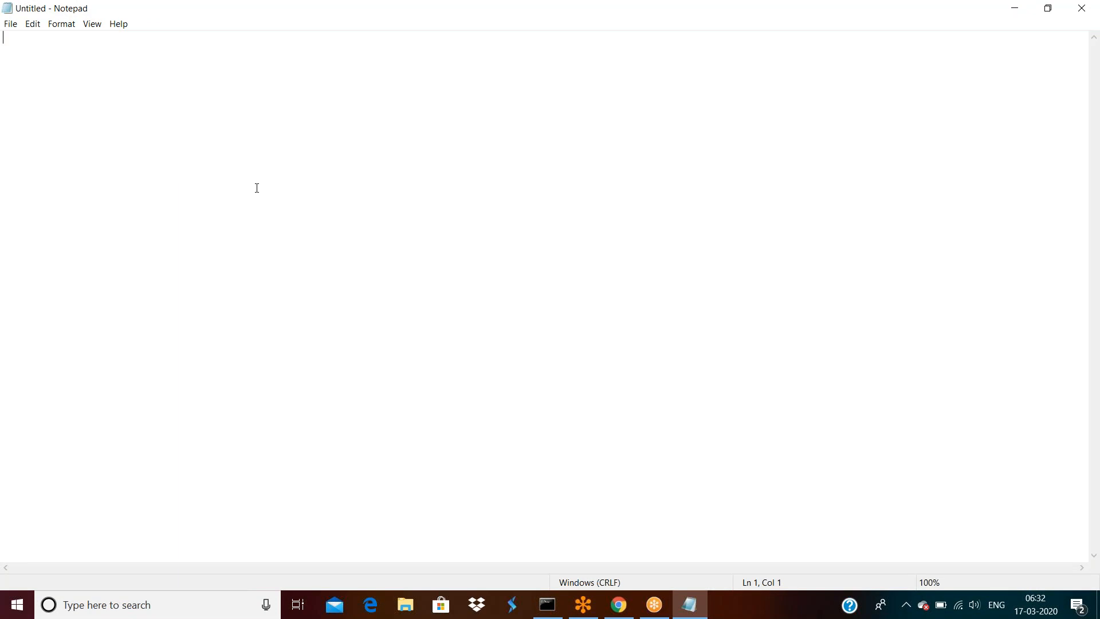
- Type the opening line "I have an organization ICICI Bank" followed by a blank line
{"action": "type", "text": "I have an organization"}
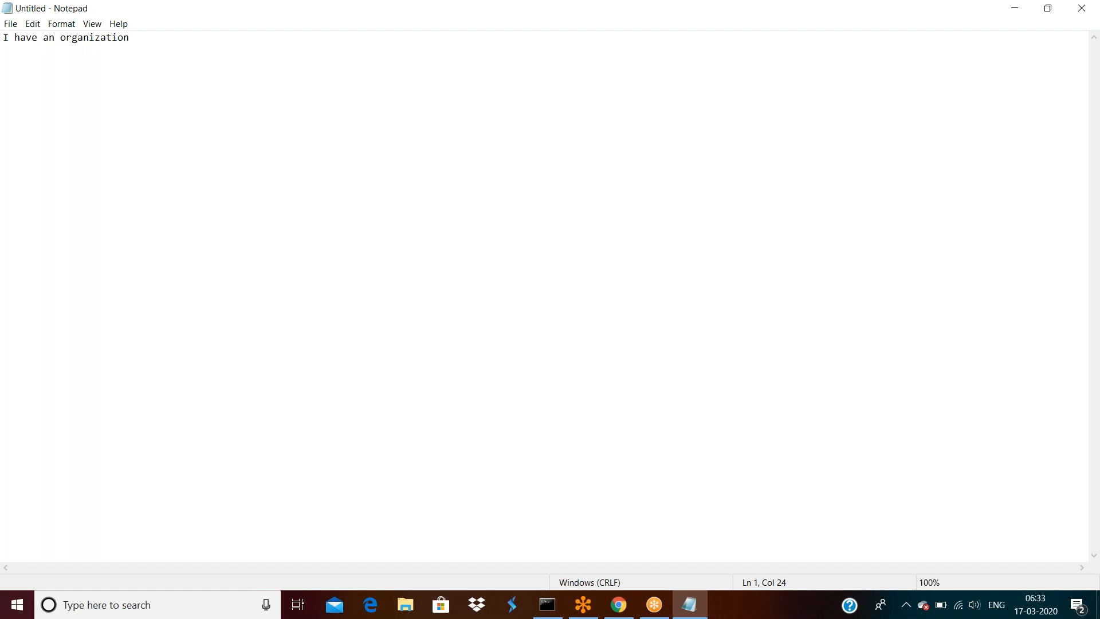
{"action": "type", "text": " ICICI Bank"}
{"action": "key", "text": "Return"}
{"action": "key", "text": "Return"}
- Enter the headings Loans, Cards and Banking on separate lines, then open a new line under Loans
{"action": "type", "text": "Loans"}
{"action": "key", "text": "Return"}
{"action": "key", "text": "Return"}
{"action": "key", "text": "Return"}
{"action": "type", "text": "Cards   M"}
{"action": "key", "text": "BackSpace"}
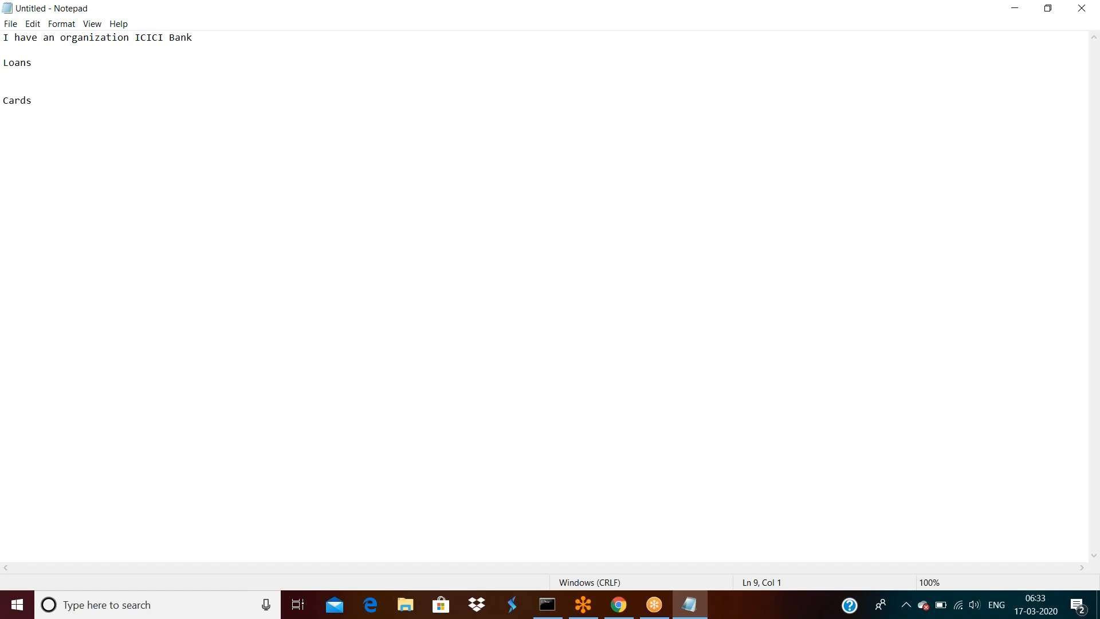
{"action": "type", "text": "Banking"}
{"action": "key", "text": "Return"}
{"action": "key", "text": "Return"}
{"action": "key", "text": "Return"}
{"action": "left_click", "coordinate": [71, 63]}
{"action": "key", "text": "Return"}
{"action": "key", "text": "Return"}
{"action": "key", "text": "Return"}
- Add the sub-items "Personal Loans" and "Home Loanas" under Loans
{"action": "type", "text": "Personal Loans"}
{"action": "key", "text": "Return"}
{"action": "key", "text": "Return"}
{"action": "key", "text": "Return"}
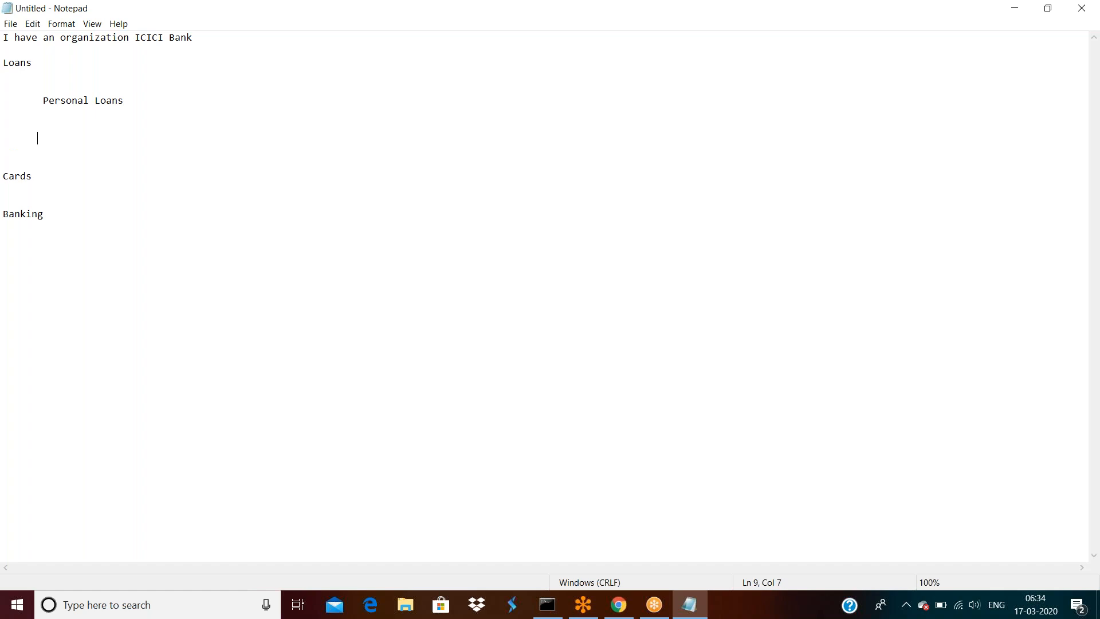
{"action": "type", "text": "Home Loanas"}
- Add the sub-items "Debit cards" and "Credit Cards" under the Cards heading
{"action": "left_click", "coordinate": [49, 176]}
{"action": "key", "text": "Return"}
{"action": "key", "text": "Return"}
{"action": "key", "text": "Return"}
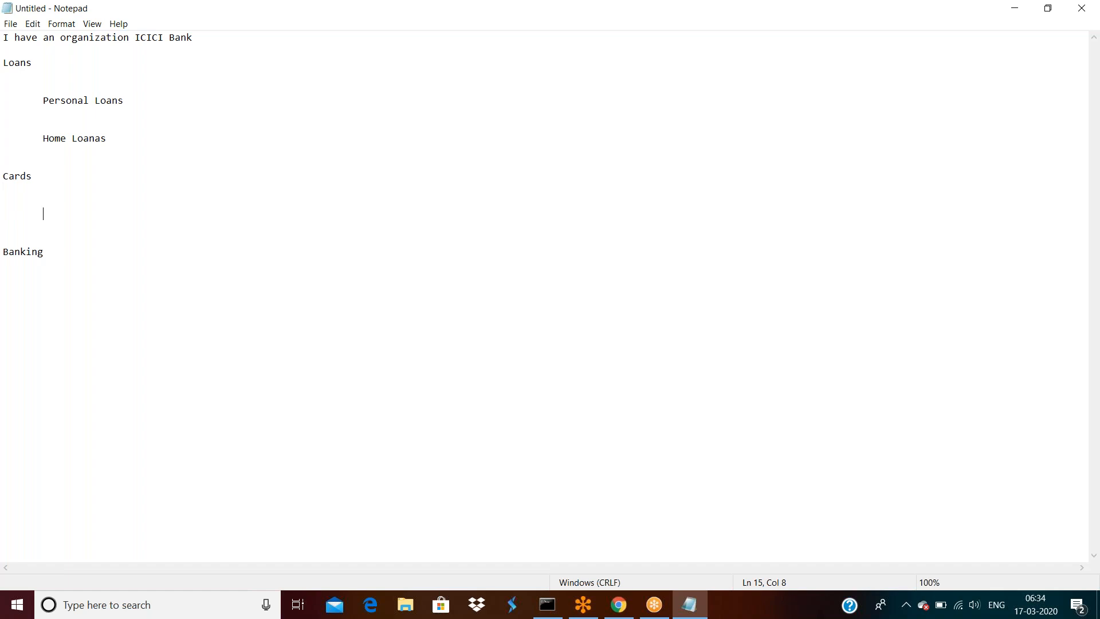
{"action": "type", "text": "Debit cards"}
{"action": "key", "text": "Return"}
{"action": "key", "text": "Return"}
{"action": "key", "text": "Return"}
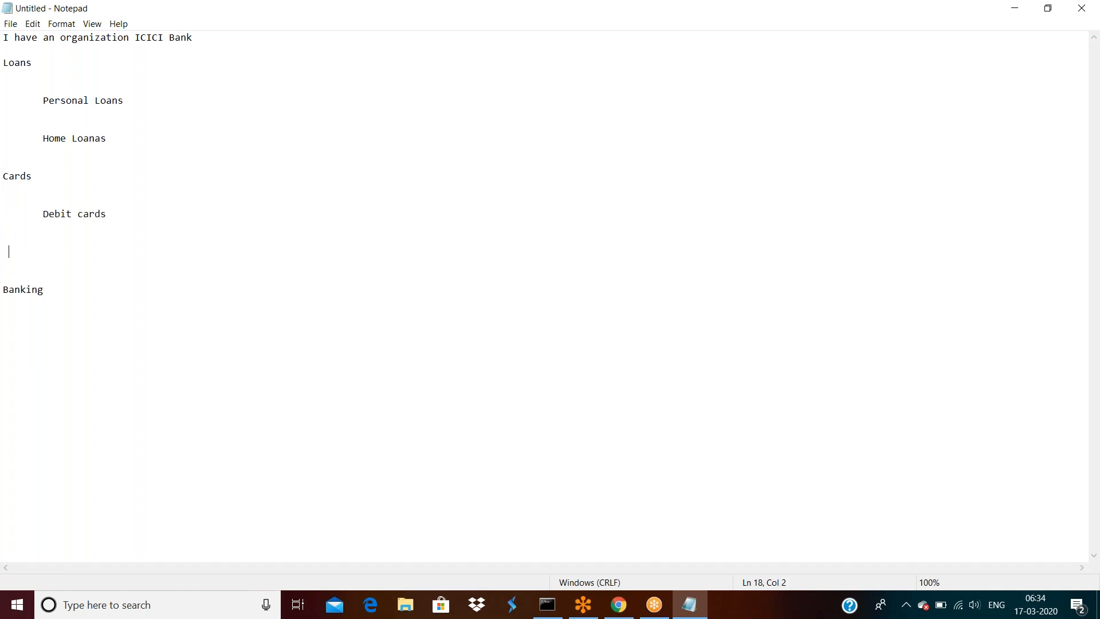
{"action": "type", "text": "Credit Cards"}
- Add "Corporate Banking" and "NR" as indented entries beneath the Banking heading
{"action": "left_click", "coordinate": [60, 281]}
{"action": "left_click", "coordinate": [61, 292]}
{"action": "key", "text": "Return"}
{"action": "key", "text": "Return"}
{"action": "key", "text": "Return"}
{"action": "type", "text": "C"}
{"action": "type", "text": "or["}
{"action": "key", "text": "BackSpace"}
{"action": "type", "text": "porate Banking"}
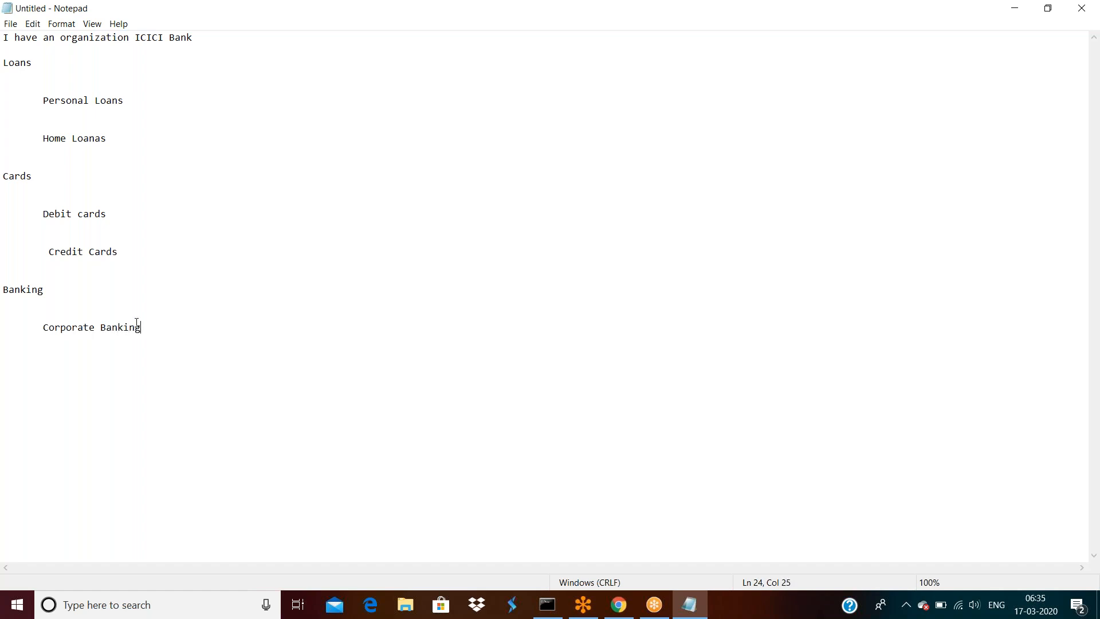
{"action": "key", "text": "Return"}
{"action": "key", "text": "Return"}
{"action": "type", "text": "NR"}
{"action": "left_click_drag", "start_coordinate": [55, 364], "coordinate": [44, 329]}
{"action": "left_click", "coordinate": [46, 331]}
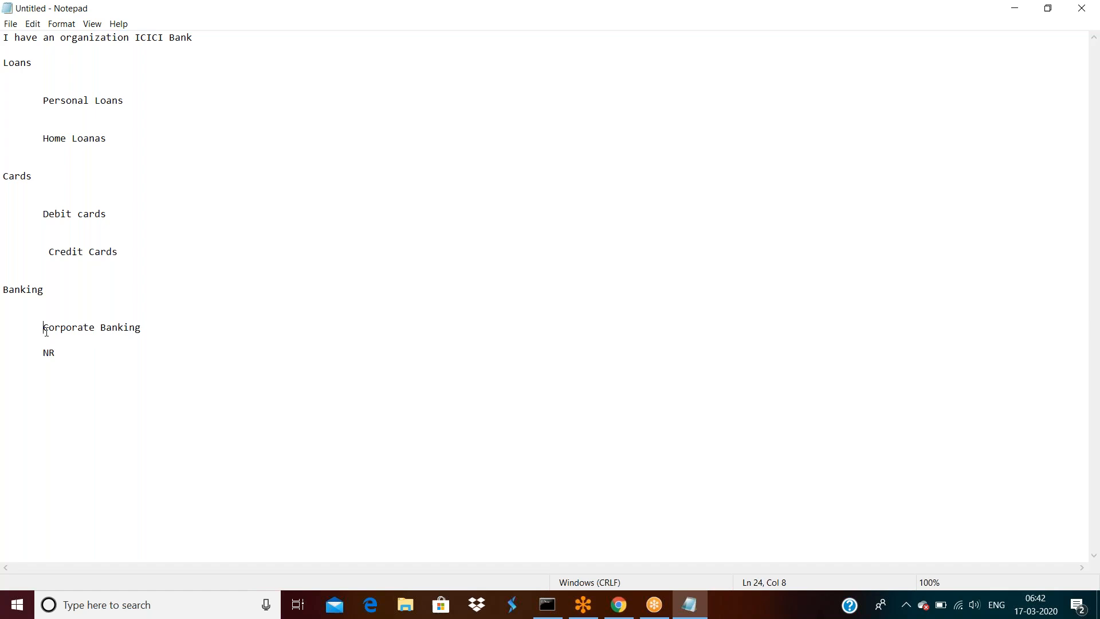
- Place the cursor at the end of the NR line under Banking to continue the outline
{"action": "left_click", "coordinate": [71, 357]}
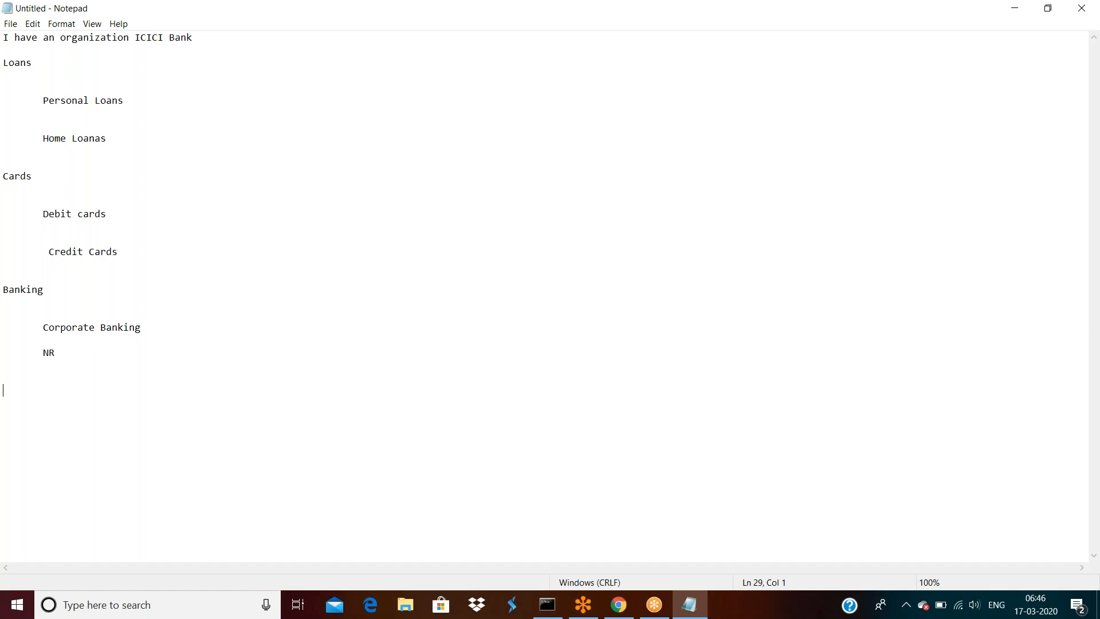
- Insert blank lines directly below the Home Loanas line in the Loans section
{"action": "left_click", "coordinate": [123, 139]}
{"action": "key", "text": "Return"}
{"action": "key", "text": "Return"}
{"action": "key", "text": "Return"}
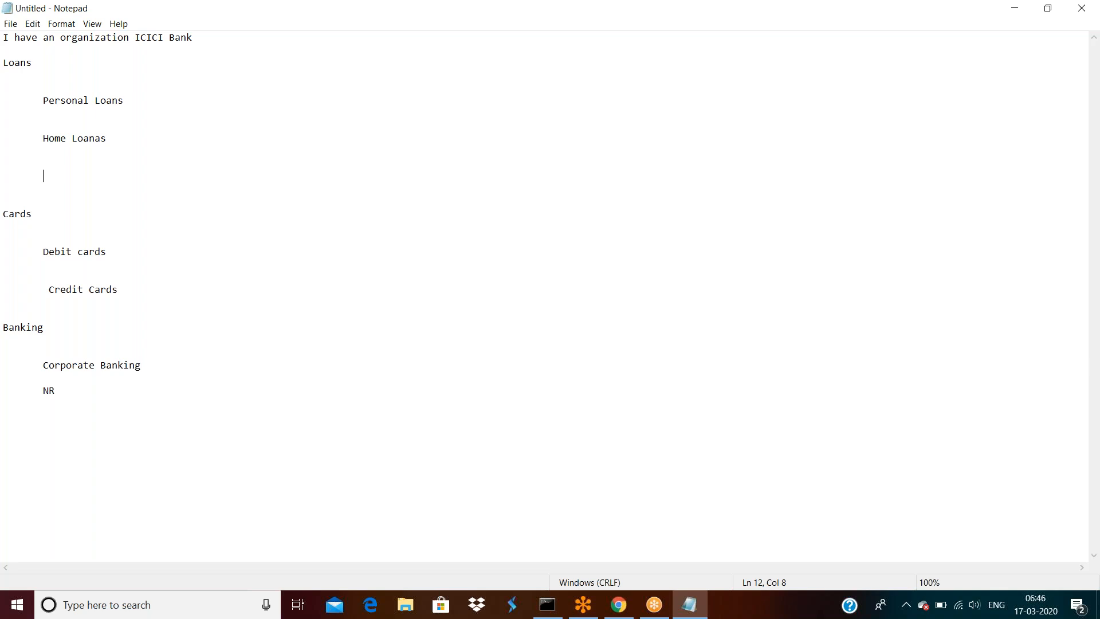
- Add indented items application1 and application2 under Home Loanas, leaving a blank line before Cards
{"action": "type", "text": "application1"}
{"action": "key", "text": "Return"}
{"action": "key", "text": "Return"}
{"action": "key", "text": "Return"}
{"action": "key", "text": "Return"}
{"action": "type", "text": "applia"}
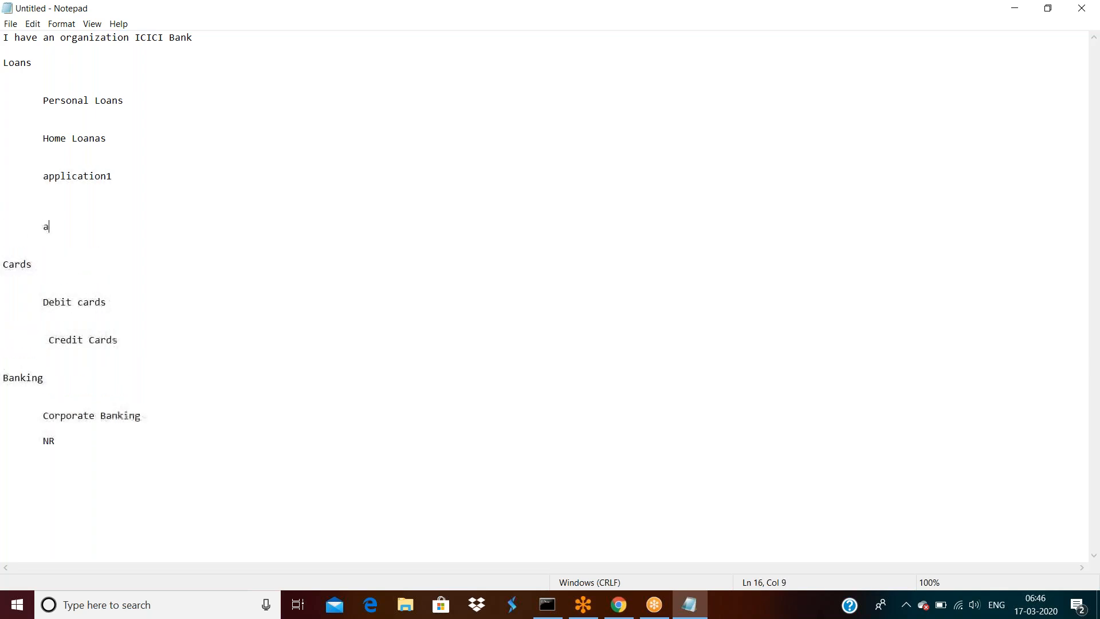
{"action": "key", "text": "BackSpace"}
{"action": "type", "text": "cation2"}
{"action": "key", "text": "Return"}
{"action": "key", "text": "Return"}
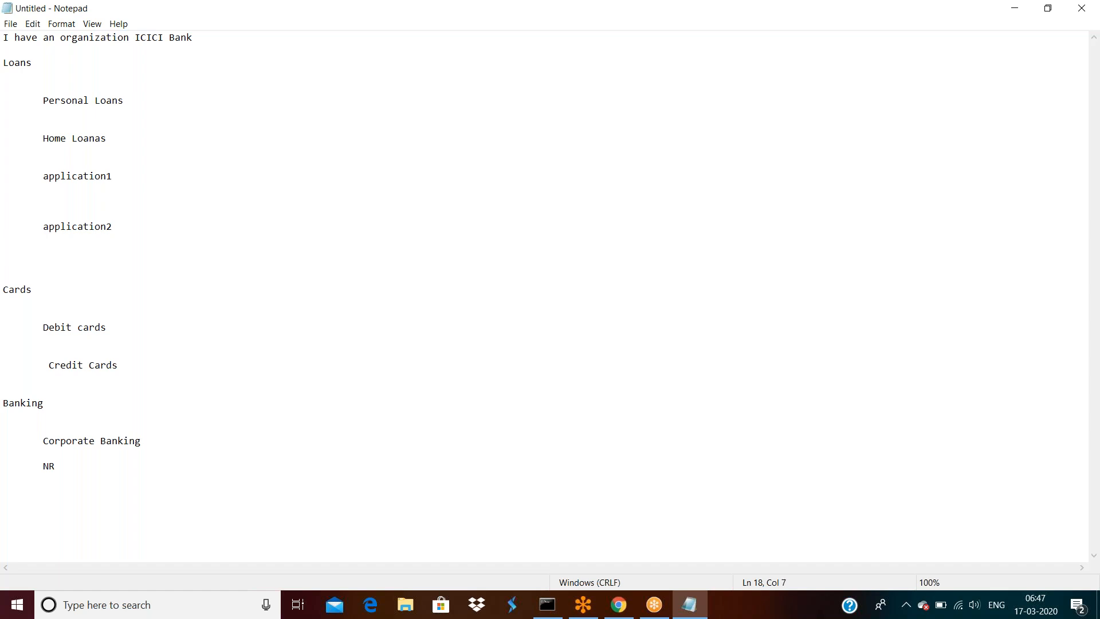
{"action": "double_click", "coordinate": [47, 66]}
{"action": "double_click", "coordinate": [102, 229]}
{"action": "left_click", "coordinate": [101, 229]}
{"action": "double_click", "coordinate": [79, 176]}
{"action": "left_click", "coordinate": [76, 137]}
{"action": "double_click", "coordinate": [76, 138]}
{"action": "double_click", "coordinate": [73, 101]}
{"action": "left_click", "coordinate": [73, 100]}
{"action": "left_click_drag", "start_coordinate": [130, 101], "coordinate": [37, 100]}
{"action": "left_click", "coordinate": [38, 100]}
{"action": "left_click", "coordinate": [68, 142]}
{"action": "left_click", "coordinate": [69, 174]}
{"action": "left_click", "coordinate": [80, 229]}
{"action": "left_click", "coordinate": [951, 208]}
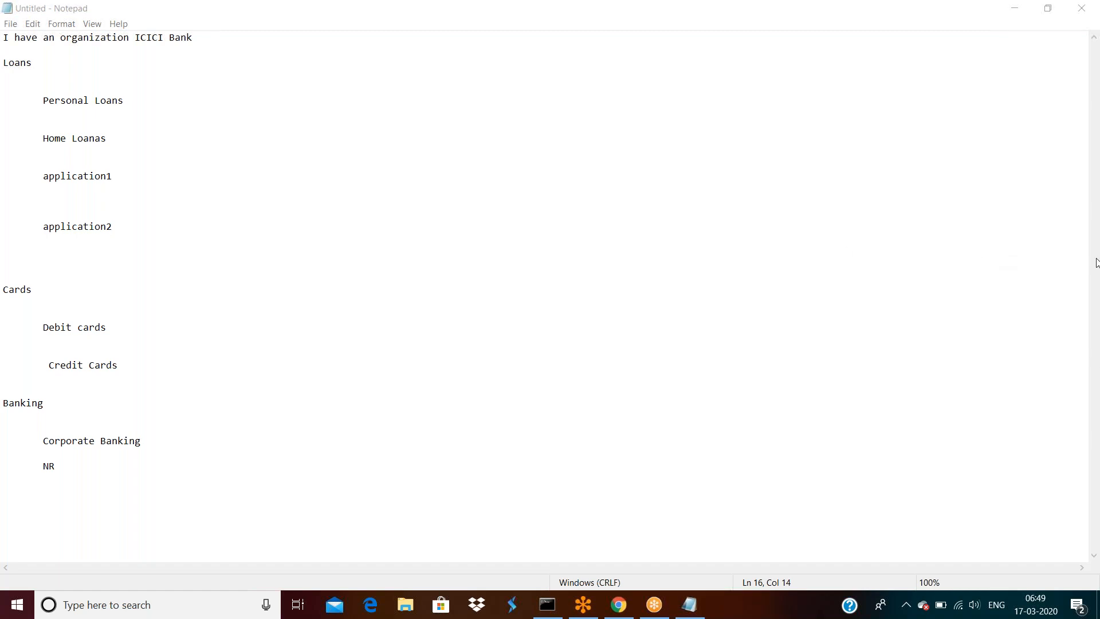
- Add Administrator, Manager and Users on separate lines after NR at the outline's end
{"action": "left_click", "coordinate": [57, 465]}
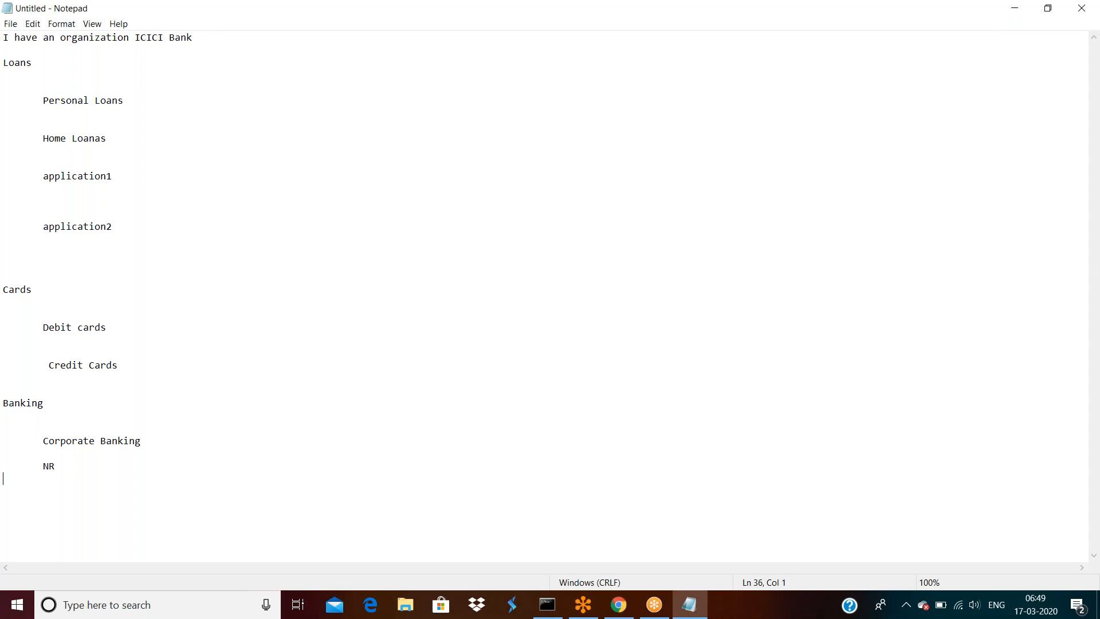
{"action": "key", "text": "Return"}
{"action": "key", "text": "Return"}
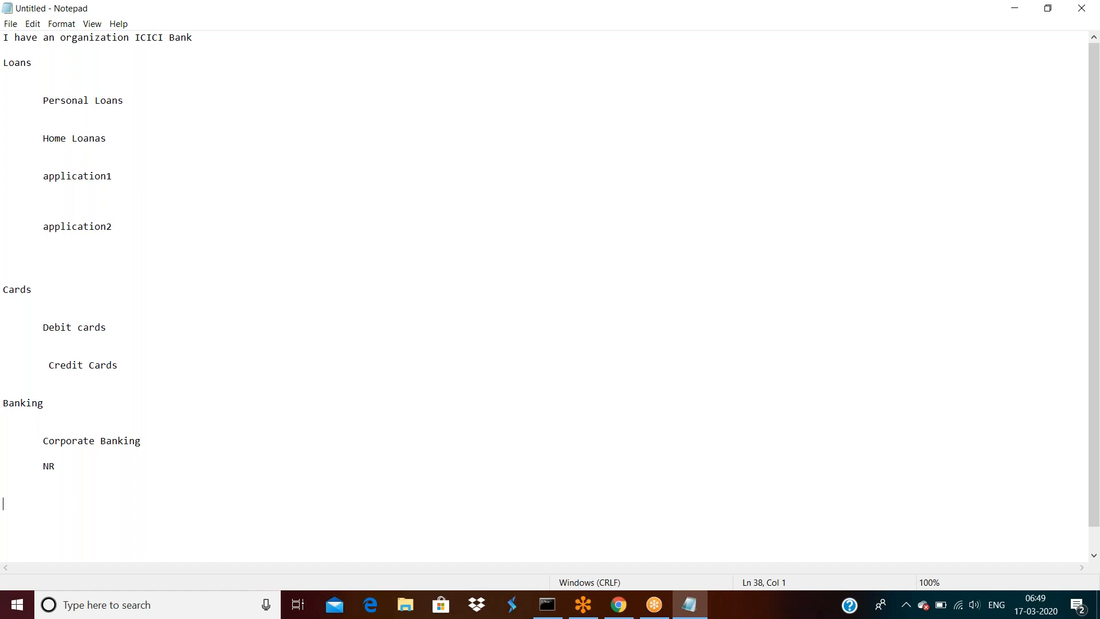
{"action": "type", "text": "Administrator"}
{"action": "key", "text": "Return"}
{"action": "key", "text": "Return"}
{"action": "type", "text": "Manager"}
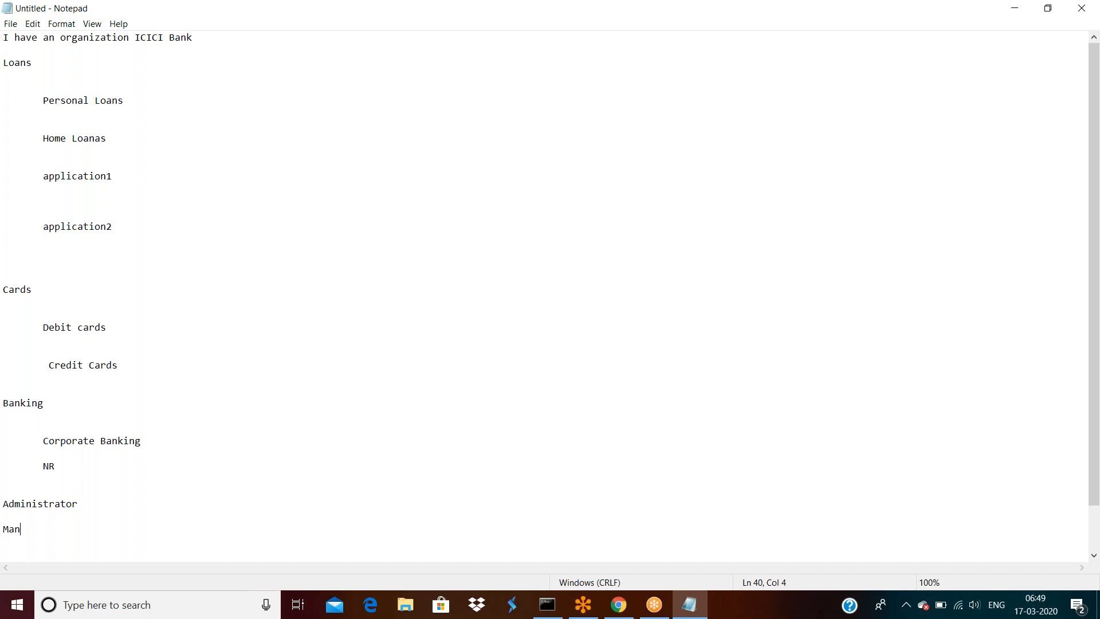
{"action": "key", "text": "Return"}
{"action": "key", "text": "Return"}
{"action": "type", "text": "Users"}
{"action": "double_click", "coordinate": [63, 528]}
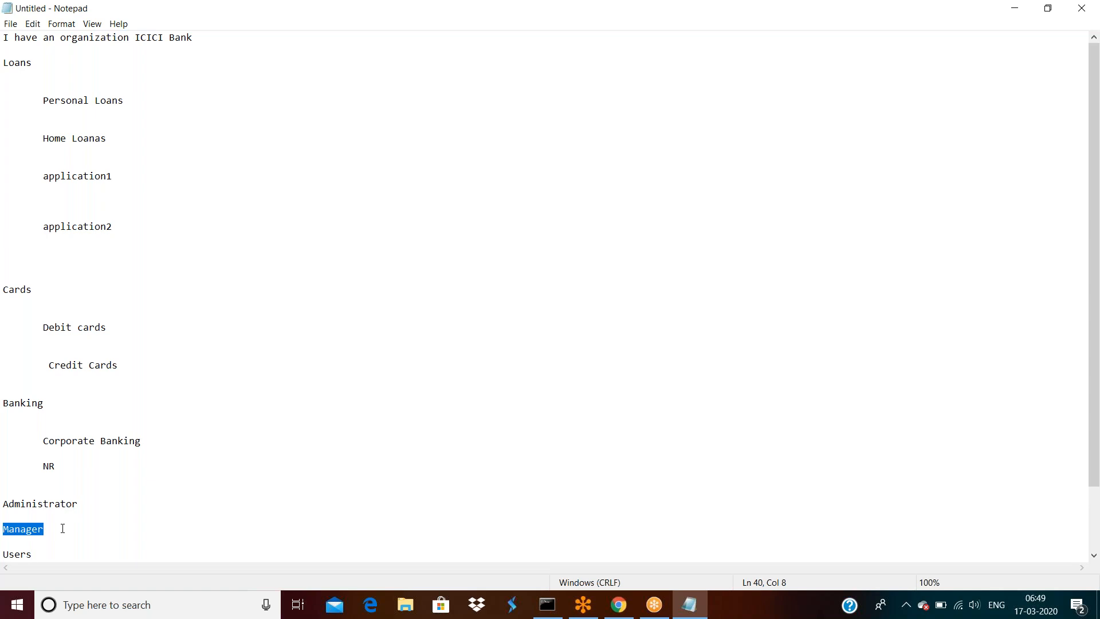
{"action": "left_click", "coordinate": [60, 553]}
{"action": "scroll", "coordinate": [97, 545], "scroll_direction": "down", "scroll_amount": 2}
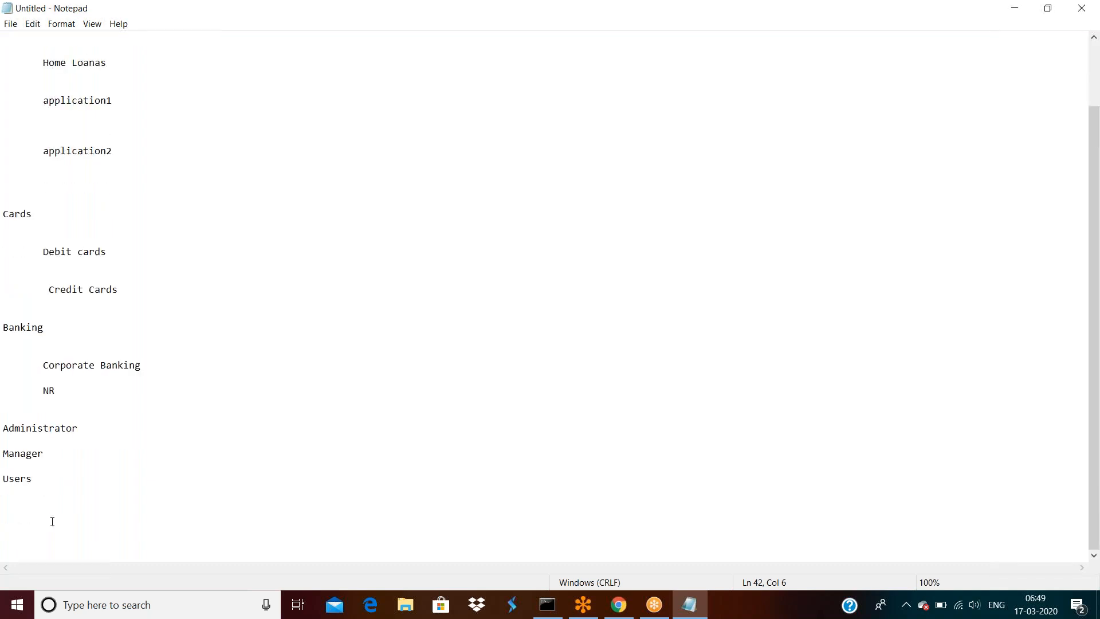
{"action": "double_click", "coordinate": [39, 484]}
{"action": "double_click", "coordinate": [40, 483]}
{"action": "left_click", "coordinate": [40, 483]}
- Load localhost:8080/prweb in Chrome and sign in as the testapp administrator
{"action": "left_click", "coordinate": [617, 613]}
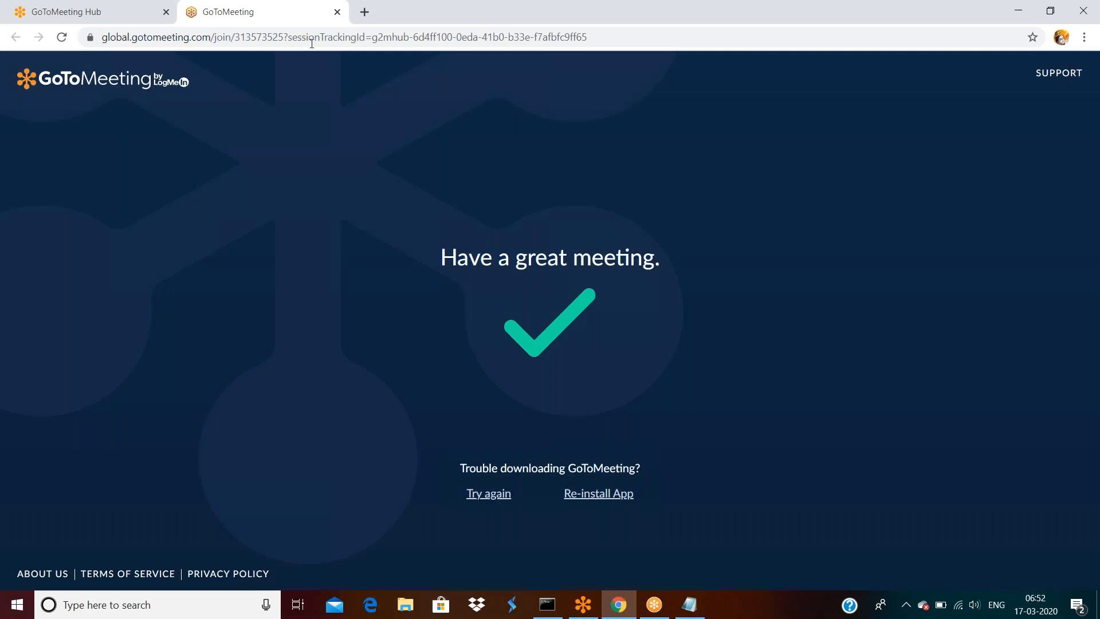
{"action": "left_click", "coordinate": [308, 38]}
{"action": "type", "text": "localhost:8080/prweb/beEBp4uRVTogorRwSwWqbOtn9IL2fwdl*/!STANDARD"}
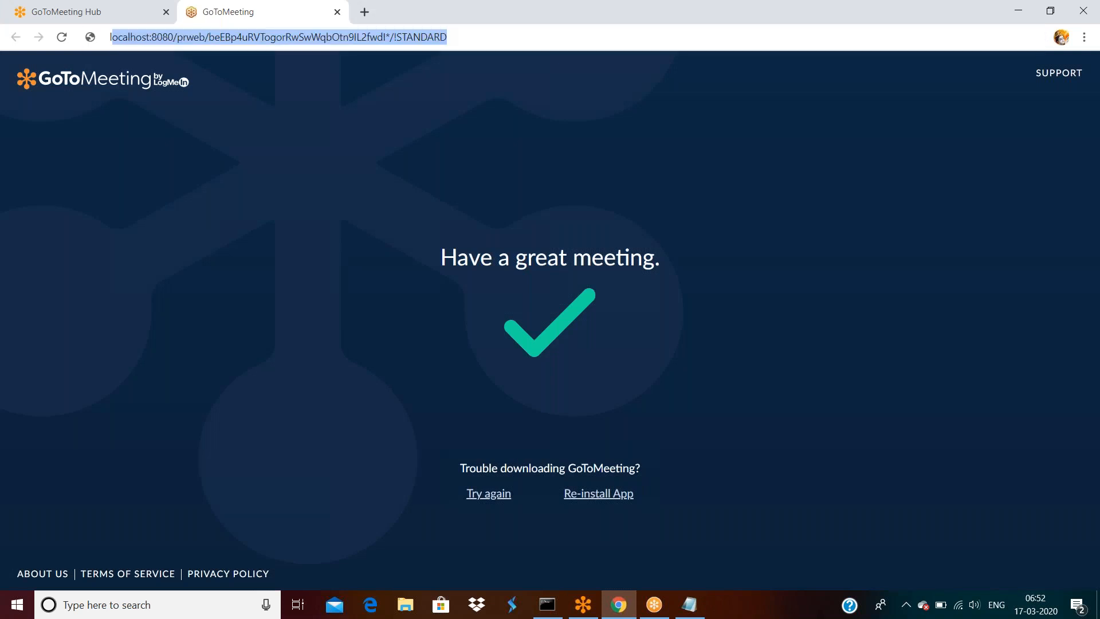
{"action": "key", "text": "Return"}
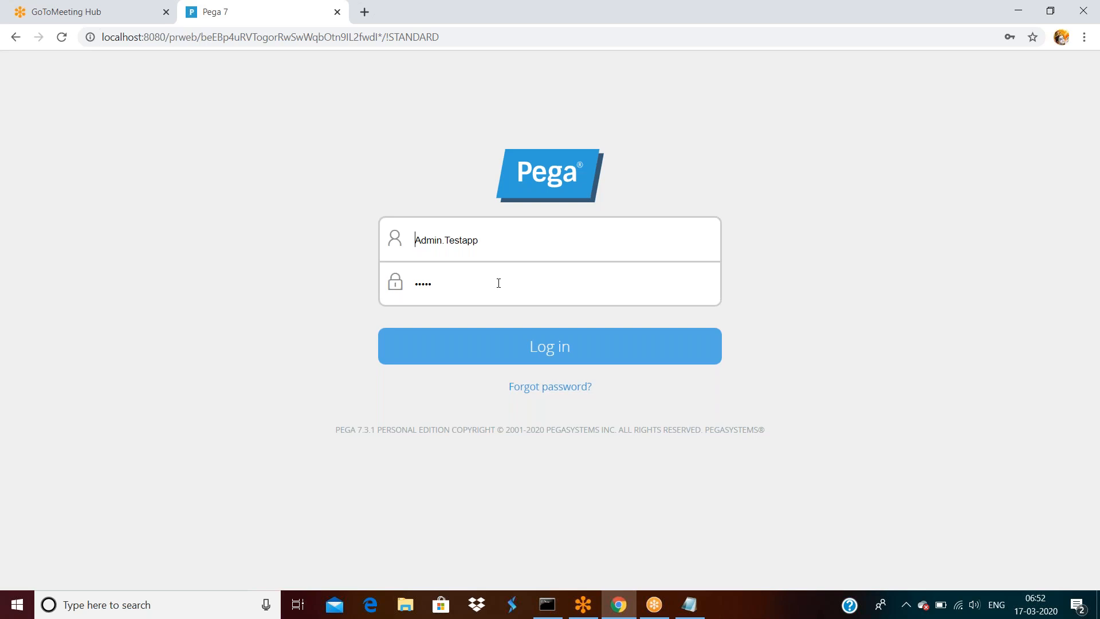
{"action": "triple_click", "coordinate": [490, 239]}
{"action": "left_click", "coordinate": [552, 347]}
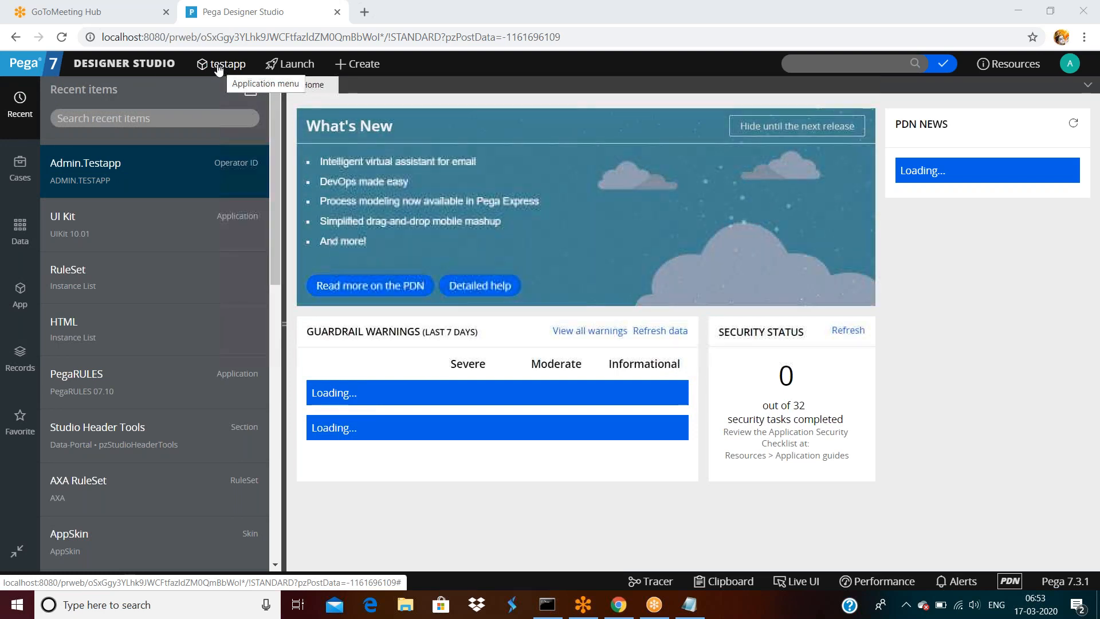
- Go to Designer Studio > Org & Security > Organization > Operators
{"action": "left_click", "coordinate": [149, 67]}
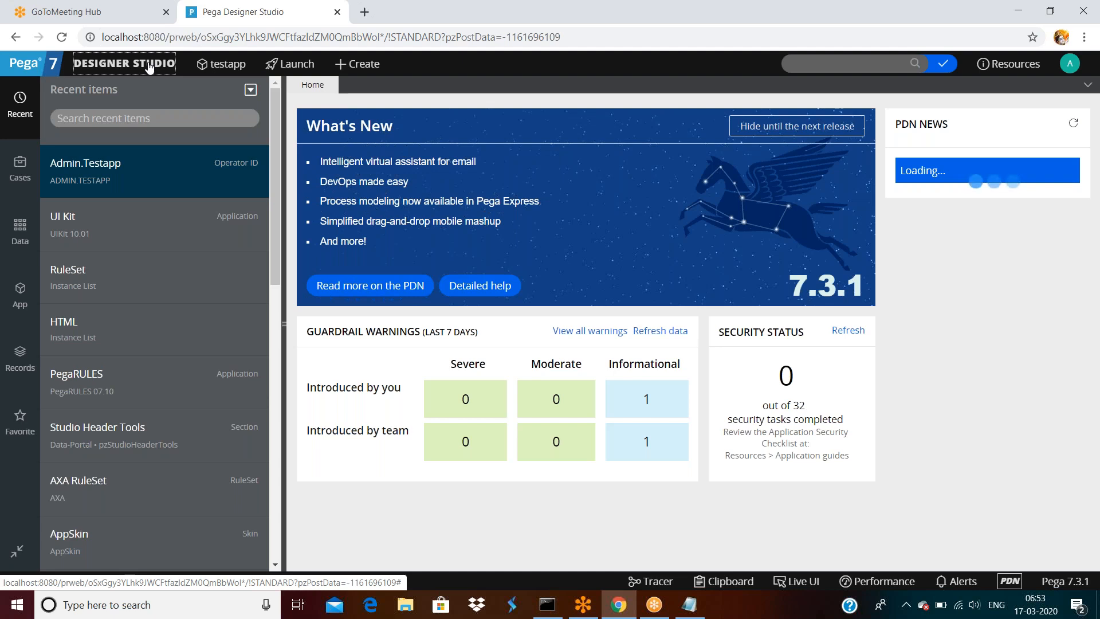
{"action": "left_click", "coordinate": [148, 67]}
{"action": "mouse_move", "coordinate": [105, 242]}
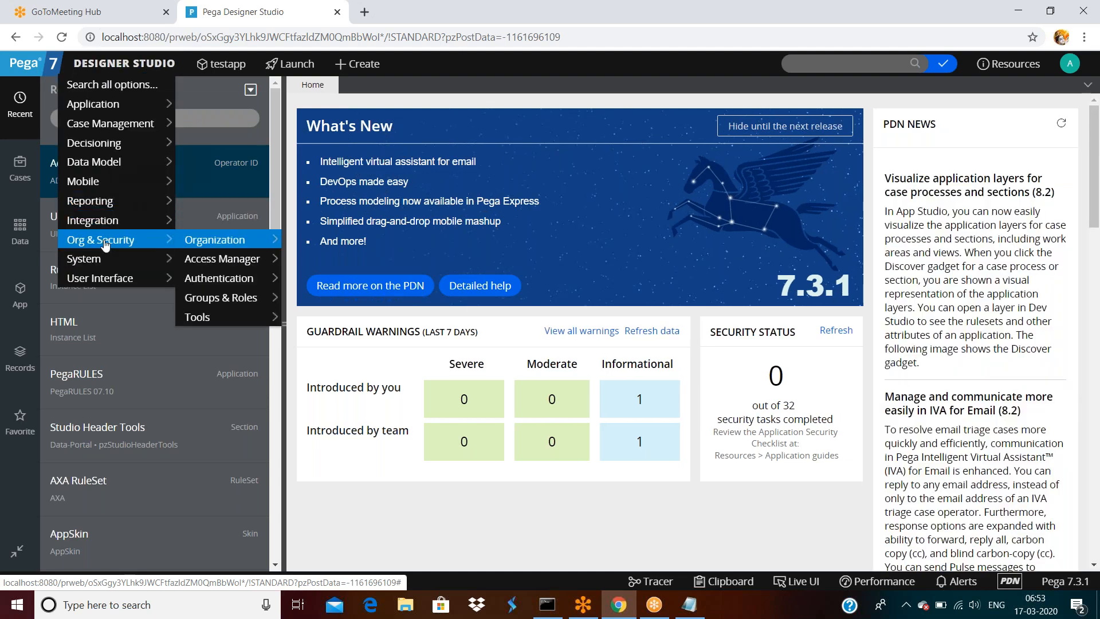
{"action": "mouse_move", "coordinate": [218, 244]}
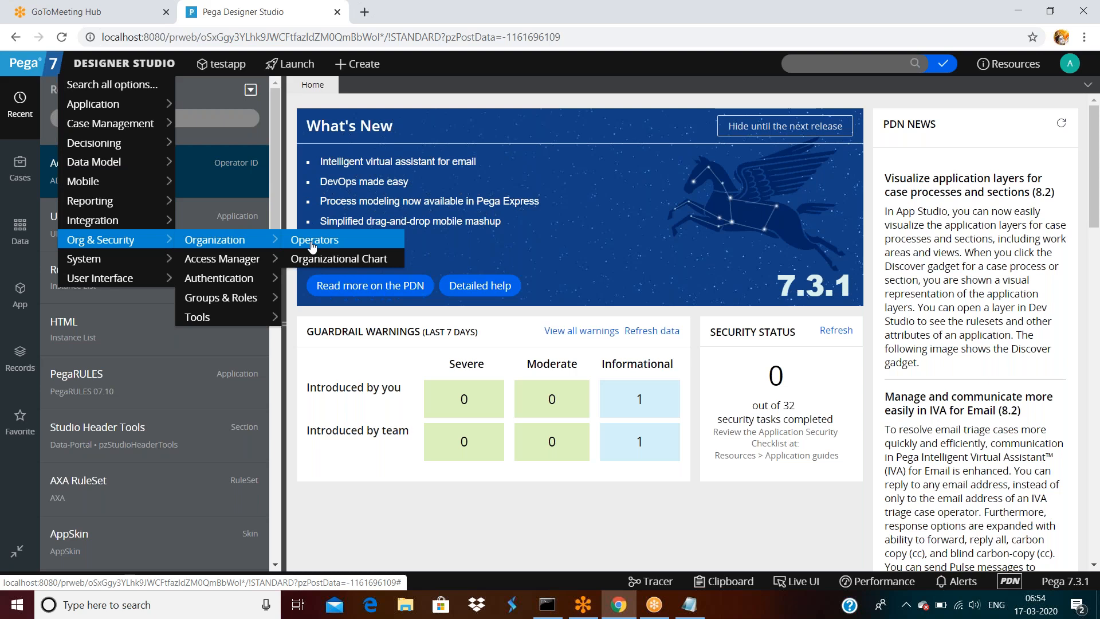
{"action": "left_click", "coordinate": [313, 246]}
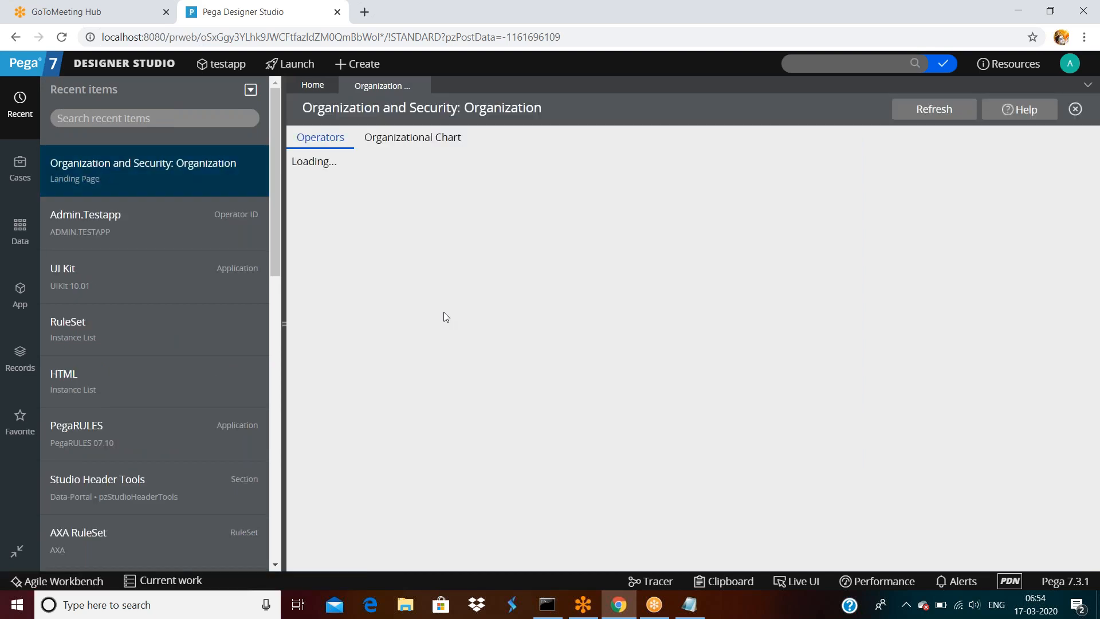
{"action": "scroll", "coordinate": [499, 319], "scroll_direction": "down", "scroll_amount": 10}
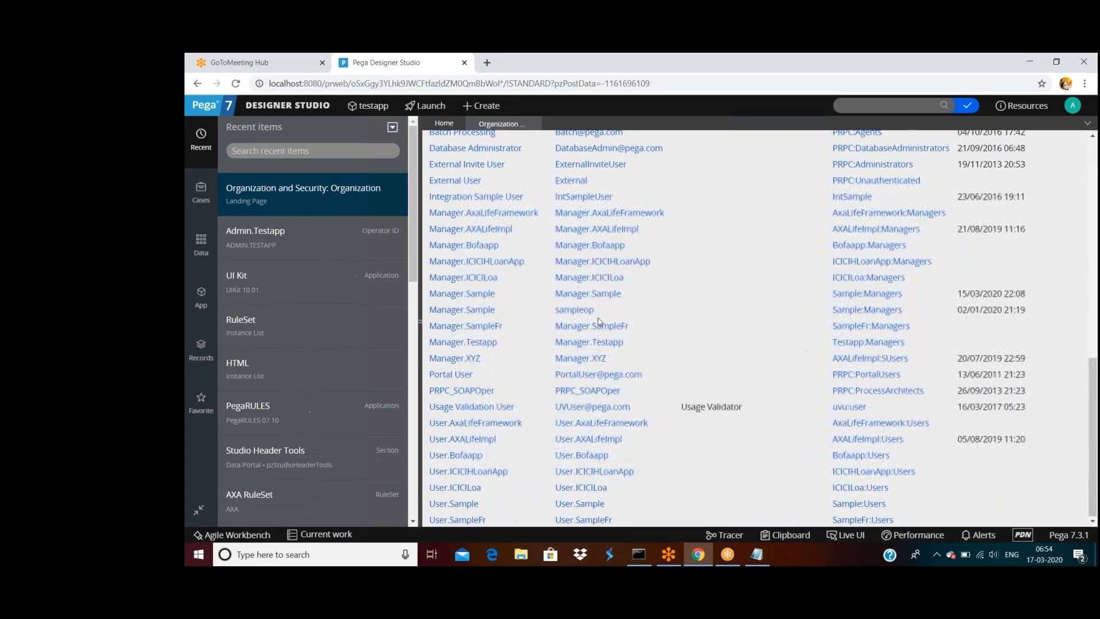
{"action": "scroll", "coordinate": [498, 318], "scroll_direction": "up", "scroll_amount": 10}
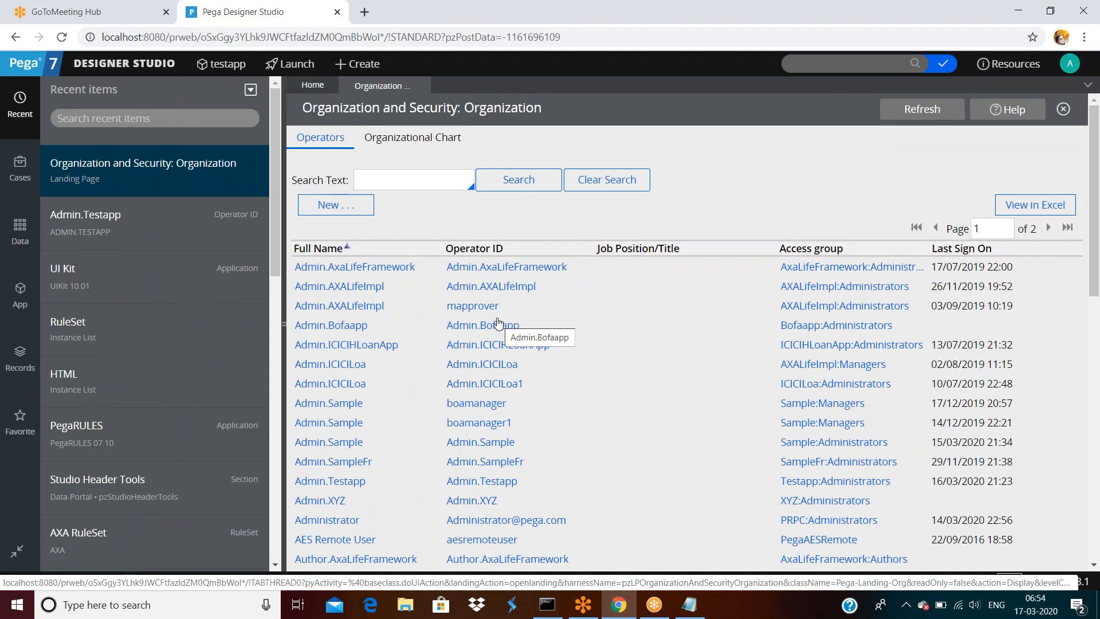
{"action": "scroll", "coordinate": [499, 326], "scroll_direction": "down", "scroll_amount": 10}
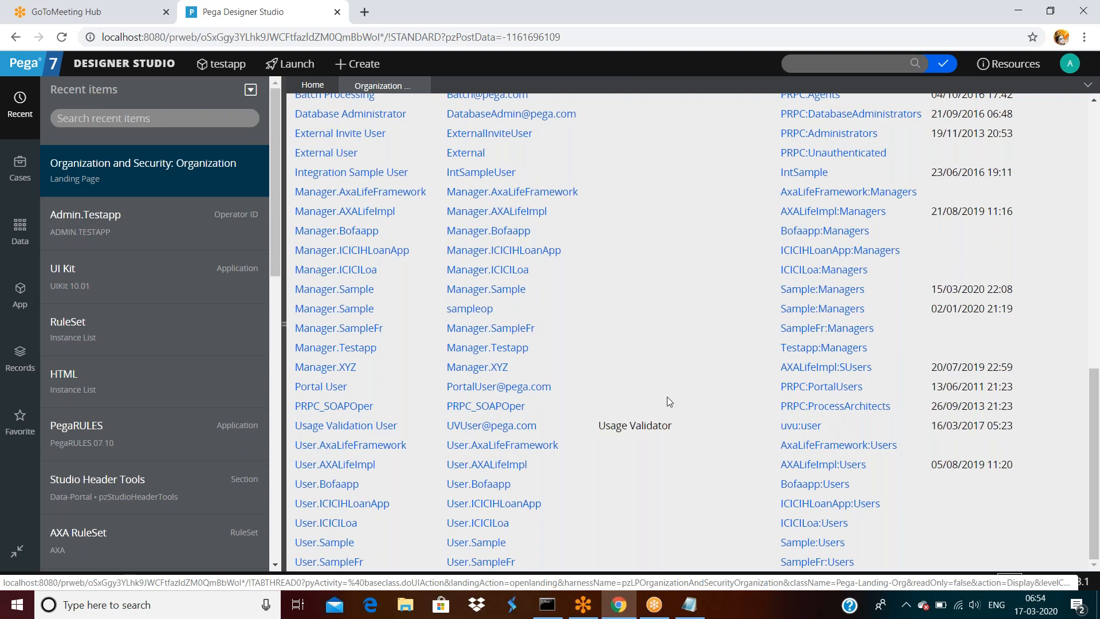
{"action": "scroll", "coordinate": [667, 396], "scroll_direction": "up", "scroll_amount": 10}
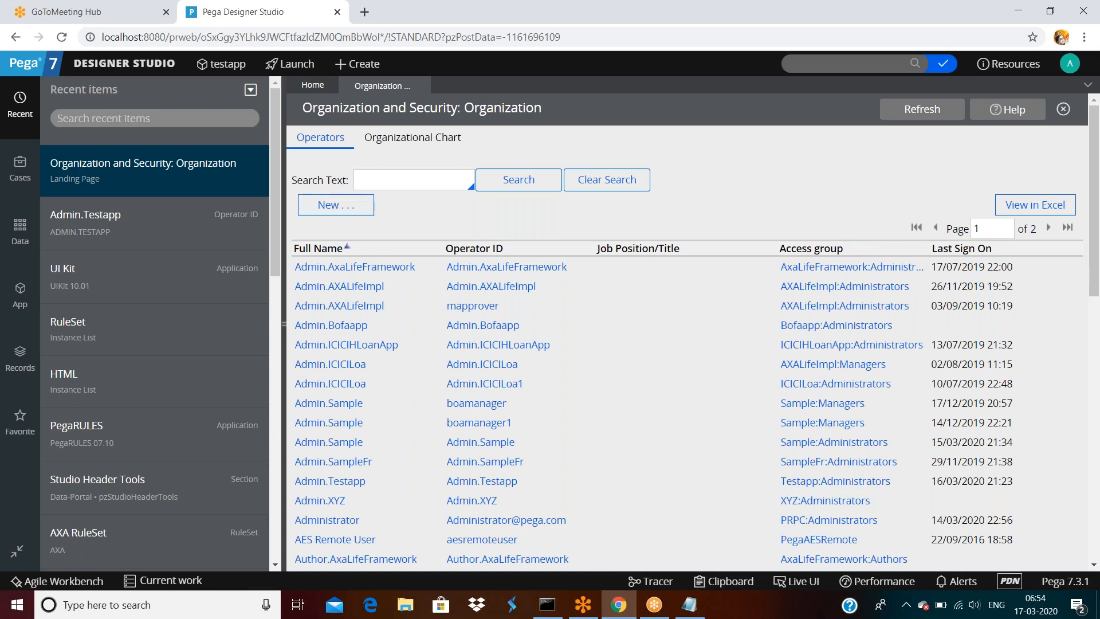
- List the Operator ID instances from Records > Organization, then switch to the App Explorer
{"action": "left_click", "coordinate": [342, 66]}
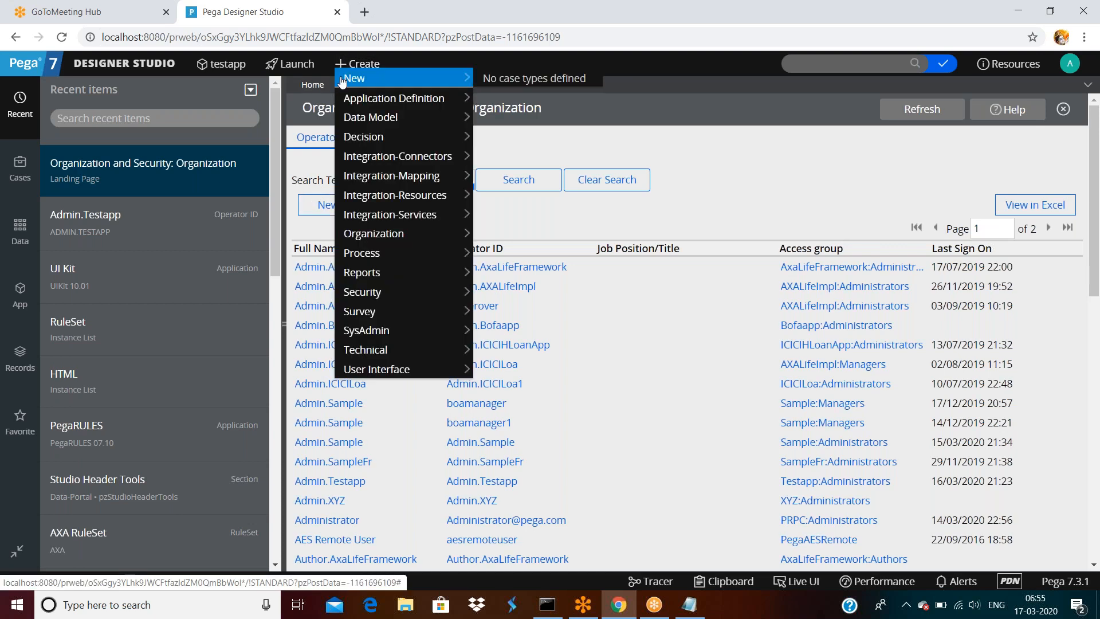
{"action": "mouse_move", "coordinate": [373, 239]}
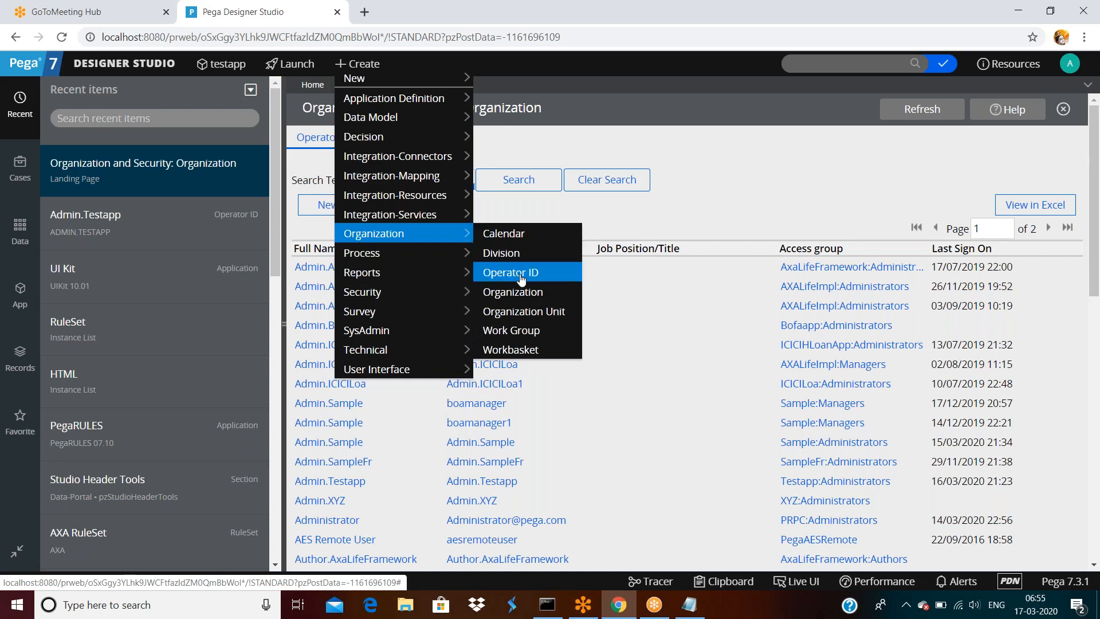
{"action": "left_click", "coordinate": [21, 370]}
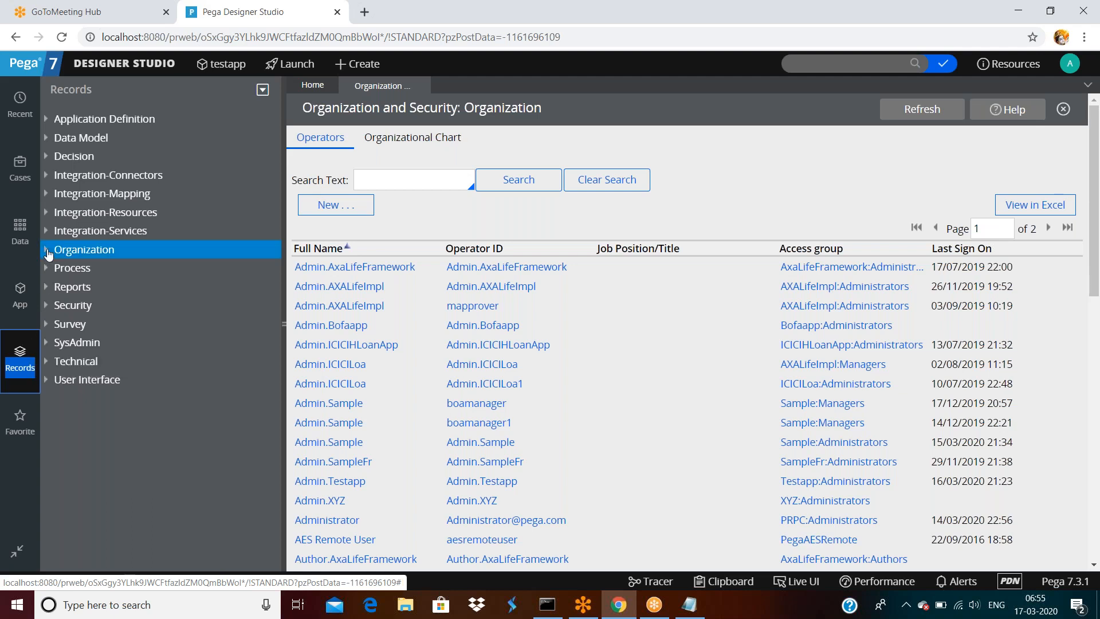
{"action": "left_click", "coordinate": [48, 254]}
{"action": "left_click", "coordinate": [95, 304]}
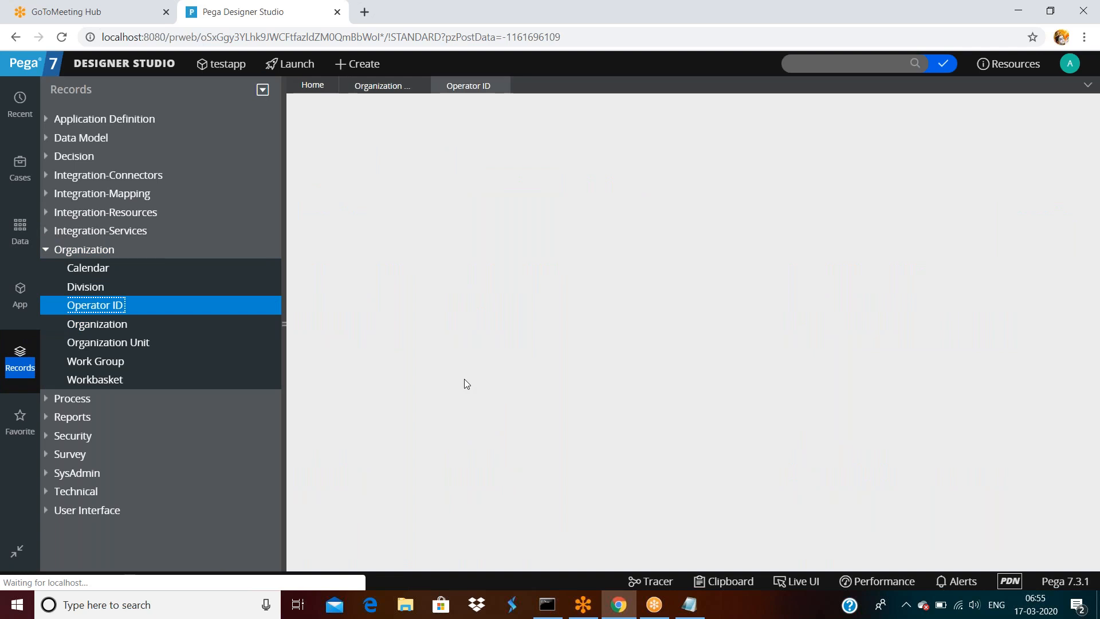
{"action": "scroll", "coordinate": [587, 343], "scroll_direction": "down", "scroll_amount": 8}
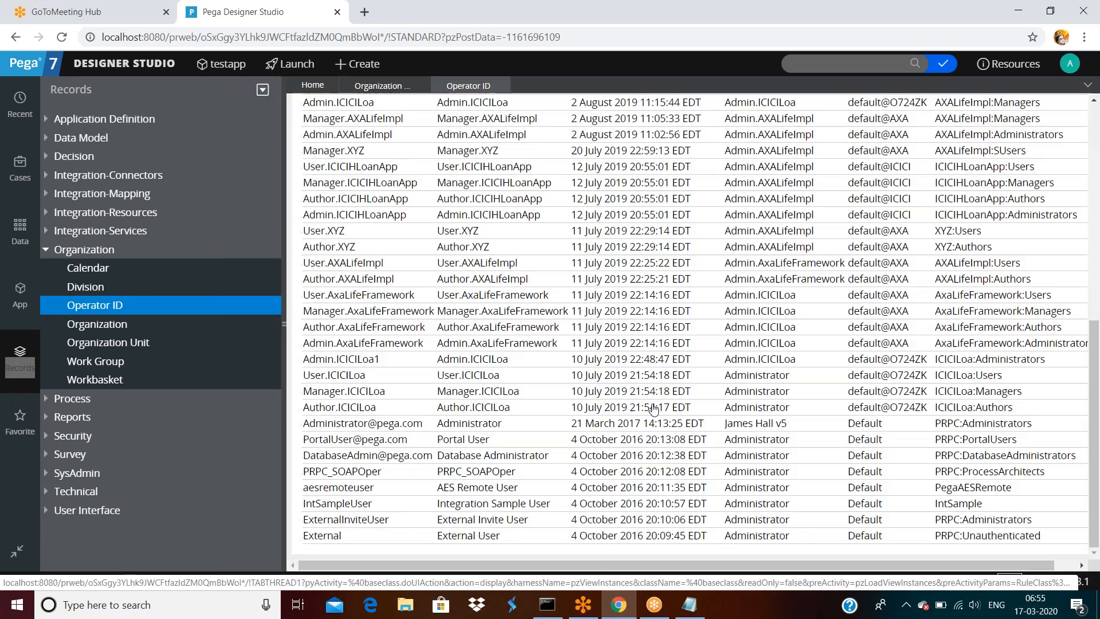
{"action": "scroll", "coordinate": [587, 344], "scroll_direction": "up", "scroll_amount": 10}
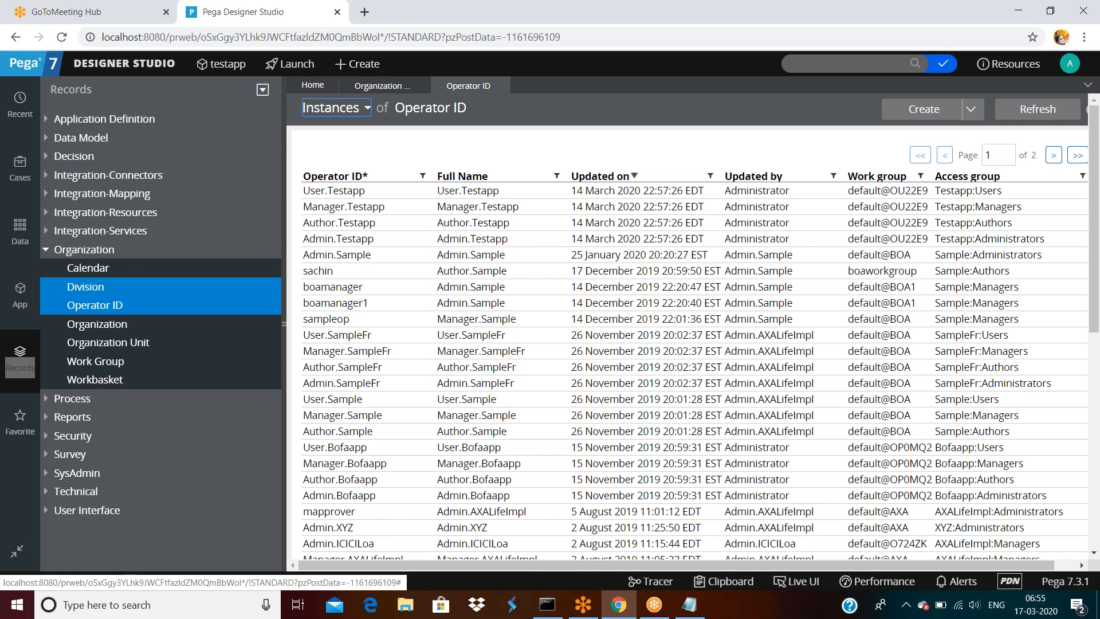
{"action": "left_click", "coordinate": [20, 302]}
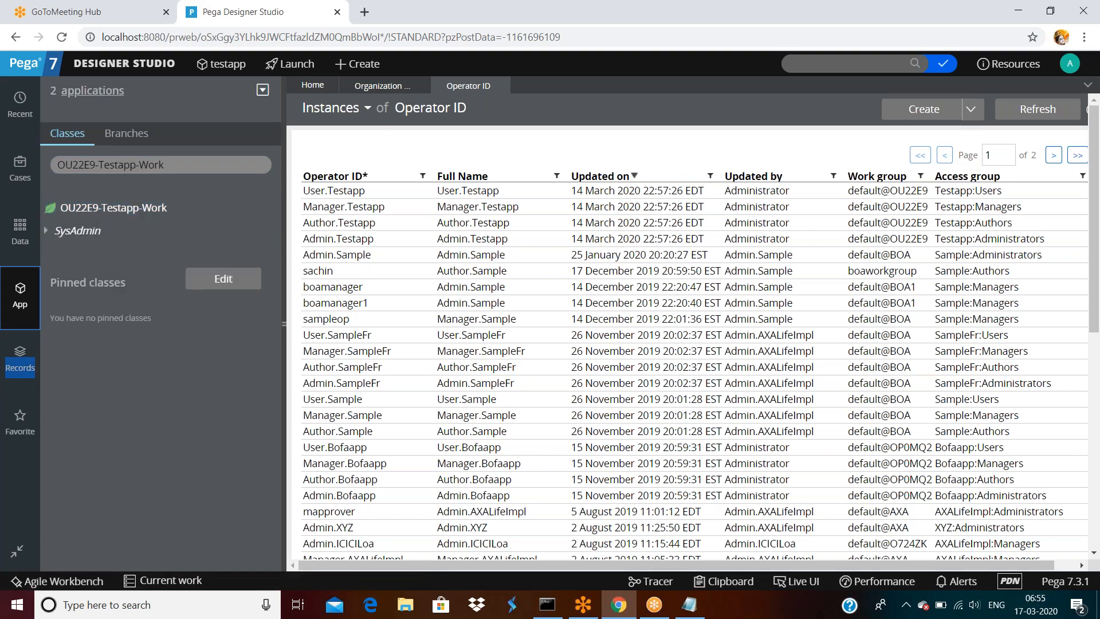
{"action": "right_click", "coordinate": [95, 210]}
{"action": "mouse_move", "coordinate": [189, 228]}
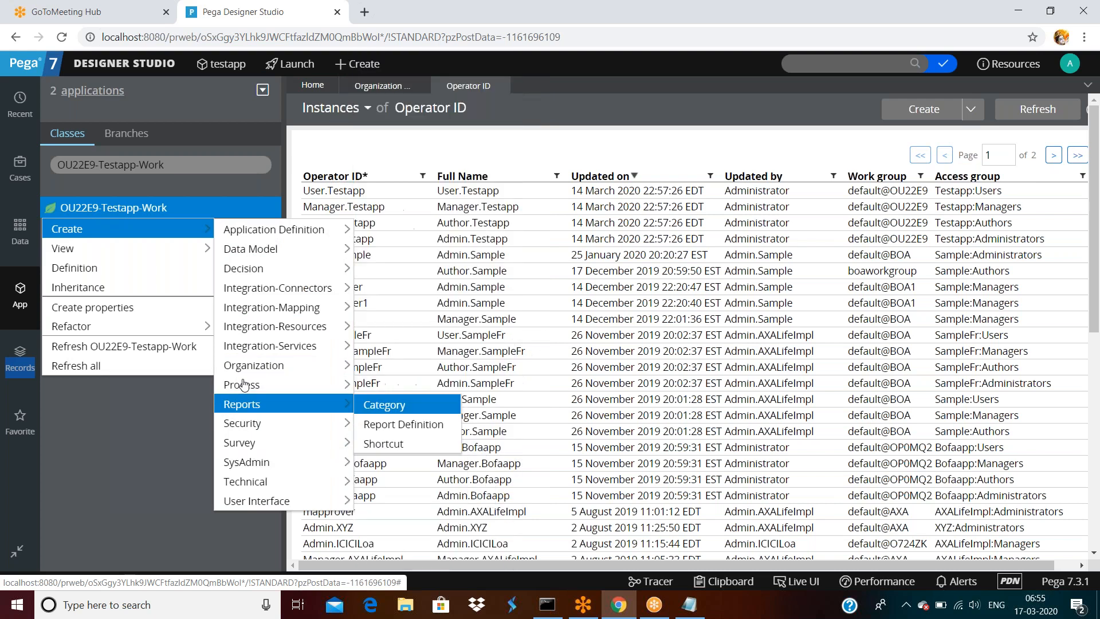
{"action": "mouse_move", "coordinate": [252, 366]}
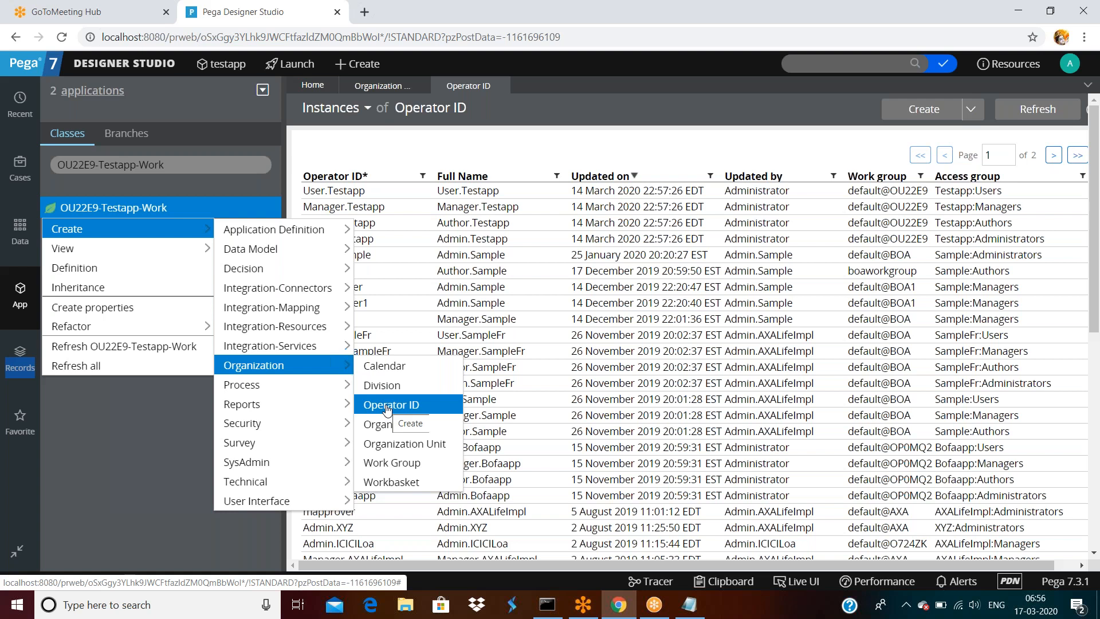
{"action": "left_click", "coordinate": [388, 405]}
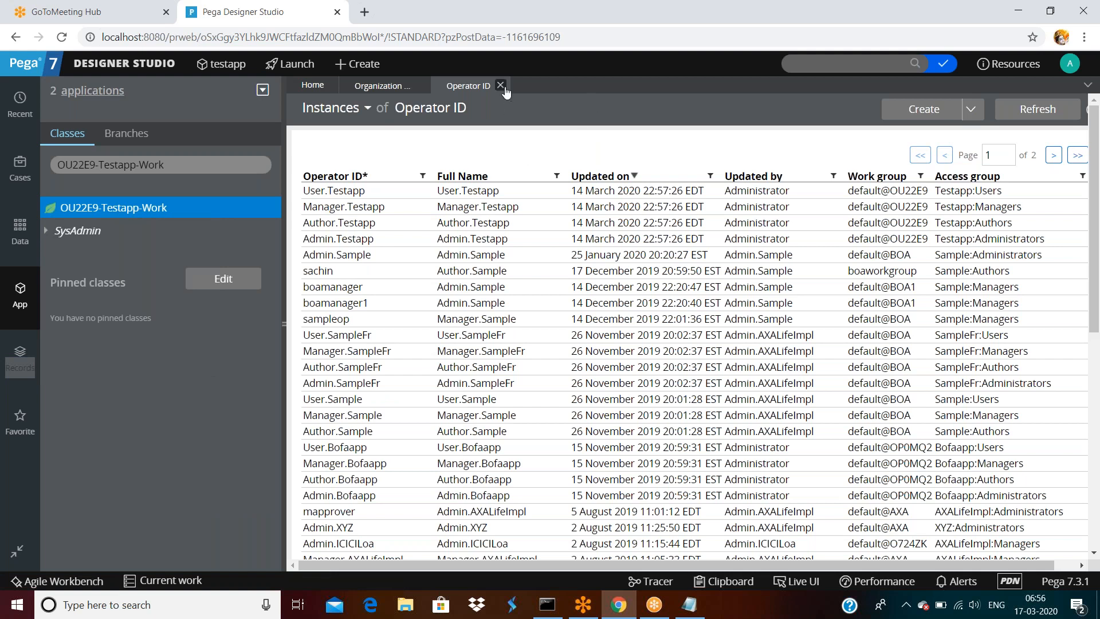
- Close the Operator ID tab, reopen the Organization Operators list and export it to Excel
{"action": "left_click", "coordinate": [500, 85]}
{"action": "left_click", "coordinate": [125, 63]}
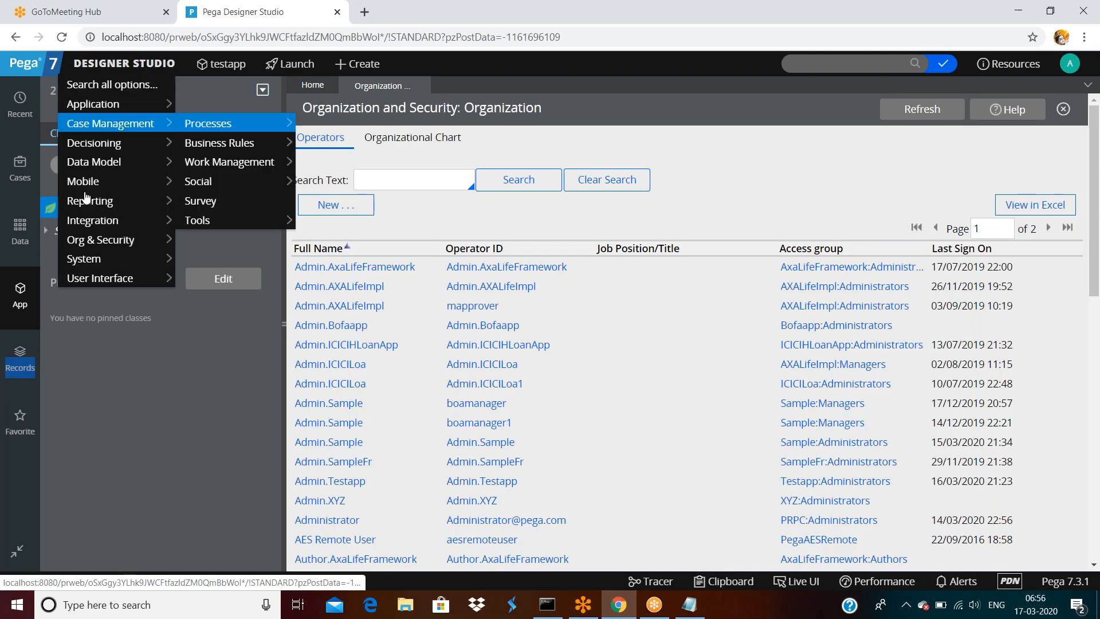
{"action": "mouse_move", "coordinate": [101, 240]}
{"action": "mouse_move", "coordinate": [232, 242]}
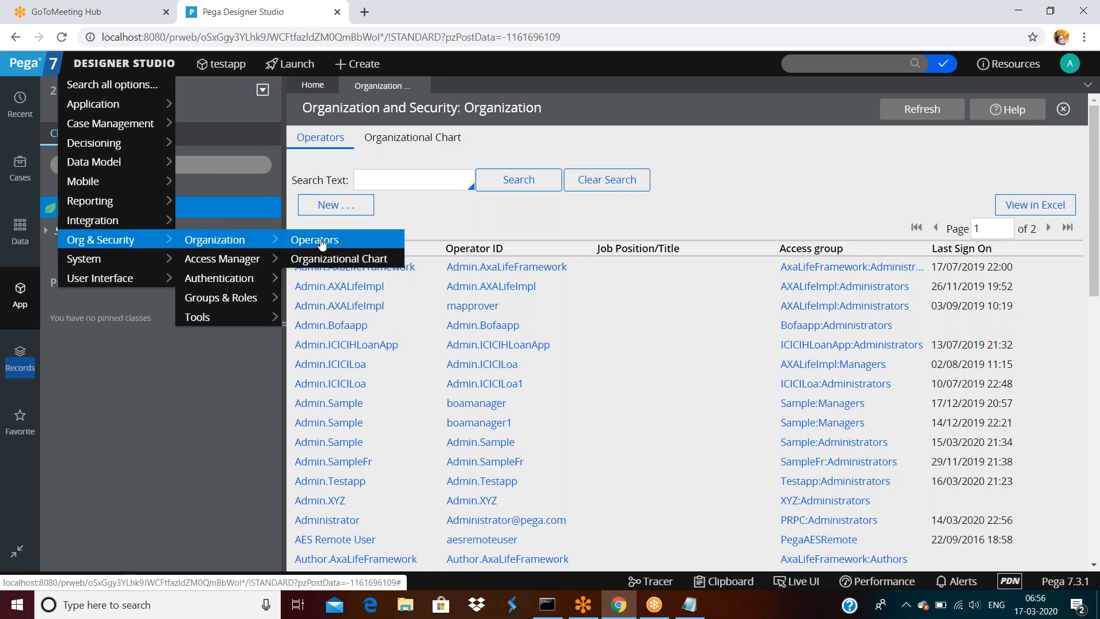
{"action": "left_click", "coordinate": [325, 241]}
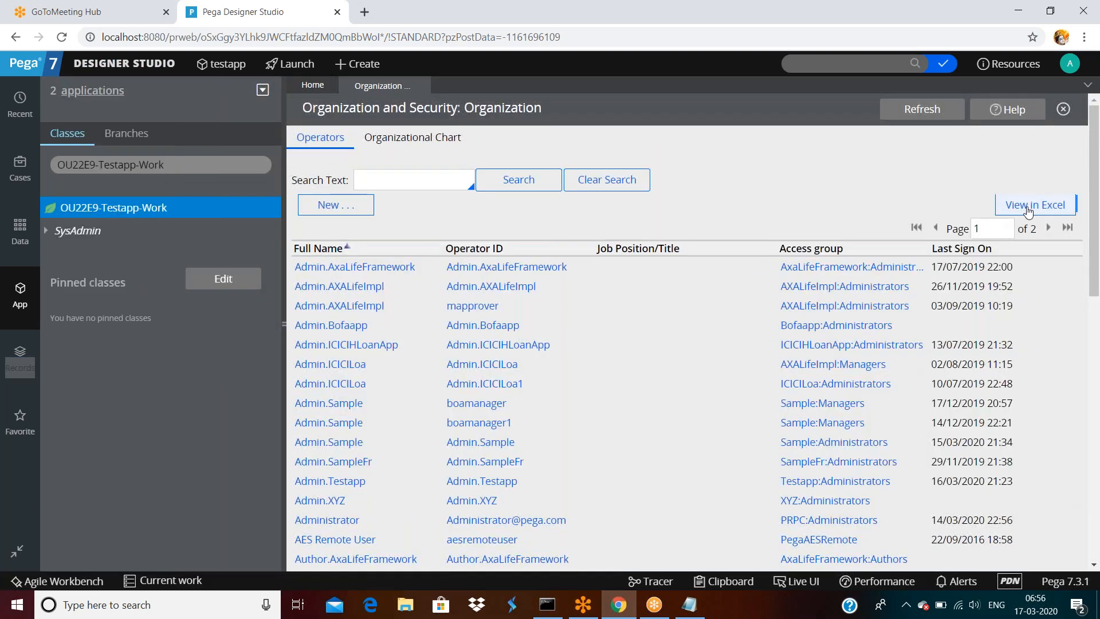
{"action": "scroll", "coordinate": [812, 355], "scroll_direction": "down", "scroll_amount": 5}
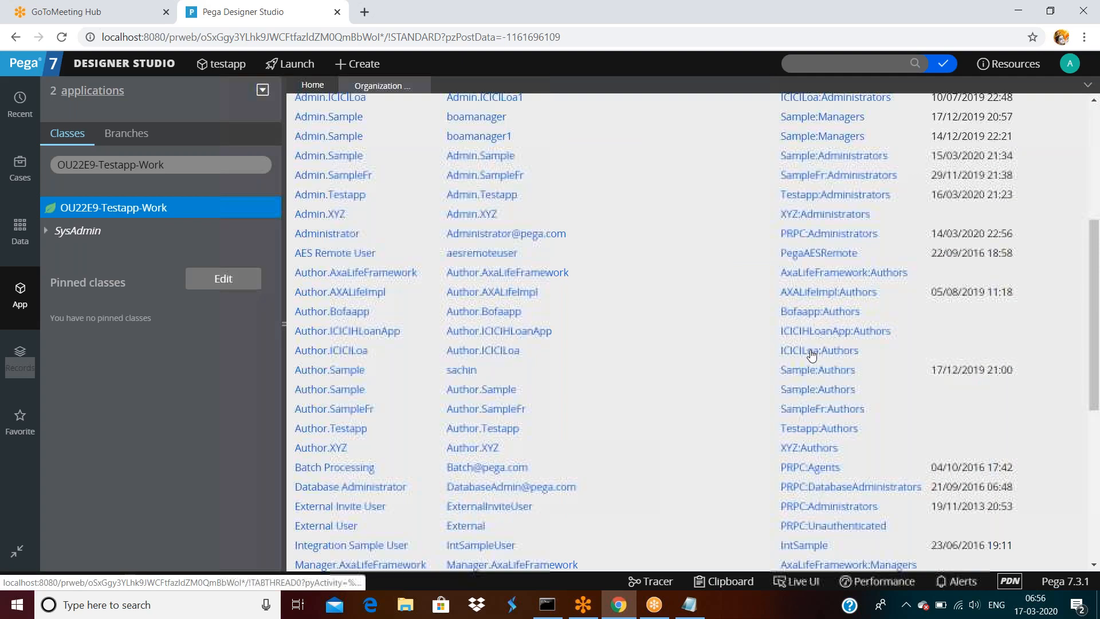
{"action": "scroll", "coordinate": [812, 355], "scroll_direction": "up", "scroll_amount": 5}
{"action": "left_click", "coordinate": [410, 170]}
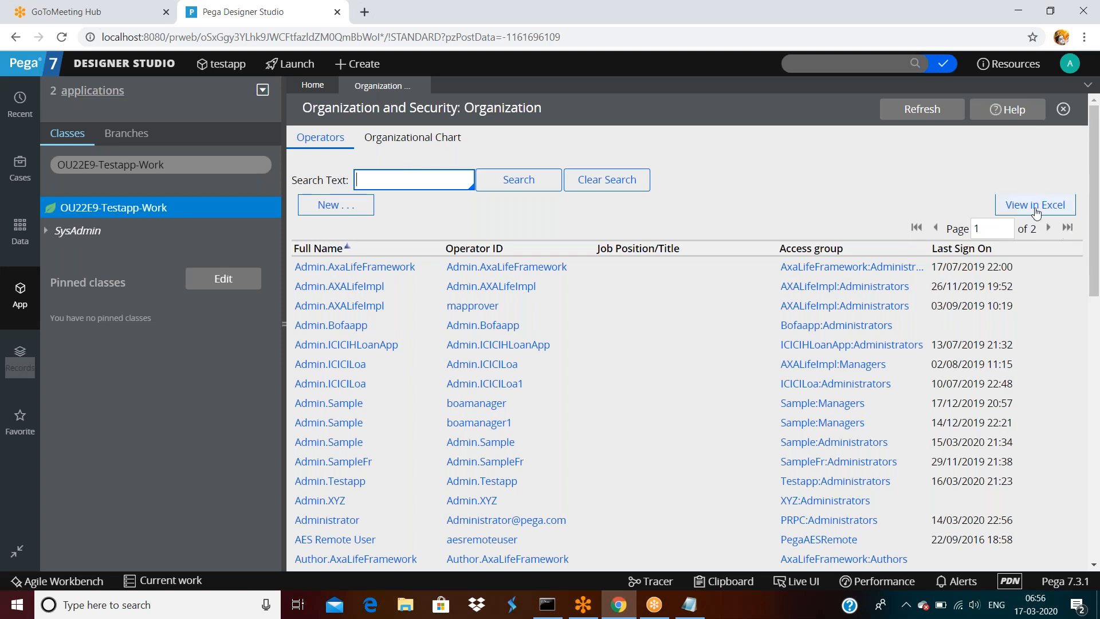
{"action": "left_click", "coordinate": [1035, 208]}
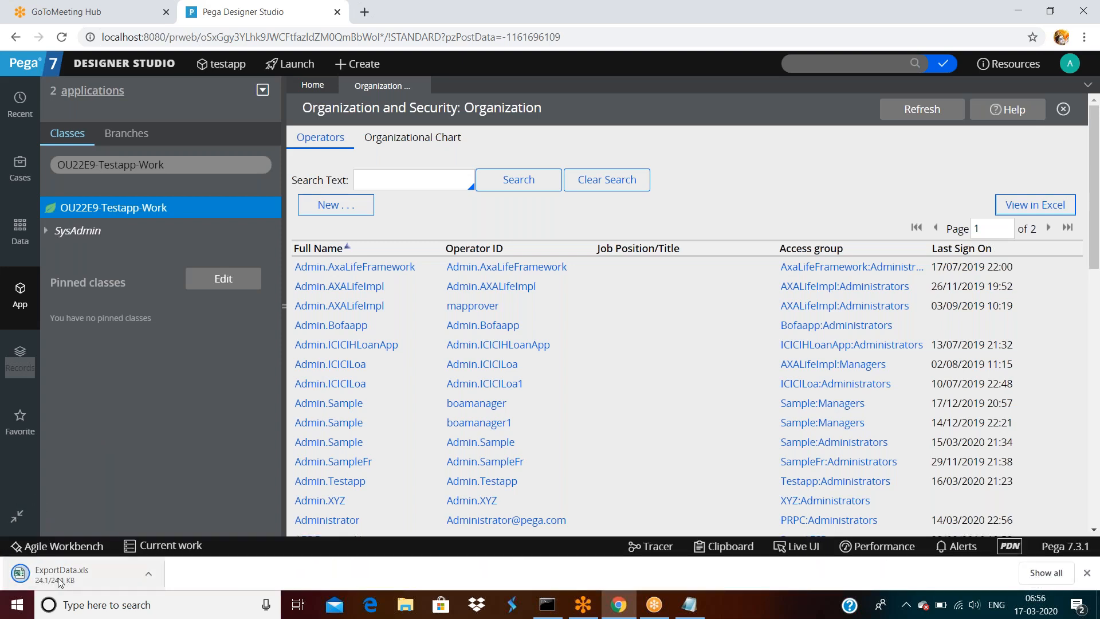
- Open the downloaded ExportData.xls from Chrome's download bar
{"action": "right_click", "coordinate": [62, 582]}
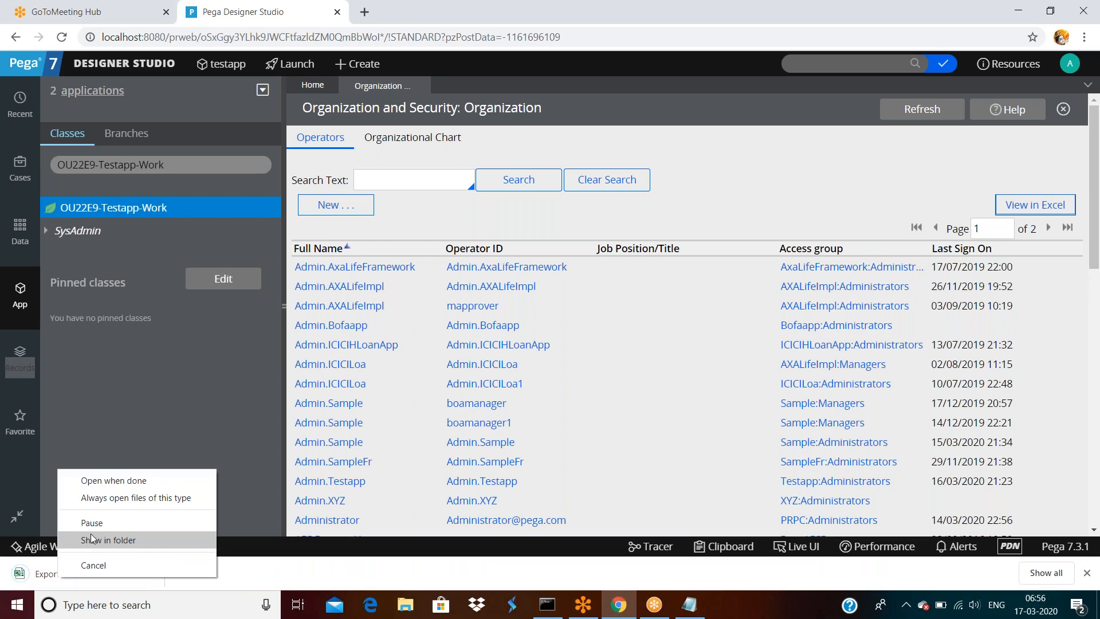
{"action": "left_click", "coordinate": [91, 539]}
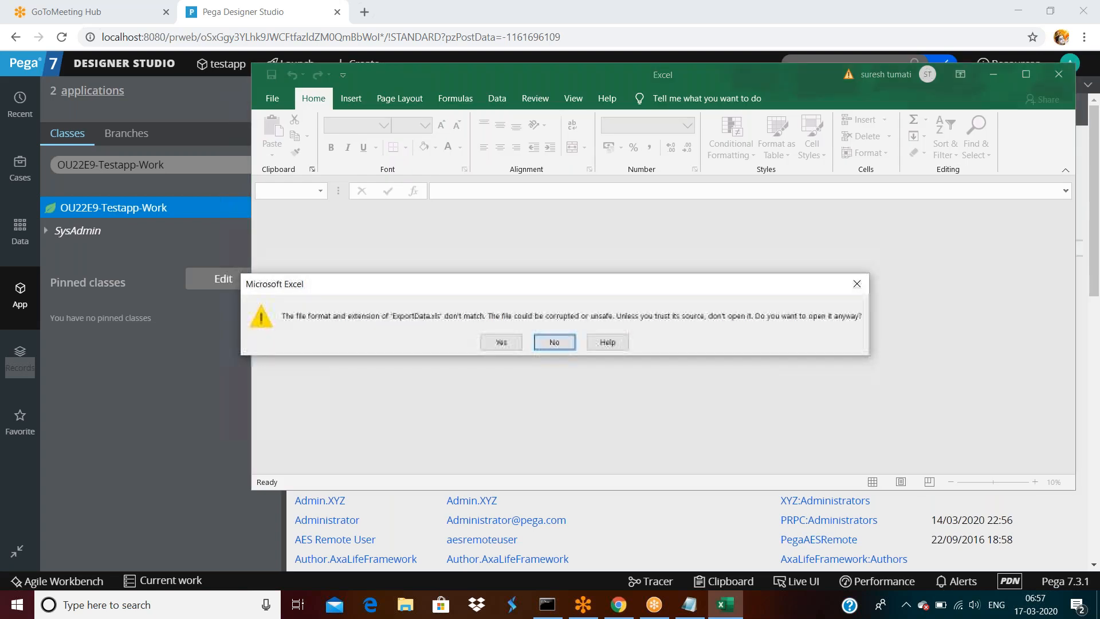
- Decline the format-mismatch warning for ExportData.xls and close Excel
{"action": "left_click", "coordinate": [561, 345]}
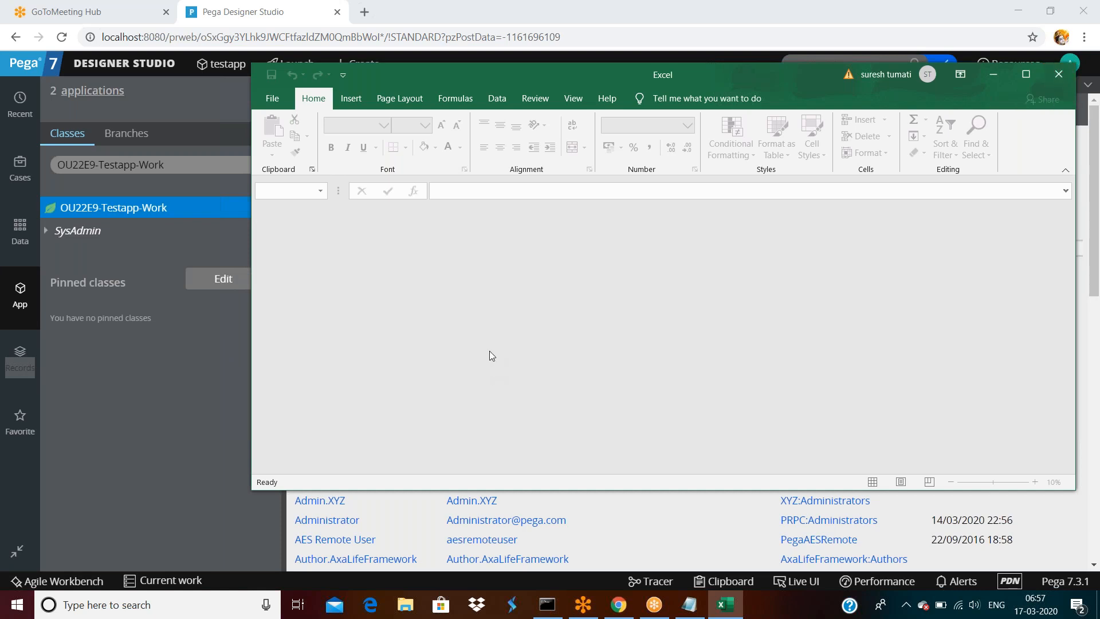
{"action": "left_click", "coordinate": [1058, 74]}
{"action": "scroll", "coordinate": [352, 249], "scroll_direction": "down", "scroll_amount": 5}
{"action": "scroll", "coordinate": [352, 249], "scroll_direction": "up", "scroll_amount": 5}
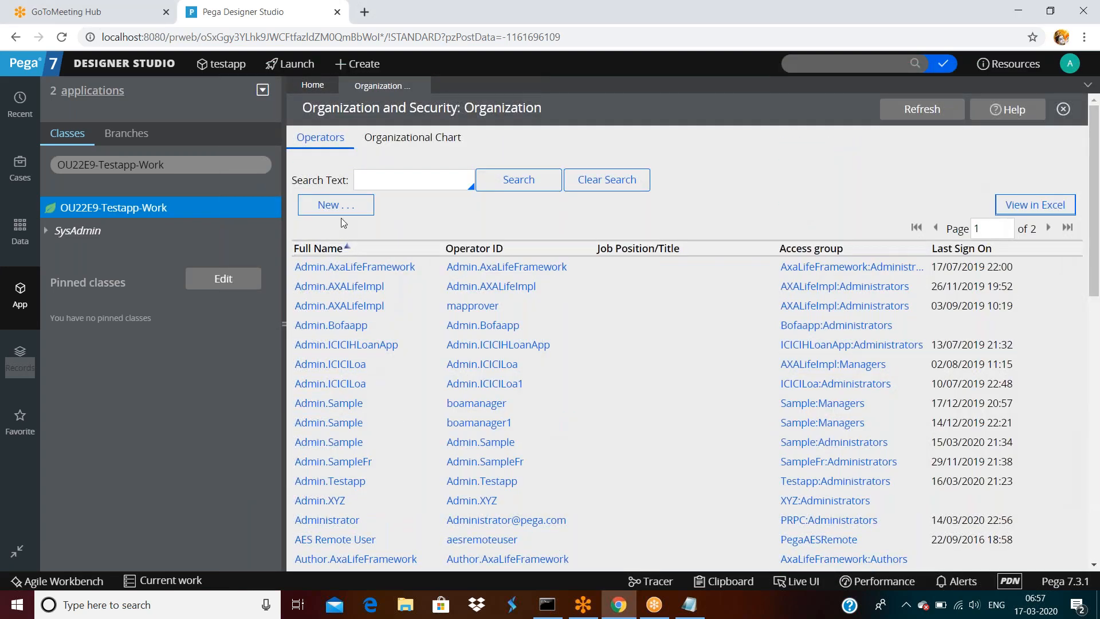
{"action": "left_click", "coordinate": [409, 178]}
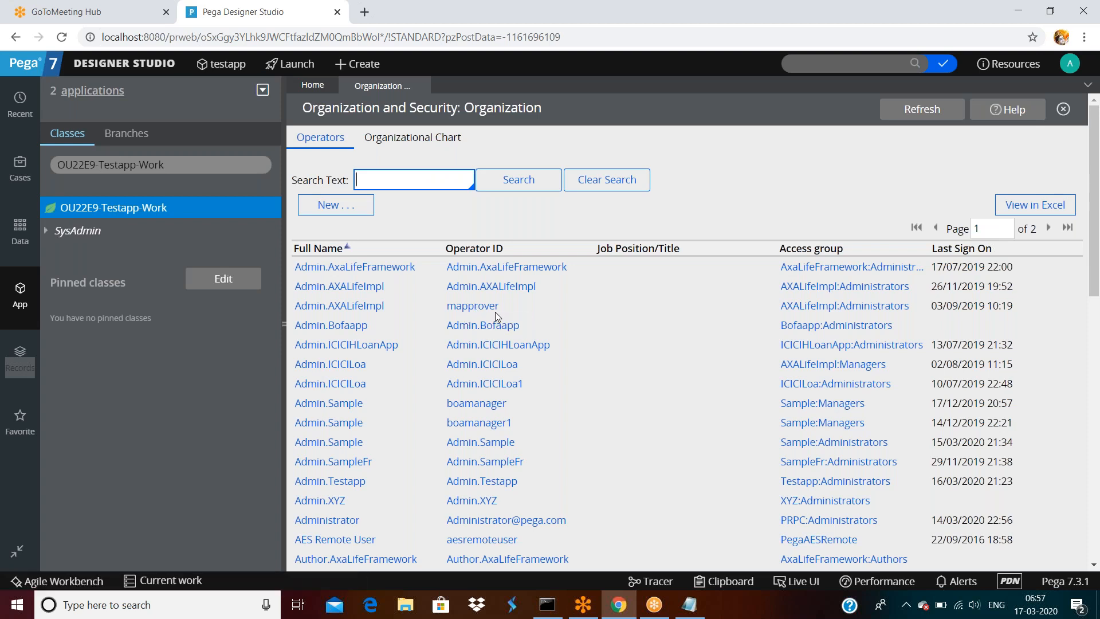
{"action": "type", "text": "map"}
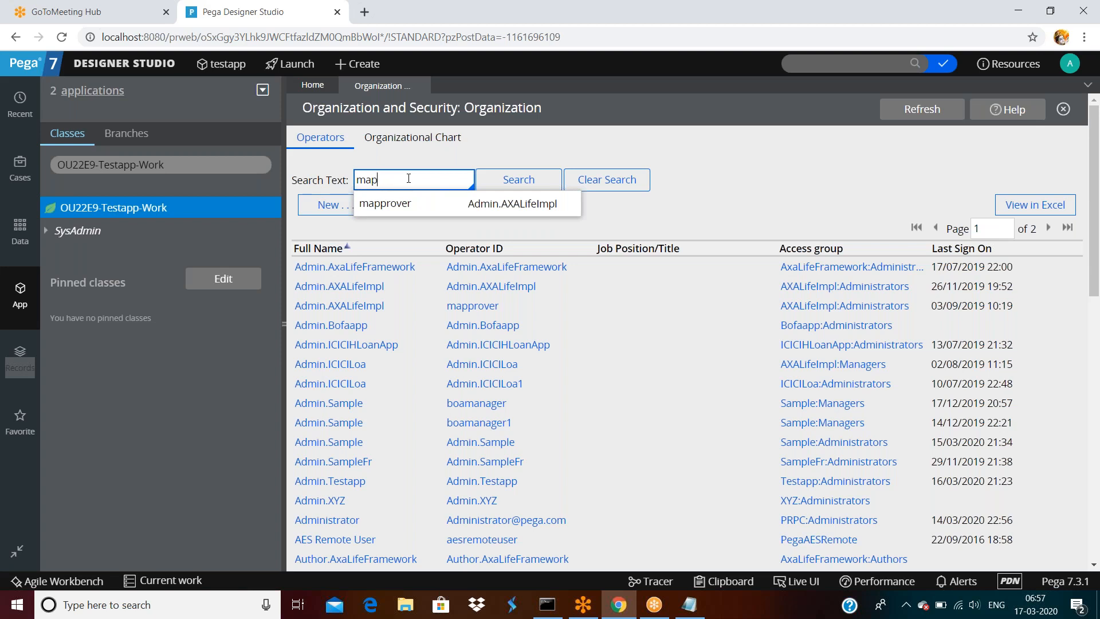
{"action": "left_click", "coordinate": [424, 203]}
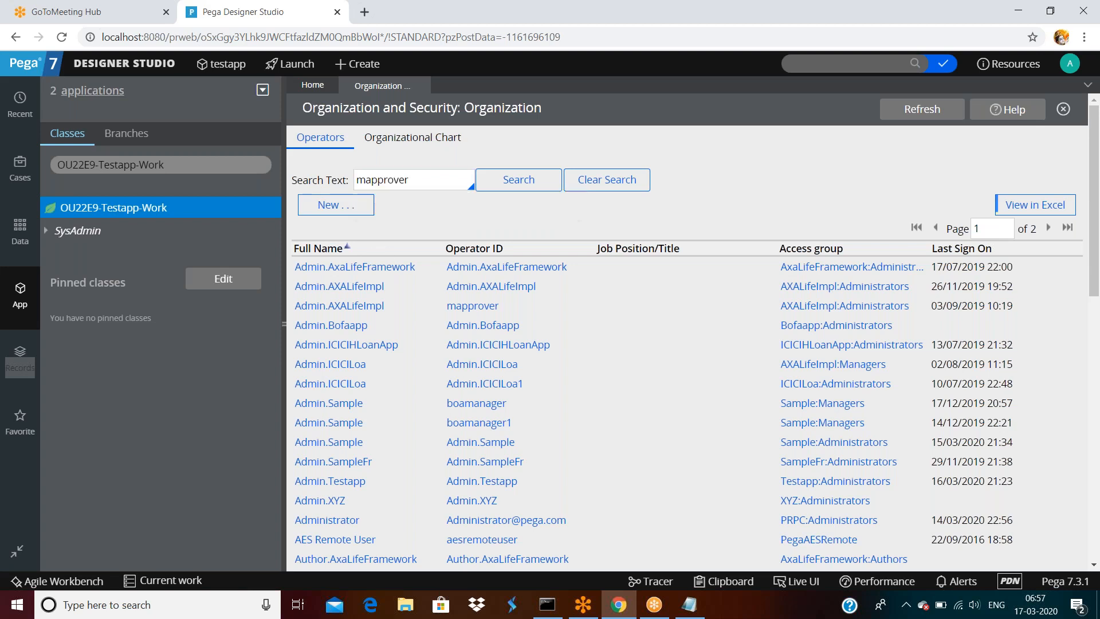
{"action": "left_click", "coordinate": [519, 179]}
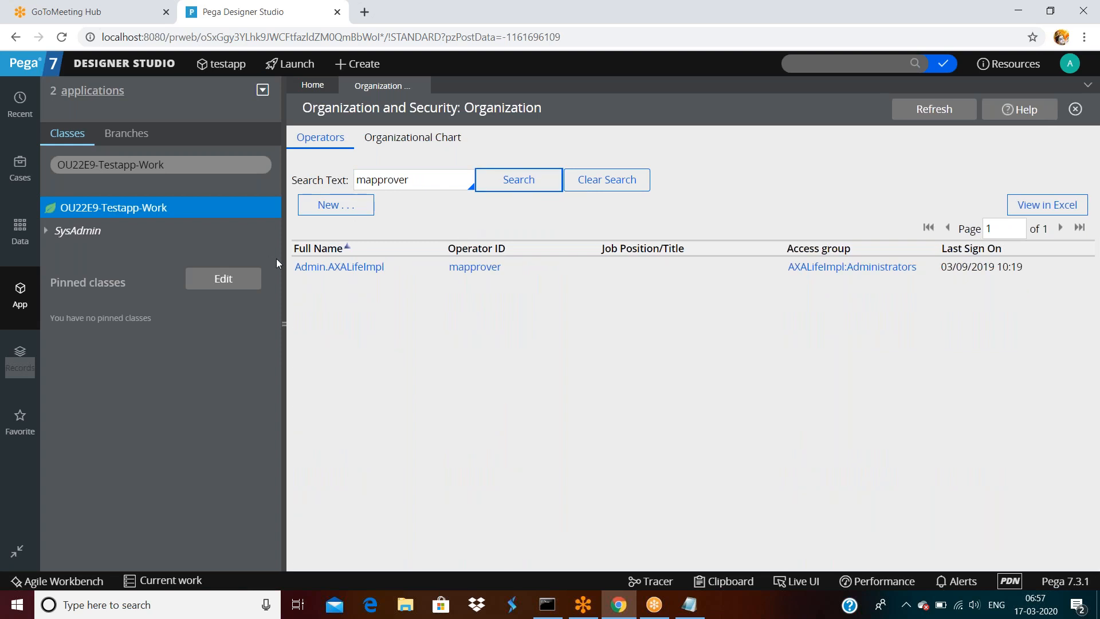
{"action": "left_click", "coordinate": [606, 179]}
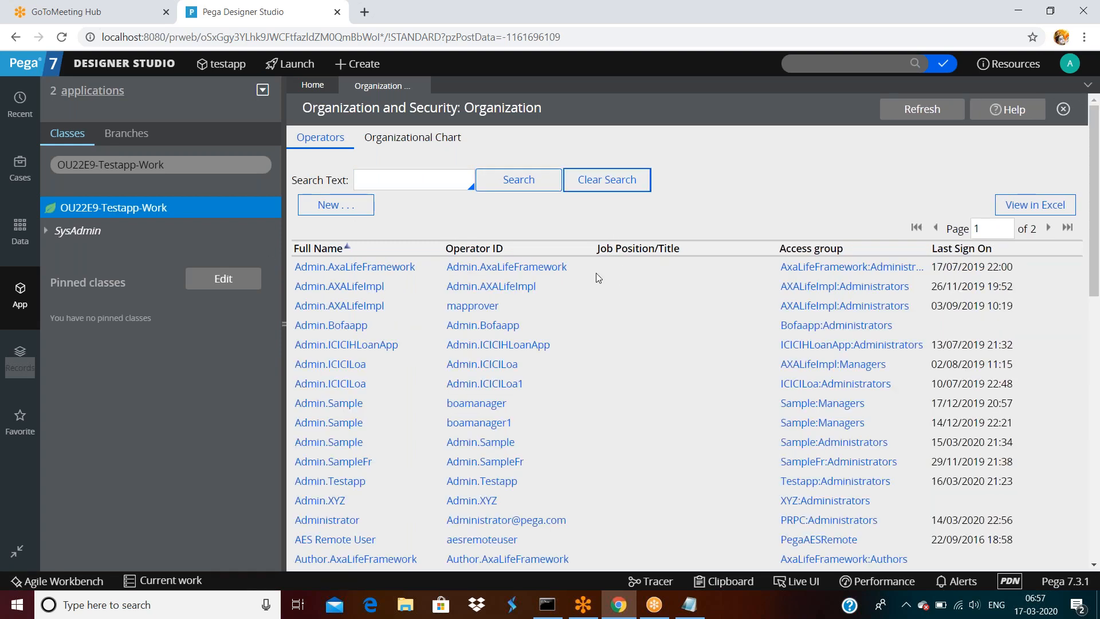
- Create a new operator with short description 'testapp operator' and an operator ID, then open it
{"action": "double_click", "coordinate": [312, 212]}
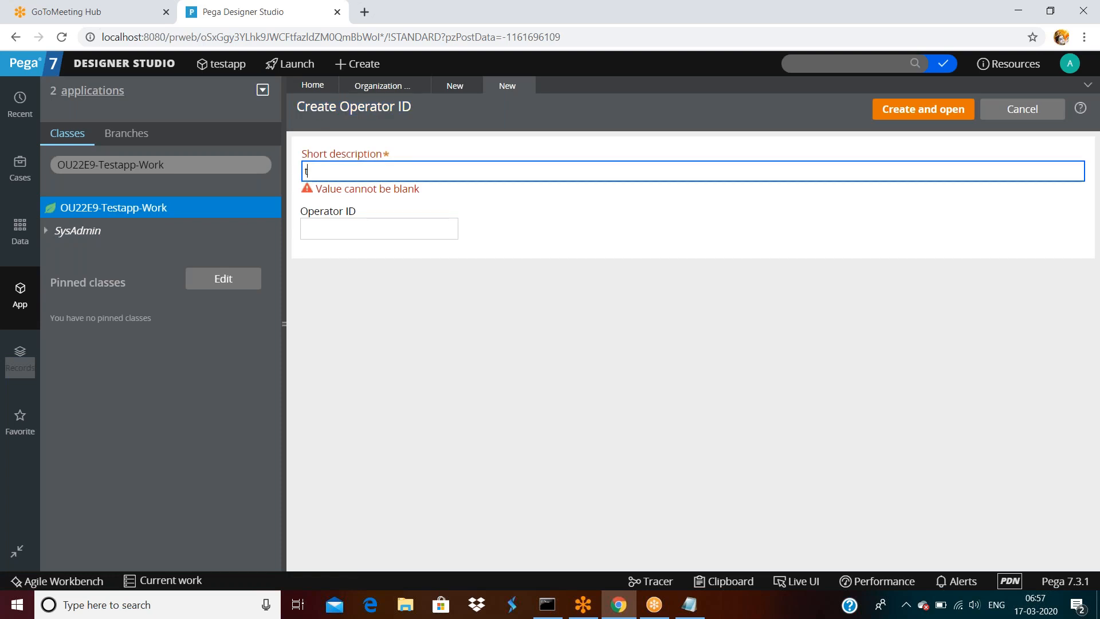
{"action": "type", "text": "te"}
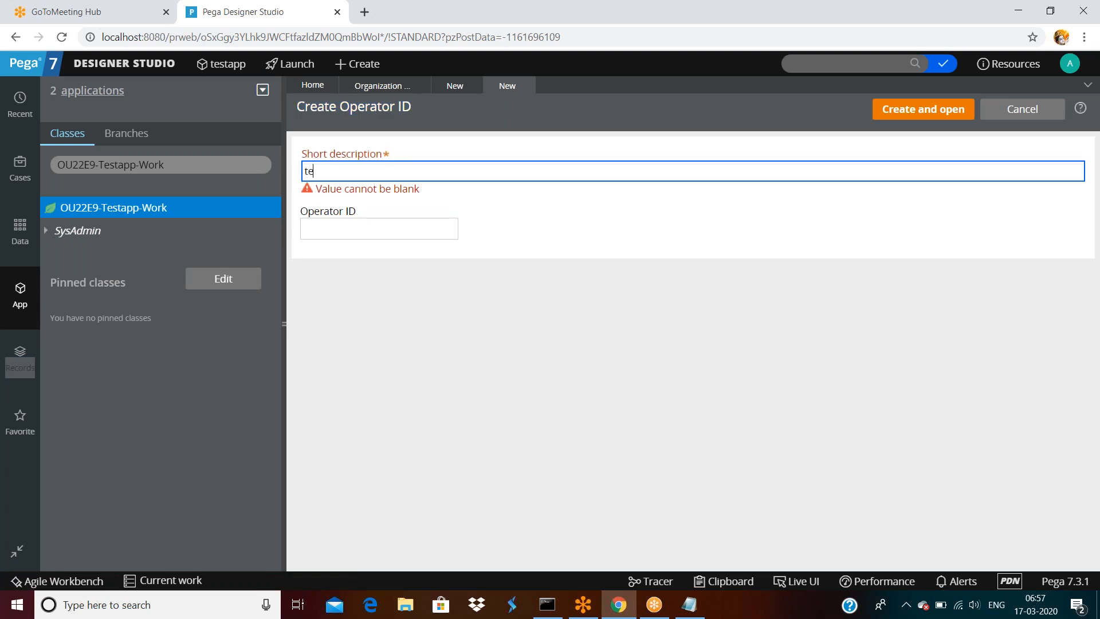
{"action": "type", "text": "stapp operator"}
{"action": "left_click", "coordinate": [344, 228]}
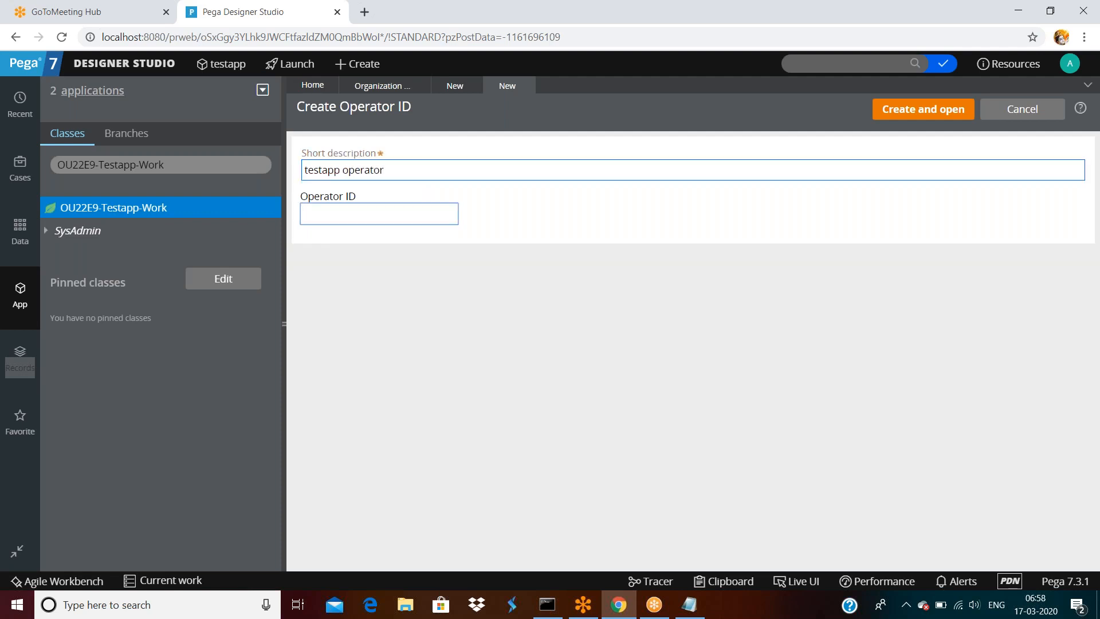
{"action": "type", "text": "suresh"}
{"action": "key", "text": "Return"}
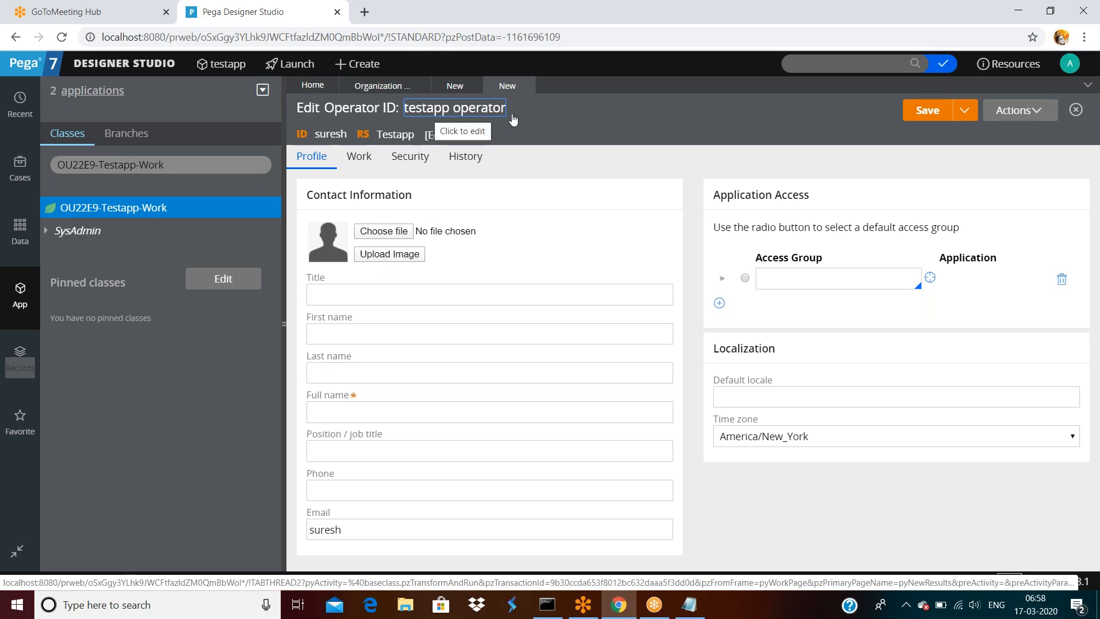
- Look over the operator's Work, Security and History tabs, then collapse the explorer
{"action": "left_click", "coordinate": [359, 160]}
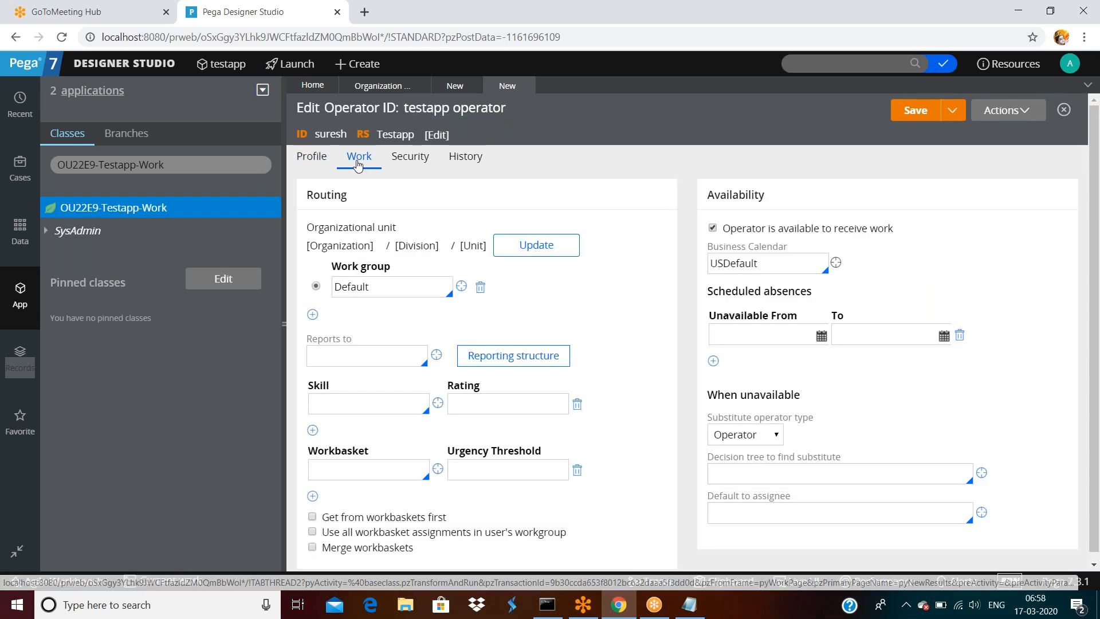
{"action": "left_click", "coordinate": [410, 157]}
{"action": "left_click", "coordinate": [465, 159]}
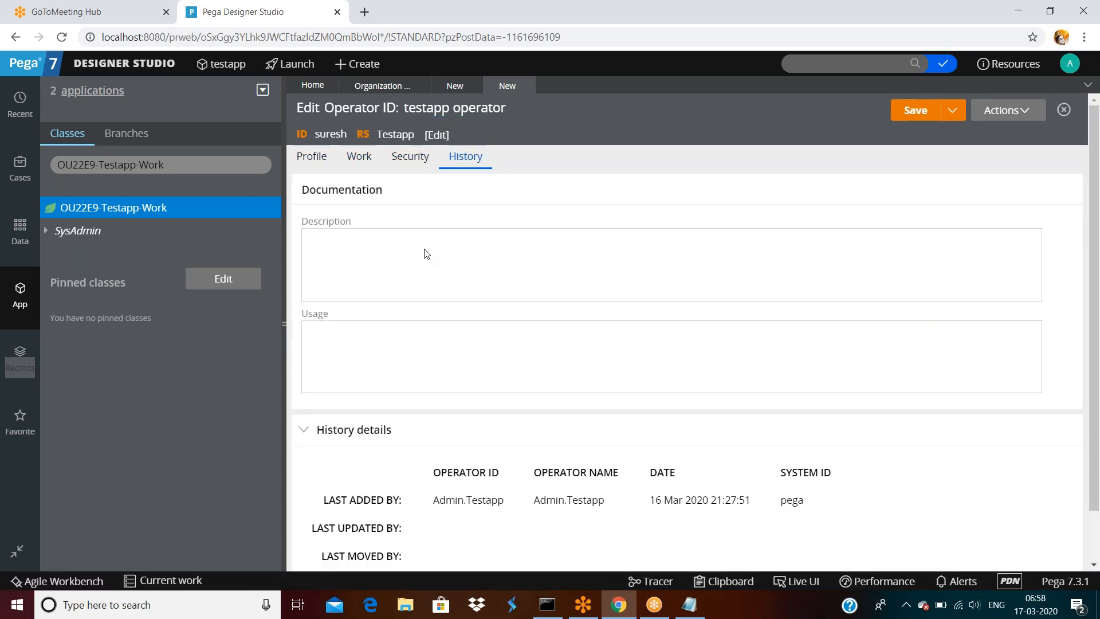
{"action": "left_click", "coordinate": [283, 325]}
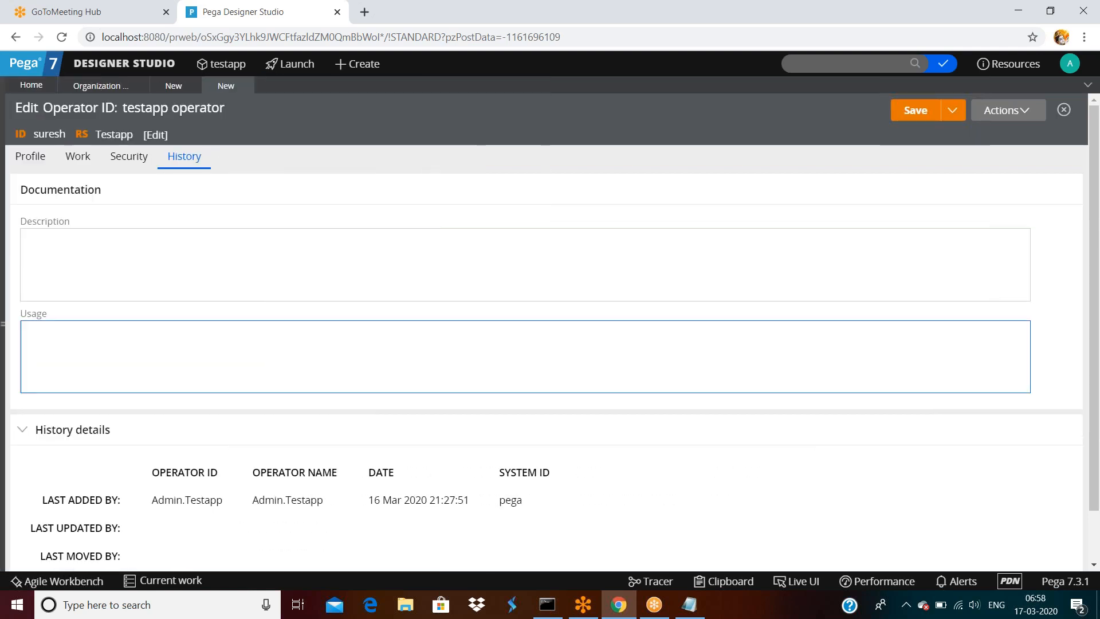
- Review the History details, highlighting the last-added history entry
{"action": "left_click", "coordinate": [106, 239]}
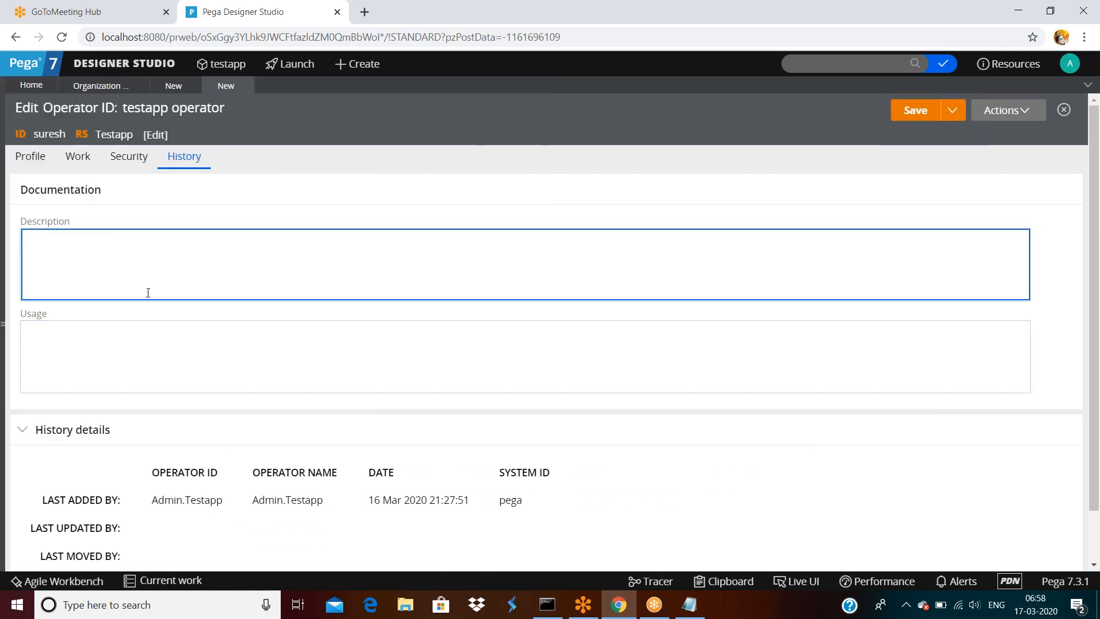
{"action": "left_click", "coordinate": [160, 324]}
{"action": "scroll", "coordinate": [160, 327], "scroll_direction": "down", "scroll_amount": 1}
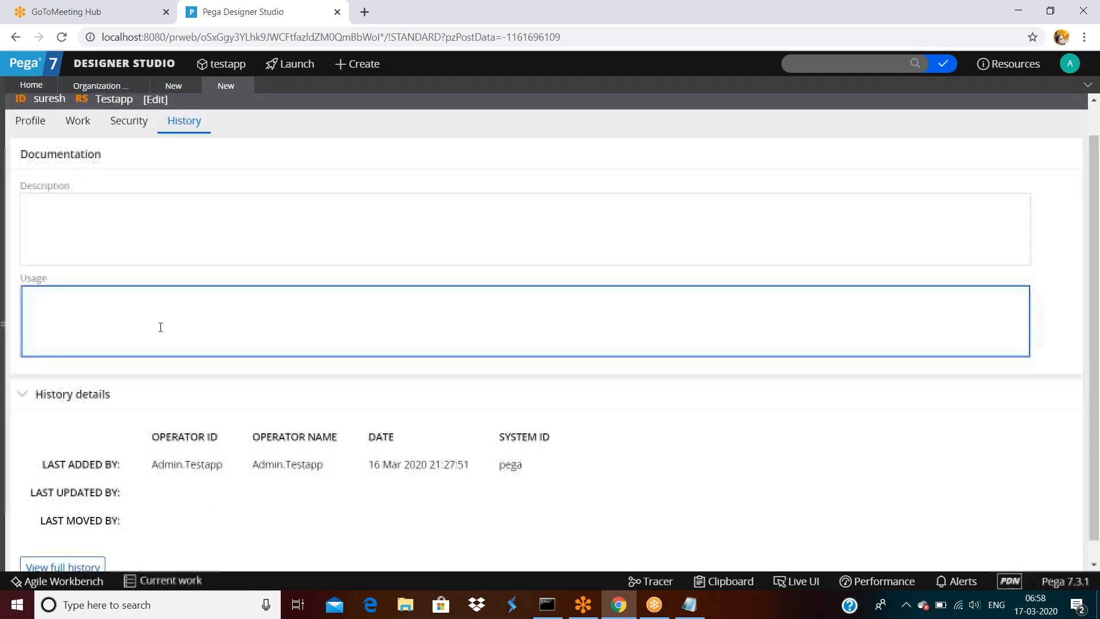
{"action": "left_click_drag", "start_coordinate": [50, 444], "coordinate": [225, 454]}
{"action": "left_click", "coordinate": [225, 453]}
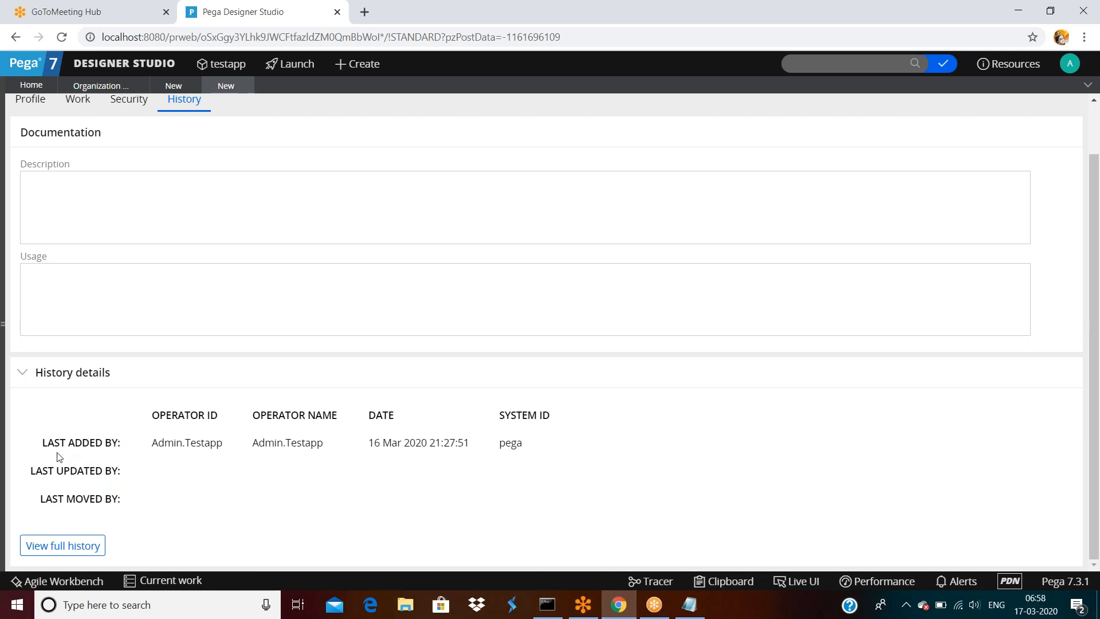
{"action": "left_click_drag", "start_coordinate": [42, 444], "coordinate": [478, 452]}
{"action": "left_click", "coordinate": [590, 453]}
{"action": "scroll", "coordinate": [571, 393], "scroll_direction": "up", "scroll_amount": 2}
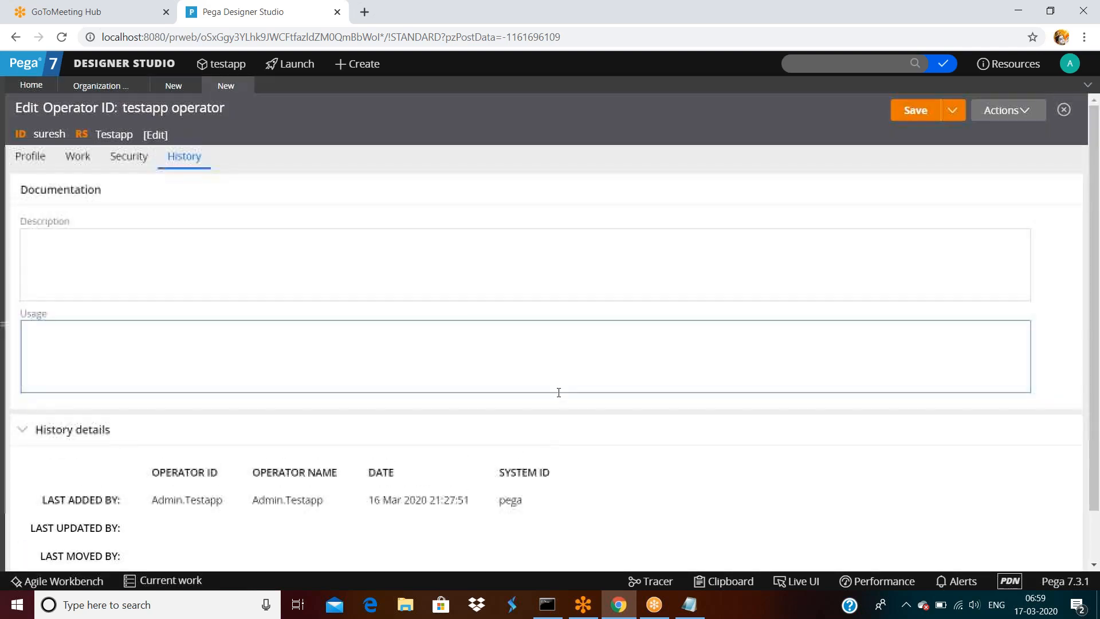
{"action": "scroll", "coordinate": [542, 402], "scroll_direction": "down", "scroll_amount": 1}
{"action": "scroll", "coordinate": [527, 404], "scroll_direction": "up", "scroll_amount": 1}
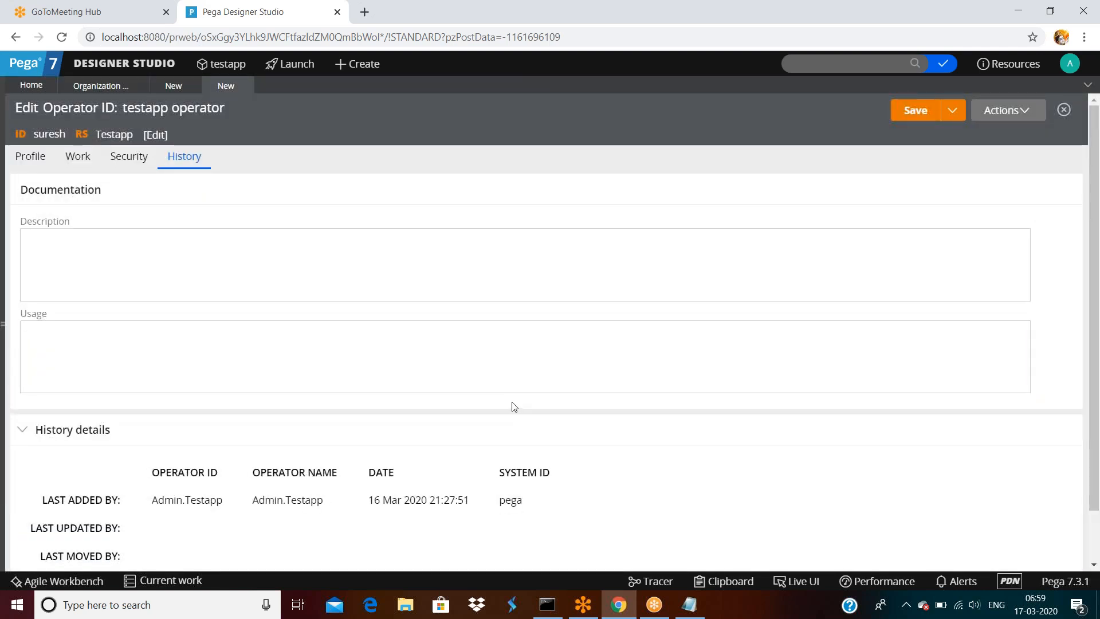
- Enter placeholder Description 'sadfsafds' and Usage 'asdsafsaf', then show the Profile tab
{"action": "left_click", "coordinate": [116, 272]}
{"action": "type", "text": "sadfsafds"}
{"action": "left_click", "coordinate": [123, 351]}
{"action": "type", "text": "asdsafsaf"}
{"action": "left_click", "coordinate": [30, 156]}
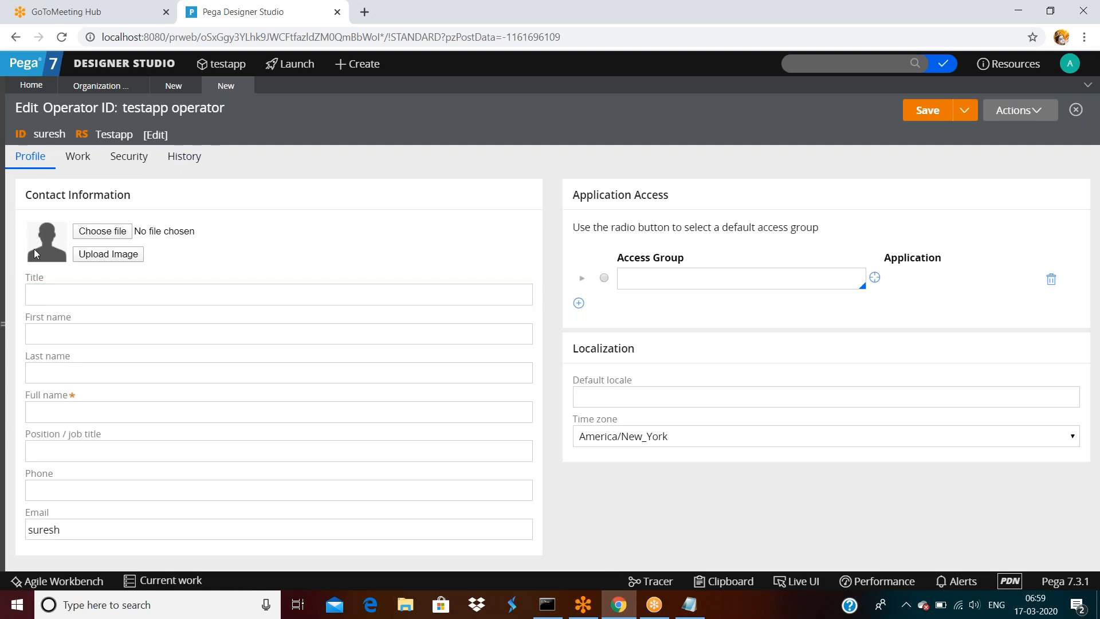
- Browse Pictures and This PC, then pick SamplePNG.png from Downloads as the profile image
{"action": "left_click", "coordinate": [108, 235]}
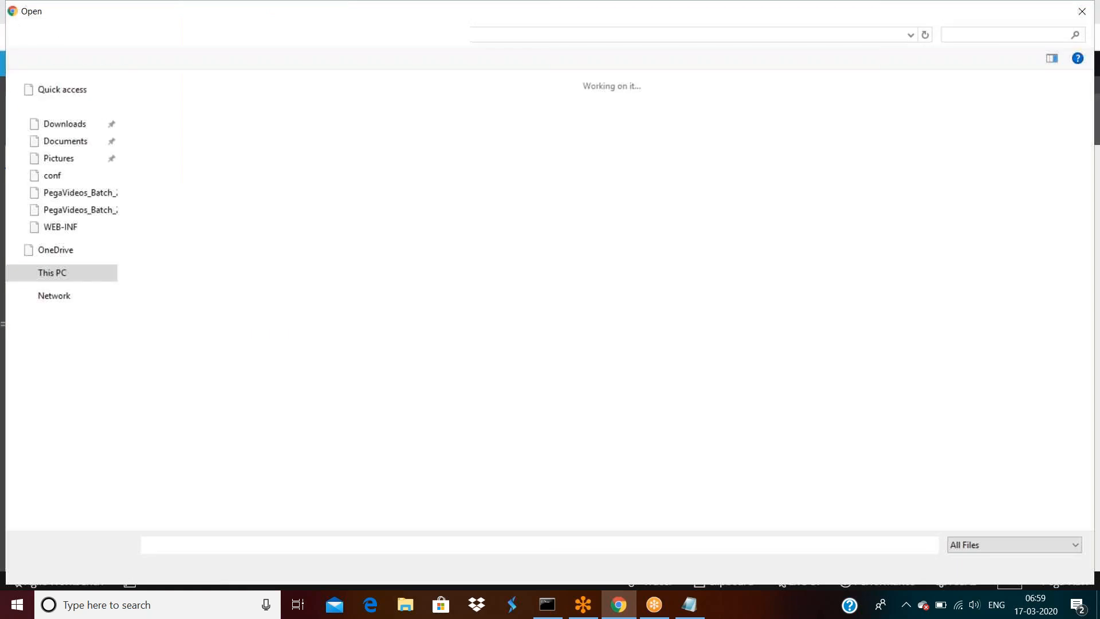
{"action": "left_click", "coordinate": [65, 164]}
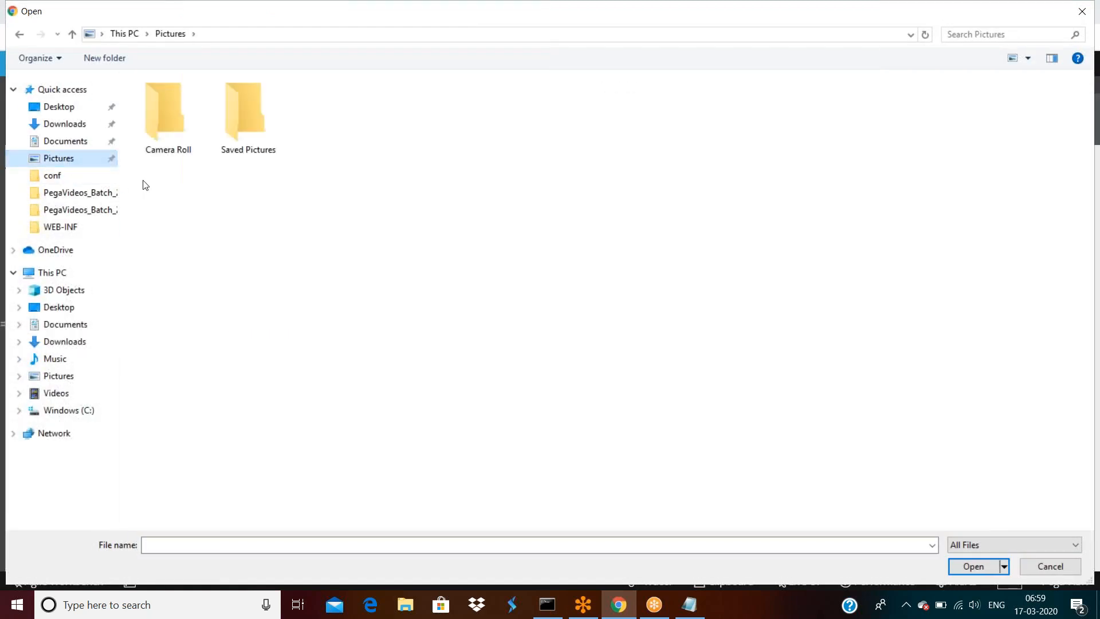
{"action": "left_click", "coordinate": [241, 114]}
{"action": "double_click", "coordinate": [241, 115]}
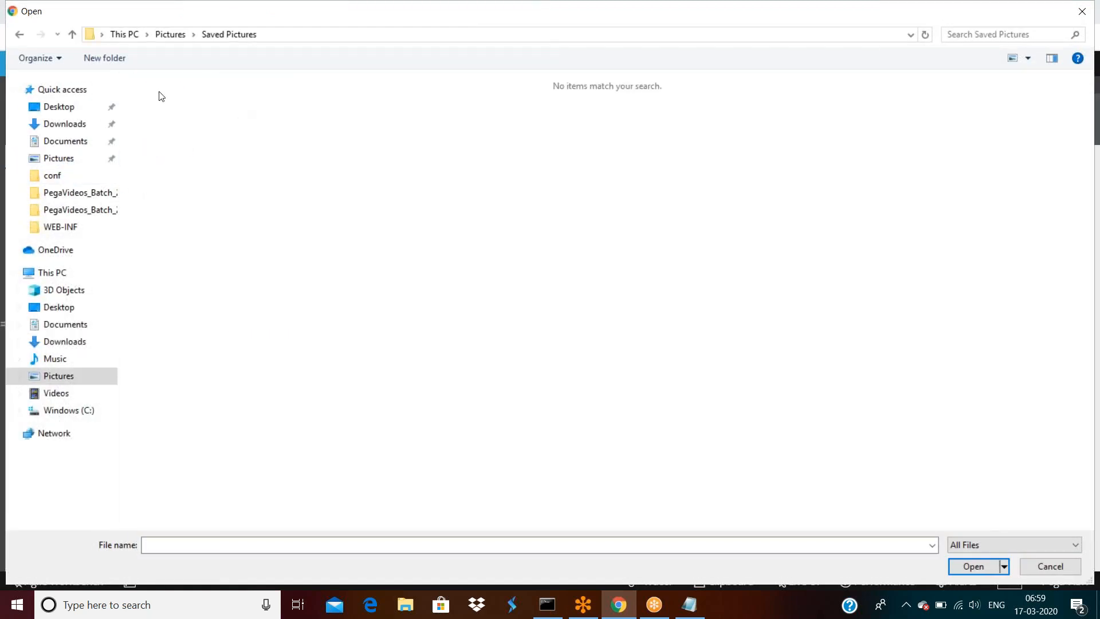
{"action": "left_click", "coordinate": [175, 34]}
{"action": "double_click", "coordinate": [171, 123]}
{"action": "left_click", "coordinate": [118, 33]}
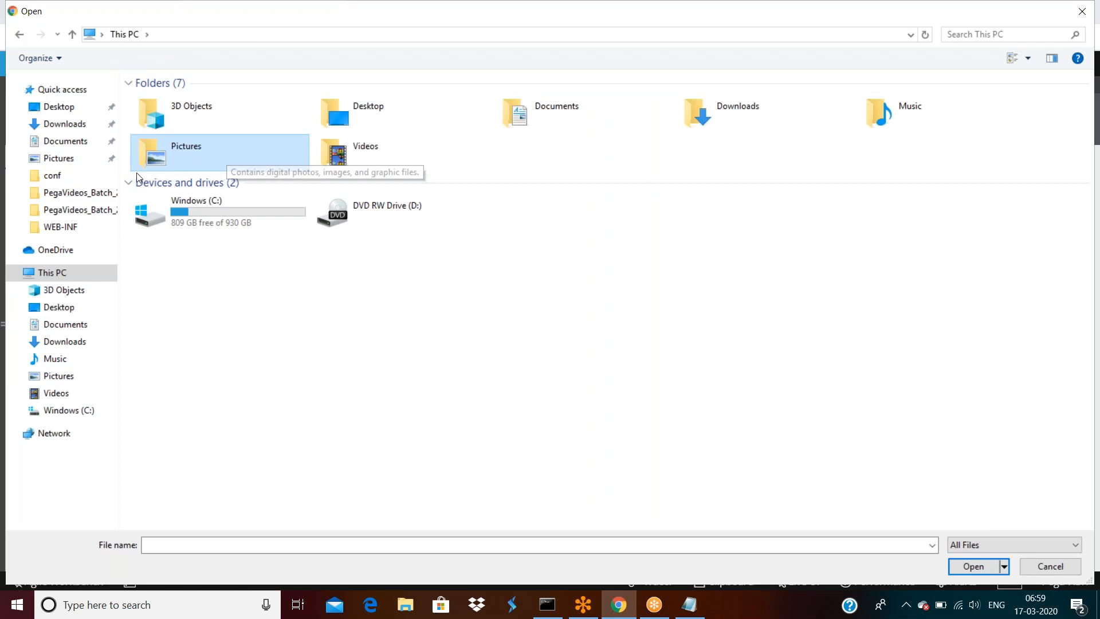
{"action": "left_click", "coordinate": [67, 125]}
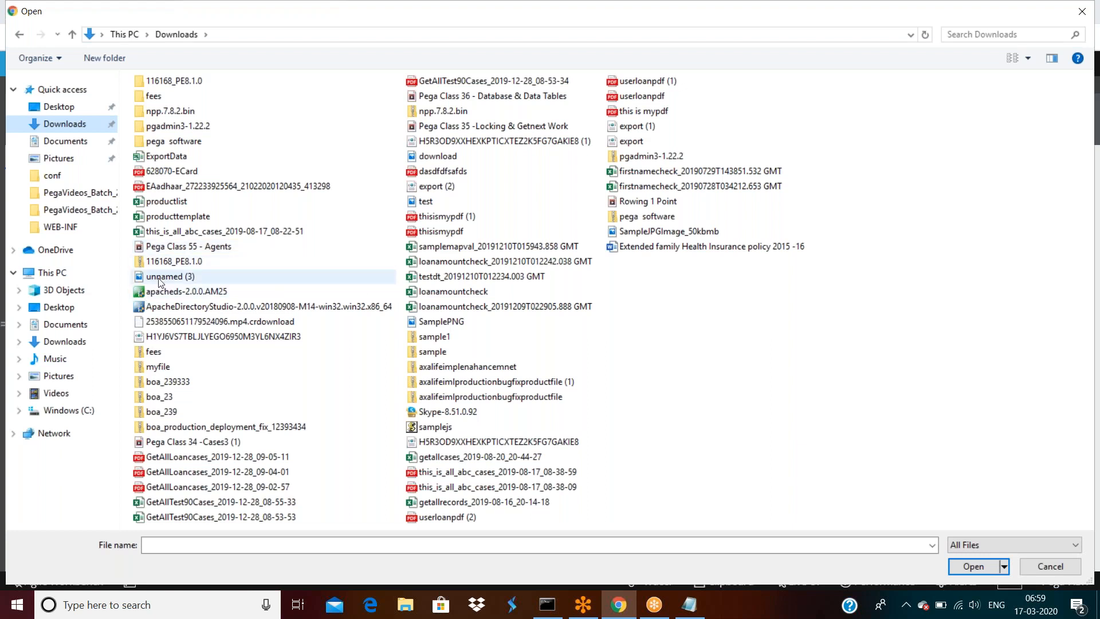
{"action": "double_click", "coordinate": [441, 321]}
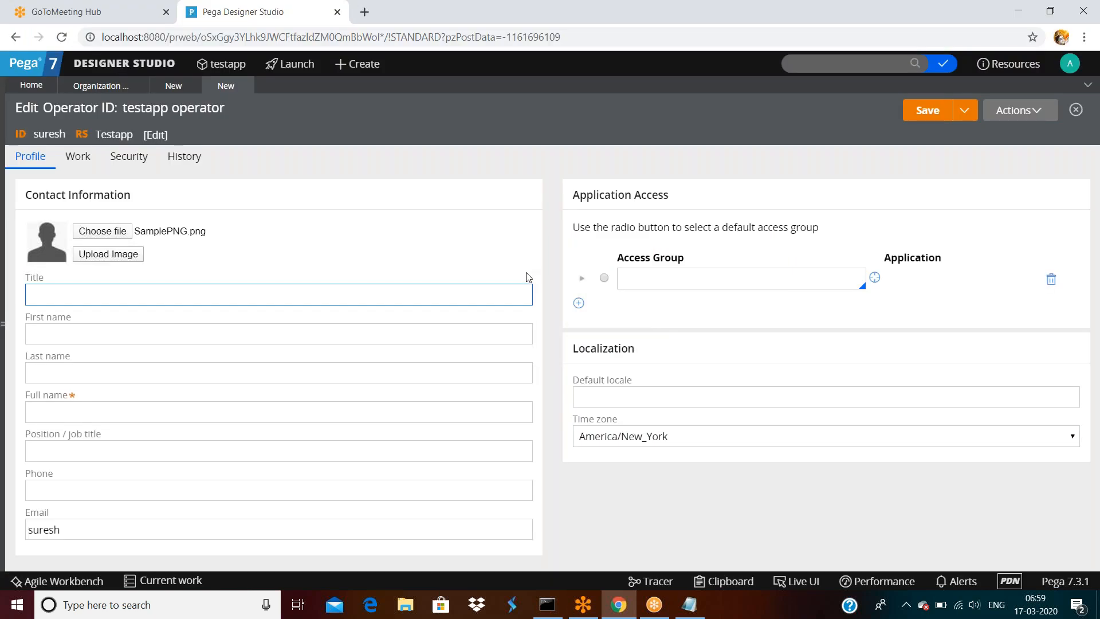
- Upload the chosen image, acknowledge the confirmation, and save the operator record
{"action": "left_click", "coordinate": [111, 254]}
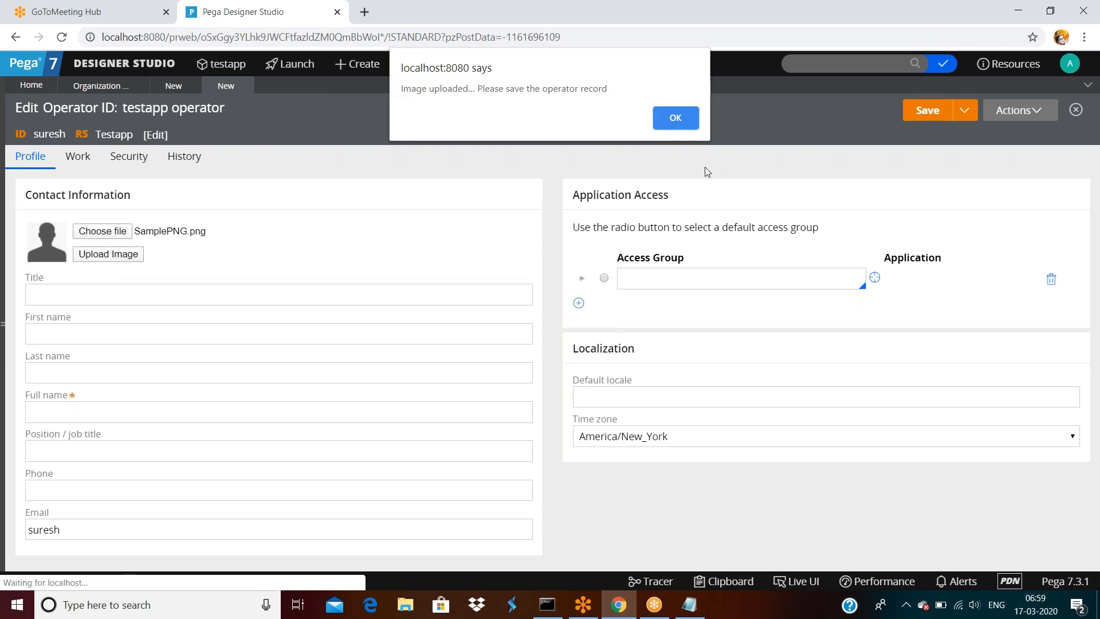
{"action": "left_click", "coordinate": [676, 118]}
{"action": "left_click", "coordinate": [928, 111]}
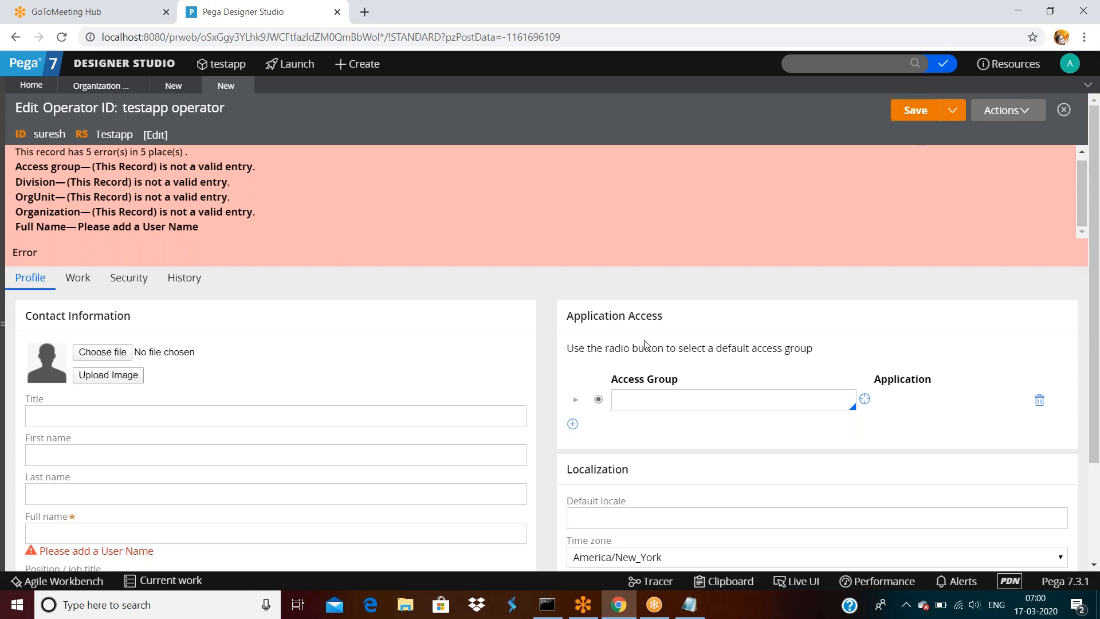
- Check the flagged Title, First name, Last name, Full name and Default locale fields
{"action": "scroll", "coordinate": [504, 389], "scroll_direction": "down", "scroll_amount": 2}
{"action": "left_click", "coordinate": [367, 404]}
{"action": "scroll", "coordinate": [367, 405], "scroll_direction": "up", "scroll_amount": 2}
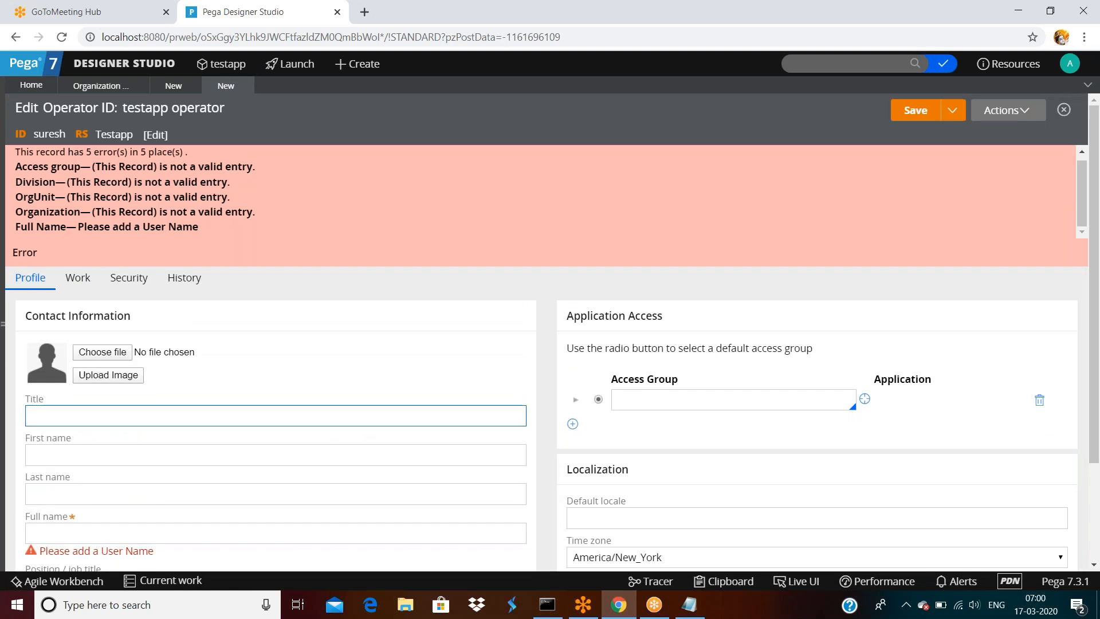
{"action": "scroll", "coordinate": [366, 343], "scroll_direction": "down", "scroll_amount": 2}
{"action": "left_click", "coordinate": [57, 281]}
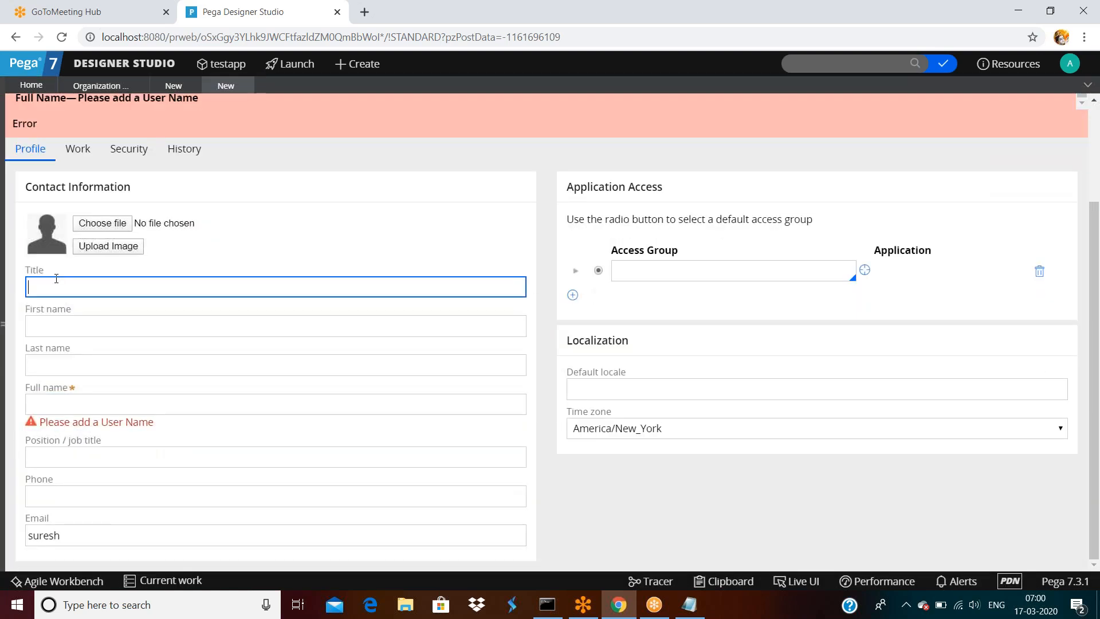
{"action": "left_click", "coordinate": [98, 324]}
{"action": "left_click", "coordinate": [97, 361]}
{"action": "left_click", "coordinate": [101, 396]}
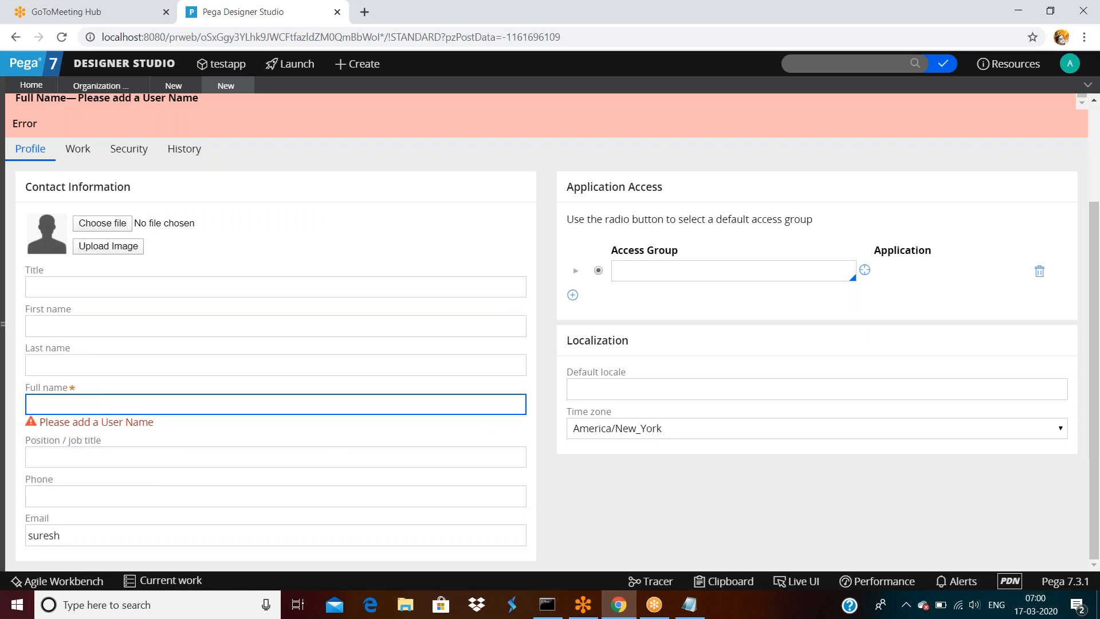
{"action": "left_click", "coordinate": [596, 391]}
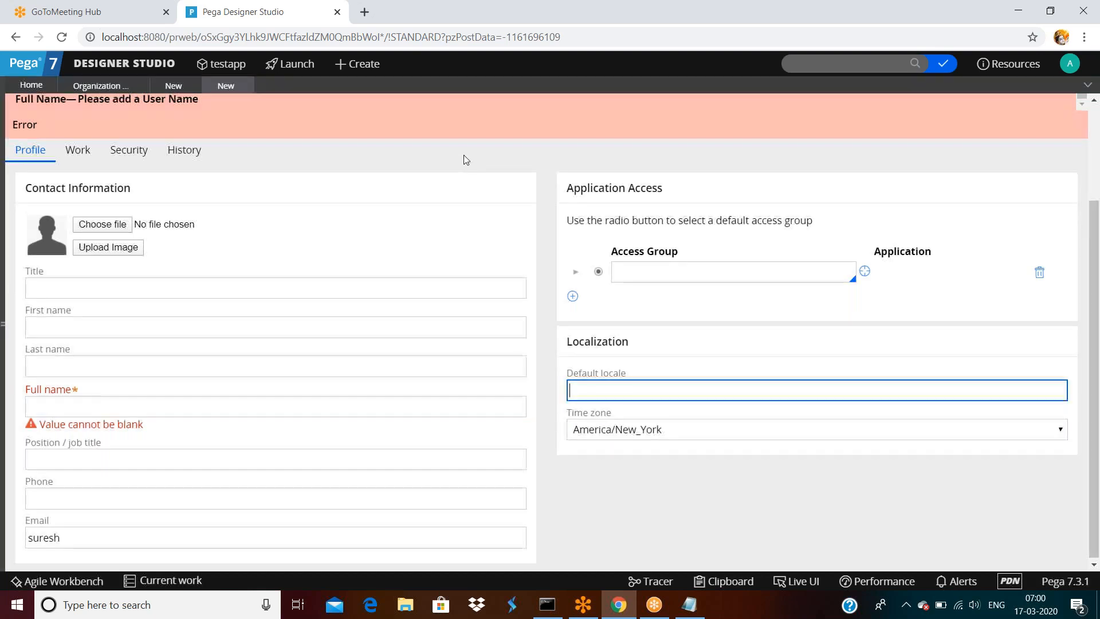
{"action": "scroll", "coordinate": [464, 157], "scroll_direction": "up", "scroll_amount": 3}
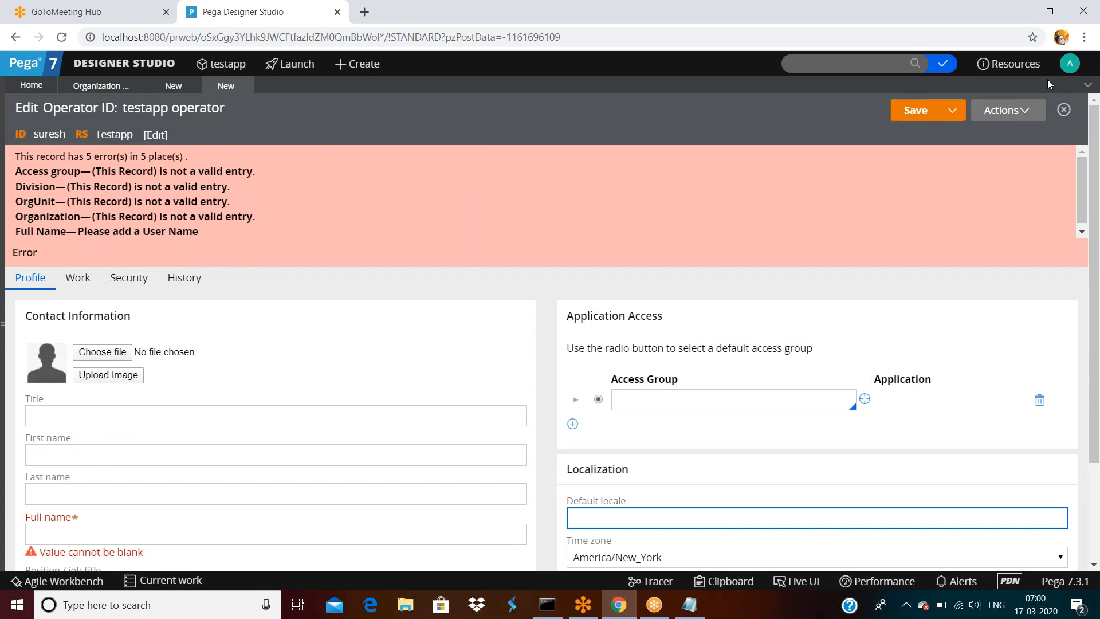
- From the account menu, open your own Admin.Testapp operator record
{"action": "left_click", "coordinate": [1071, 66]}
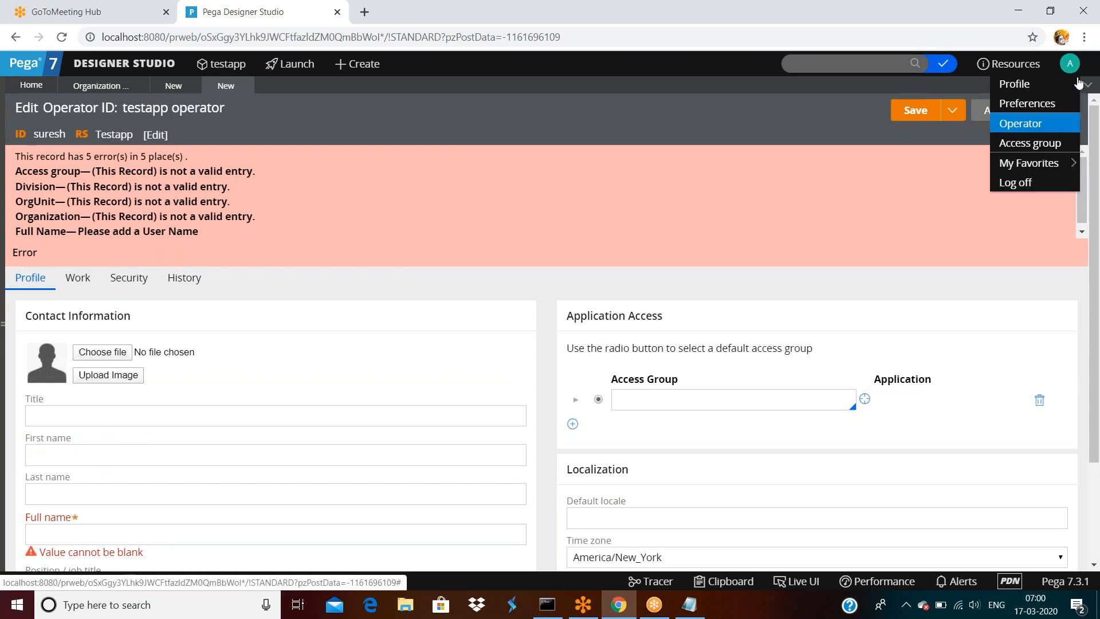
{"action": "left_click", "coordinate": [1071, 65]}
{"action": "left_click", "coordinate": [1071, 65]}
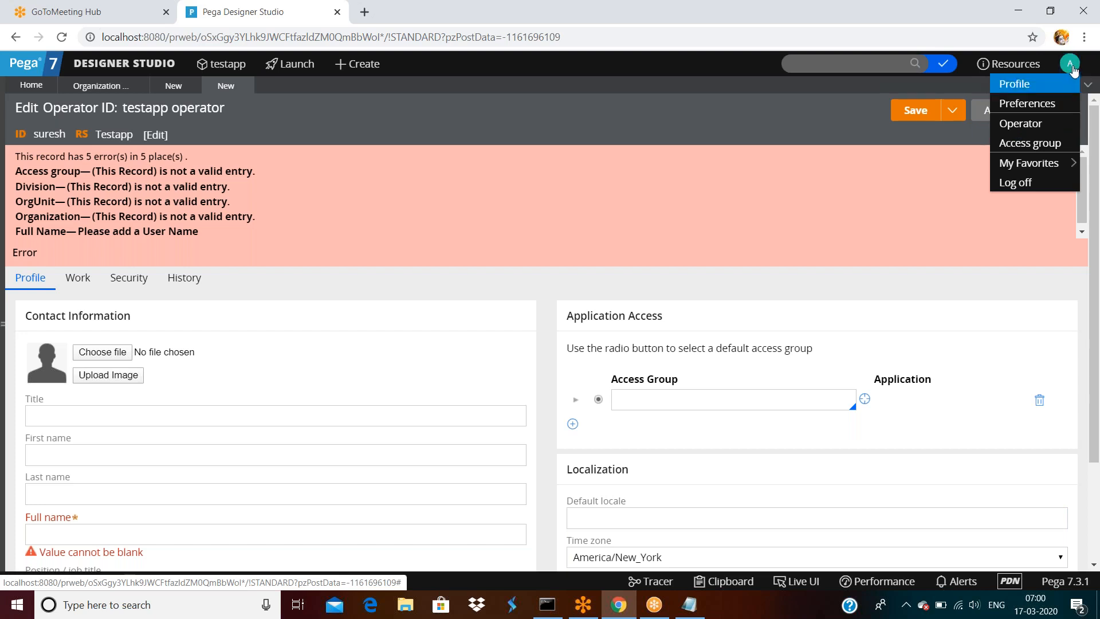
{"action": "left_click", "coordinate": [1021, 127]}
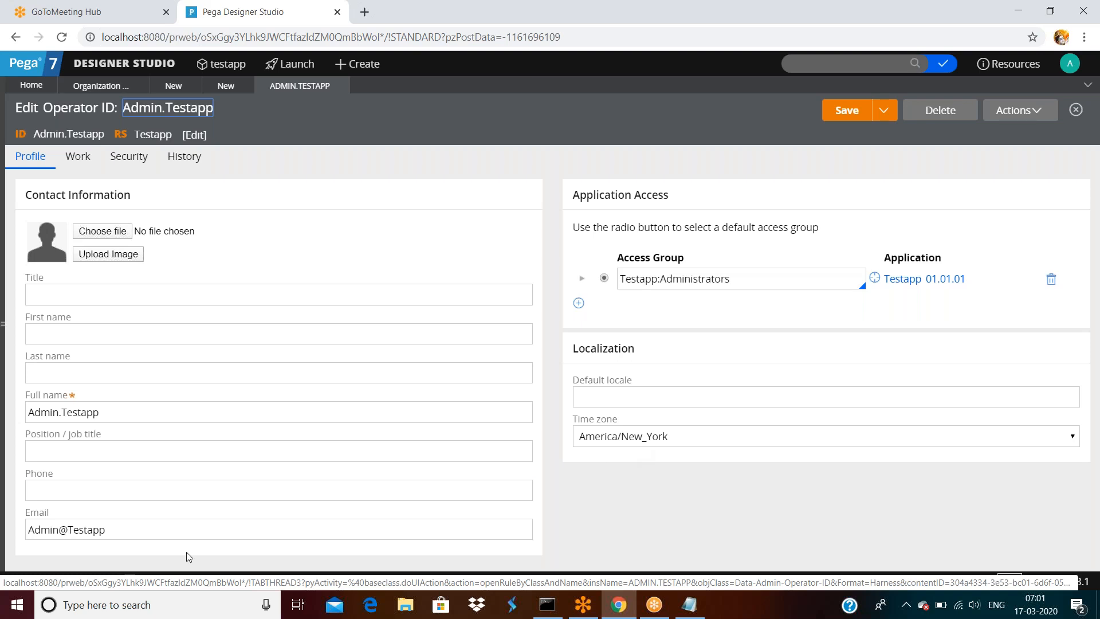
- Switch back to the unsaved new operator record and scroll down its form
{"action": "left_click", "coordinate": [226, 86]}
{"action": "scroll", "coordinate": [323, 437], "scroll_direction": "down", "scroll_amount": 2}
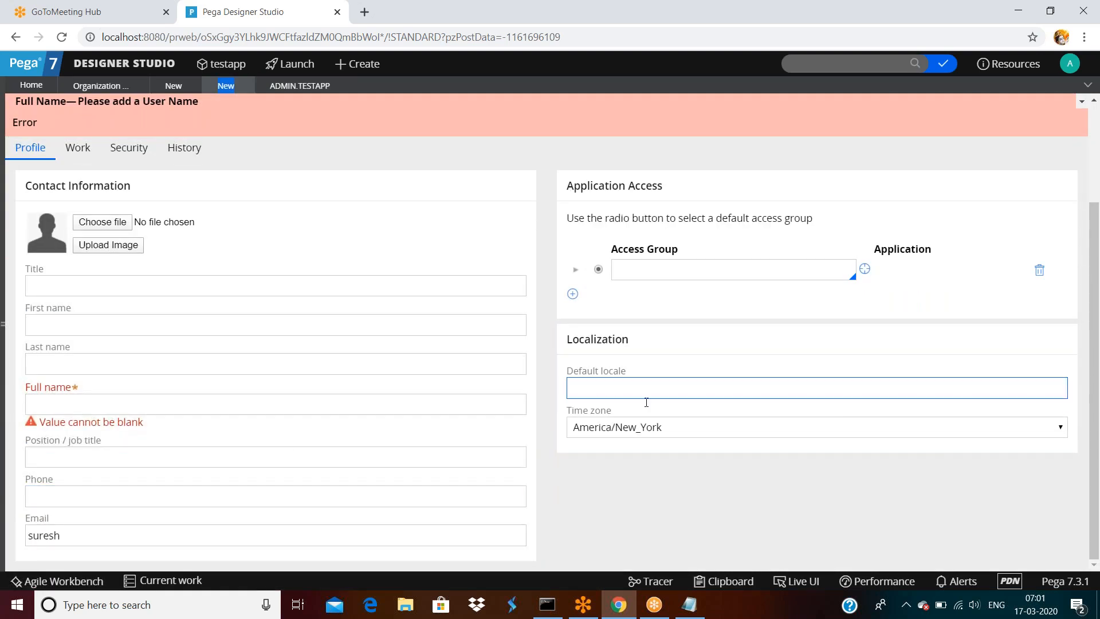
{"action": "left_click", "coordinate": [683, 269]}
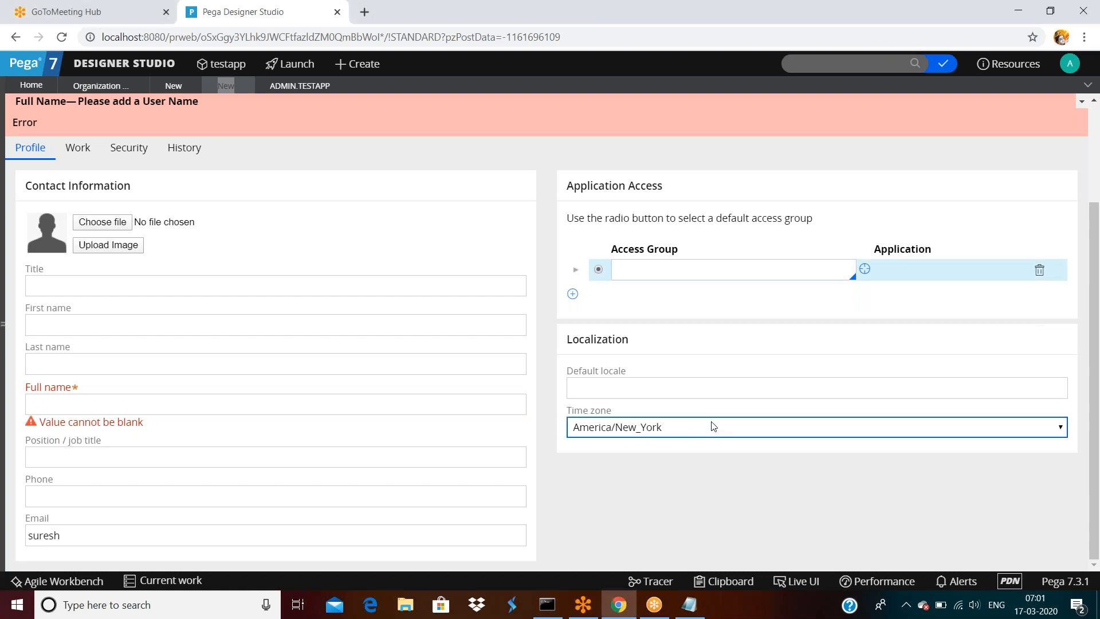
{"action": "left_click", "coordinate": [1061, 431]}
{"action": "scroll", "coordinate": [844, 373], "scroll_direction": "down", "scroll_amount": 3}
{"action": "scroll", "coordinate": [844, 373], "scroll_direction": "down", "scroll_amount": 20}
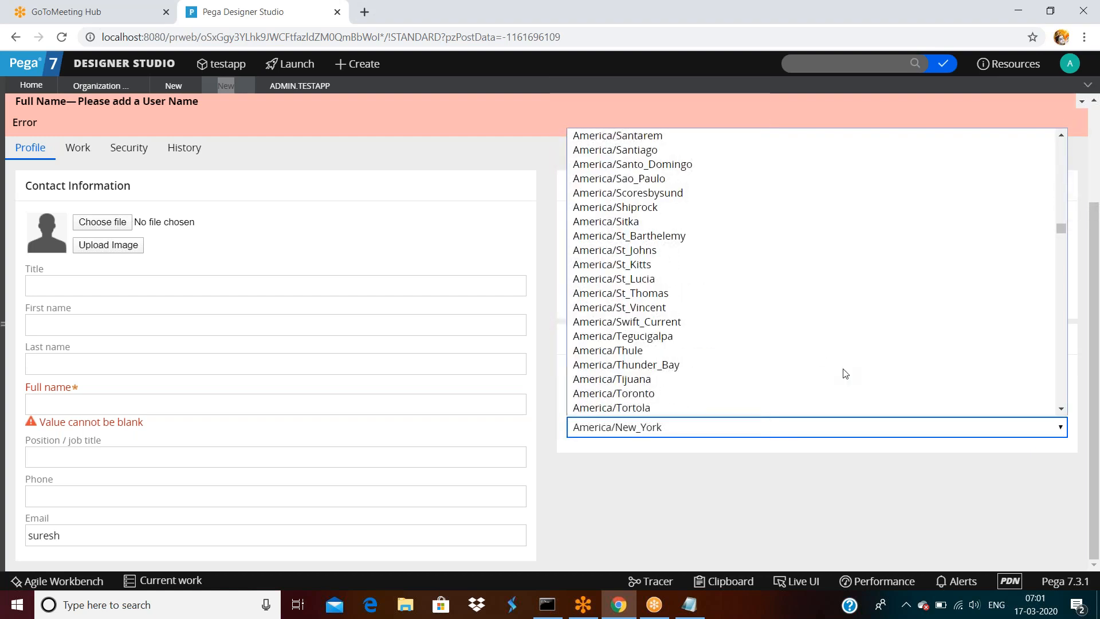
{"action": "scroll", "coordinate": [845, 373], "scroll_direction": "down", "scroll_amount": 12}
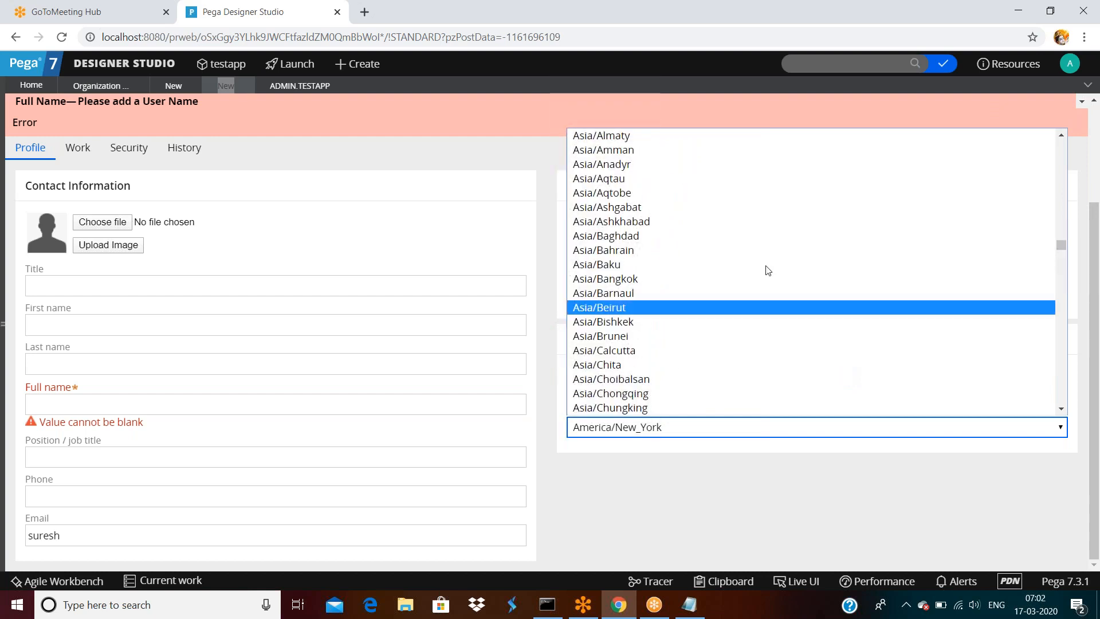
{"action": "scroll", "coordinate": [768, 272], "scroll_direction": "down", "scroll_amount": 14}
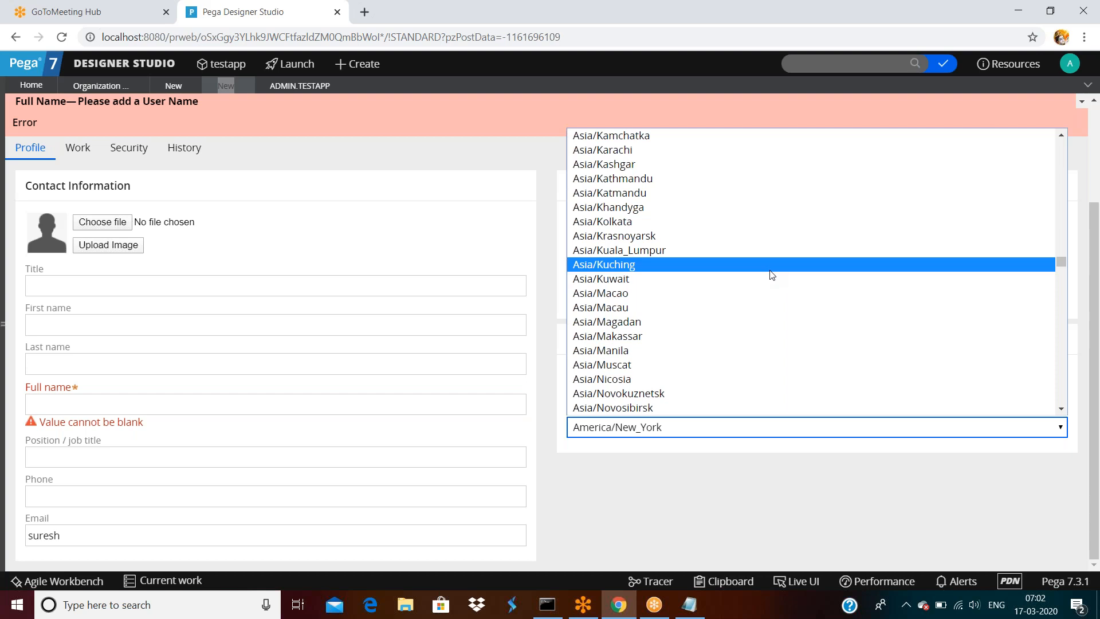
- On the ADMIN.TESTAPP record, set the time zone to Asia/Kolkata and save
{"action": "left_click", "coordinate": [465, 139]}
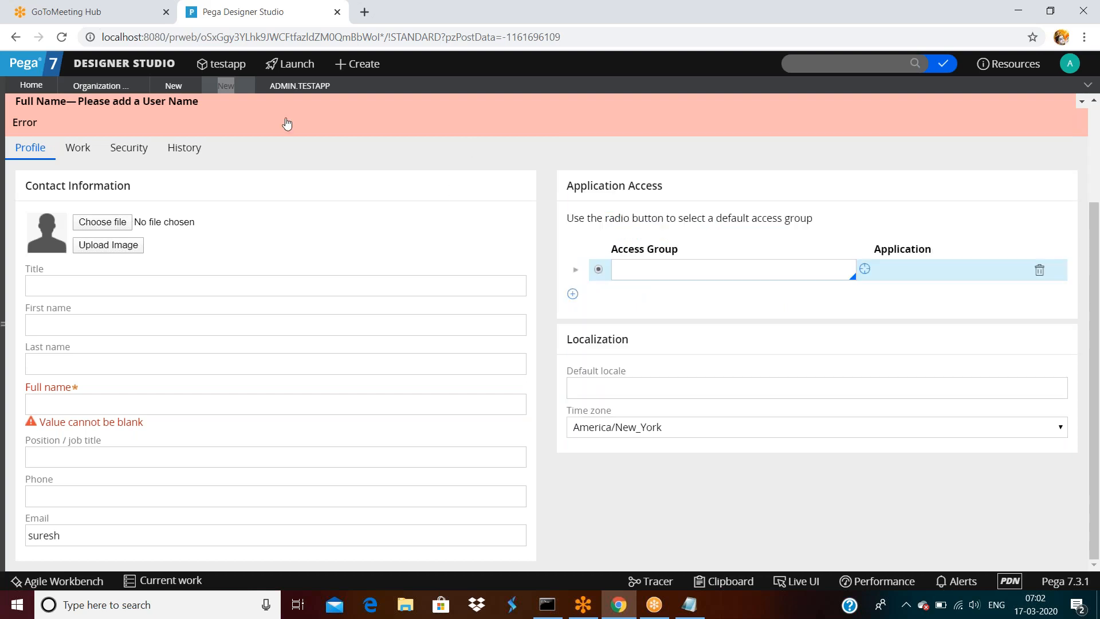
{"action": "left_click", "coordinate": [291, 88]}
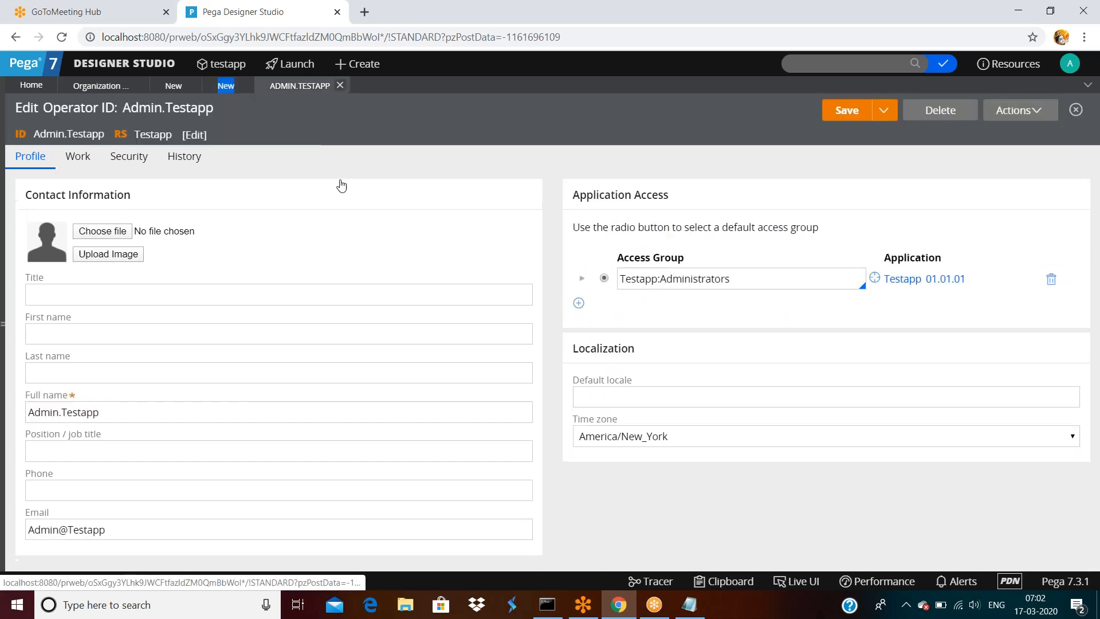
{"action": "left_click", "coordinate": [643, 438]}
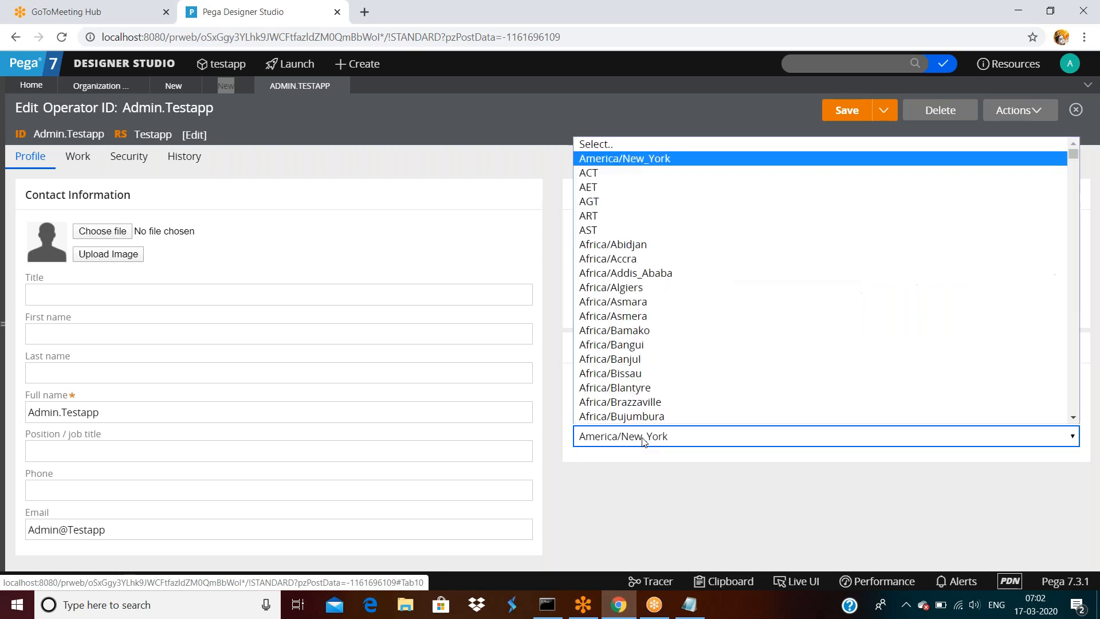
{"action": "scroll", "coordinate": [665, 344], "scroll_direction": "down", "scroll_amount": 15}
{"action": "scroll", "coordinate": [666, 358], "scroll_direction": "down", "scroll_amount": 20}
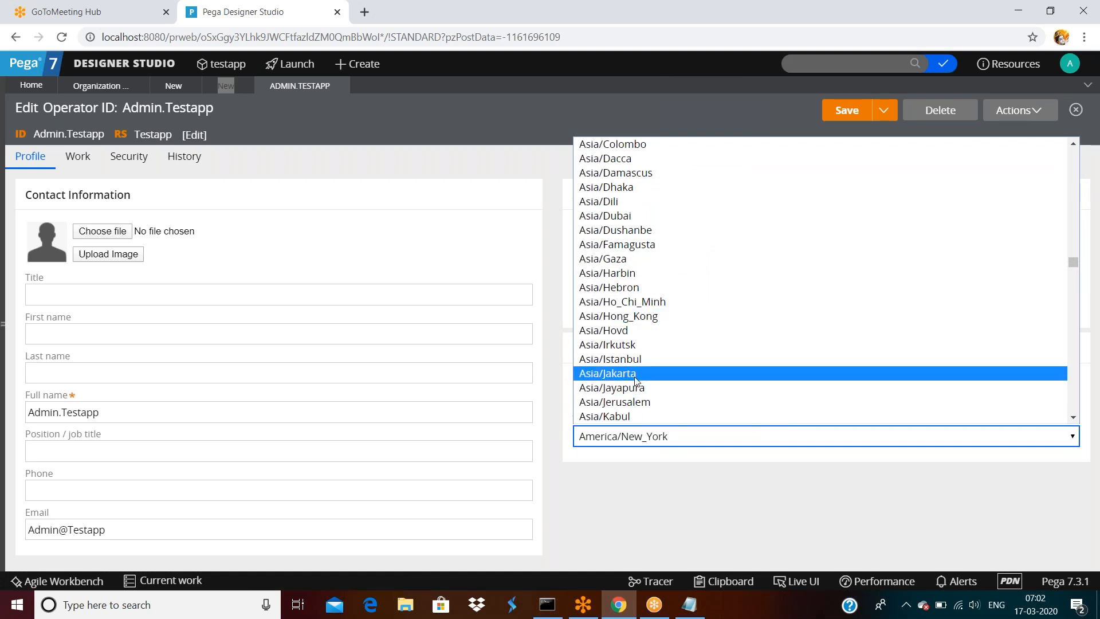
{"action": "scroll", "coordinate": [636, 379], "scroll_direction": "down", "scroll_amount": 3}
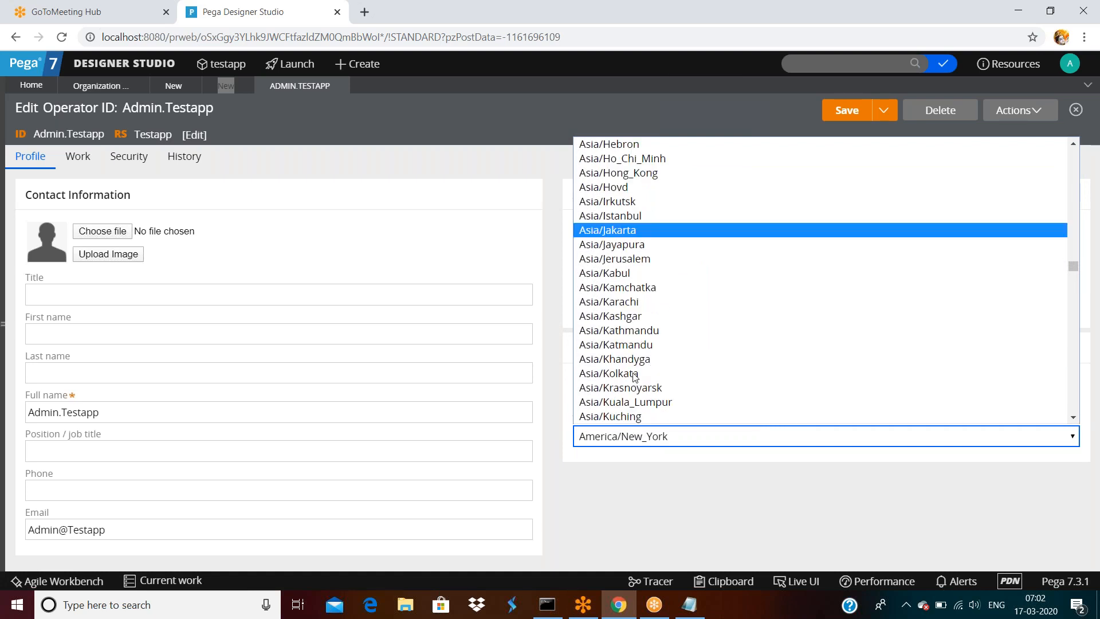
{"action": "left_click", "coordinate": [635, 375]}
{"action": "left_click", "coordinate": [844, 112]}
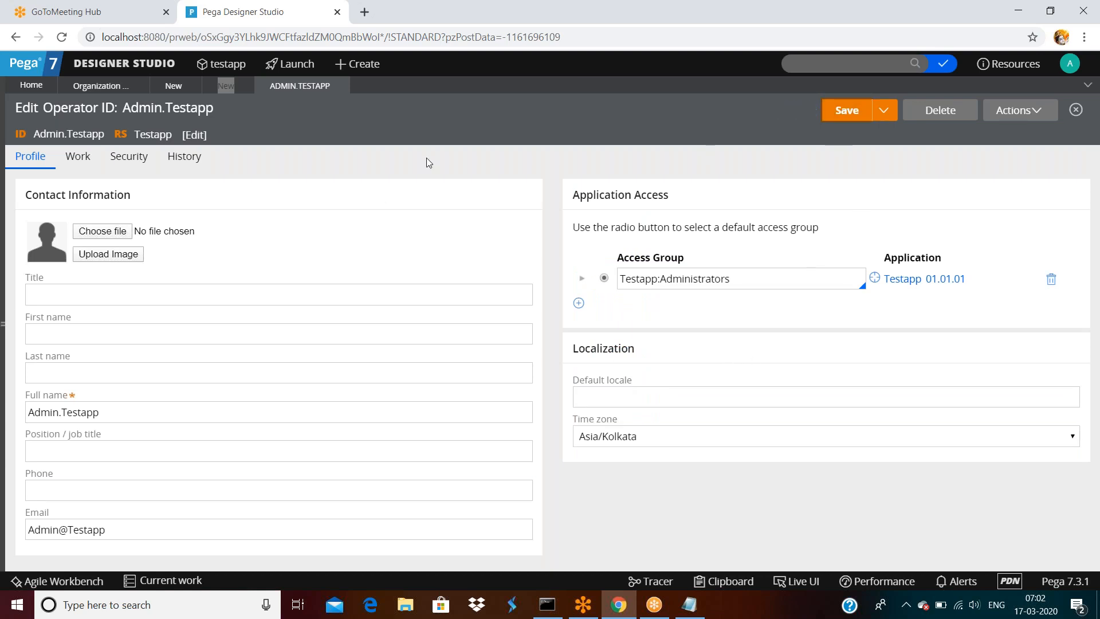
- Open the Operators landing page, then log off and sign back in
{"action": "left_click", "coordinate": [98, 85]}
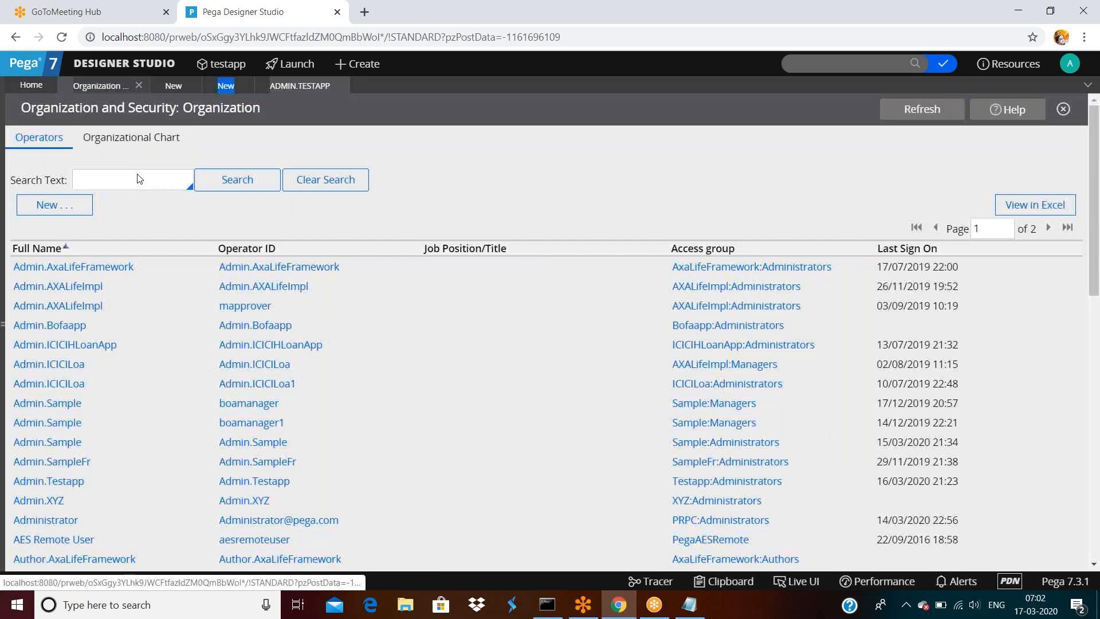
{"action": "left_click", "coordinate": [46, 205]}
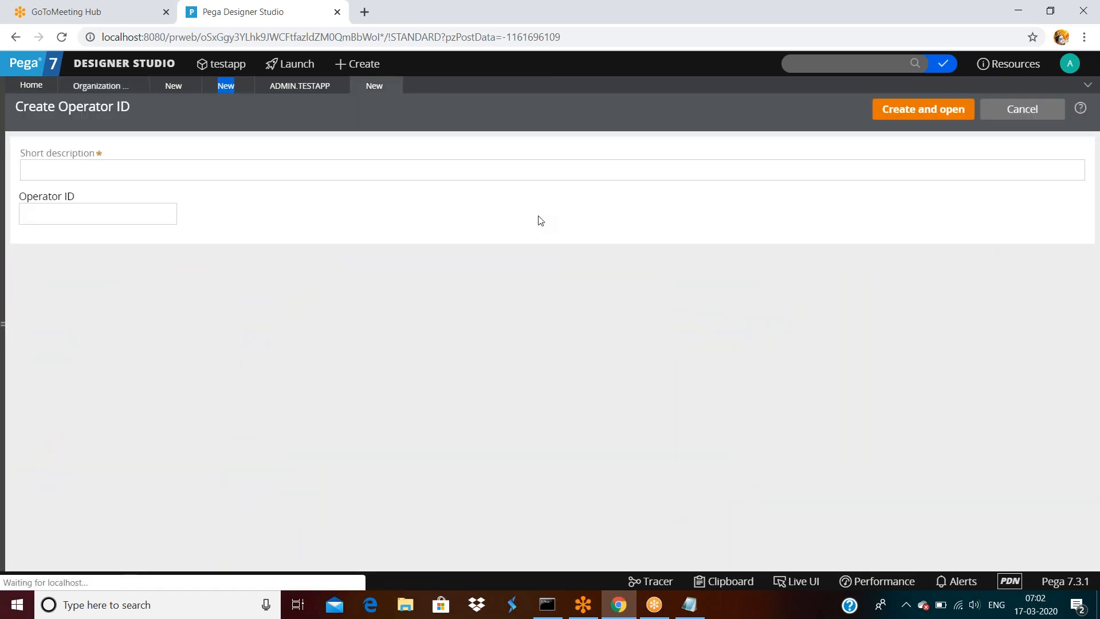
{"action": "left_click", "coordinate": [1070, 64]}
{"action": "left_click", "coordinate": [1020, 182]}
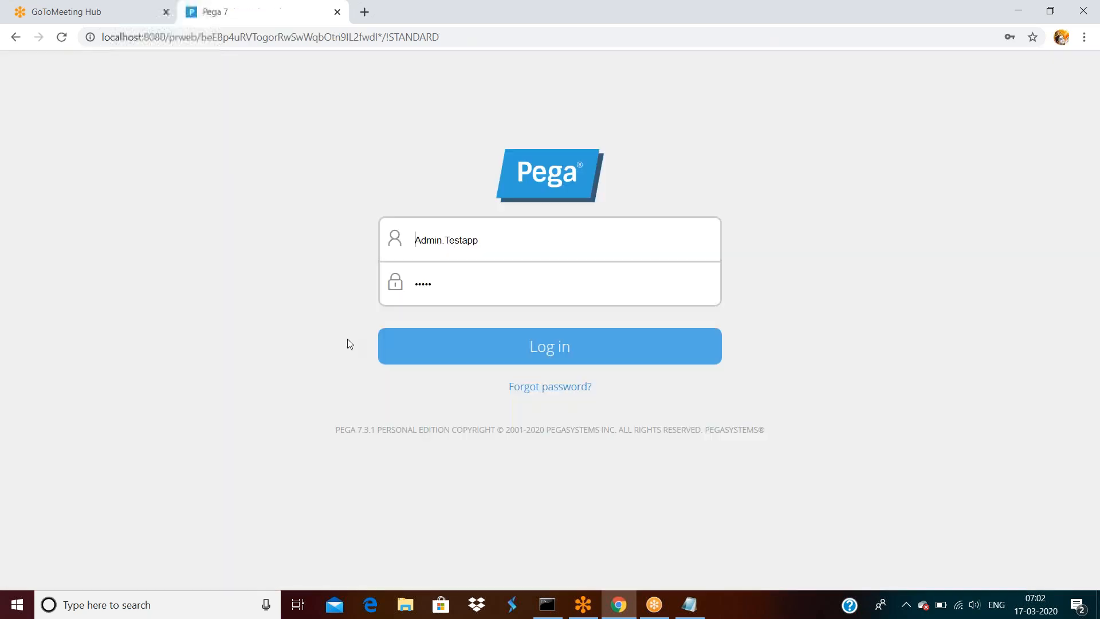
{"action": "left_click", "coordinate": [474, 341]}
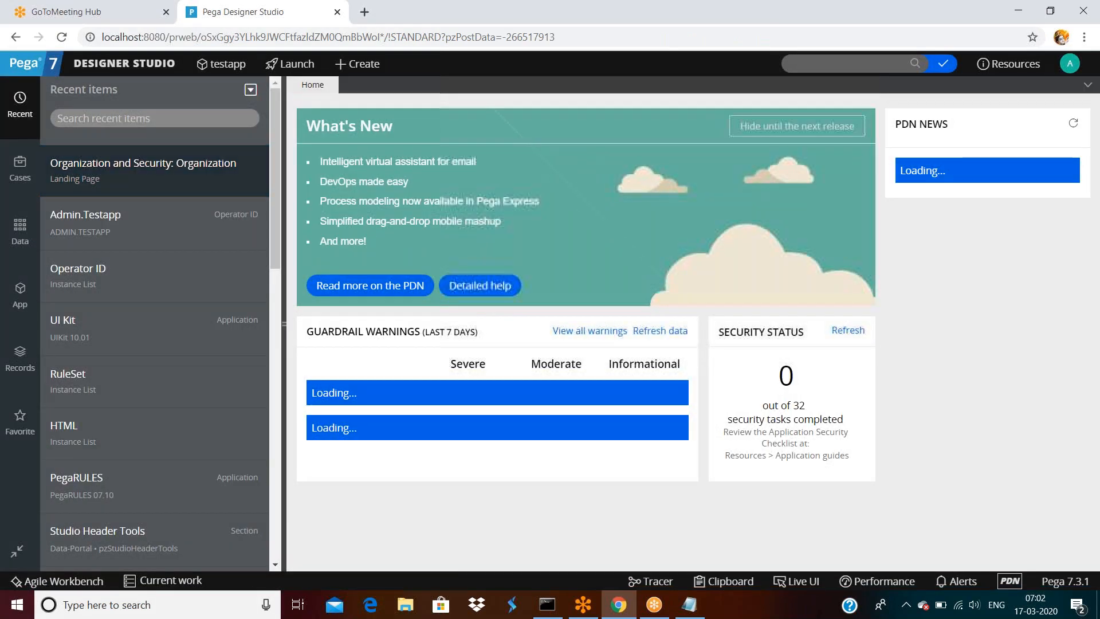
- Create an operator using the person's name as short description and Operator ID, then view History
{"action": "left_click", "coordinate": [87, 172]}
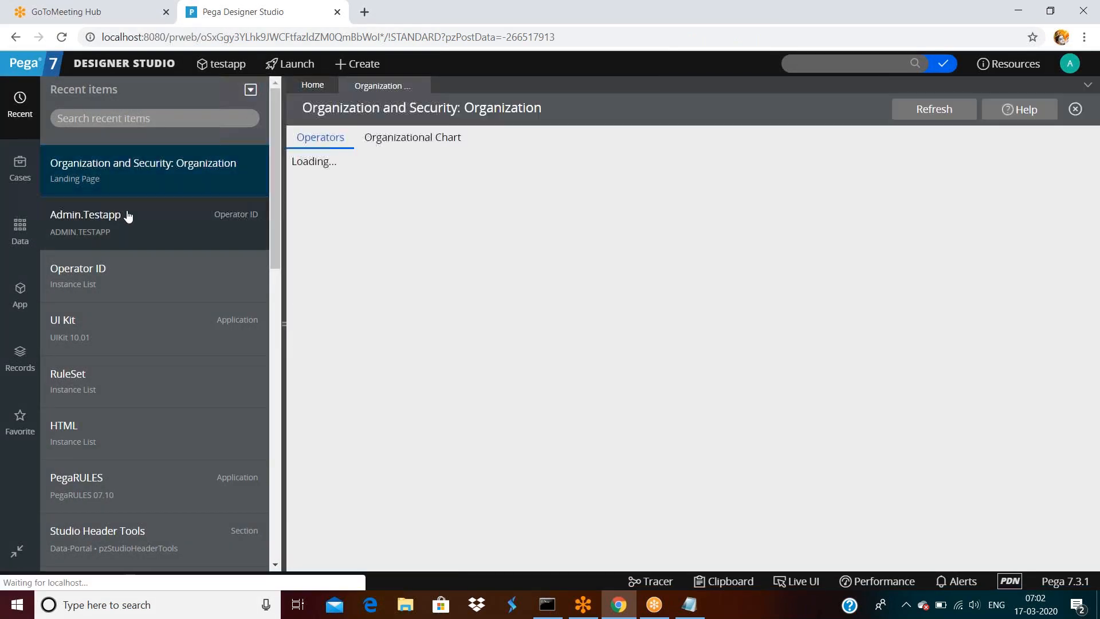
{"action": "left_click", "coordinate": [335, 207]}
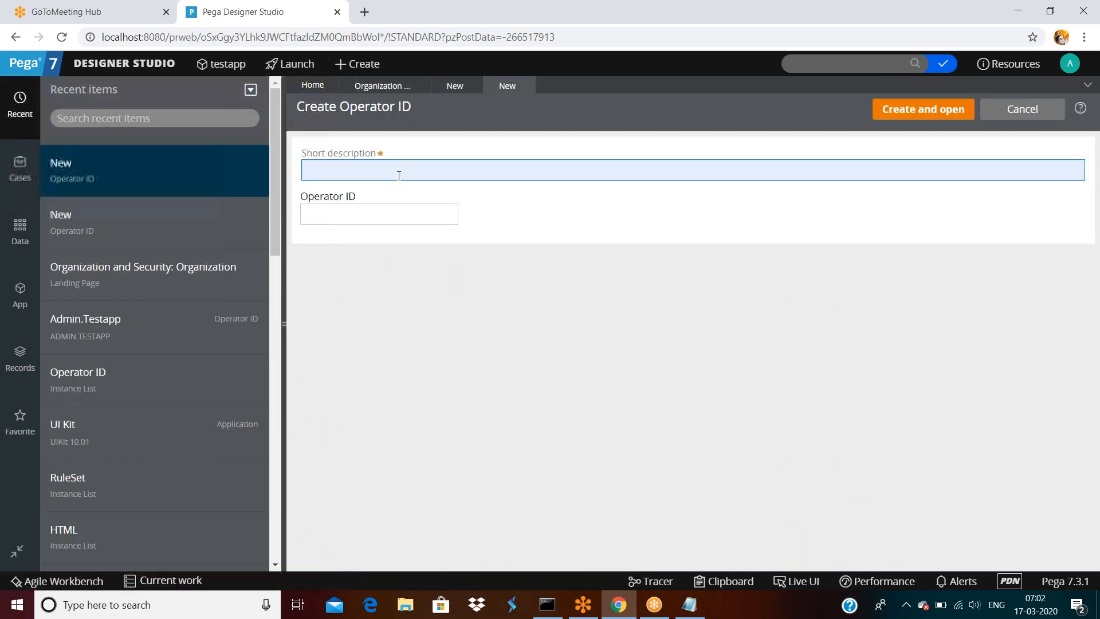
{"action": "type", "text": "rakesh"}
{"action": "key", "text": "Tab"}
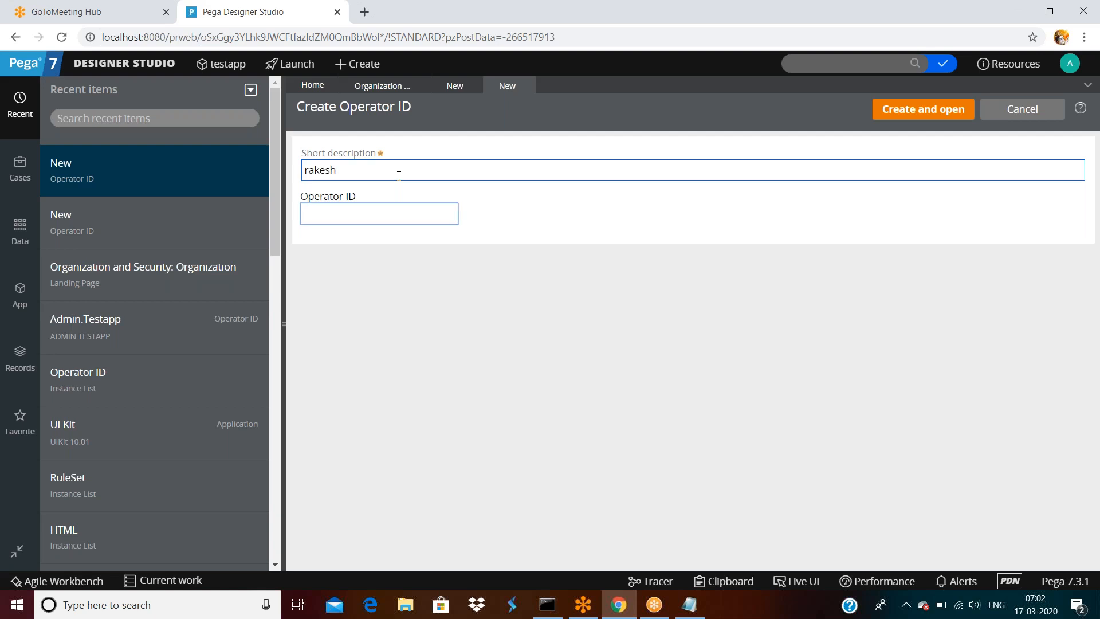
{"action": "type", "text": "rakesh"}
{"action": "double_click", "coordinate": [347, 216]}
{"action": "left_click", "coordinate": [359, 259]}
{"action": "left_click", "coordinate": [944, 121]}
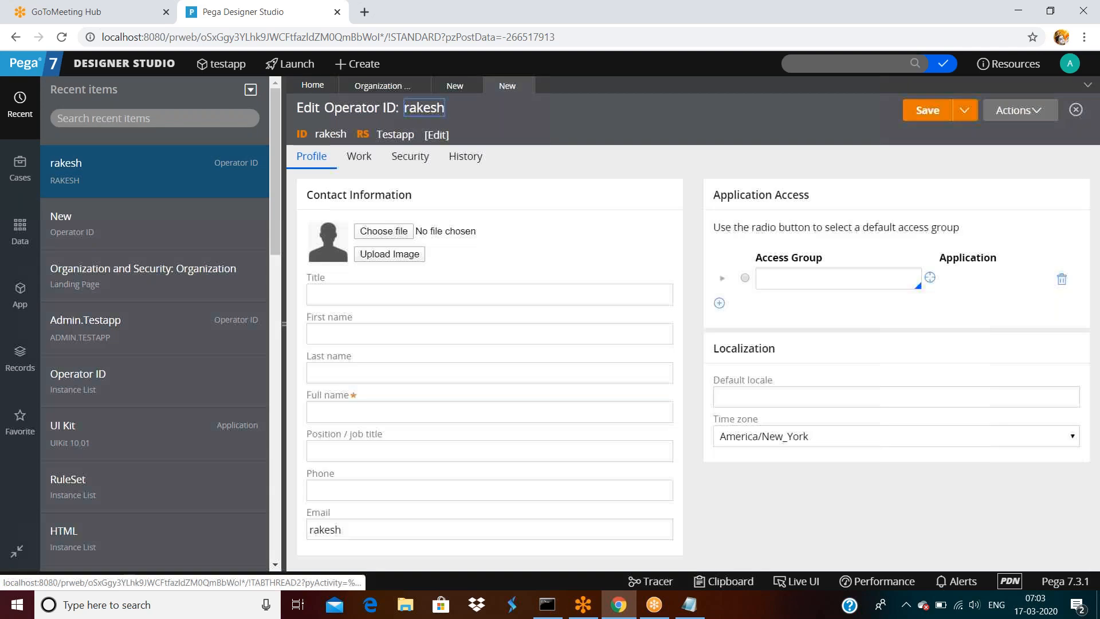
{"action": "triple_click", "coordinate": [465, 156]}
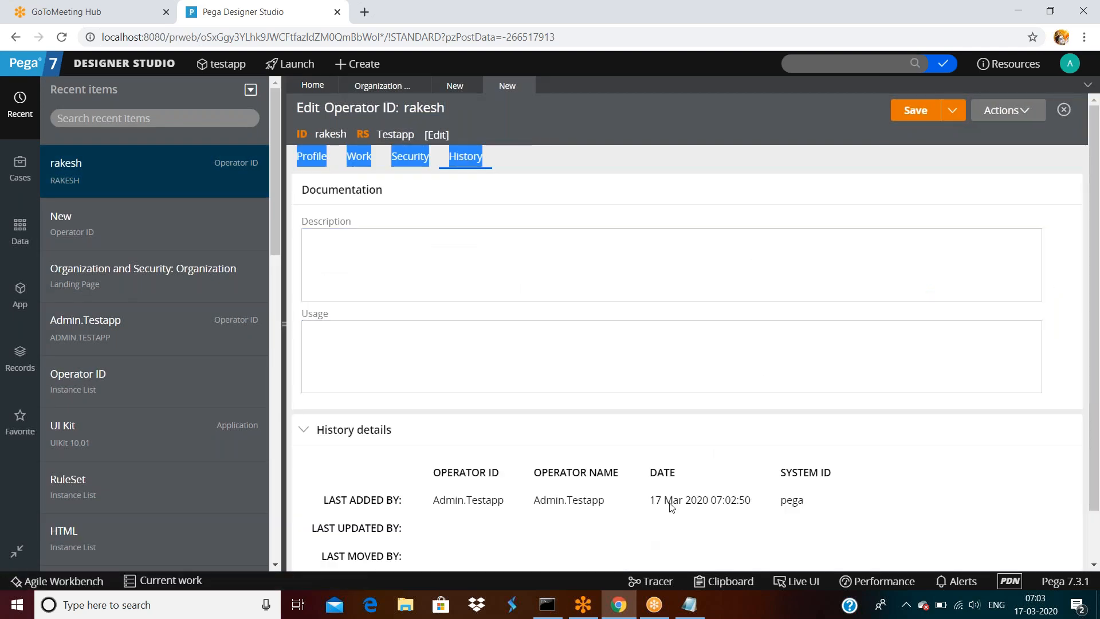
- Highlight the operator's creation date, 17 Mar 2020 07:02:50, on the History tab
{"action": "left_click_drag", "start_coordinate": [655, 503], "coordinate": [650, 502]}
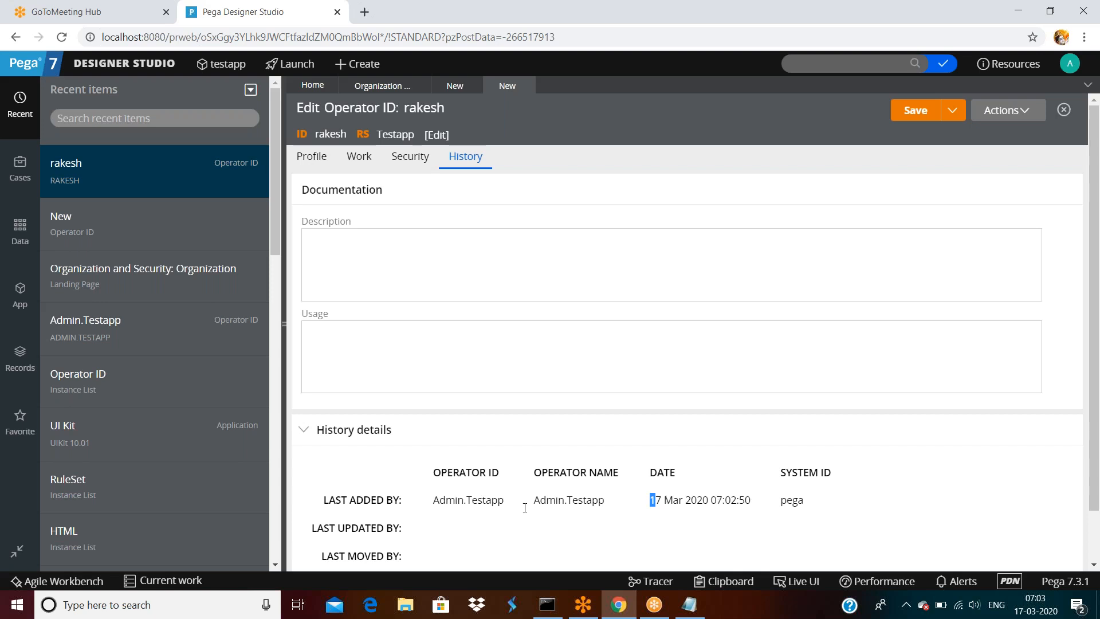
{"action": "left_click", "coordinate": [425, 499]}
{"action": "triple_click", "coordinate": [678, 500]}
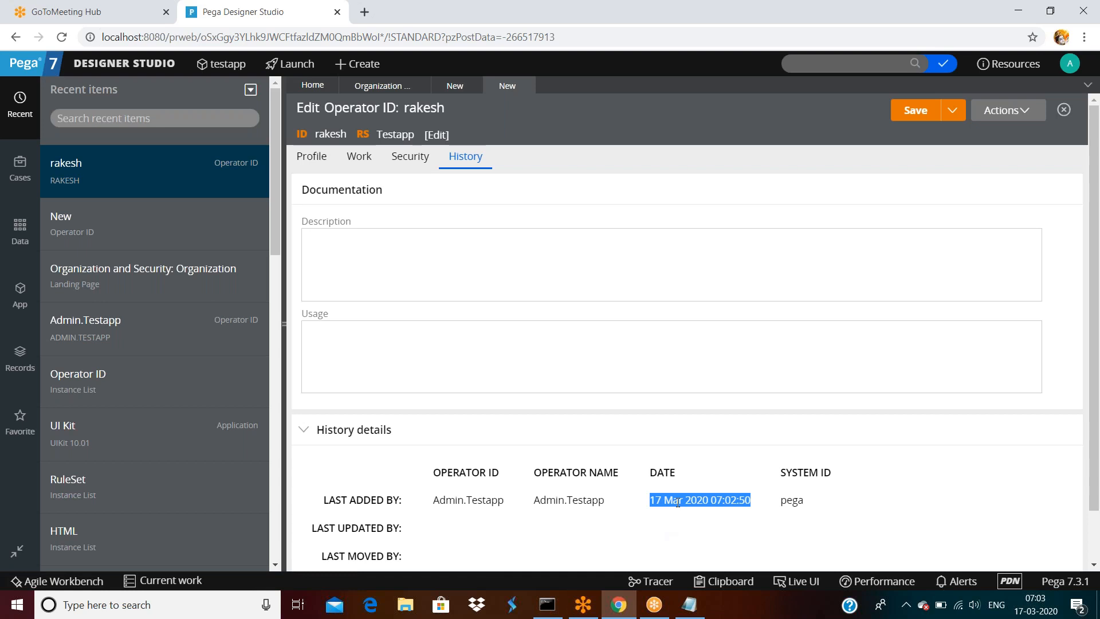
{"action": "left_click", "coordinate": [628, 513]}
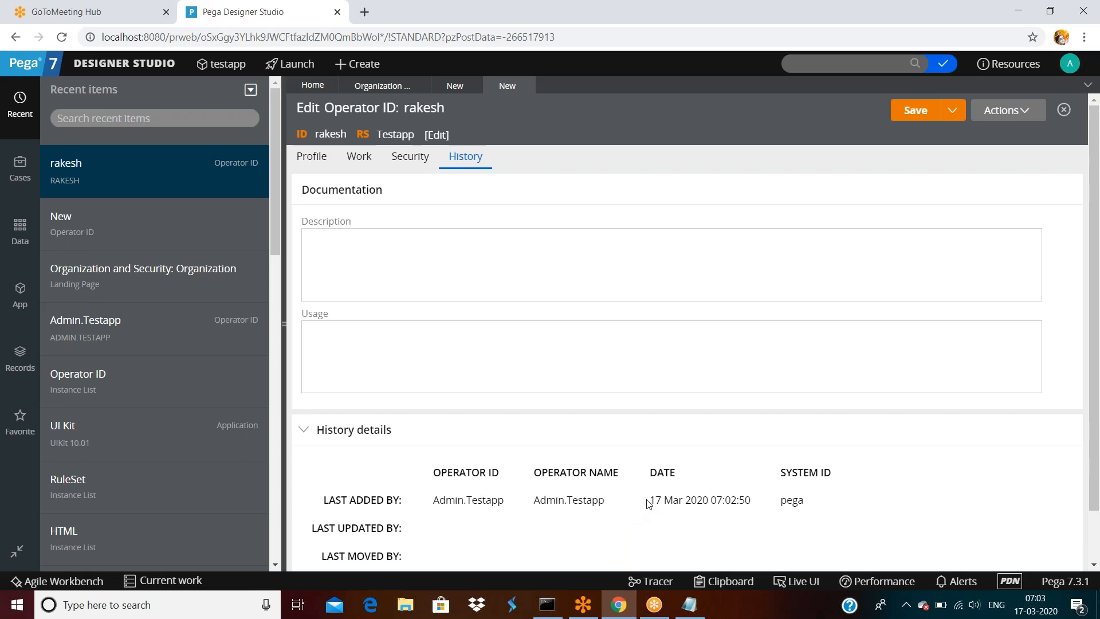
{"action": "left_click_drag", "start_coordinate": [650, 502], "coordinate": [751, 500]}
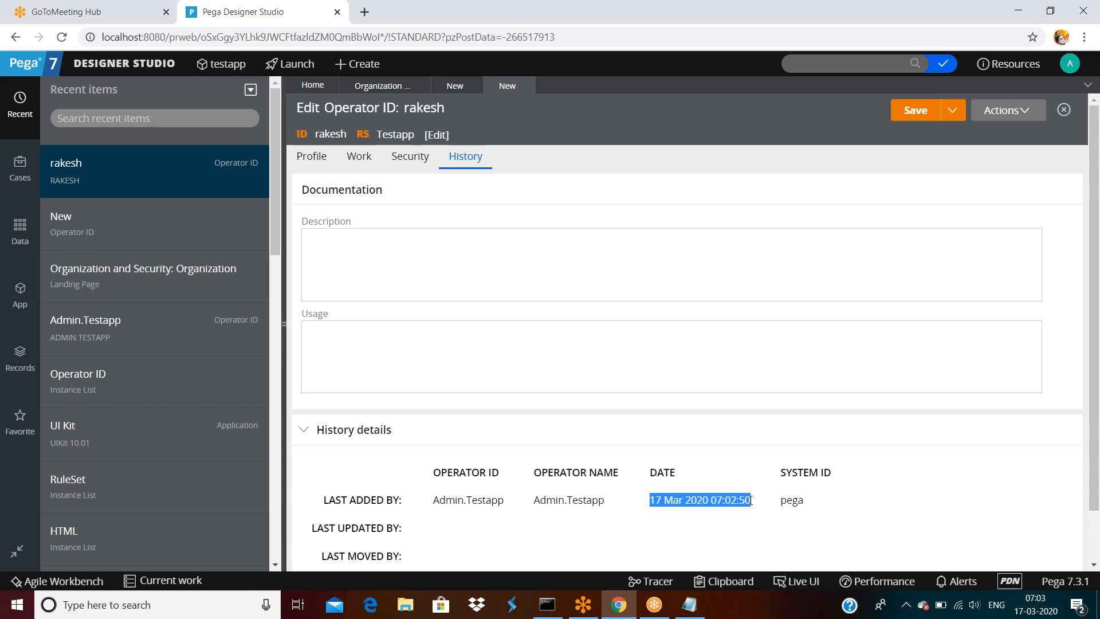
{"action": "left_click", "coordinate": [752, 501]}
{"action": "triple_click", "coordinate": [652, 500]}
- Collapse the History details and bring up the Profile contact fields
{"action": "left_click", "coordinate": [434, 431]}
{"action": "left_click", "coordinate": [403, 265]}
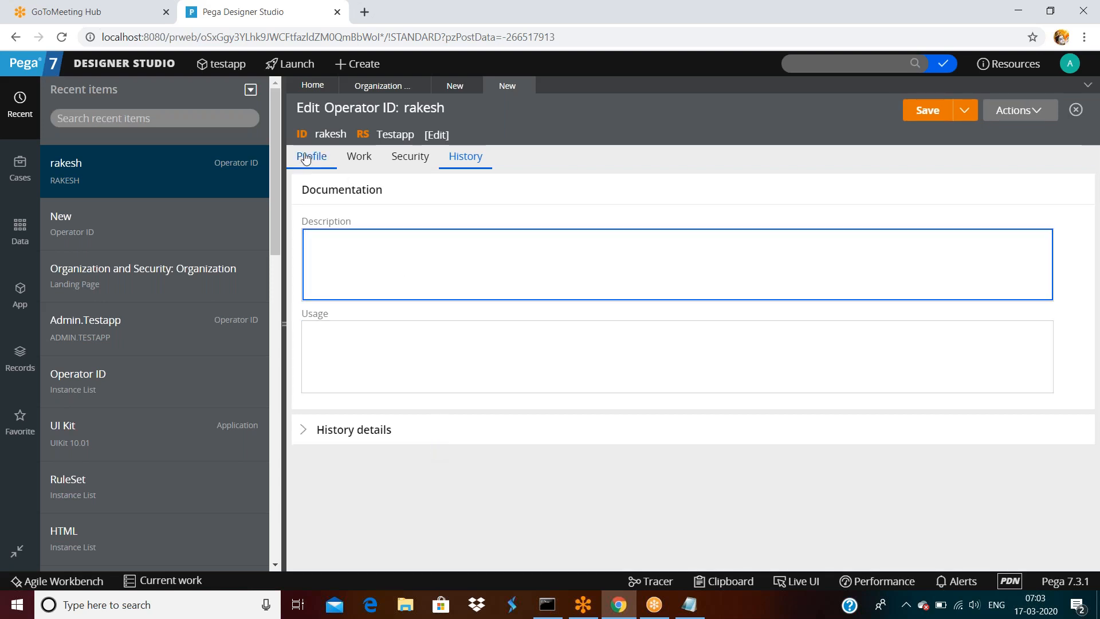
{"action": "left_click", "coordinate": [306, 159]}
{"action": "left_click", "coordinate": [378, 299]}
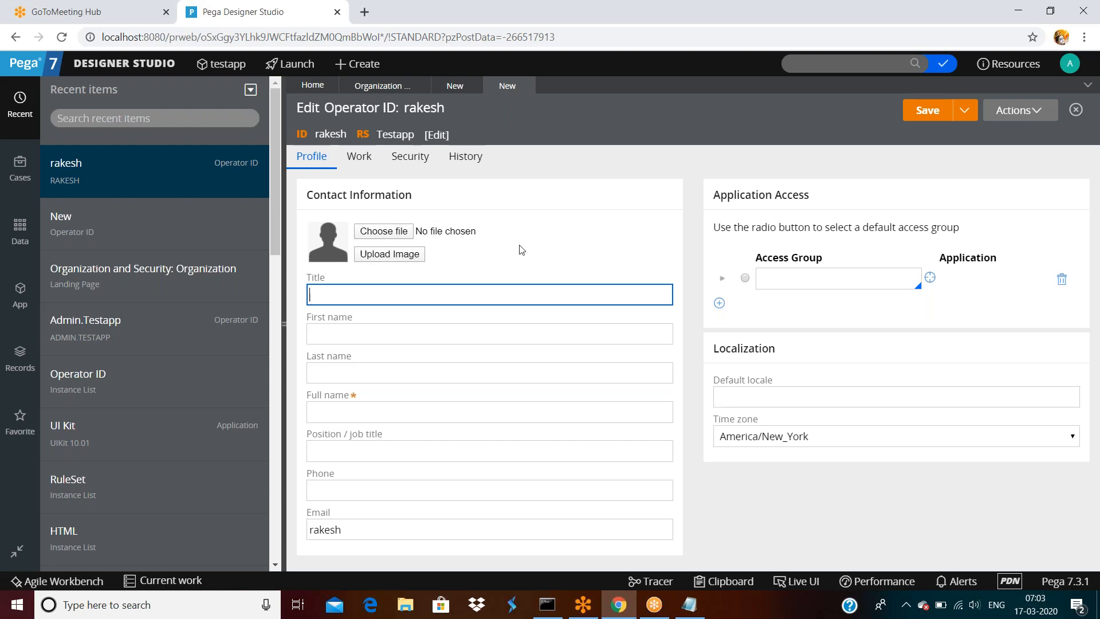
- Review the Work tab's routing and availability, including substitute decision tree and default assignee
{"action": "left_click", "coordinate": [355, 160]}
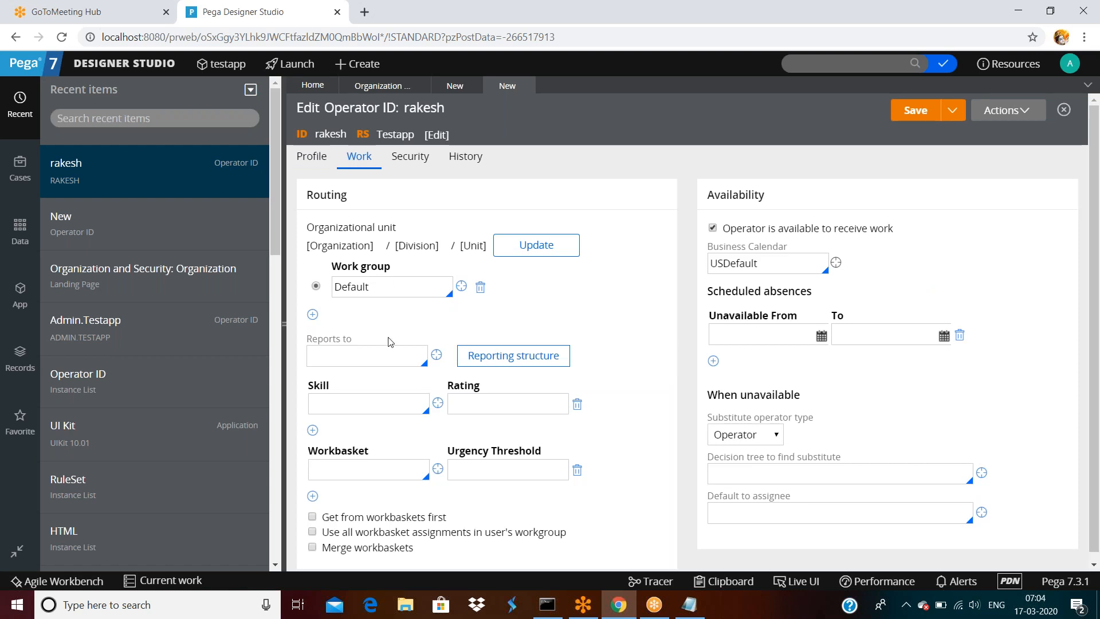
{"action": "scroll", "coordinate": [388, 342], "scroll_direction": "down", "scroll_amount": 1}
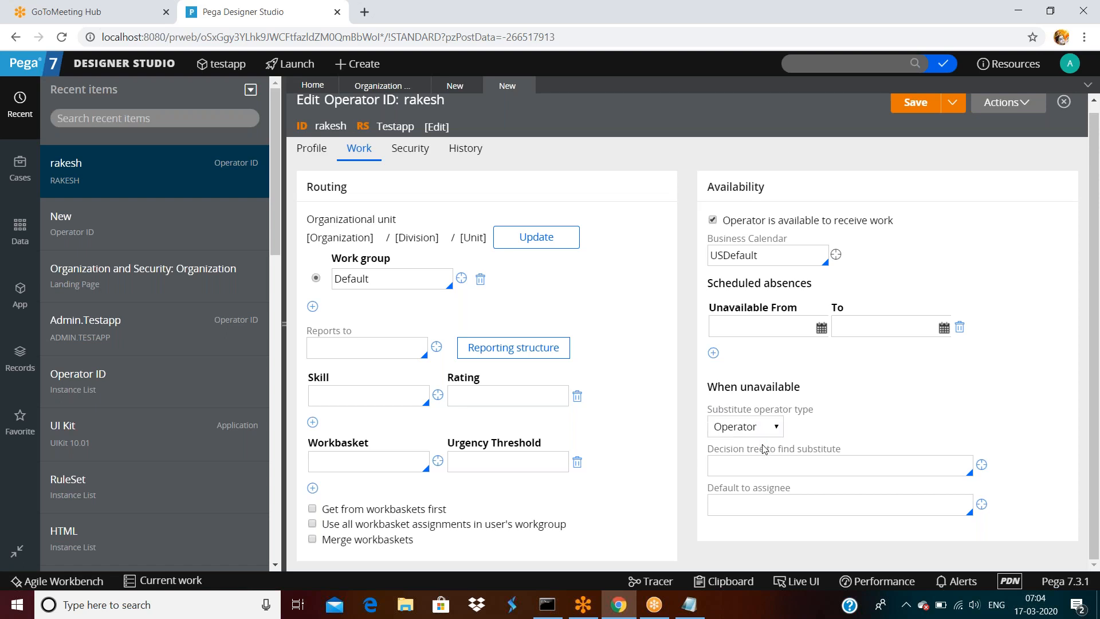
{"action": "left_click", "coordinate": [768, 460]}
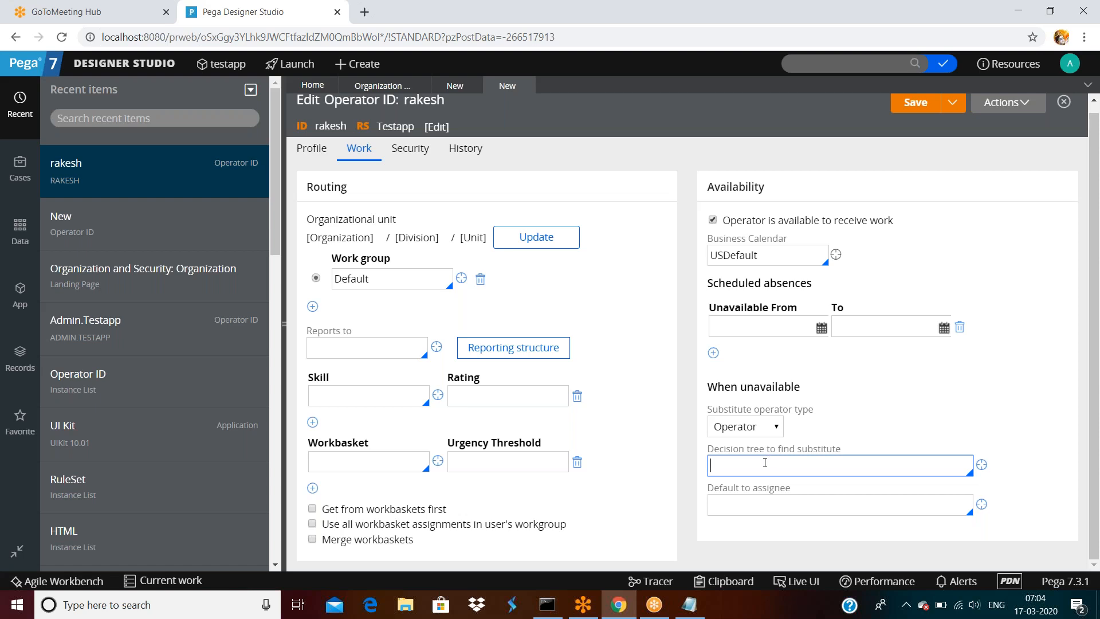
{"action": "left_click", "coordinate": [771, 499]}
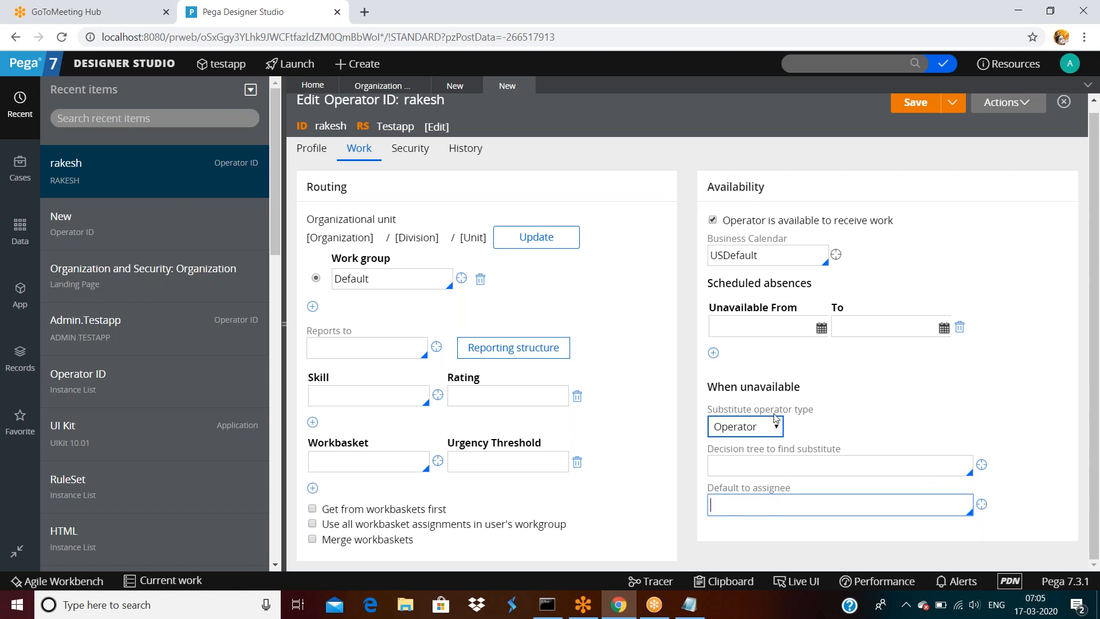
- Keep Operator as the substitute type and pick an operator as default assignee
{"action": "left_click", "coordinate": [774, 431]}
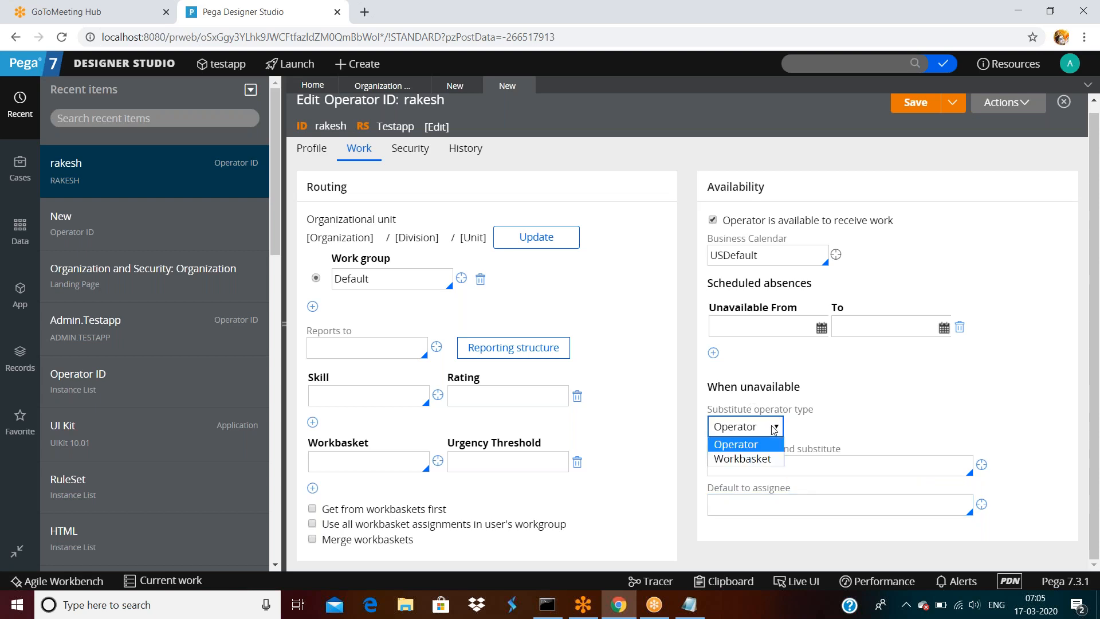
{"action": "left_click", "coordinate": [775, 430]}
{"action": "left_click", "coordinate": [785, 507]}
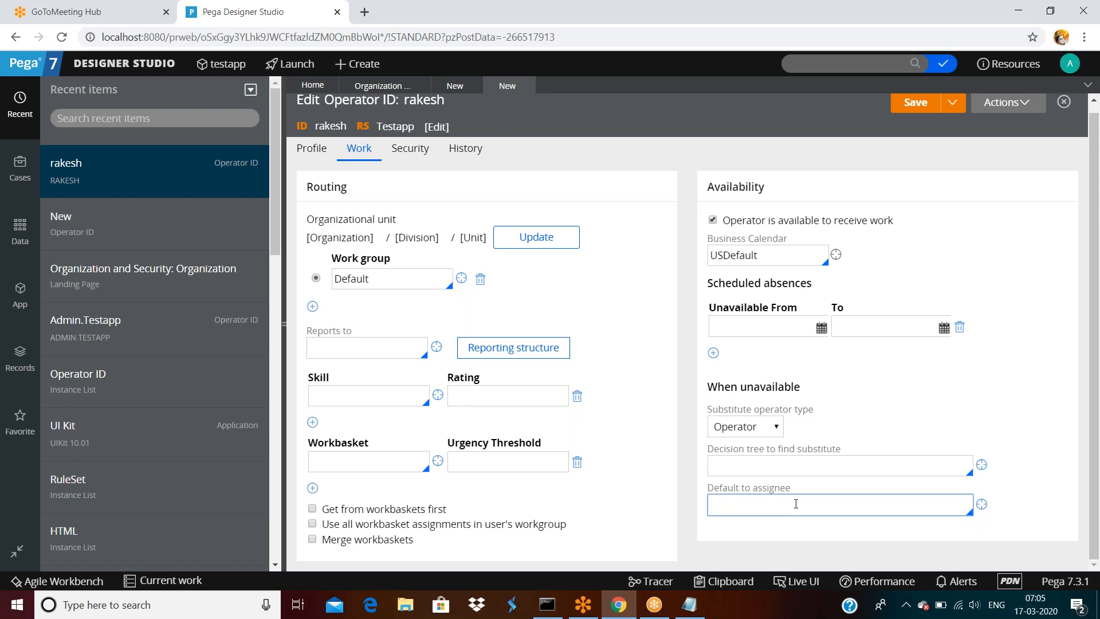
{"action": "left_click", "coordinate": [796, 504]}
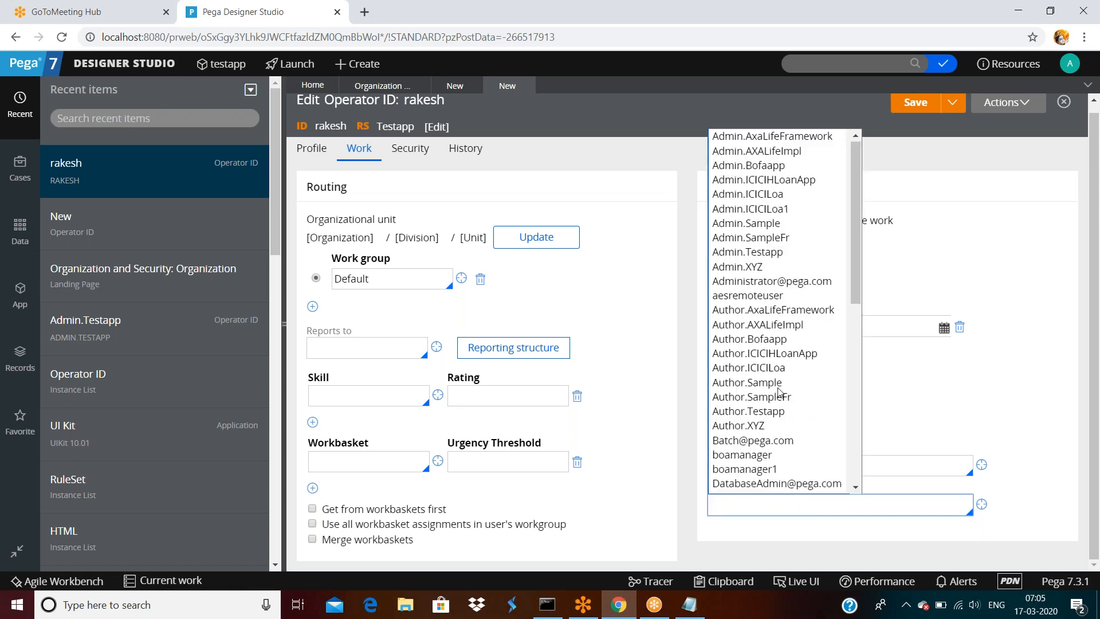
{"action": "scroll", "coordinate": [778, 391], "scroll_direction": "down", "scroll_amount": 5}
{"action": "left_click", "coordinate": [740, 410]}
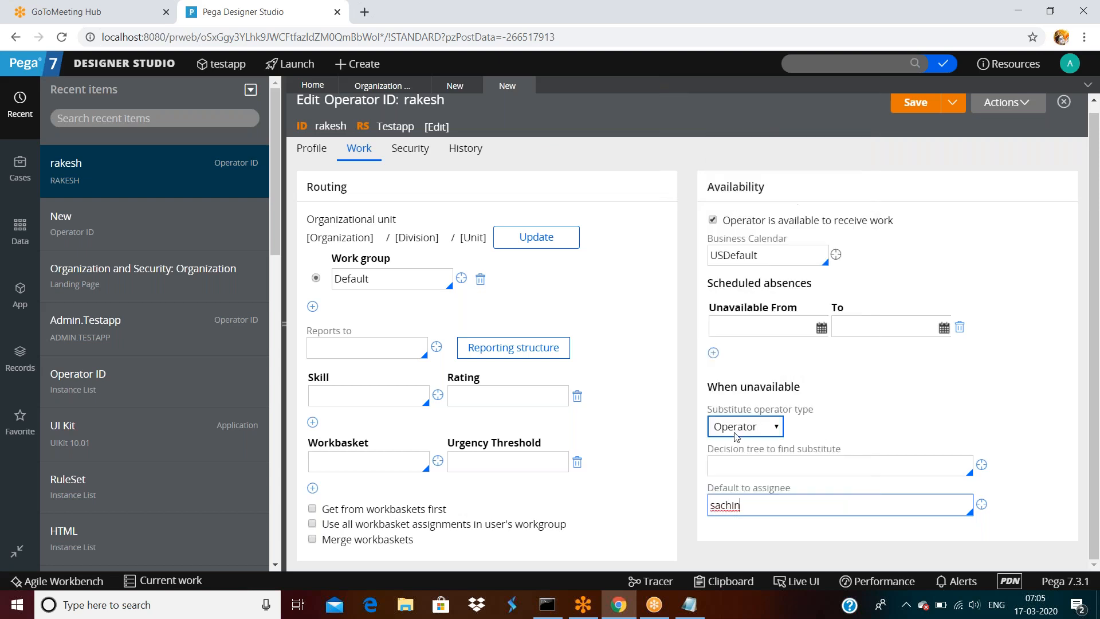
{"action": "double_click", "coordinate": [746, 501]}
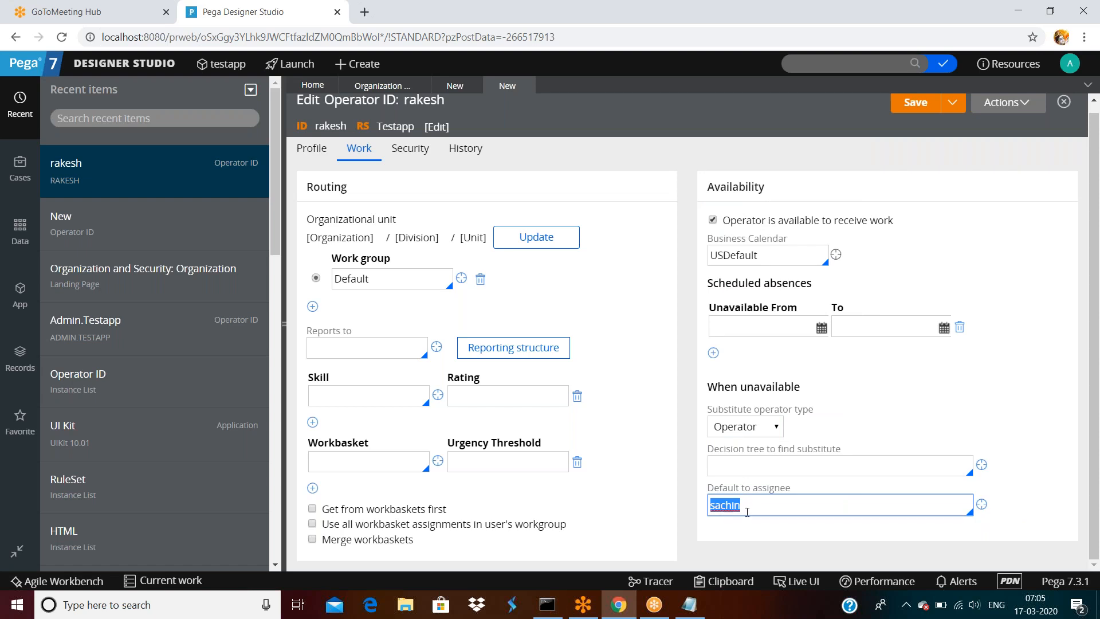
{"action": "left_click", "coordinate": [728, 463]}
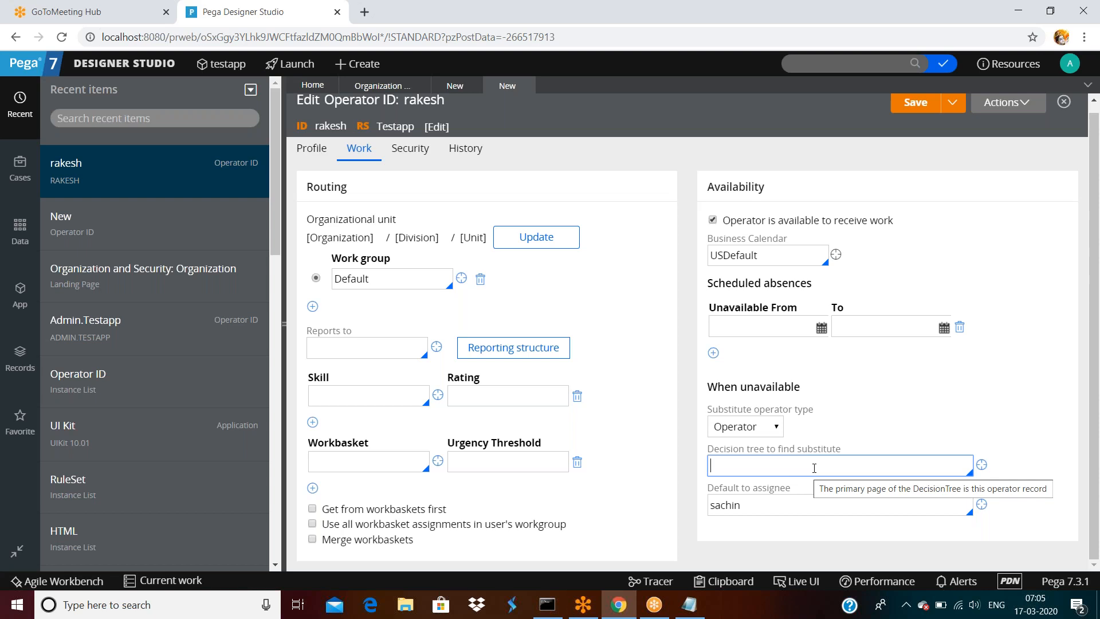
{"action": "left_click", "coordinate": [792, 466]}
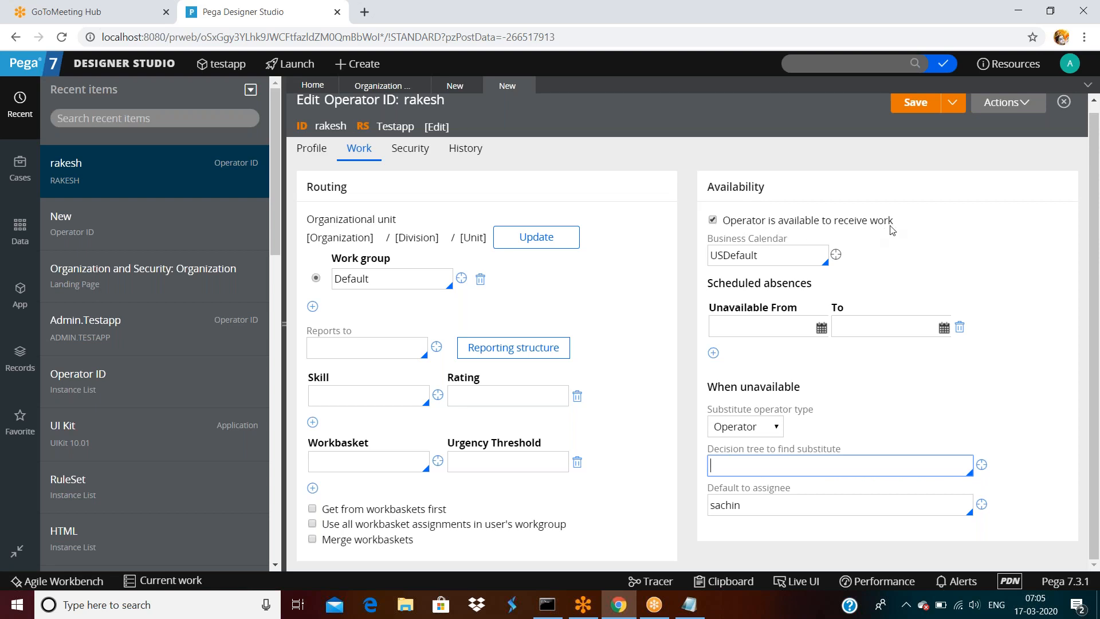
- Open the USDefault business calendar from the Business Calendar field
{"action": "left_click", "coordinate": [775, 255]}
{"action": "double_click", "coordinate": [775, 256]}
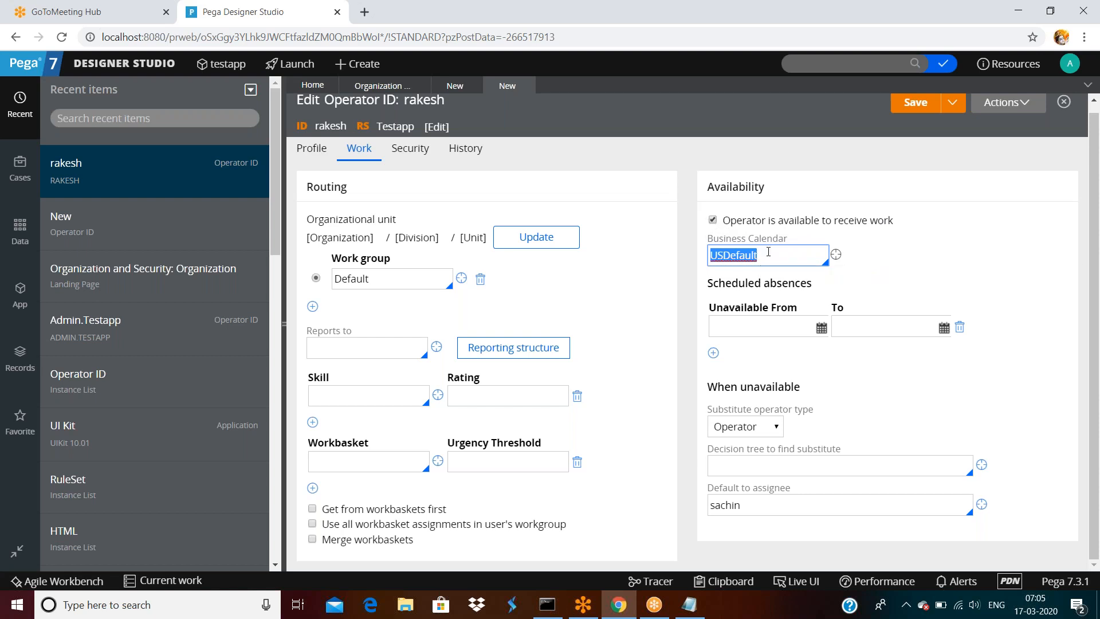
{"action": "left_click", "coordinate": [782, 256]}
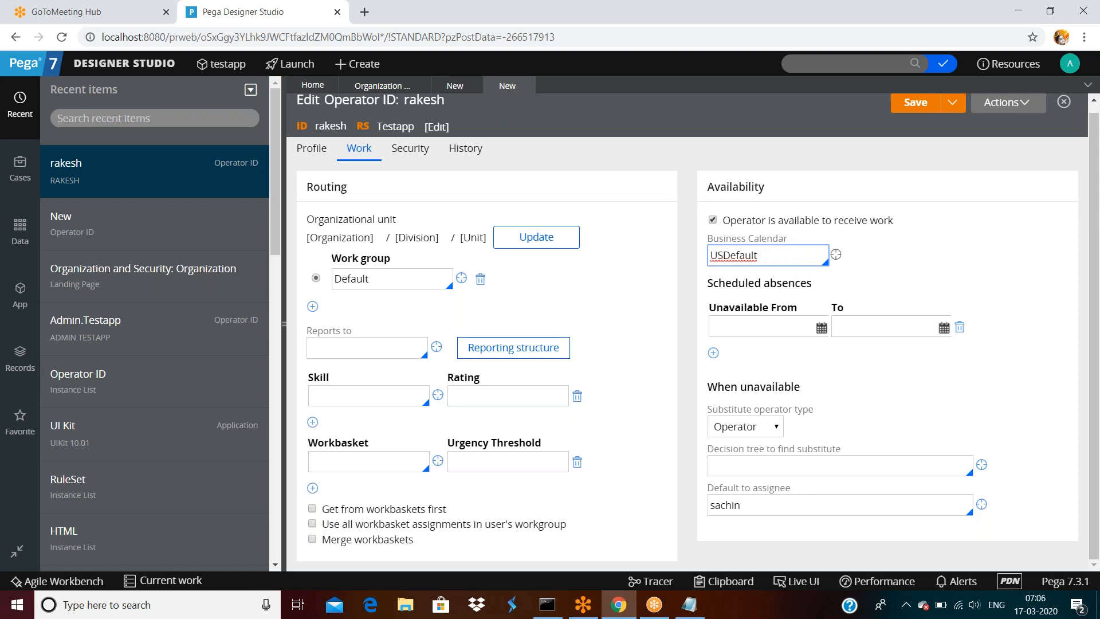
{"action": "left_click", "coordinate": [836, 255]}
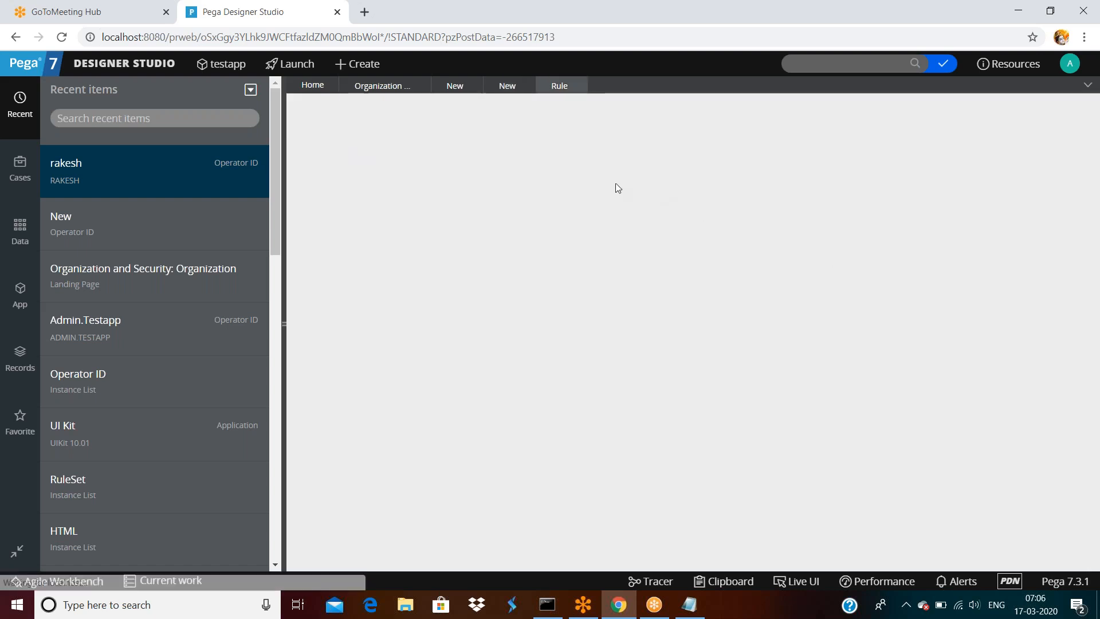
- Open the Default US Calendar, check Monday's 080000–170000 hours, and scroll to Closed days
{"action": "double_click", "coordinate": [348, 108]}
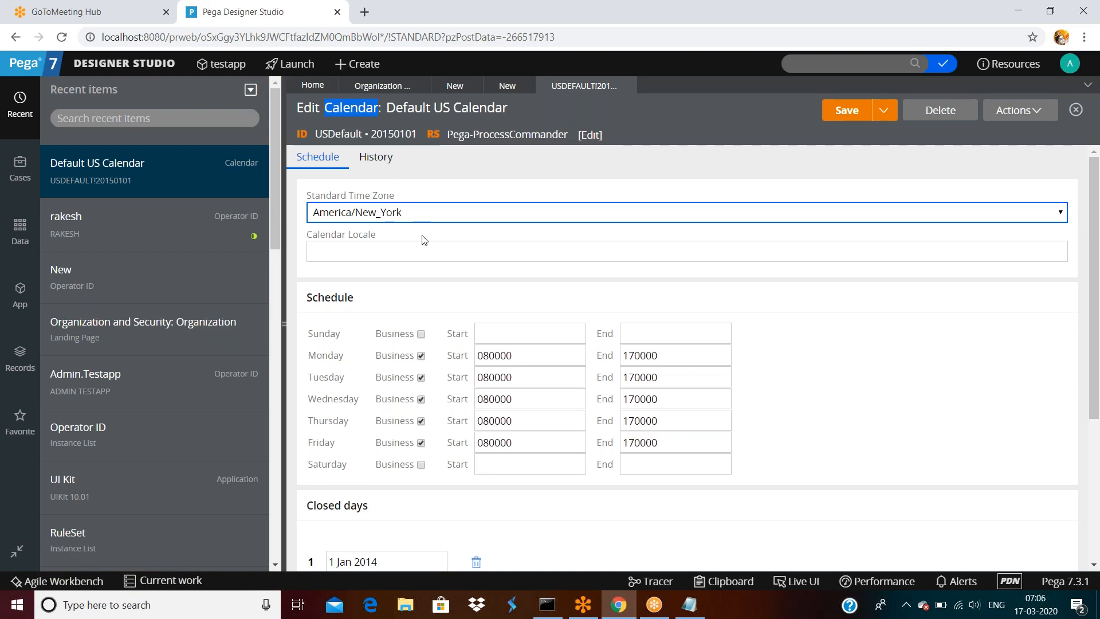
{"action": "scroll", "coordinate": [422, 253], "scroll_direction": "down", "scroll_amount": 1}
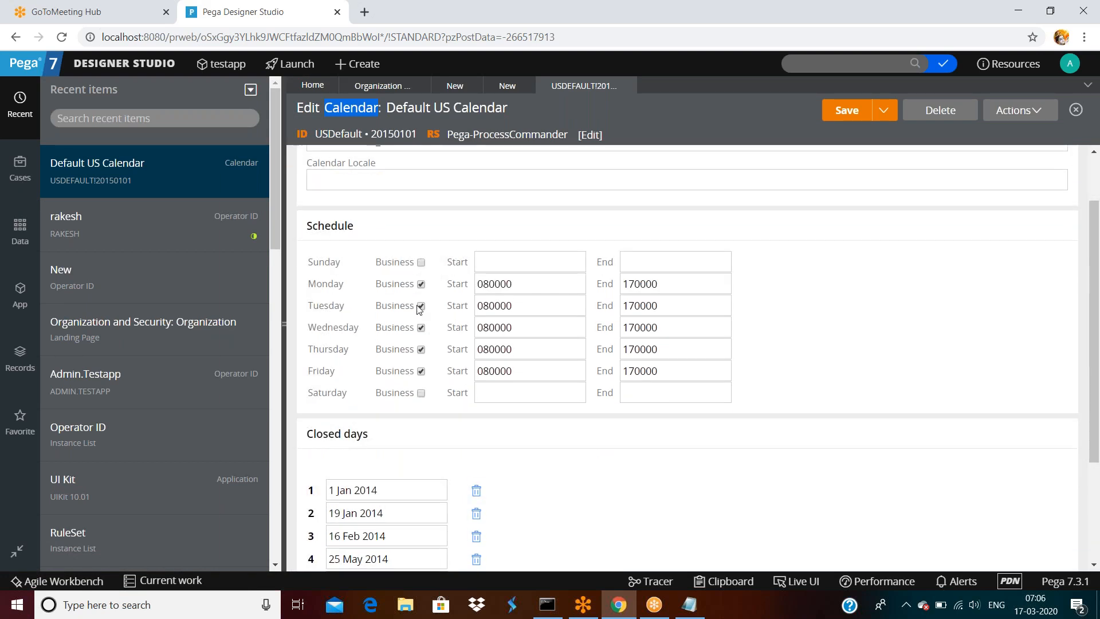
{"action": "left_click", "coordinate": [523, 285]}
{"action": "double_click", "coordinate": [523, 286]}
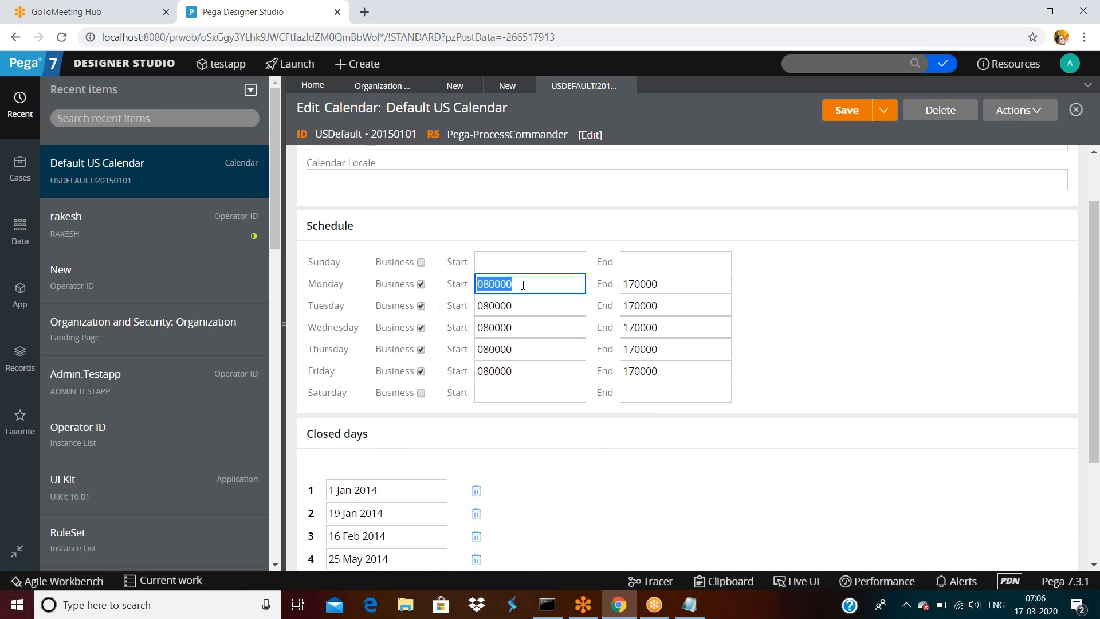
{"action": "double_click", "coordinate": [684, 287]}
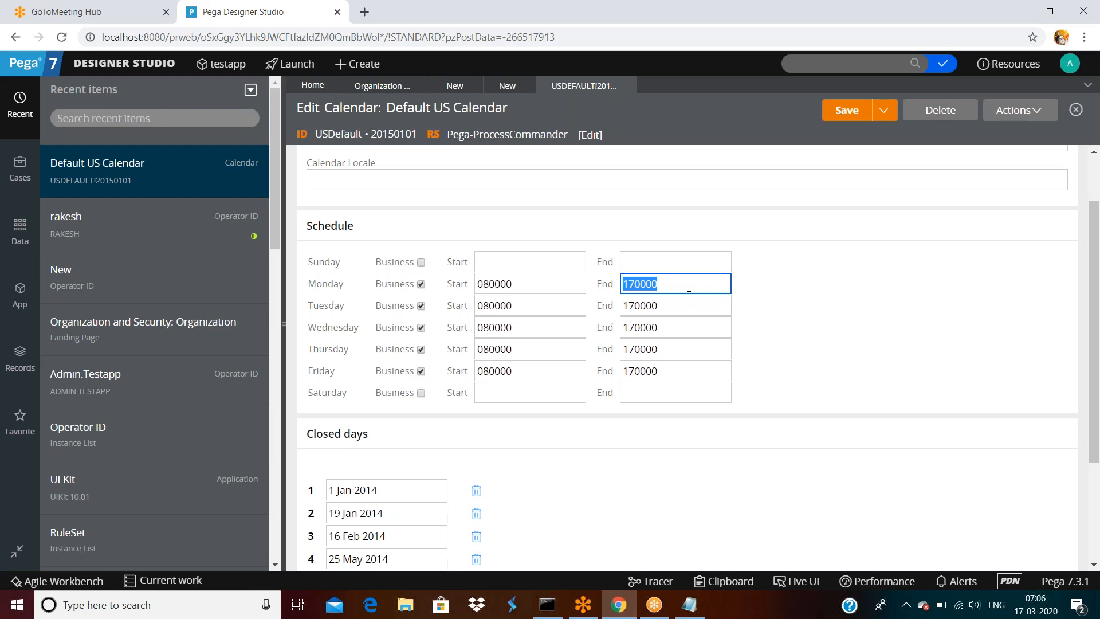
{"action": "double_click", "coordinate": [521, 285]}
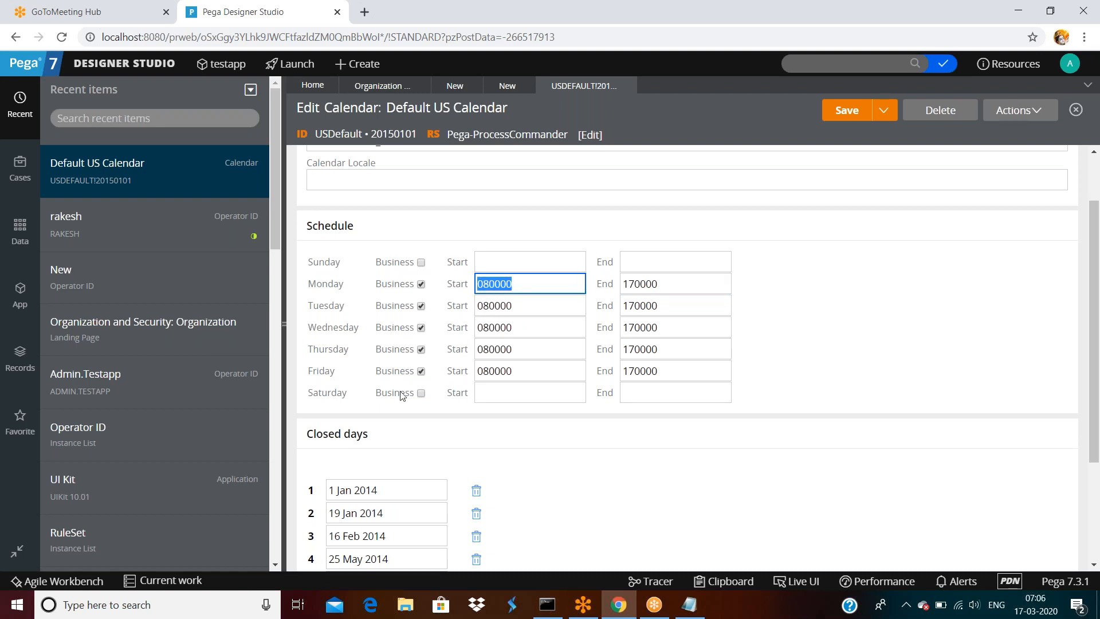
{"action": "scroll", "coordinate": [402, 394], "scroll_direction": "down", "scroll_amount": 3}
- Go through the 2014 closed days, from 1 Jan to 12 Oct, 26 Nov and 25 Dec
{"action": "triple_click", "coordinate": [394, 340]}
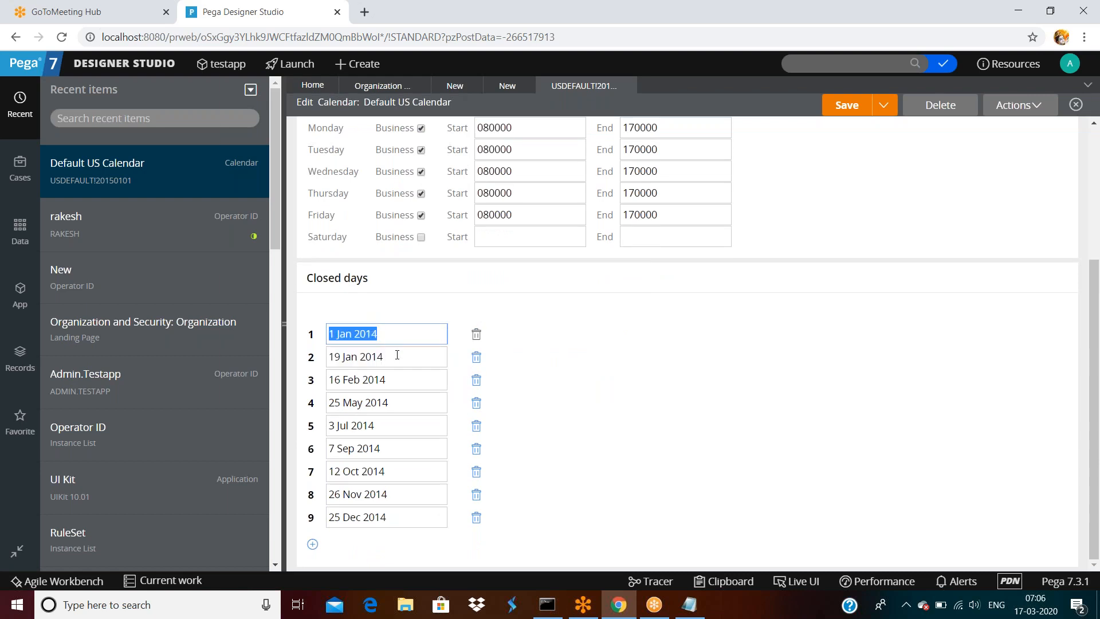
{"action": "scroll", "coordinate": [400, 360], "scroll_direction": "up", "scroll_amount": 5}
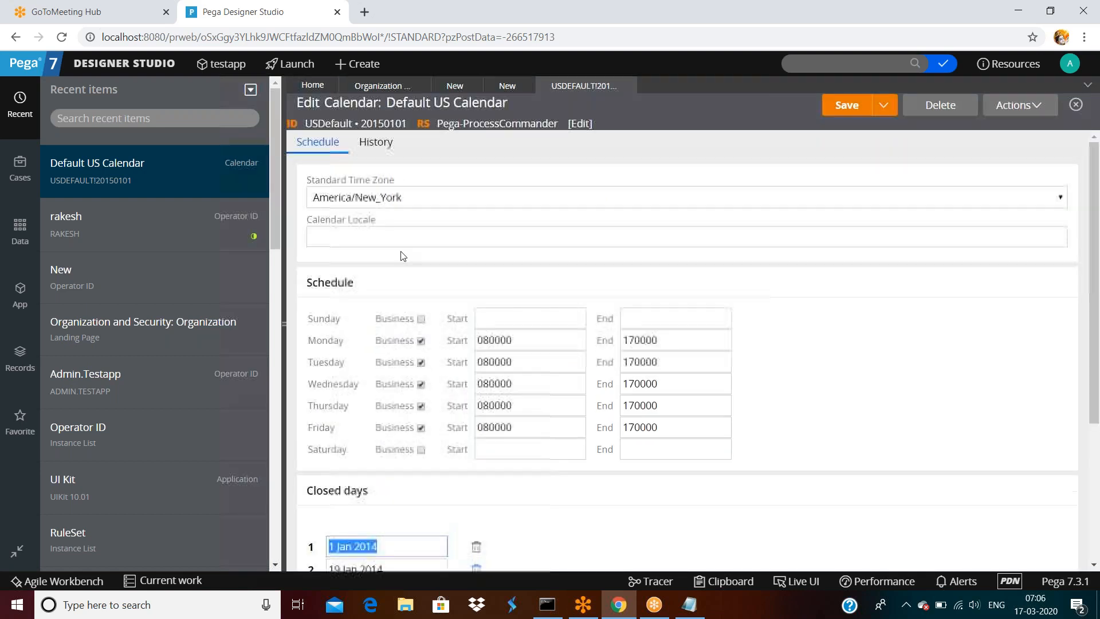
{"action": "scroll", "coordinate": [398, 356], "scroll_direction": "down", "scroll_amount": 5}
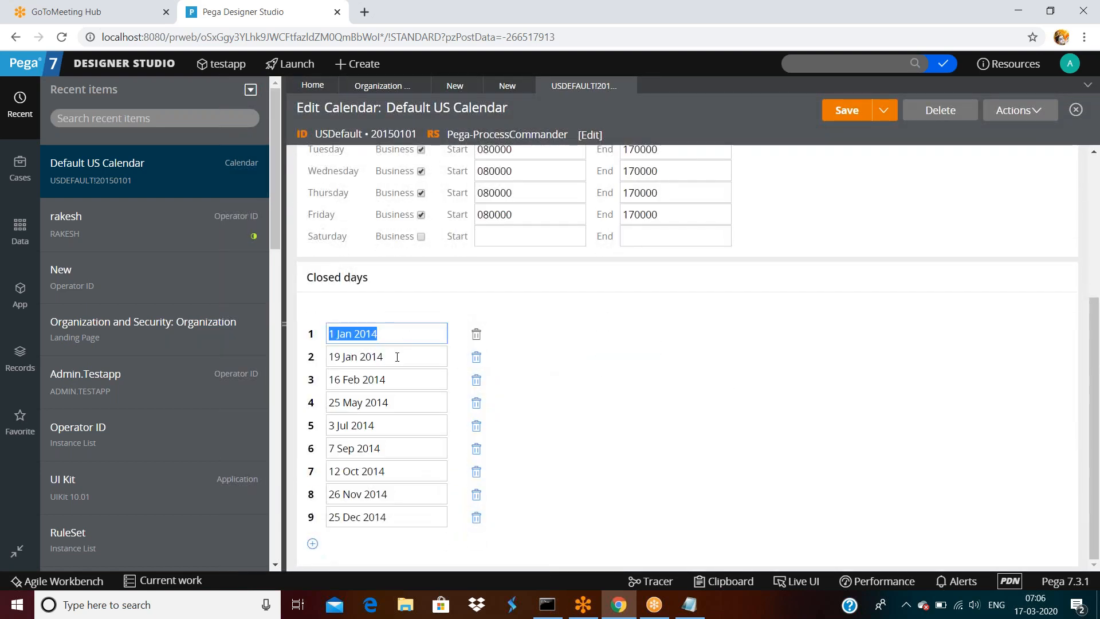
{"action": "left_click", "coordinate": [390, 517]}
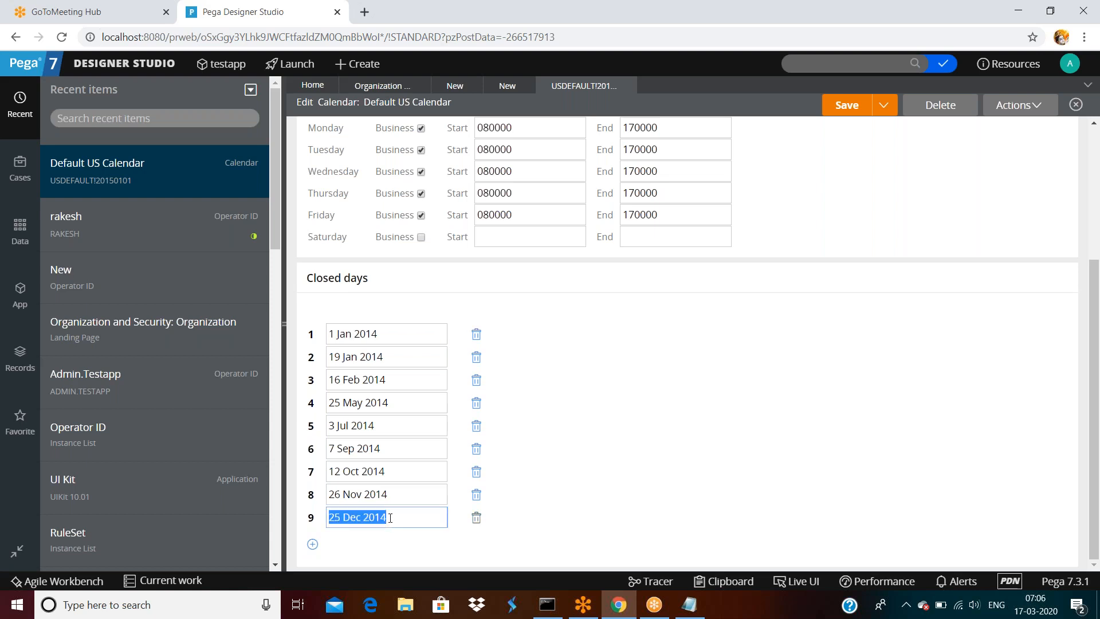
{"action": "left_click", "coordinate": [397, 496]}
{"action": "left_click", "coordinate": [394, 475]}
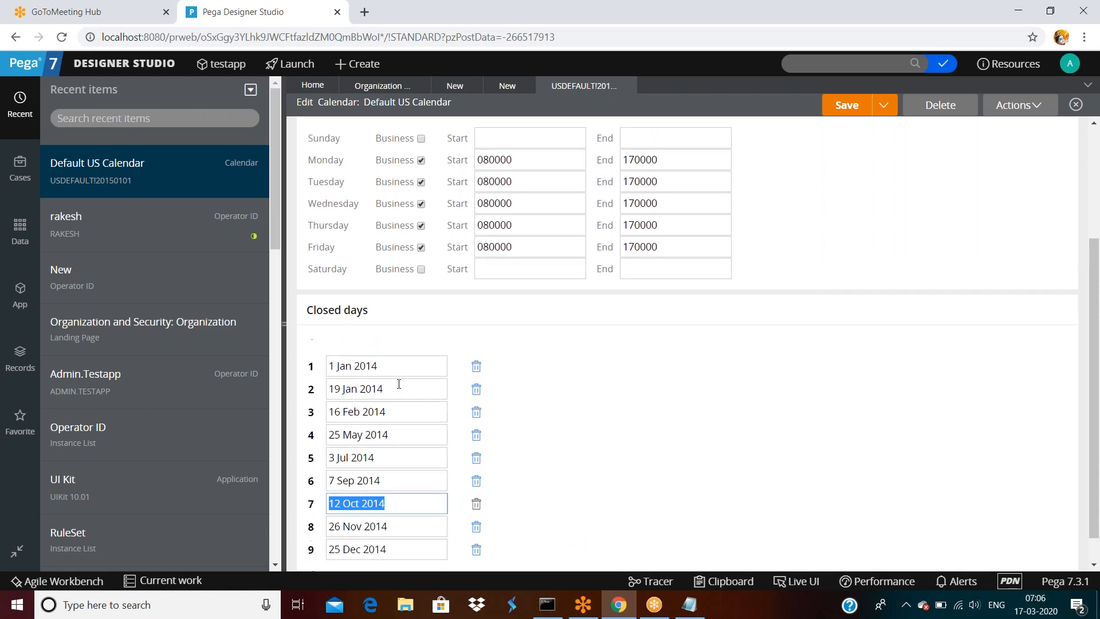
{"action": "scroll", "coordinate": [399, 388], "scroll_direction": "up", "scroll_amount": 4}
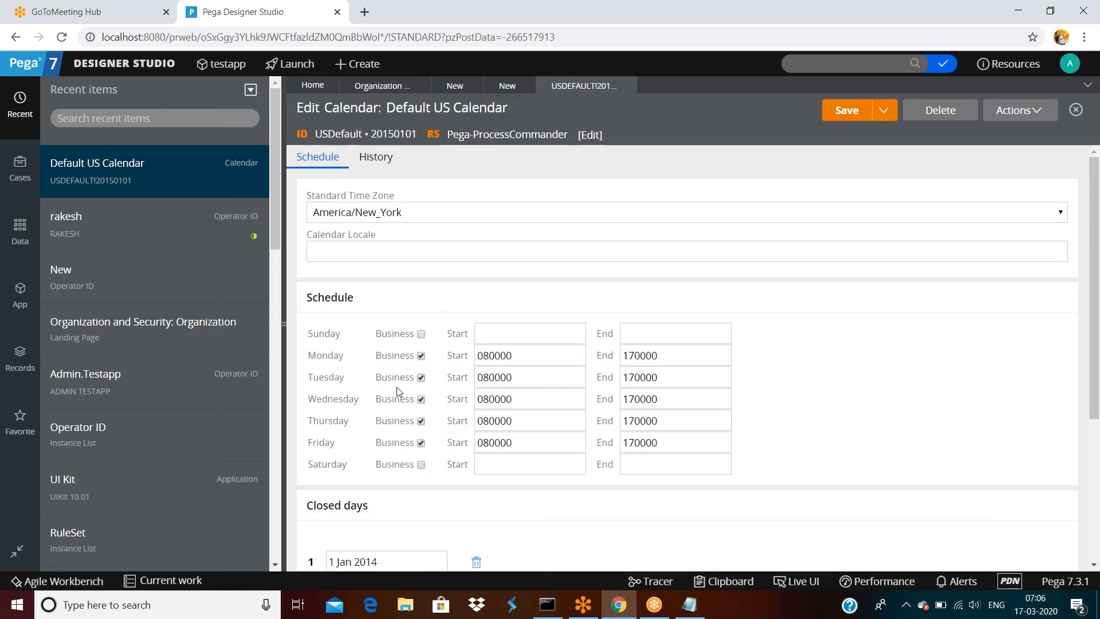
{"action": "scroll", "coordinate": [414, 346], "scroll_direction": "down", "scroll_amount": 1}
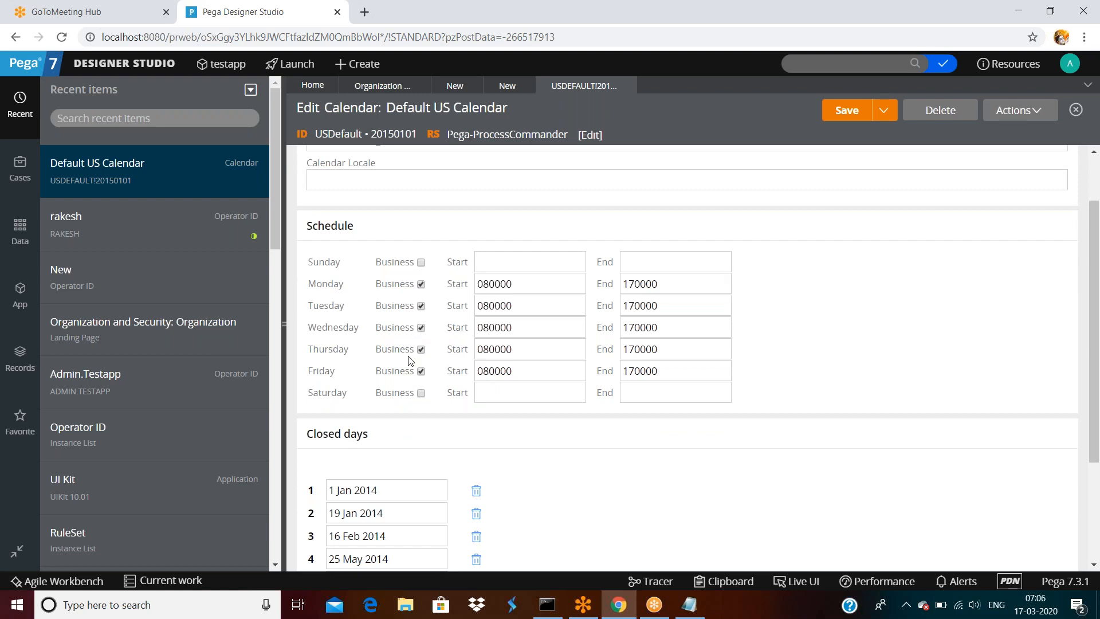
{"action": "scroll", "coordinate": [413, 350], "scroll_direction": "down", "scroll_amount": 2}
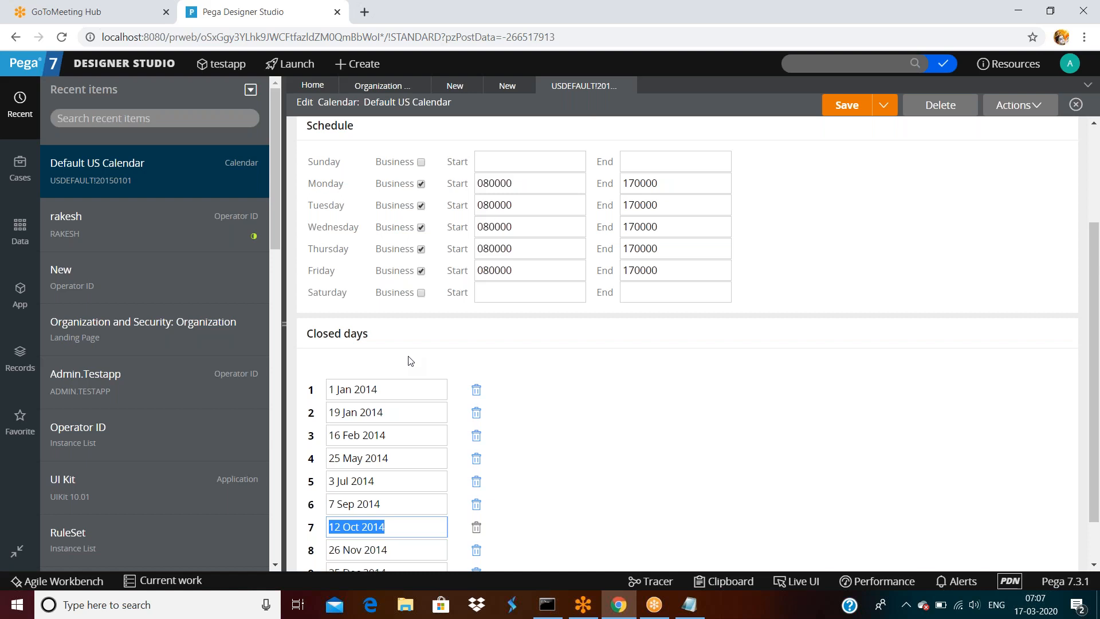
- Hide the recent items list, recheck the schedule and closed days, then reach Standard Time Zone
{"action": "left_click", "coordinate": [286, 321]}
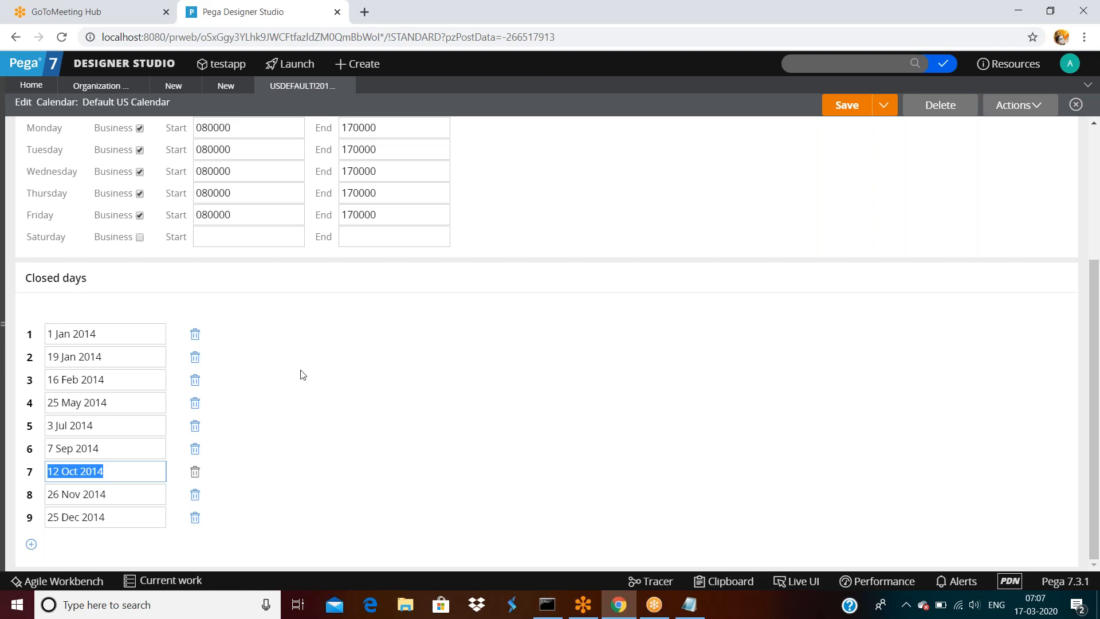
{"action": "scroll", "coordinate": [302, 375], "scroll_direction": "up", "scroll_amount": 4}
{"action": "left_click", "coordinate": [221, 335]}
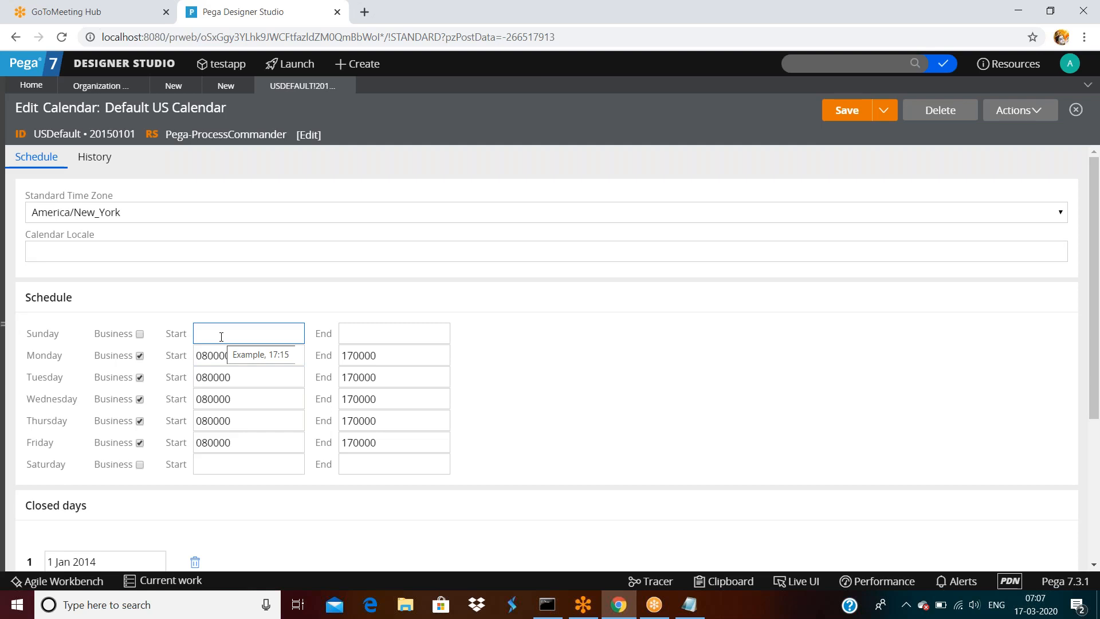
{"action": "scroll", "coordinate": [221, 337], "scroll_direction": "down", "scroll_amount": 4}
{"action": "triple_click", "coordinate": [75, 471]}
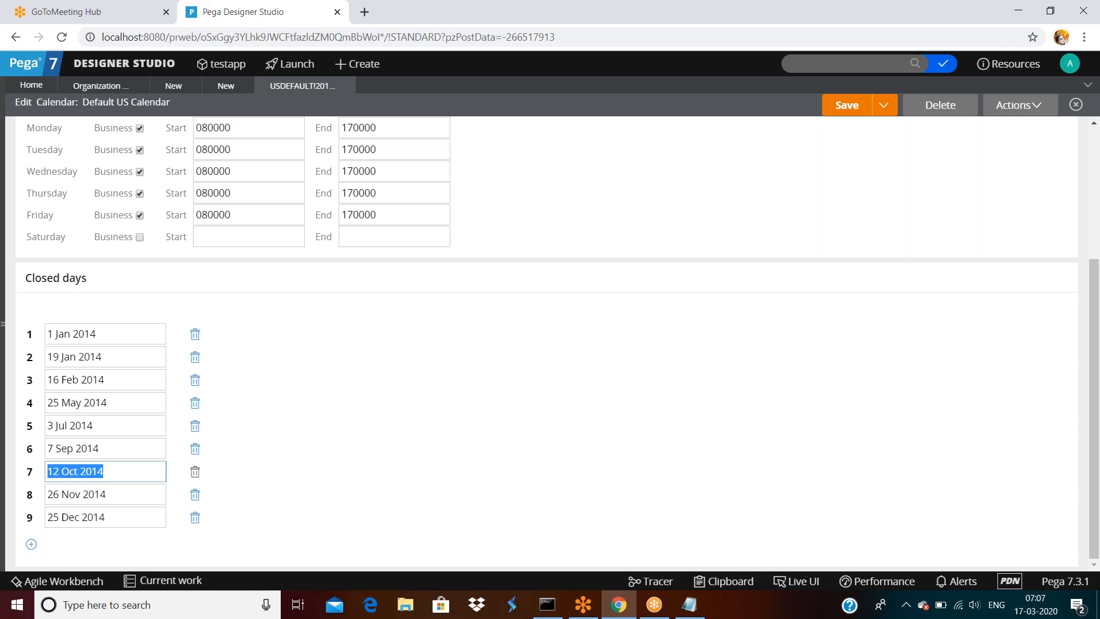
{"action": "scroll", "coordinate": [222, 337], "scroll_direction": "up", "scroll_amount": 5}
{"action": "left_click", "coordinate": [66, 215]}
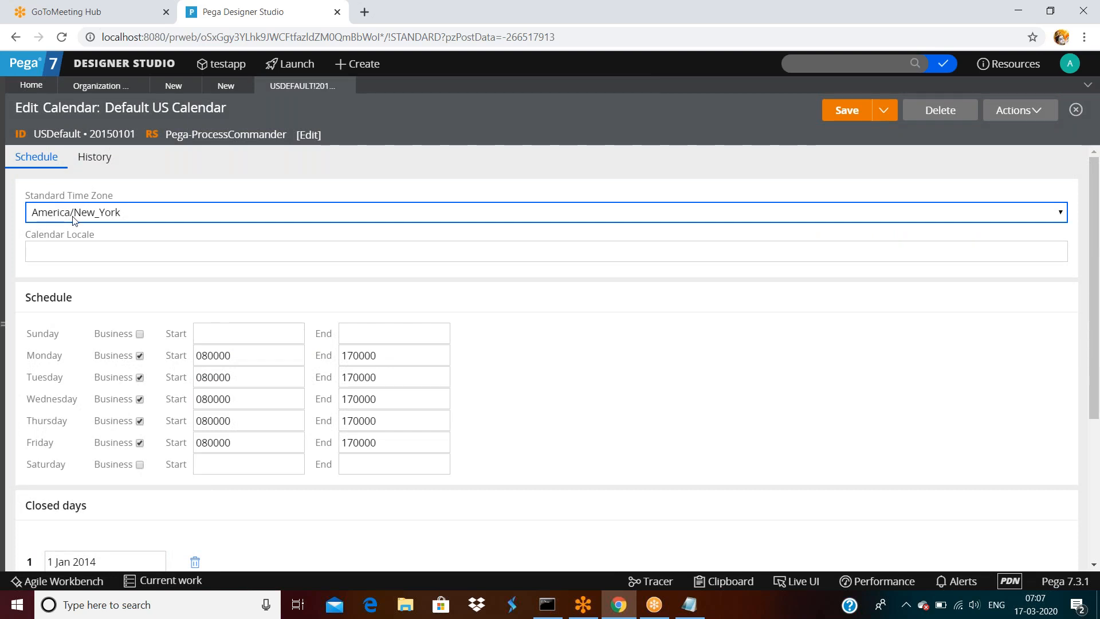
- Browse the list of available time zones, replacing the current America/New_York value
{"action": "left_click", "coordinate": [74, 220]}
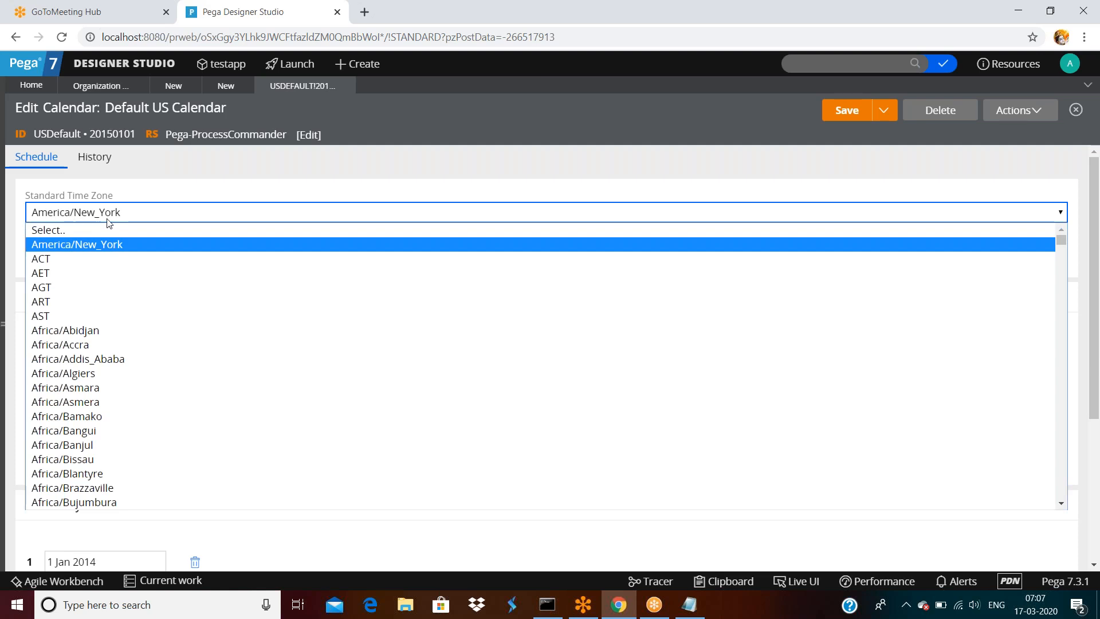
{"action": "scroll", "coordinate": [188, 321], "scroll_direction": "down", "scroll_amount": 12}
{"action": "scroll", "coordinate": [188, 324], "scroll_direction": "down", "scroll_amount": 12}
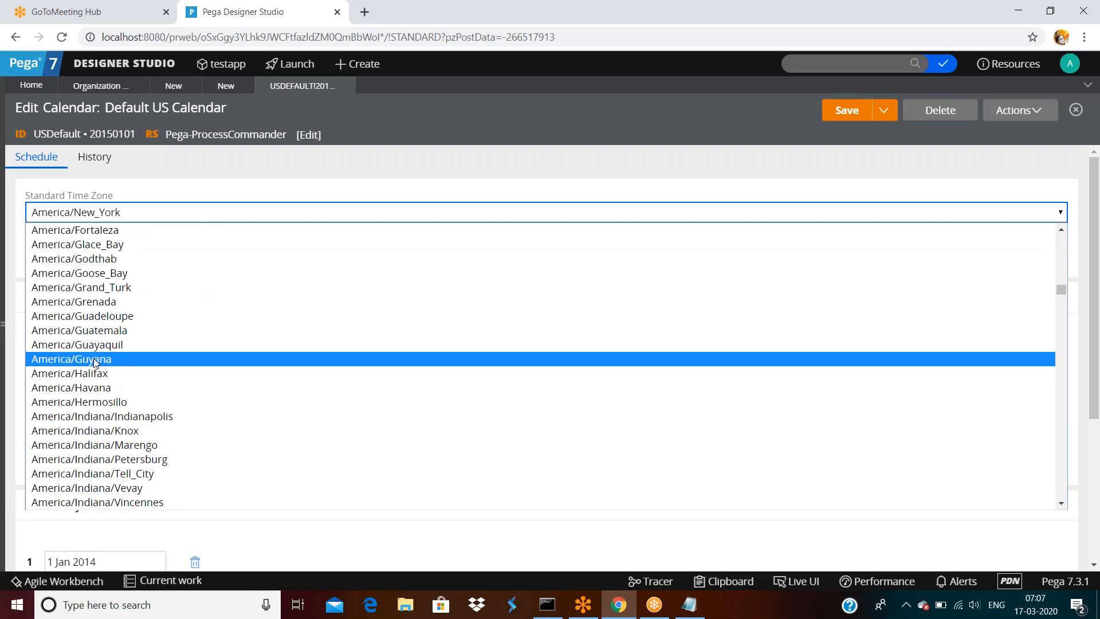
{"action": "scroll", "coordinate": [95, 362], "scroll_direction": "down", "scroll_amount": 20}
{"action": "scroll", "coordinate": [94, 363], "scroll_direction": "down", "scroll_amount": 10}
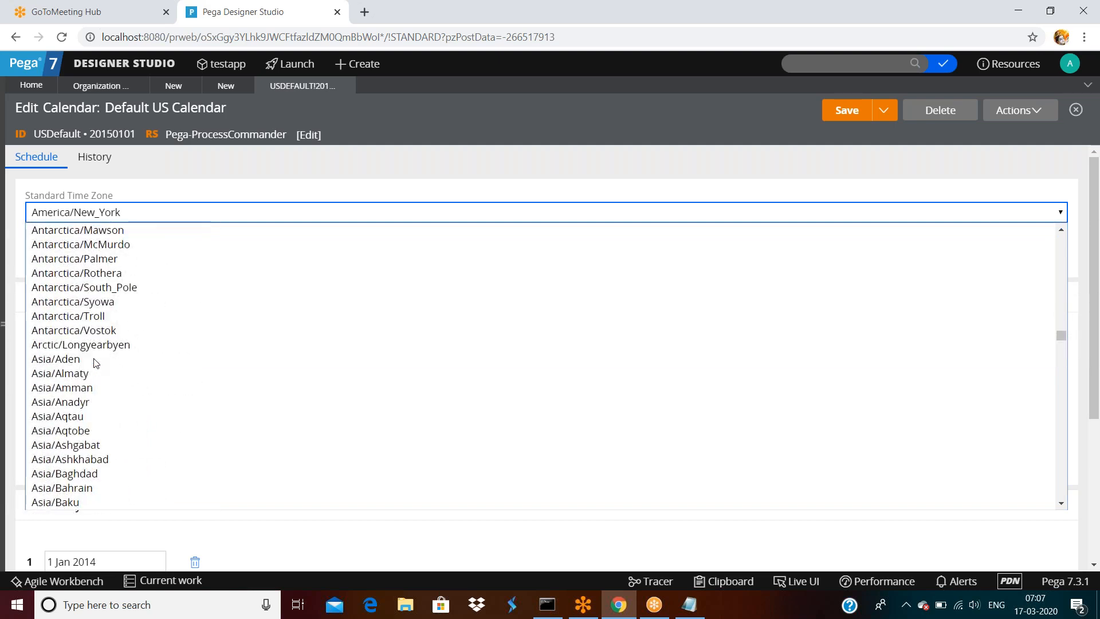
{"action": "scroll", "coordinate": [94, 362], "scroll_direction": "up", "scroll_amount": 10}
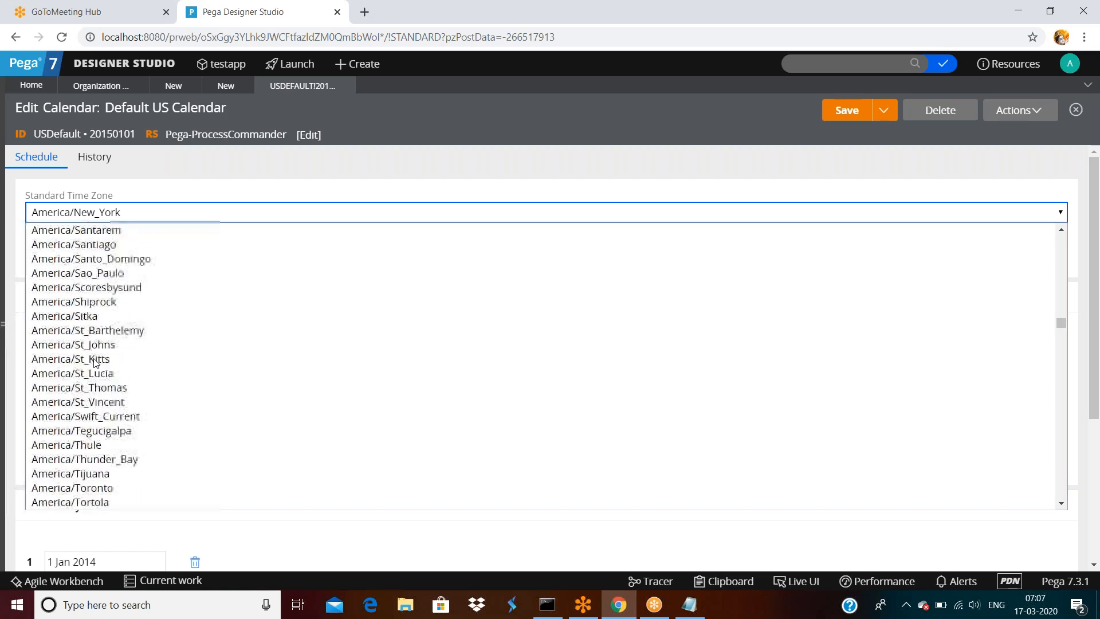
{"action": "scroll", "coordinate": [94, 362], "scroll_direction": "up", "scroll_amount": 10}
{"action": "scroll", "coordinate": [94, 363], "scroll_direction": "up", "scroll_amount": 10}
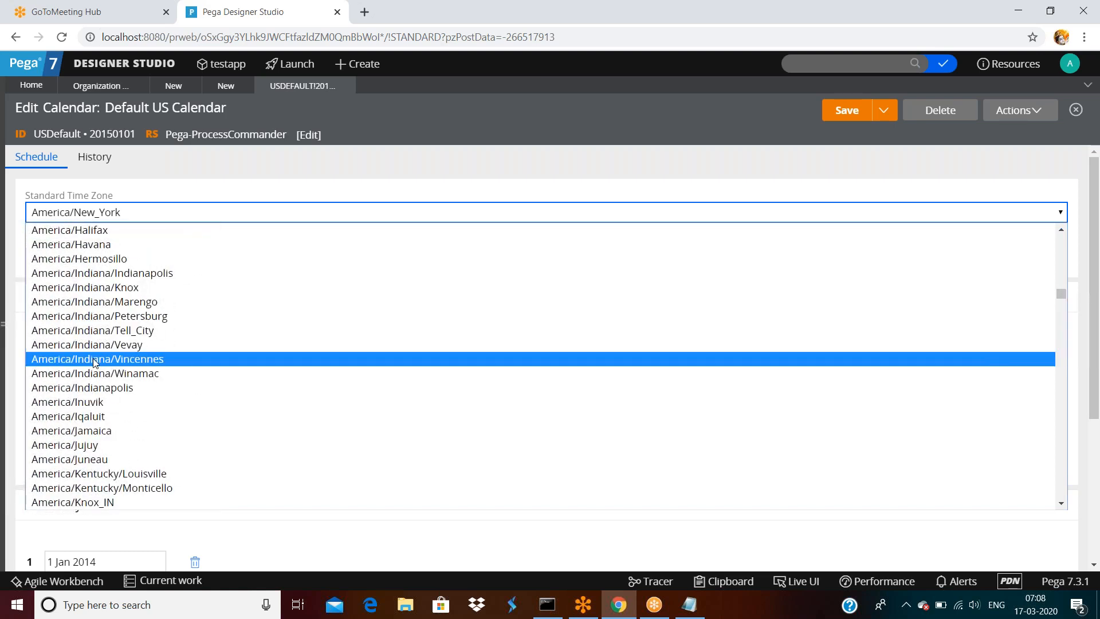
{"action": "scroll", "coordinate": [94, 363], "scroll_direction": "up", "scroll_amount": 10}
{"action": "scroll", "coordinate": [95, 362], "scroll_direction": "up", "scroll_amount": 10}
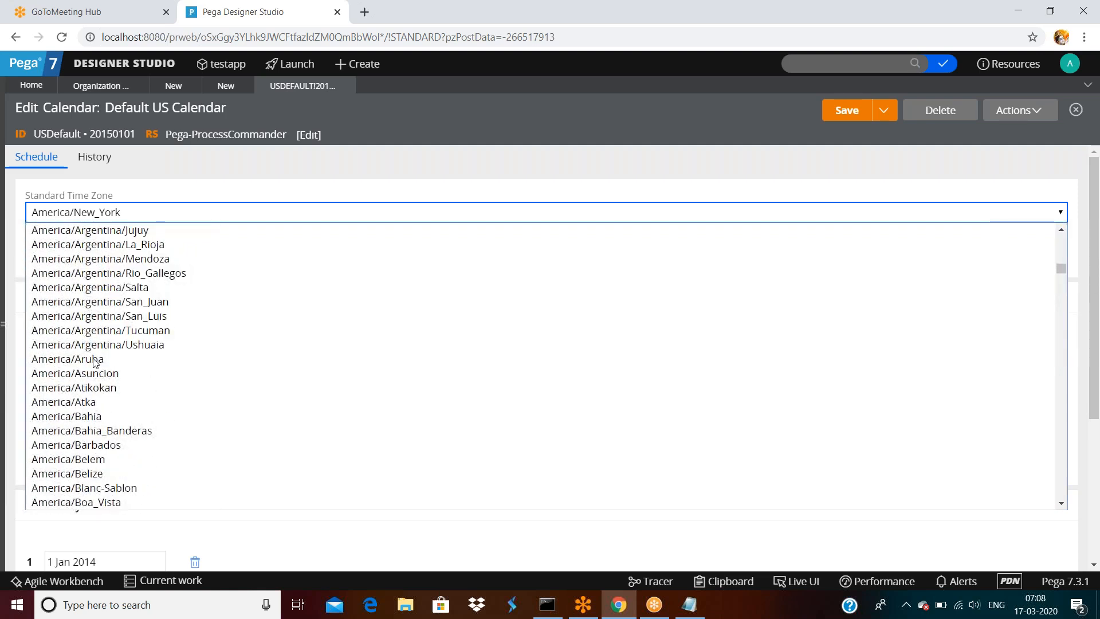
{"action": "scroll", "coordinate": [94, 362], "scroll_direction": "up", "scroll_amount": 7}
{"action": "scroll", "coordinate": [94, 362], "scroll_direction": "up", "scroll_amount": 3}
{"action": "scroll", "coordinate": [94, 362], "scroll_direction": "down", "scroll_amount": 3}
{"action": "scroll", "coordinate": [95, 362], "scroll_direction": "down", "scroll_amount": 1}
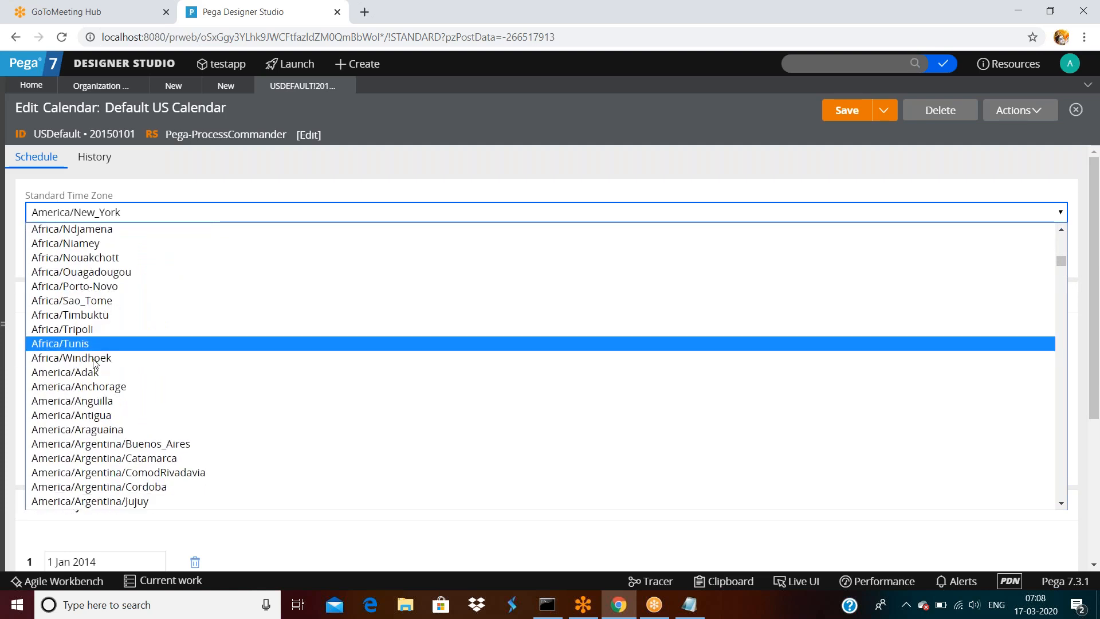
{"action": "scroll", "coordinate": [94, 362], "scroll_direction": "down", "scroll_amount": 3}
{"action": "scroll", "coordinate": [116, 321], "scroll_direction": "down", "scroll_amount": 7}
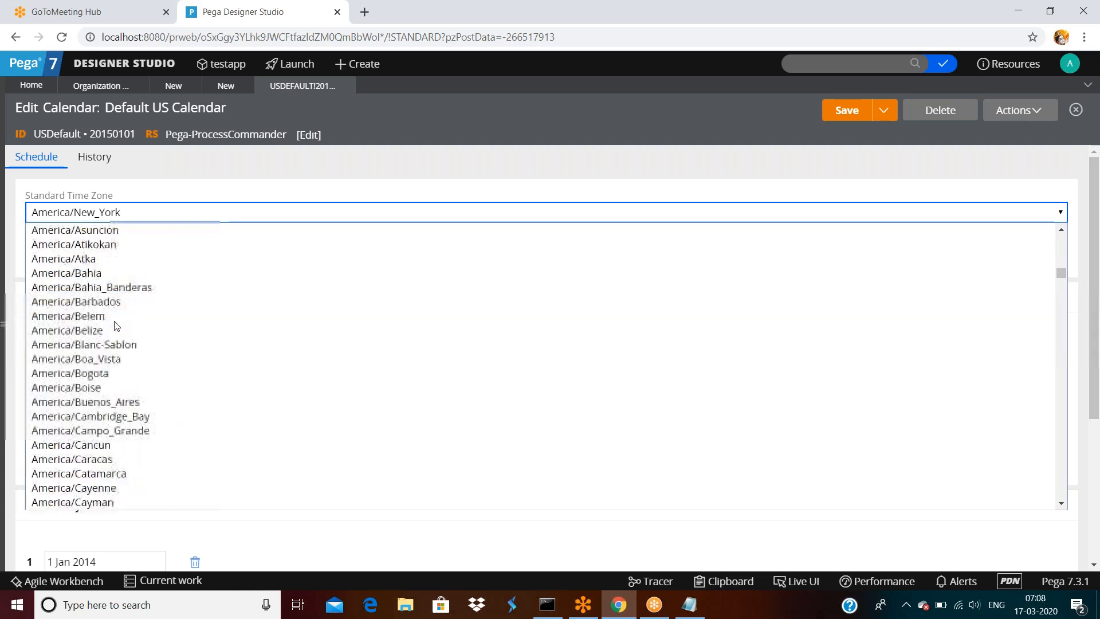
{"action": "scroll", "coordinate": [116, 326], "scroll_direction": "up", "scroll_amount": 4}
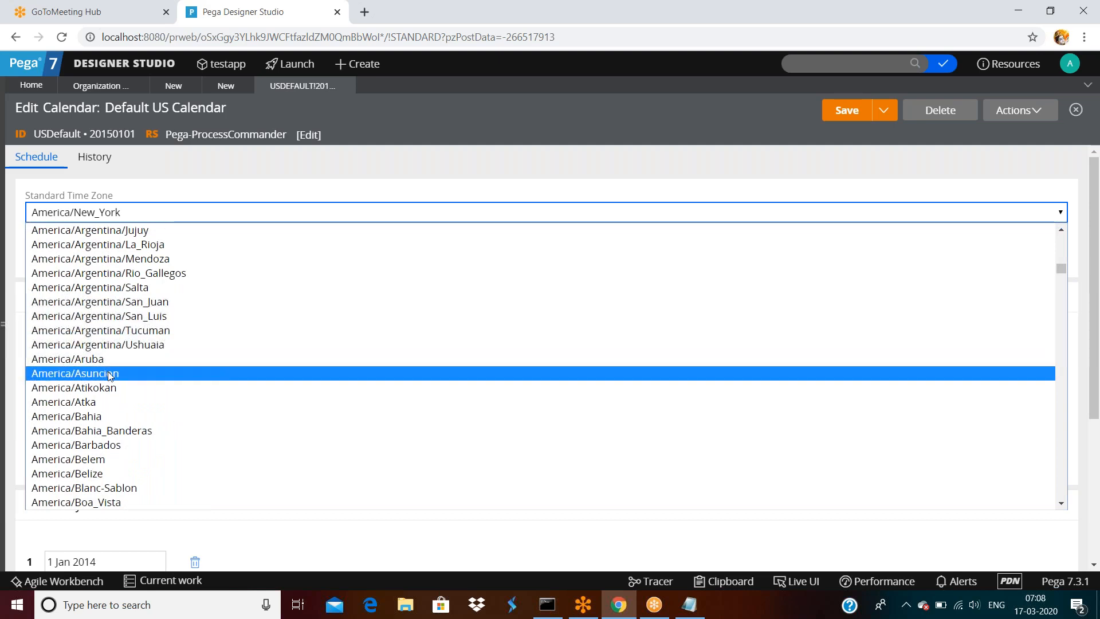
{"action": "scroll", "coordinate": [110, 376], "scroll_direction": "down", "scroll_amount": 10}
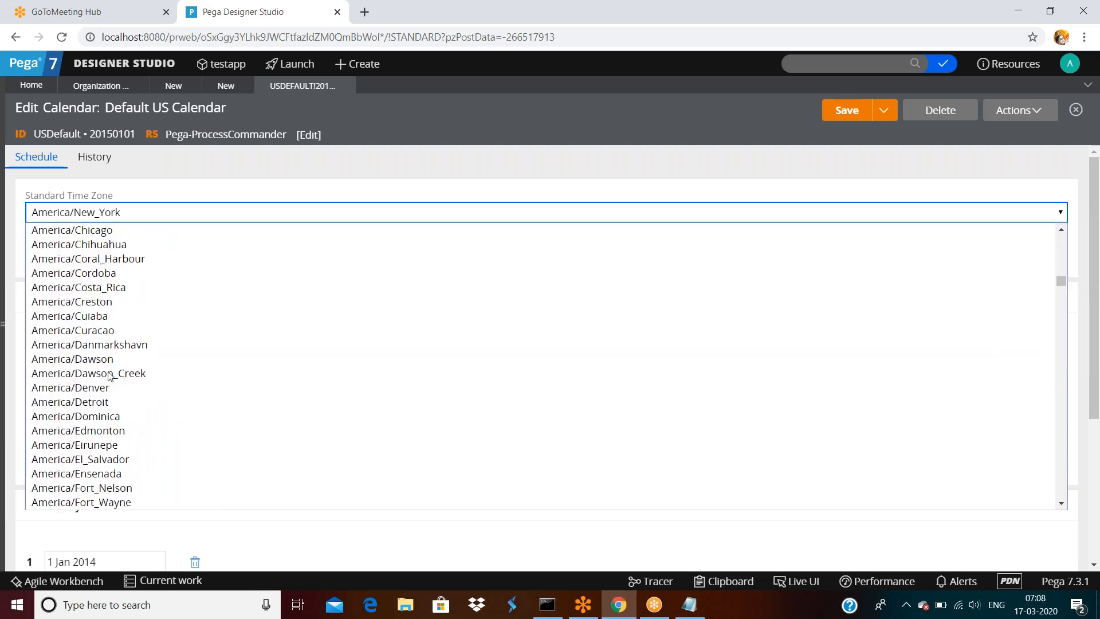
{"action": "scroll", "coordinate": [109, 376], "scroll_direction": "down", "scroll_amount": 10}
{"action": "scroll", "coordinate": [109, 376], "scroll_direction": "up", "scroll_amount": 3}
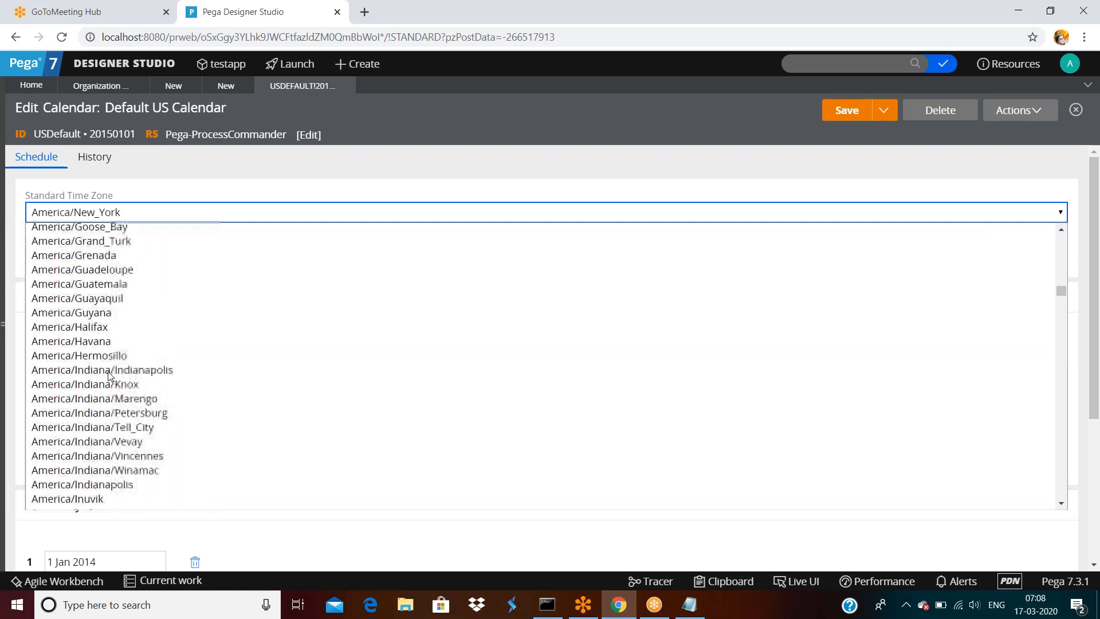
{"action": "scroll", "coordinate": [110, 376], "scroll_direction": "down", "scroll_amount": 7}
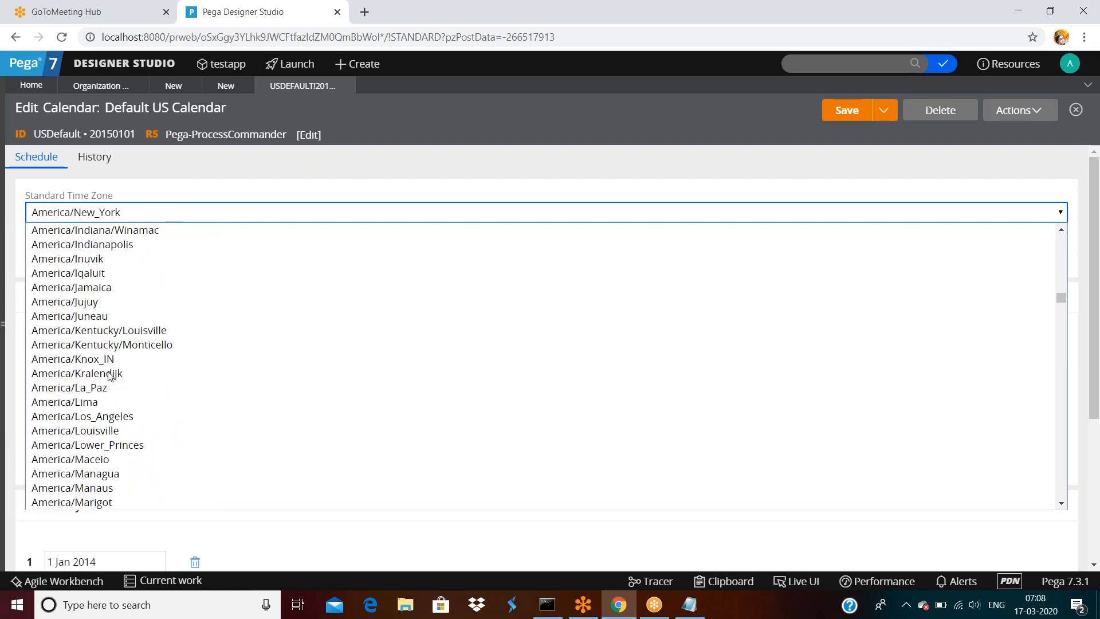
{"action": "scroll", "coordinate": [110, 376], "scroll_direction": "down", "scroll_amount": 20}
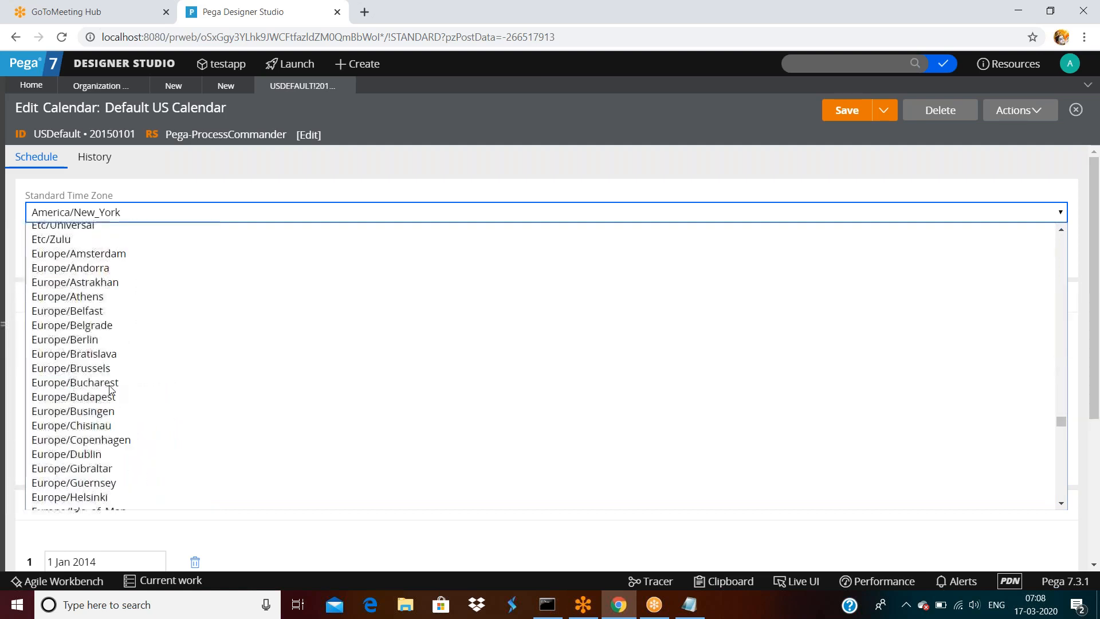
{"action": "scroll", "coordinate": [111, 388], "scroll_direction": "up", "scroll_amount": 20}
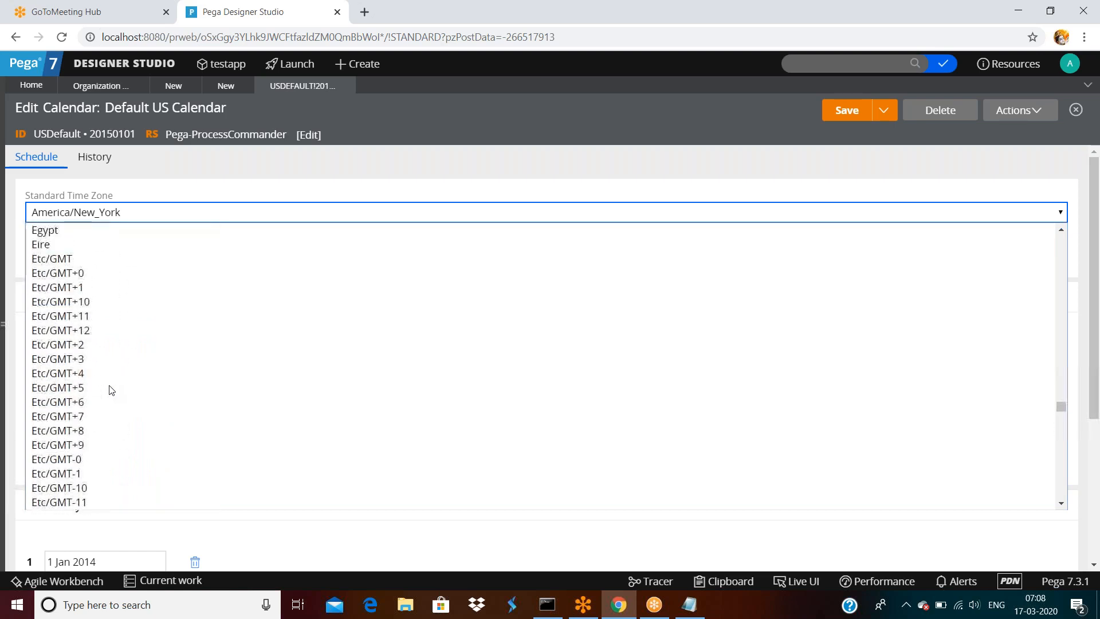
{"action": "scroll", "coordinate": [111, 389], "scroll_direction": "down", "scroll_amount": 20}
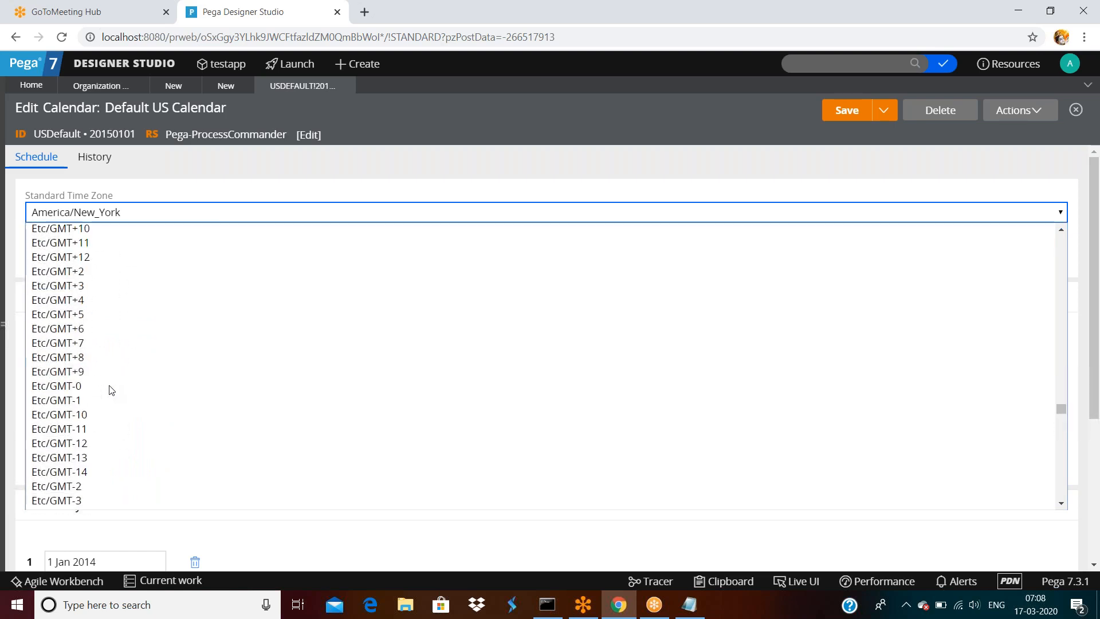
{"action": "scroll", "coordinate": [111, 389], "scroll_direction": "up", "scroll_amount": 7}
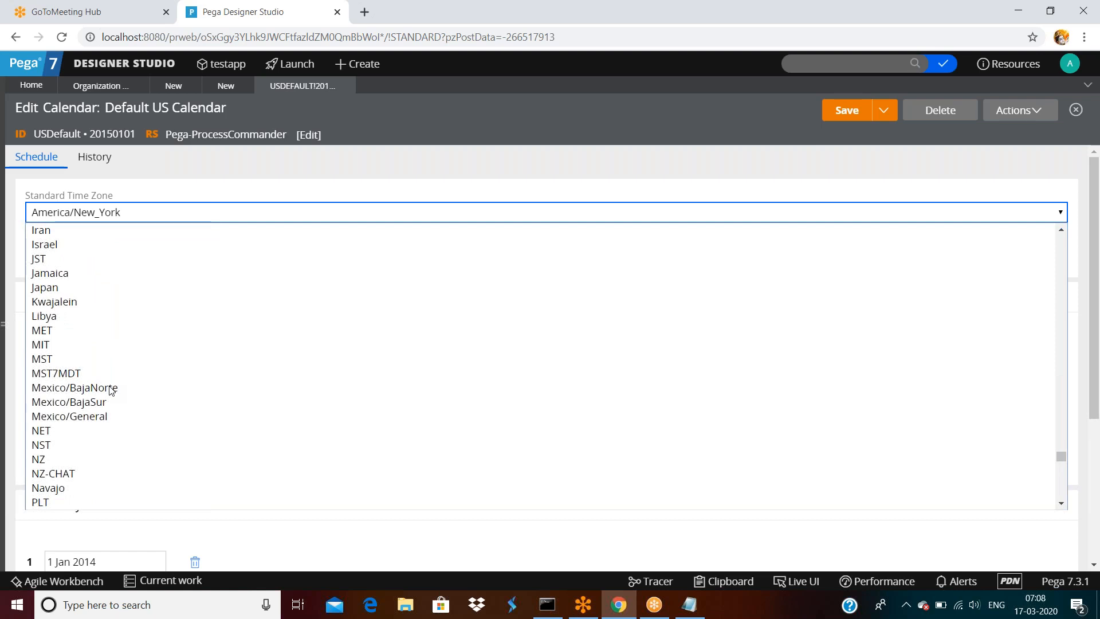
{"action": "scroll", "coordinate": [111, 389], "scroll_direction": "down", "scroll_amount": 10}
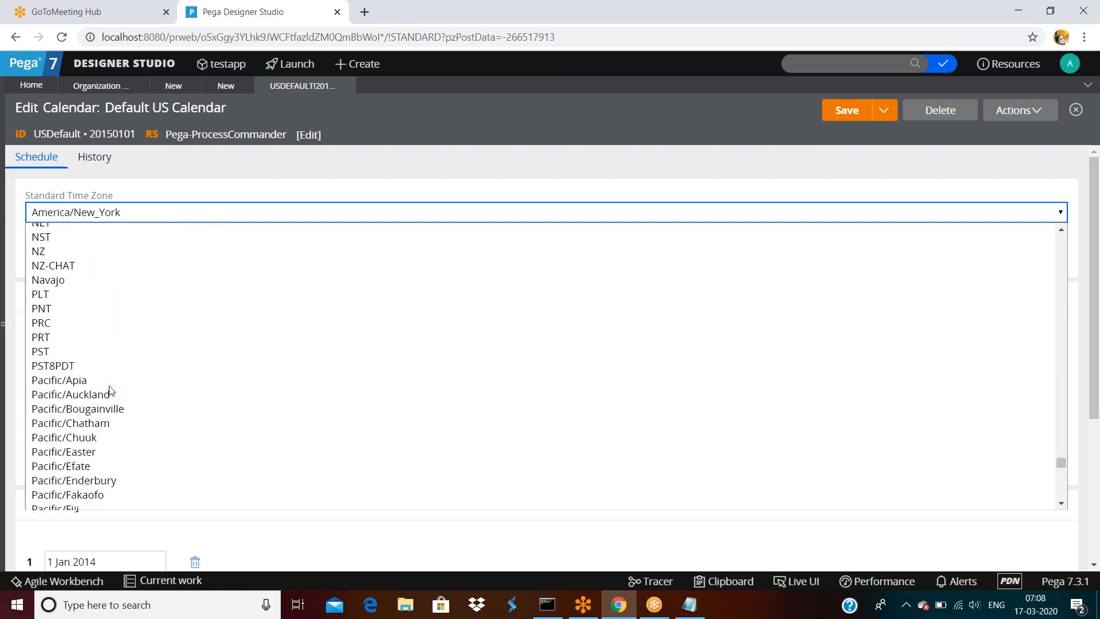
{"action": "scroll", "coordinate": [112, 389], "scroll_direction": "down", "scroll_amount": 18}
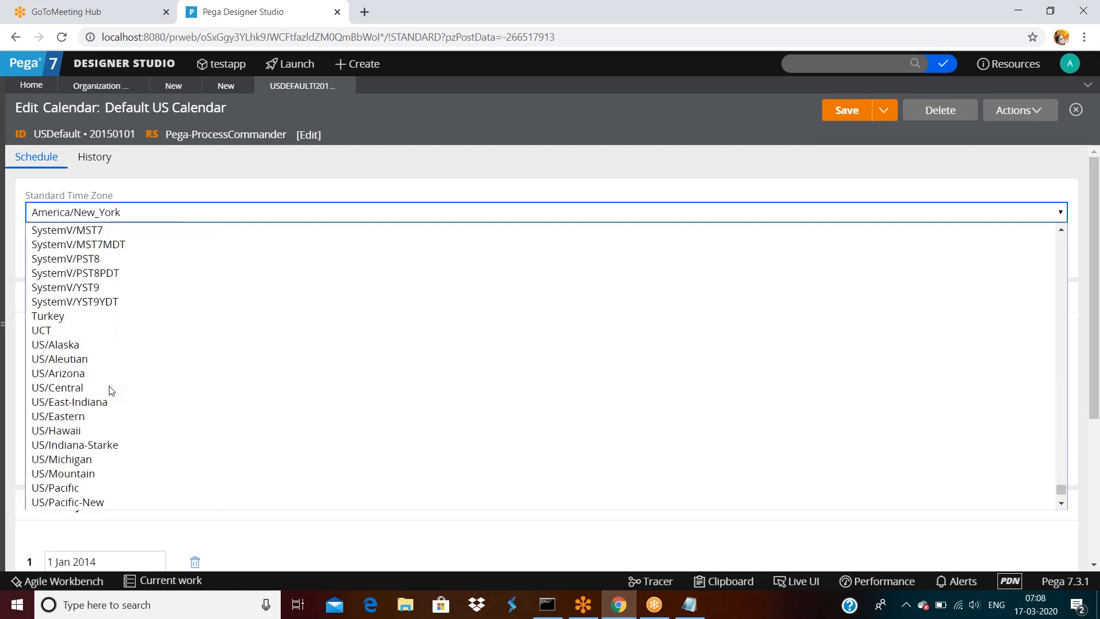
{"action": "scroll", "coordinate": [112, 390], "scroll_direction": "down", "scroll_amount": 2}
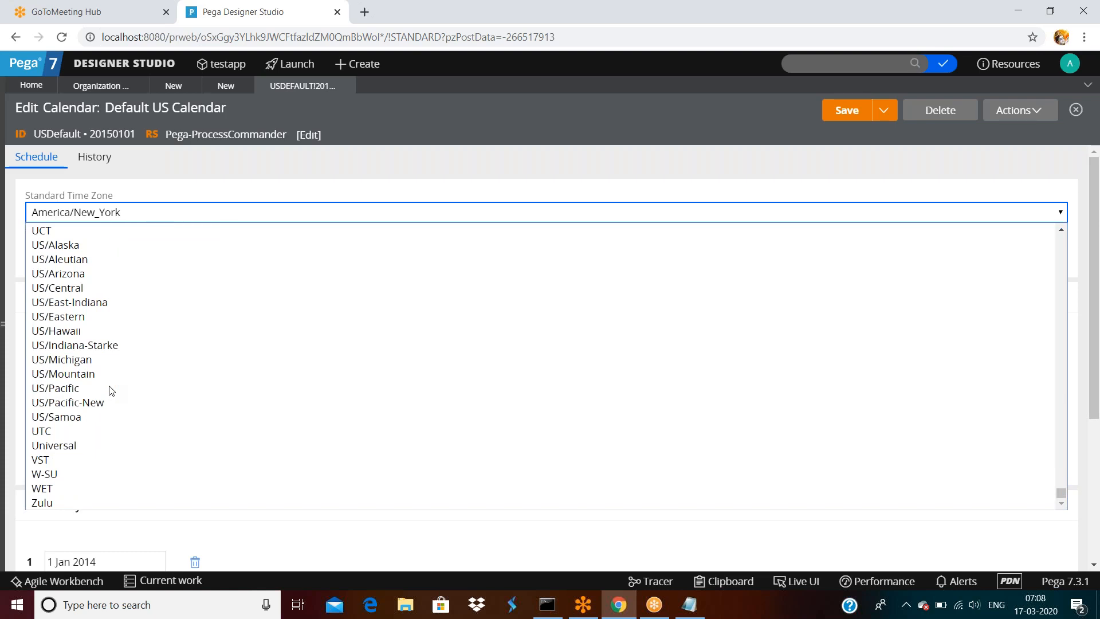
{"action": "scroll", "coordinate": [111, 390], "scroll_direction": "up", "scroll_amount": 14}
{"action": "scroll", "coordinate": [109, 390], "scroll_direction": "up", "scroll_amount": 10}
{"action": "scroll", "coordinate": [114, 384], "scroll_direction": "up", "scroll_amount": 4}
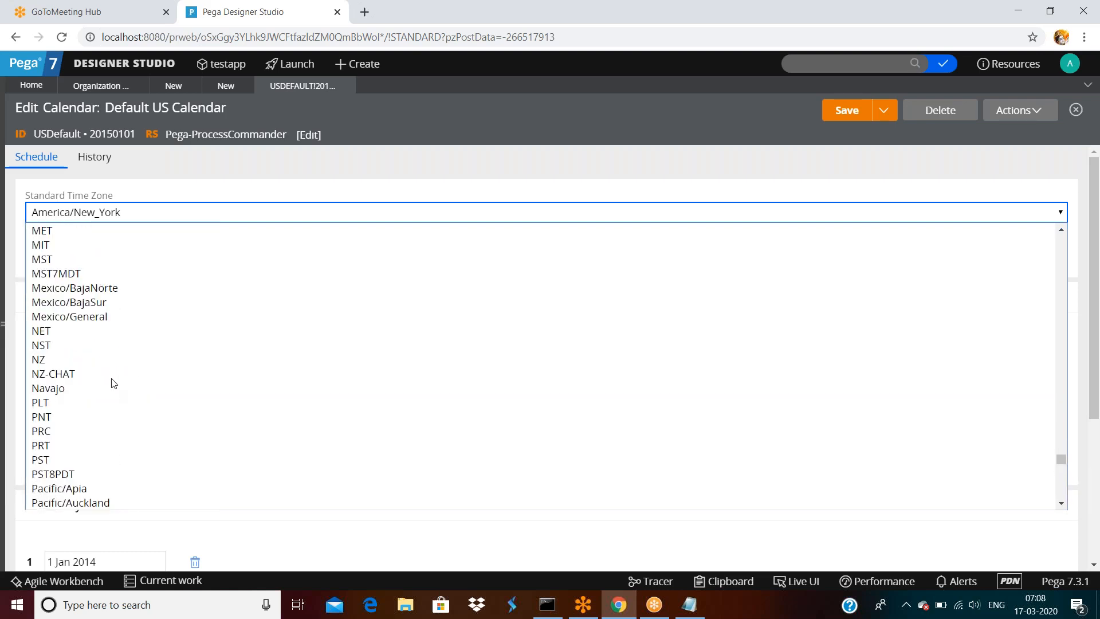
- Set the standard time zone to EST by typing est in the list
{"action": "left_click", "coordinate": [147, 211]}
{"action": "left_click", "coordinate": [150, 213]}
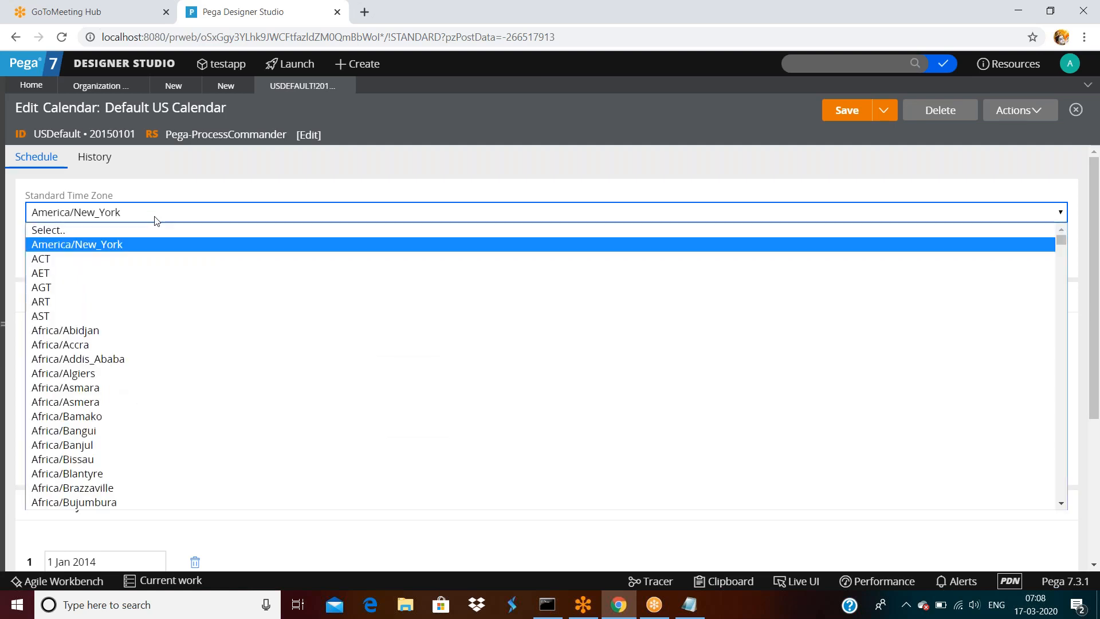
{"action": "type", "text": "est"}
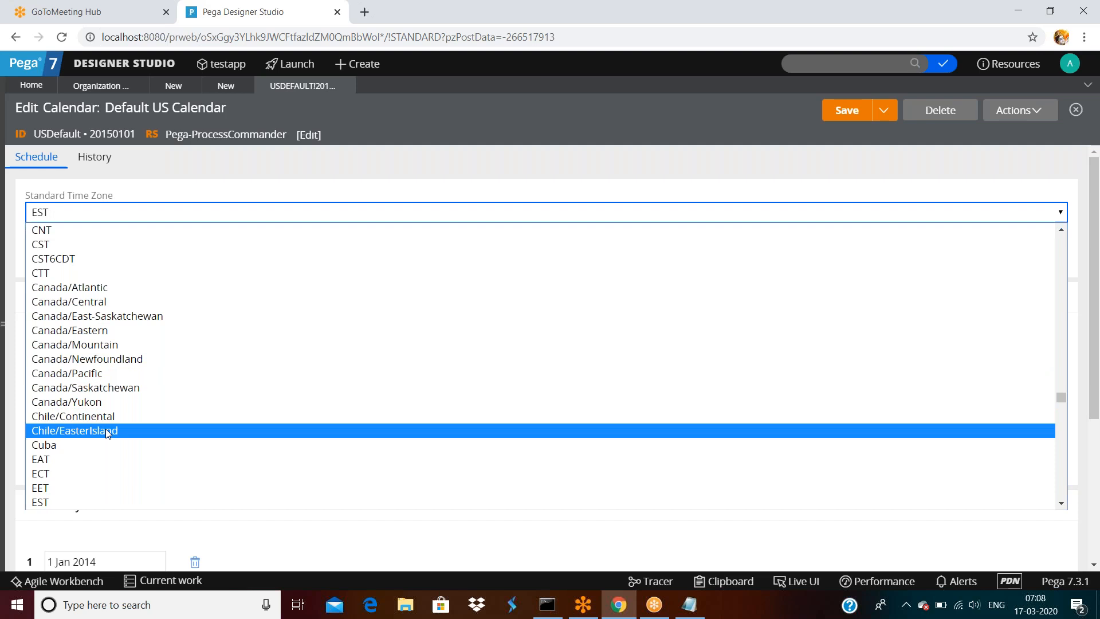
{"action": "scroll", "coordinate": [106, 431], "scroll_direction": "down", "scroll_amount": 3}
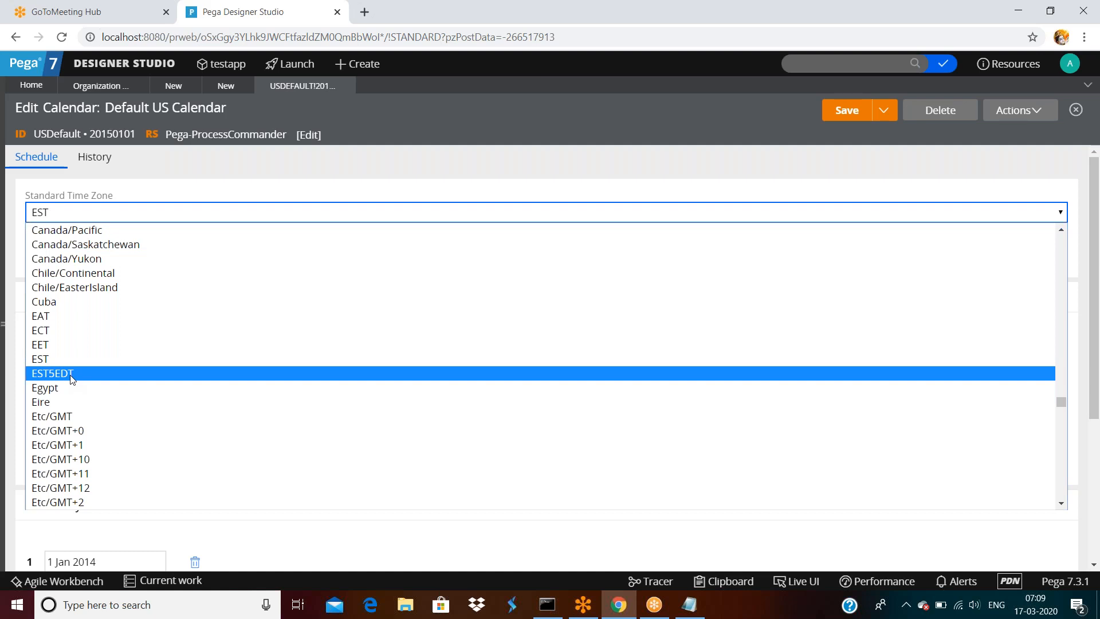
- Replace EST with US/Alaska as the calendar's standard time zone
{"action": "left_click", "coordinate": [85, 213]}
{"action": "left_click", "coordinate": [85, 213]}
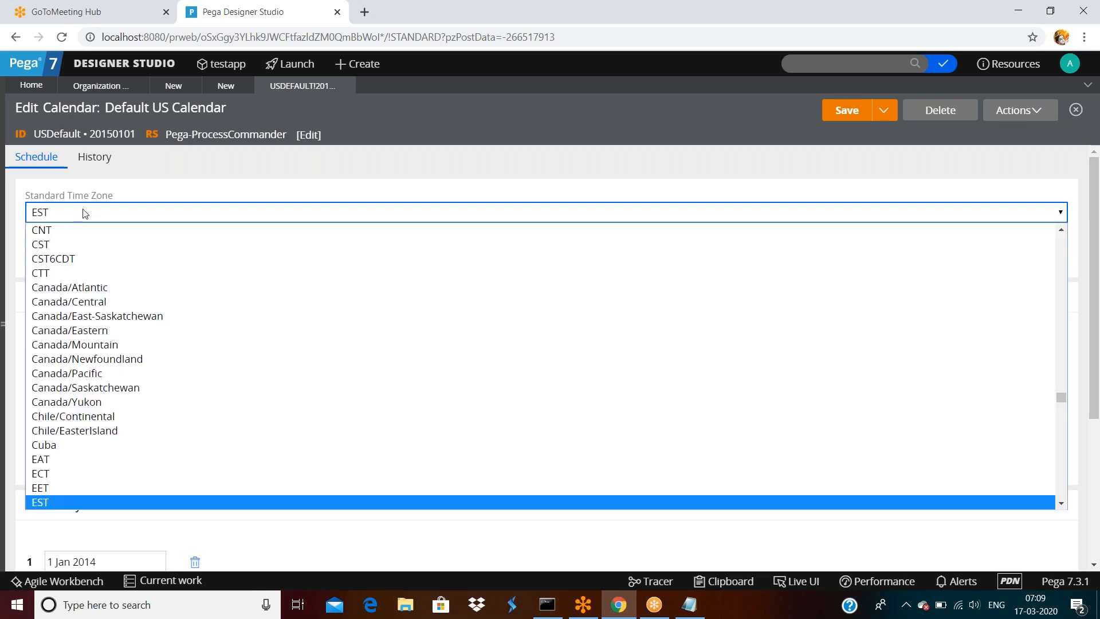
{"action": "type", "text": "pst"}
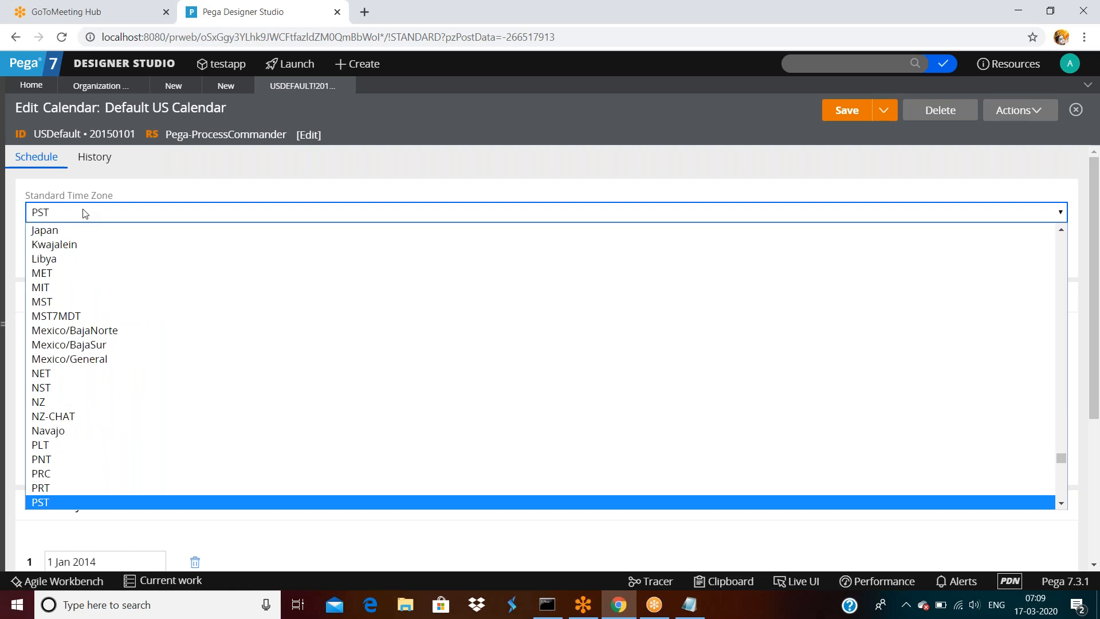
{"action": "type", "text": "ast"}
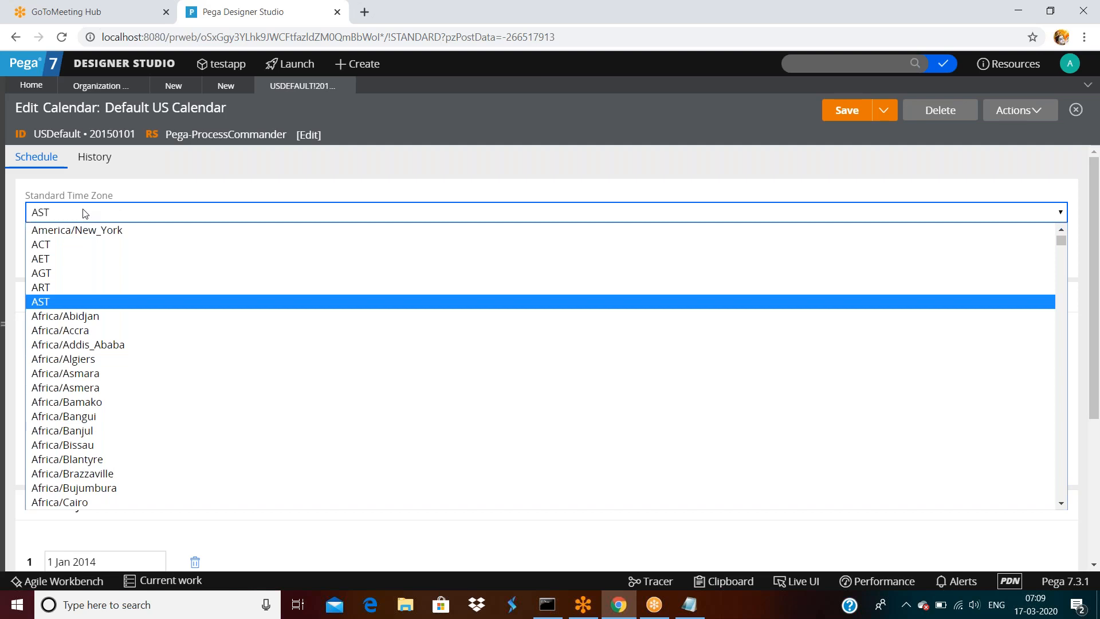
{"action": "type", "text": "us"}
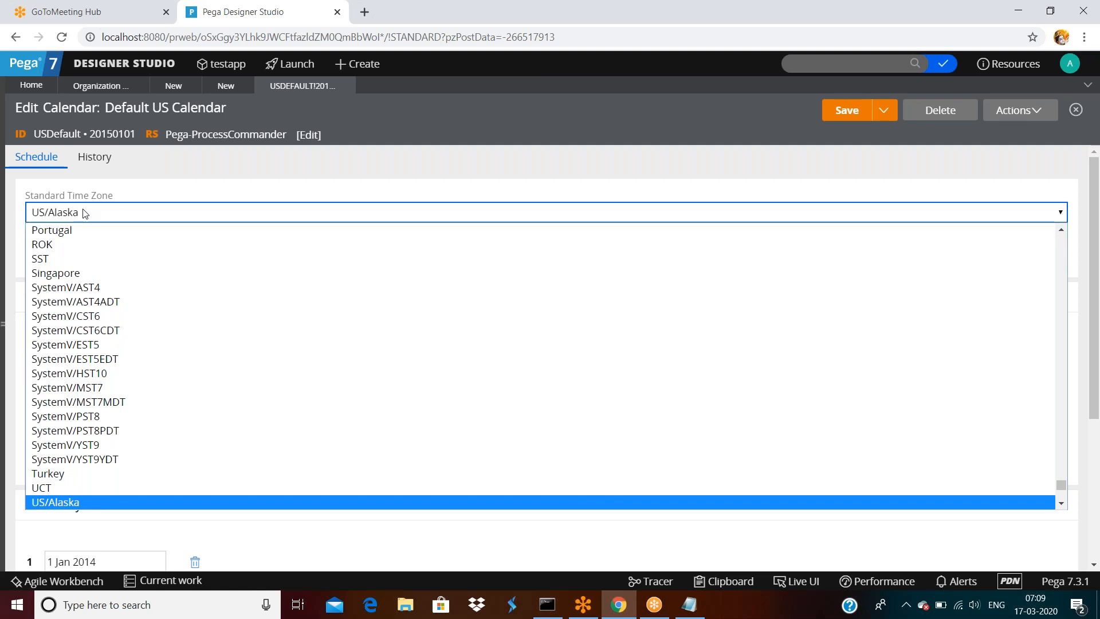
{"action": "double_click", "coordinate": [147, 188]}
{"action": "scroll", "coordinate": [144, 317], "scroll_direction": "down", "scroll_amount": 1}
{"action": "scroll", "coordinate": [142, 317], "scroll_direction": "down", "scroll_amount": 4}
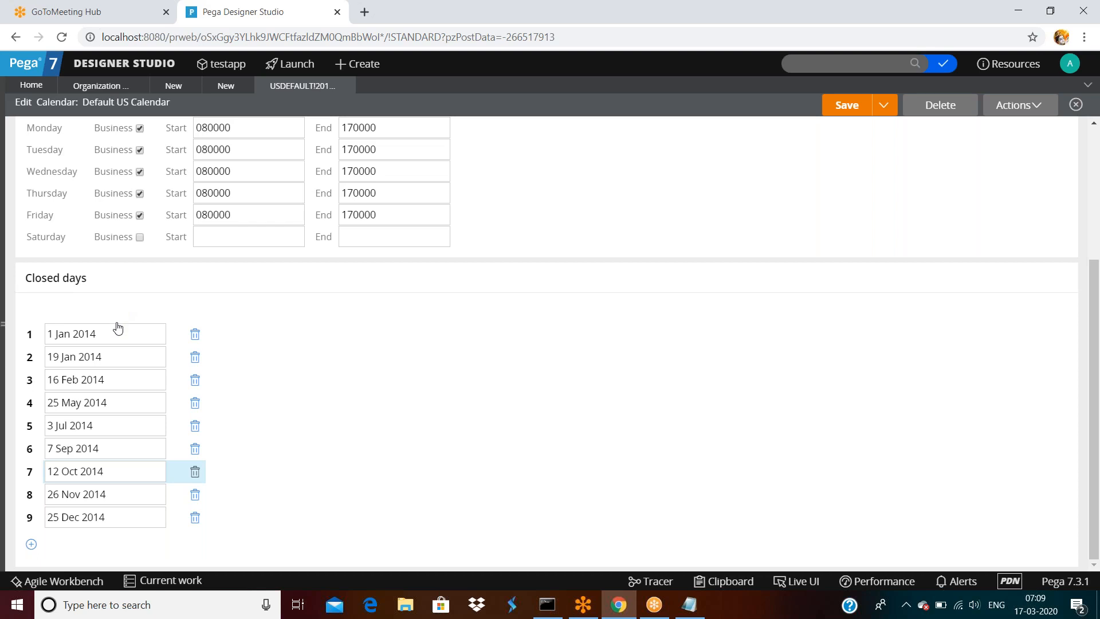
- Look over the calendar now set to US/Alaska, then go back to the Operator ID form
{"action": "scroll", "coordinate": [148, 255], "scroll_direction": "up", "scroll_amount": 4}
{"action": "double_click", "coordinate": [43, 195]}
{"action": "double_click", "coordinate": [66, 107]}
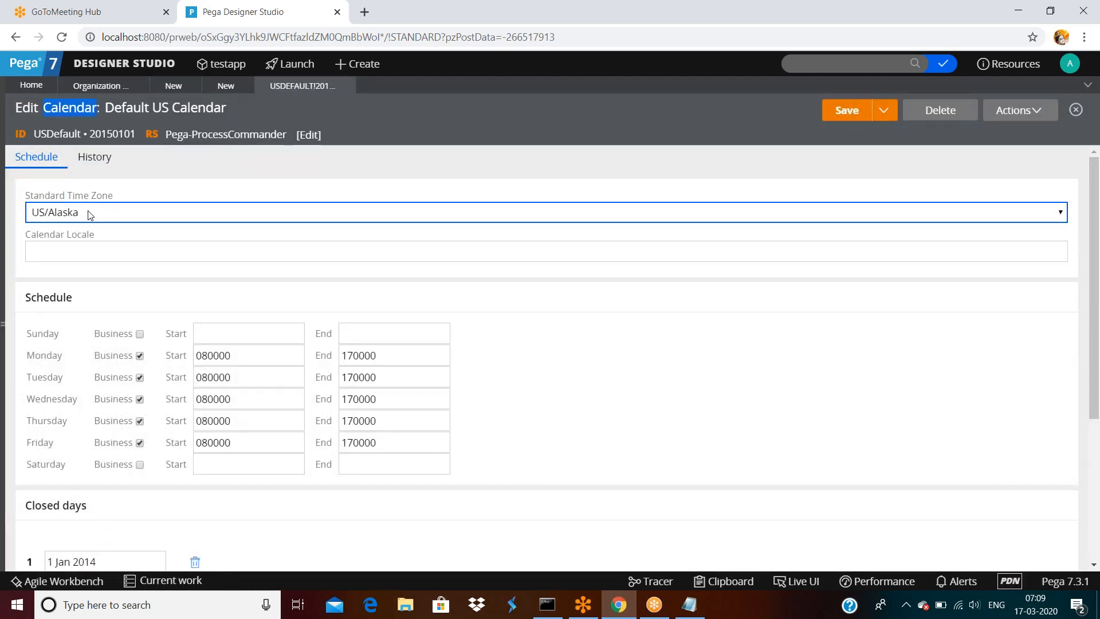
{"action": "scroll", "coordinate": [83, 363], "scroll_direction": "down", "scroll_amount": 4}
{"action": "scroll", "coordinate": [127, 442], "scroll_direction": "up", "scroll_amount": 4}
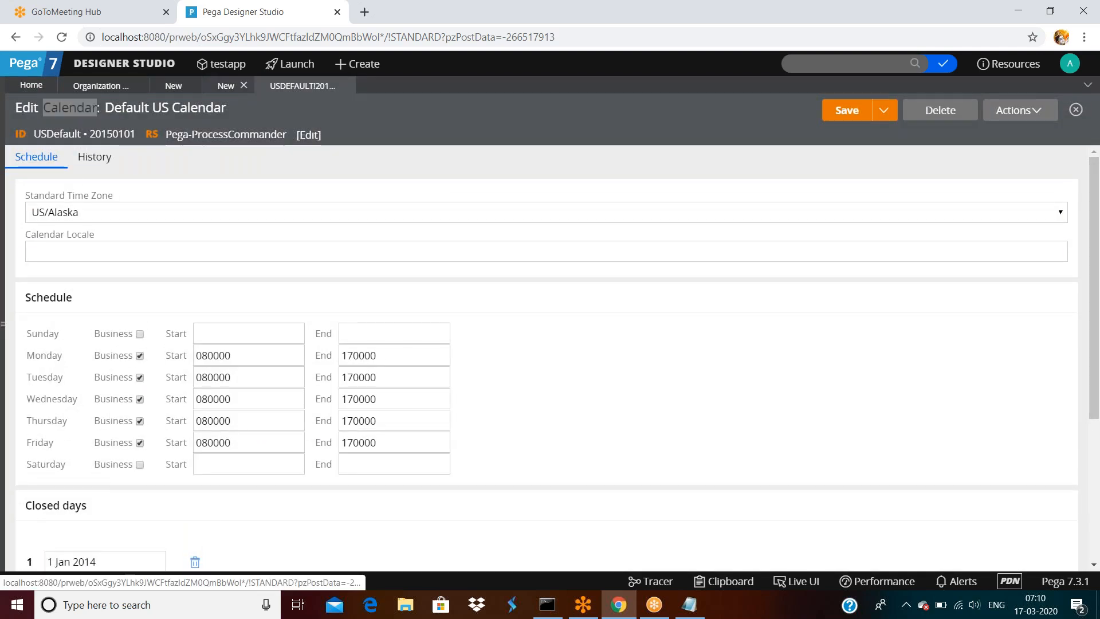
{"action": "left_click", "coordinate": [225, 85]}
{"action": "double_click", "coordinate": [627, 262]}
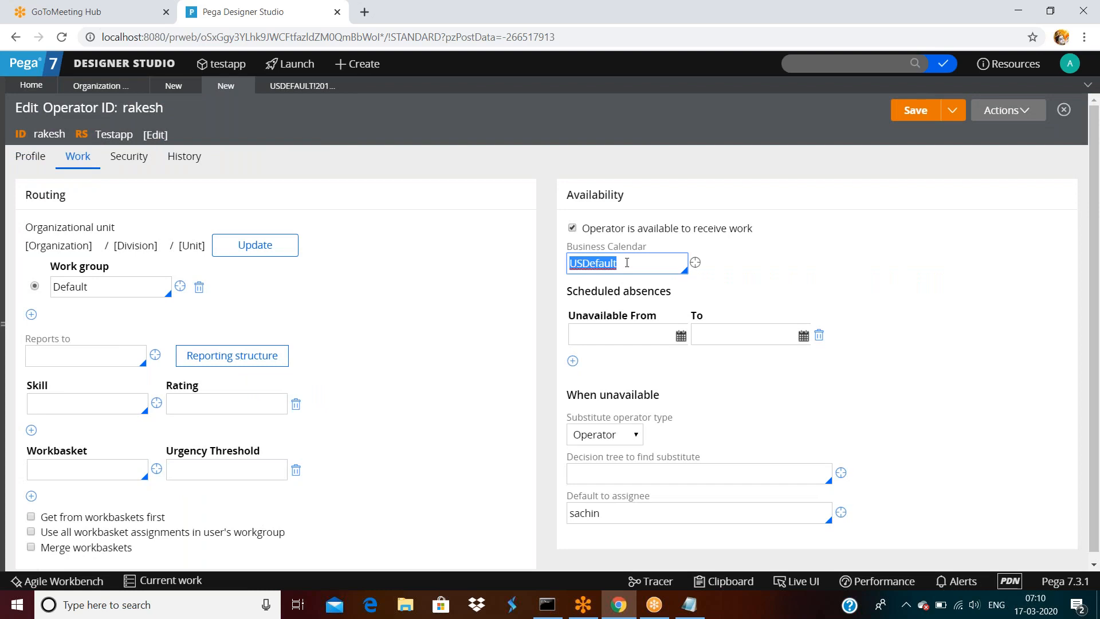
{"action": "left_click", "coordinate": [622, 337]}
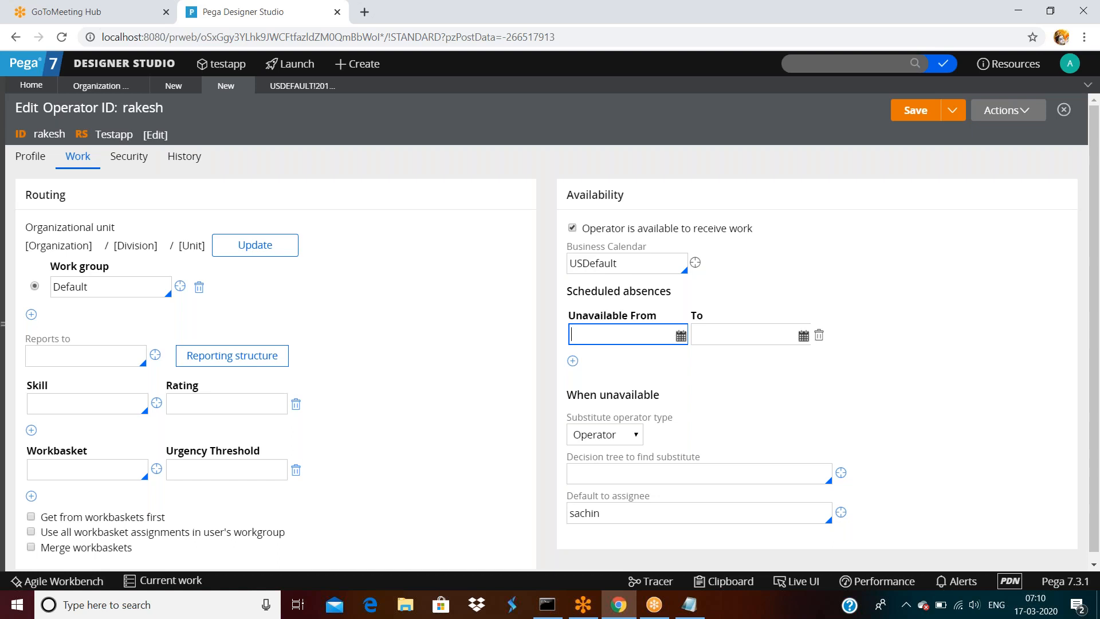
{"action": "scroll", "coordinate": [608, 338], "scroll_direction": "down", "scroll_amount": 1}
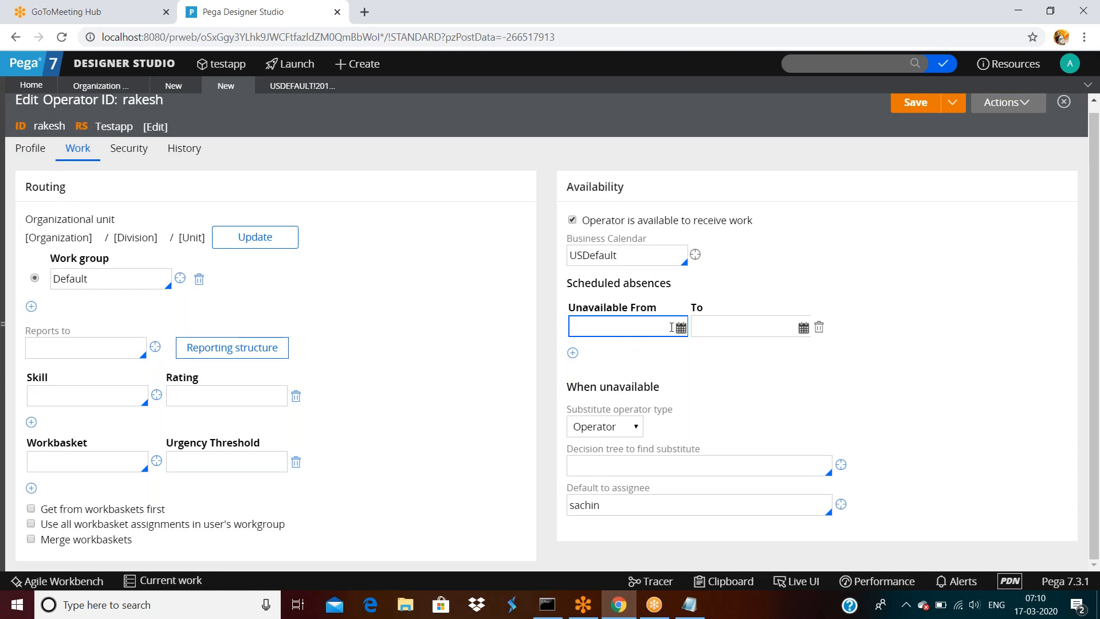
{"action": "left_click", "coordinate": [738, 330]}
{"action": "left_click", "coordinate": [26, 149]}
{"action": "left_click", "coordinate": [114, 159]}
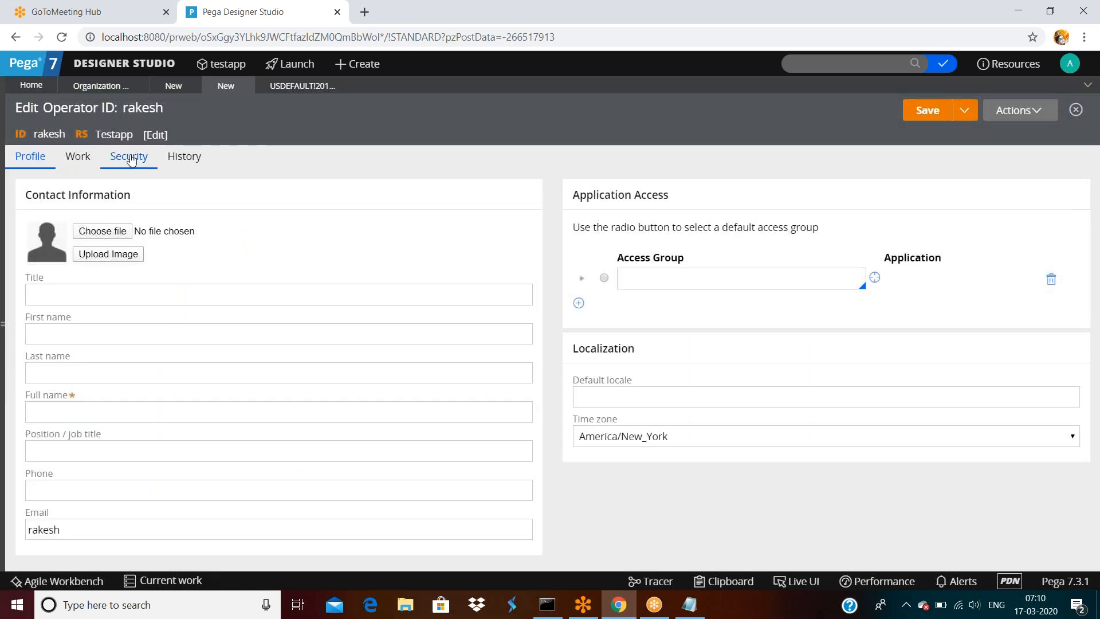
{"action": "left_click", "coordinate": [86, 157]}
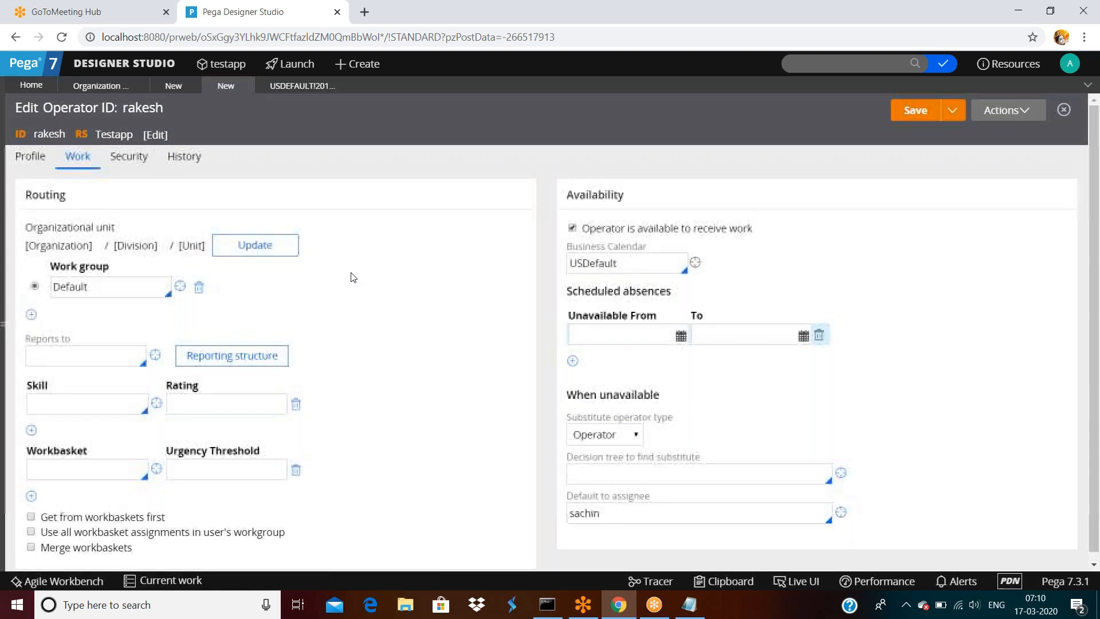
{"action": "scroll", "coordinate": [351, 284], "scroll_direction": "down", "scroll_amount": 1}
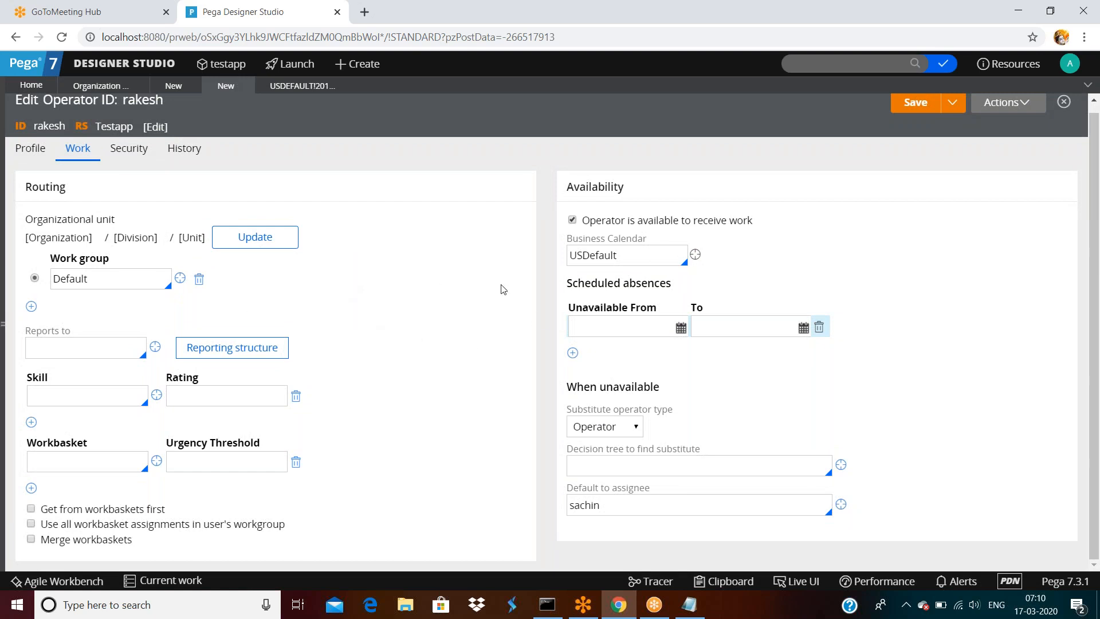
{"action": "left_click", "coordinate": [631, 333]}
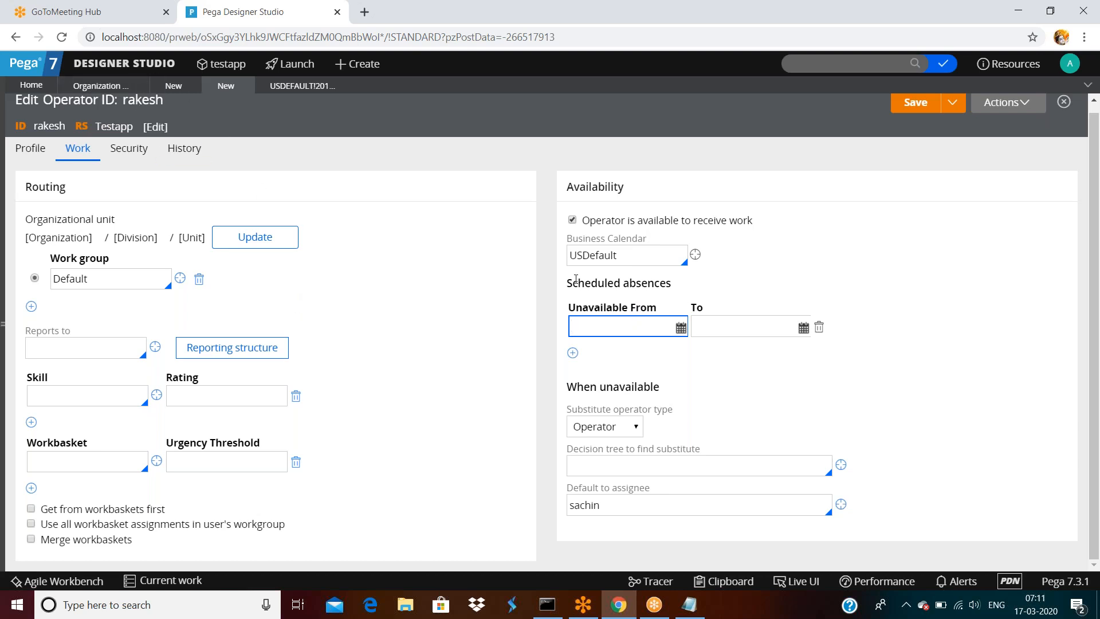
{"action": "left_click_drag", "start_coordinate": [566, 288], "coordinate": [666, 286]}
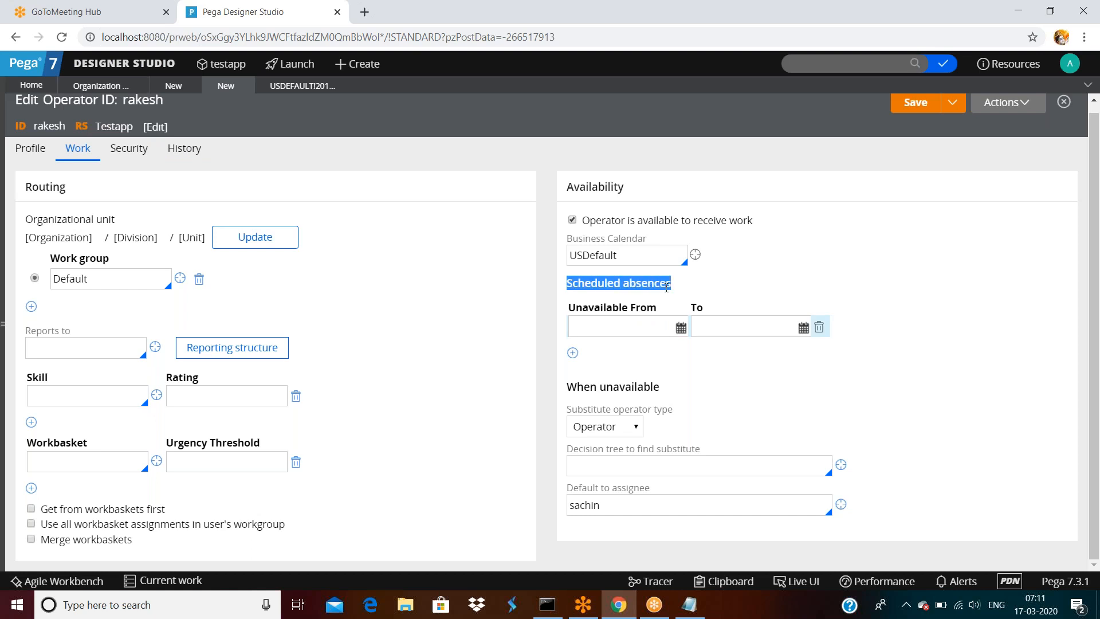
{"action": "left_click", "coordinate": [667, 288]}
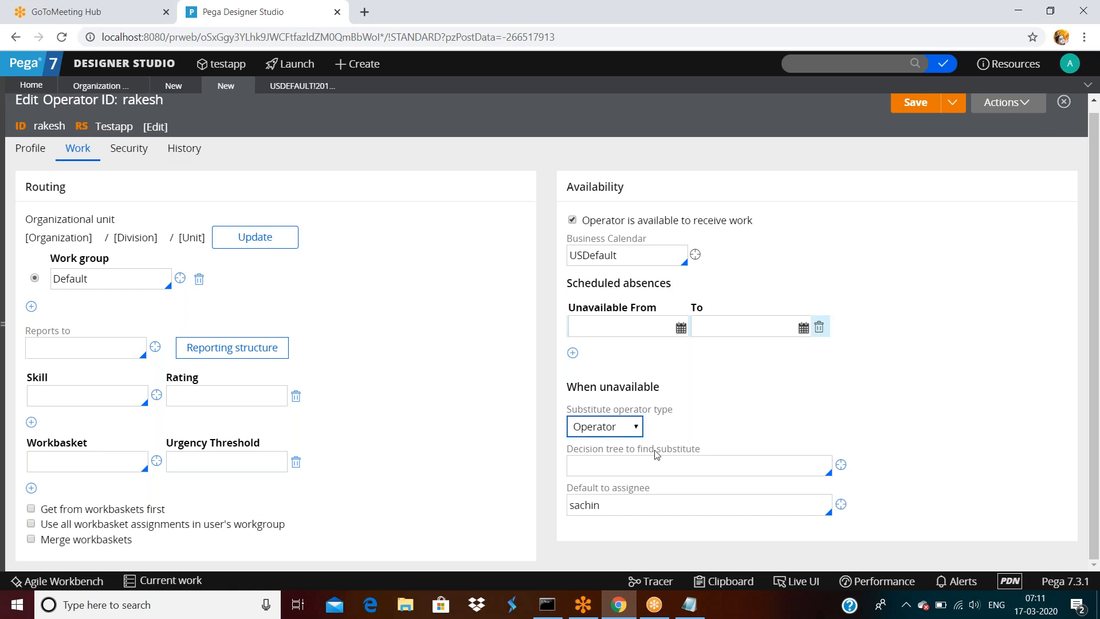
{"action": "double_click", "coordinate": [648, 505]}
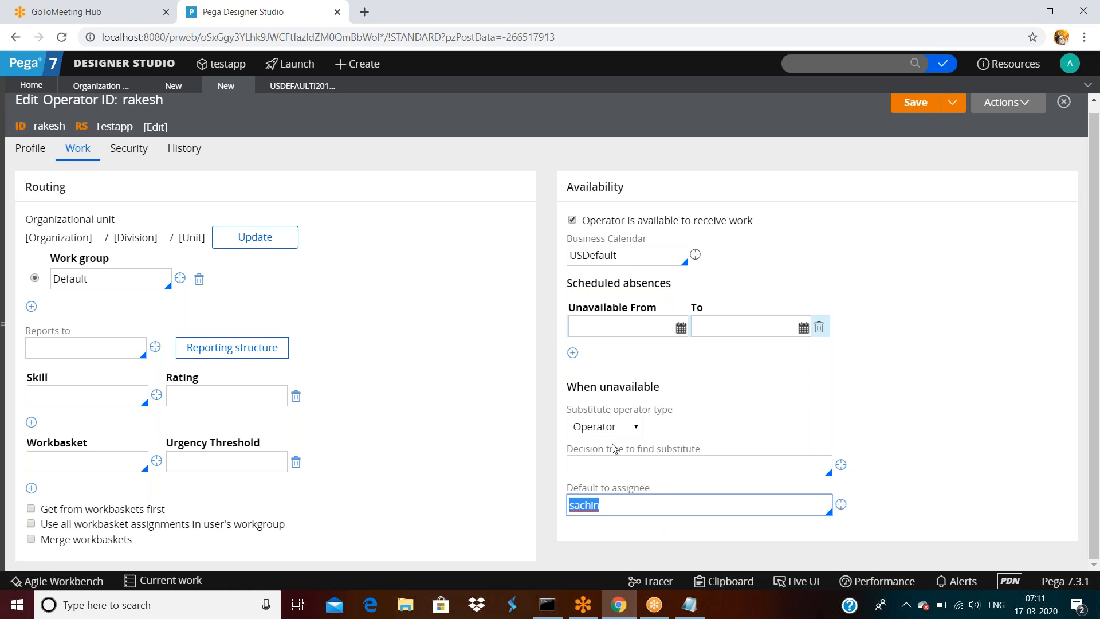
{"action": "left_click", "coordinate": [618, 325]}
{"action": "left_click", "coordinate": [633, 510]}
{"action": "double_click", "coordinate": [633, 510]}
{"action": "scroll", "coordinate": [499, 363], "scroll_direction": "up", "scroll_amount": 1}
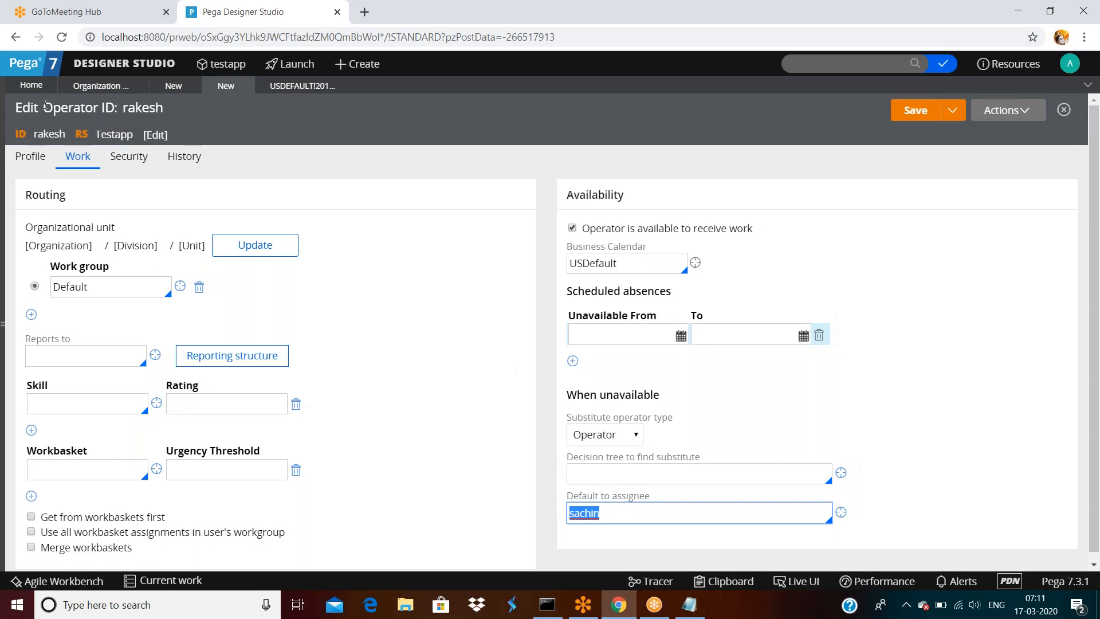
{"action": "left_click_drag", "start_coordinate": [44, 104], "coordinate": [163, 108]}
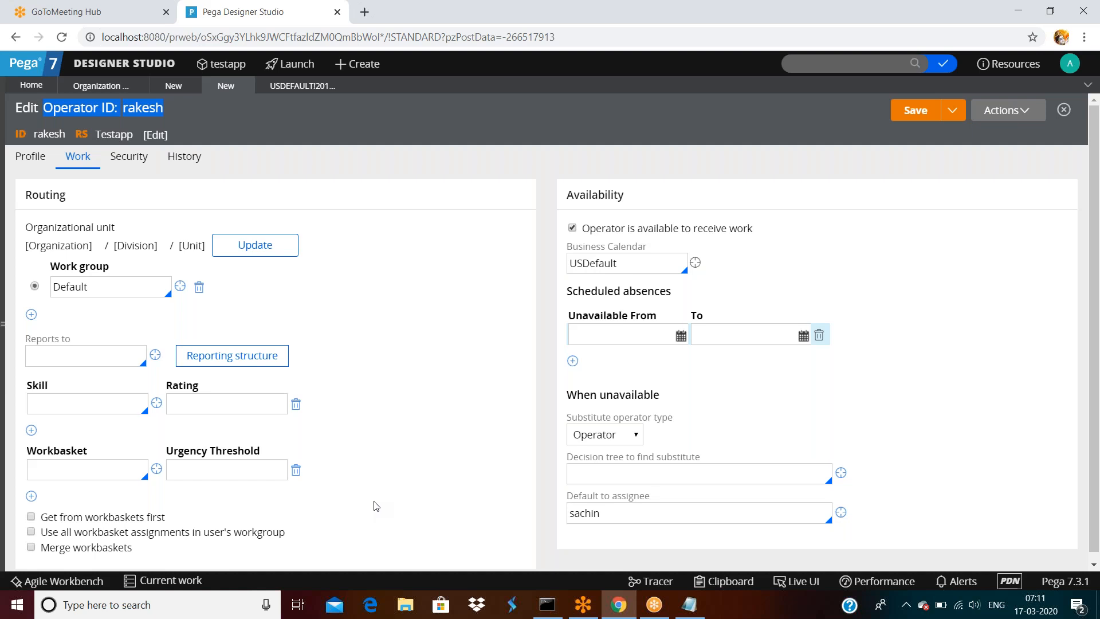
{"action": "scroll", "coordinate": [376, 505], "scroll_direction": "down", "scroll_amount": 1}
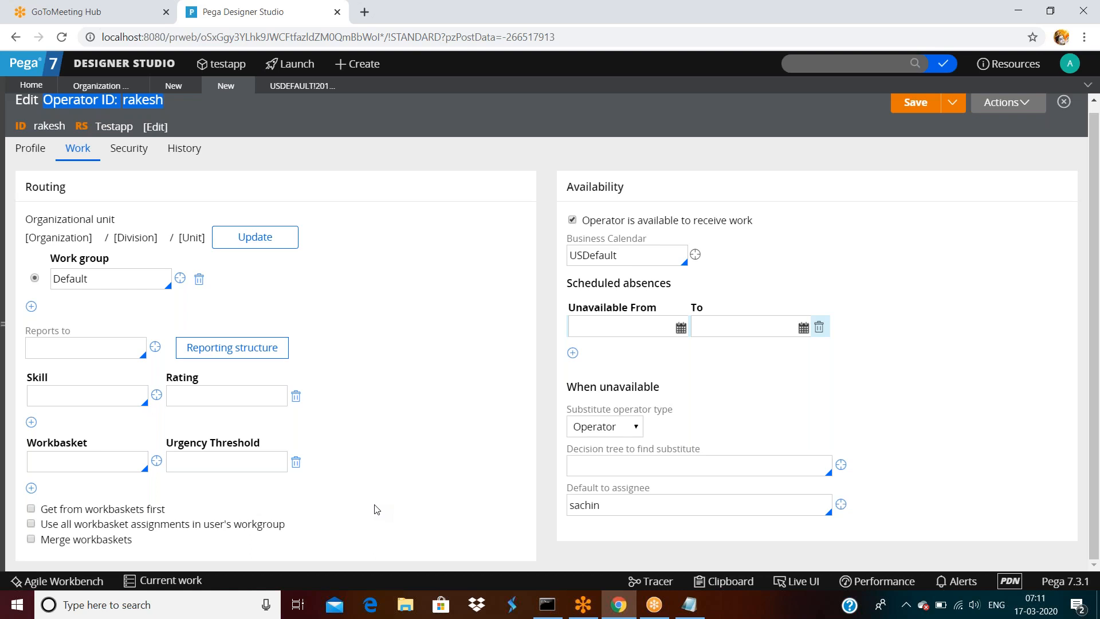
{"action": "left_click", "coordinate": [405, 204]}
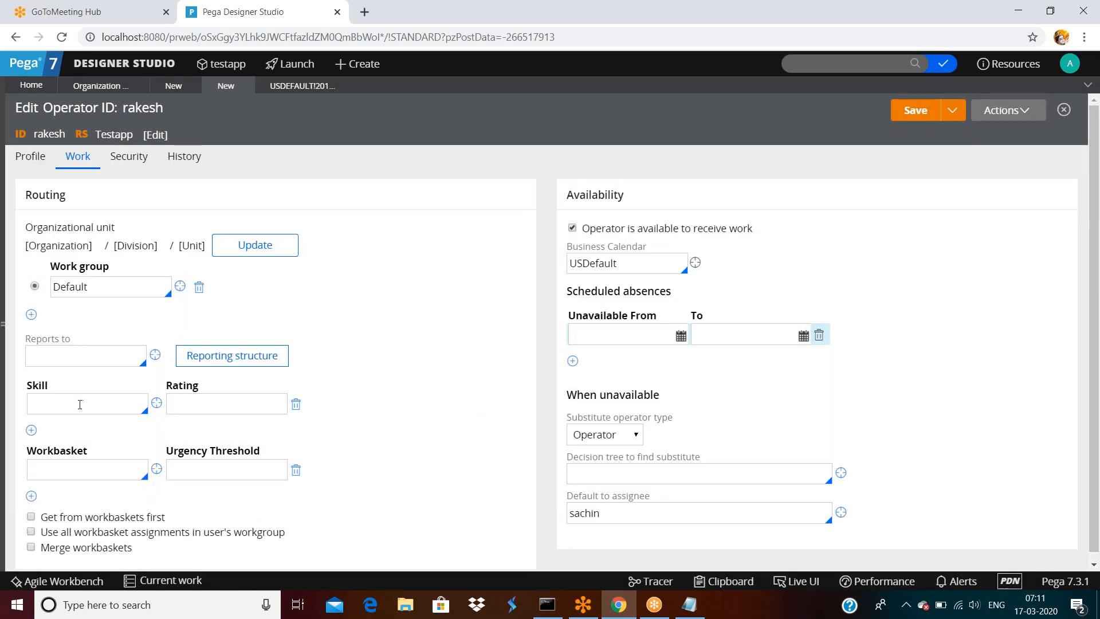
{"action": "left_click", "coordinate": [218, 404]}
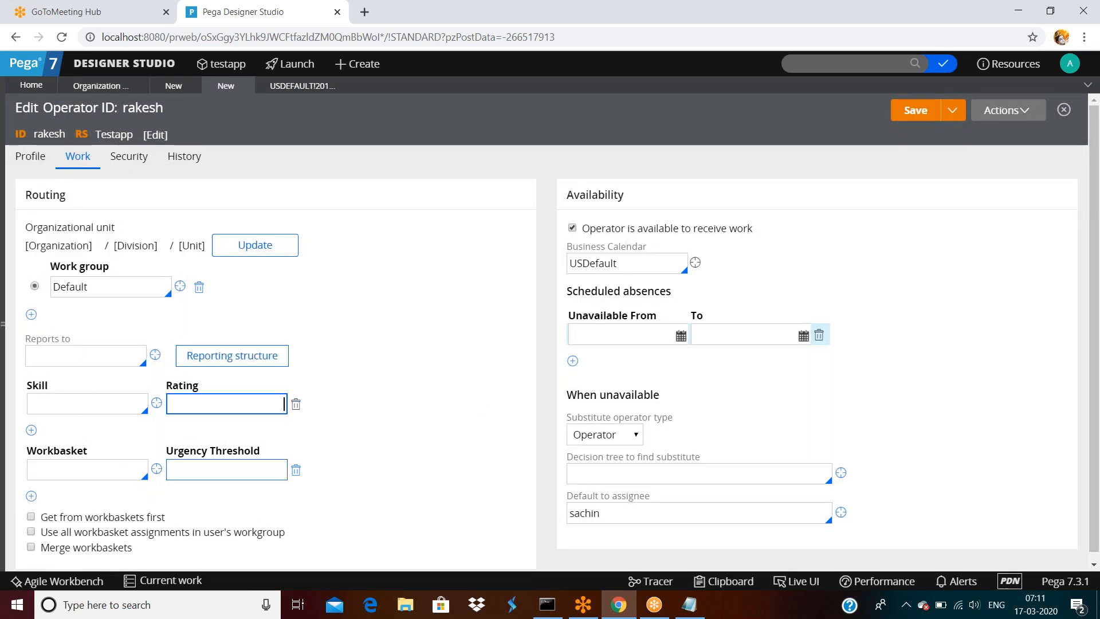
{"action": "left_click", "coordinate": [282, 517]}
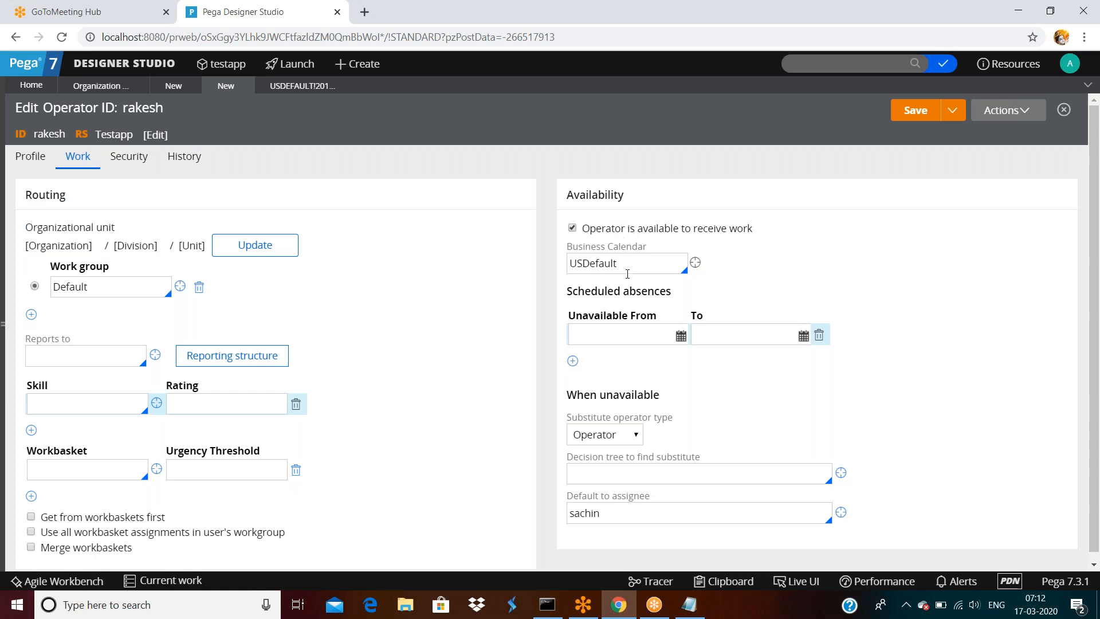
{"action": "left_click", "coordinate": [635, 328]}
{"action": "scroll", "coordinate": [631, 428], "scroll_direction": "down", "scroll_amount": 1}
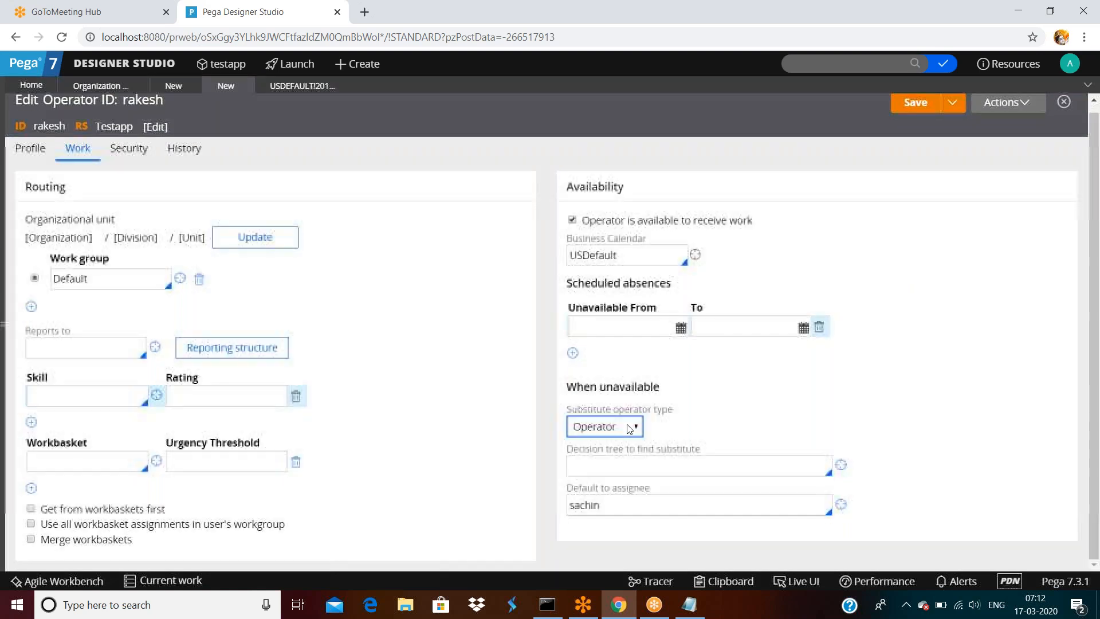
- View the operator's profile details, then its Security access settings
{"action": "left_click", "coordinate": [23, 150]}
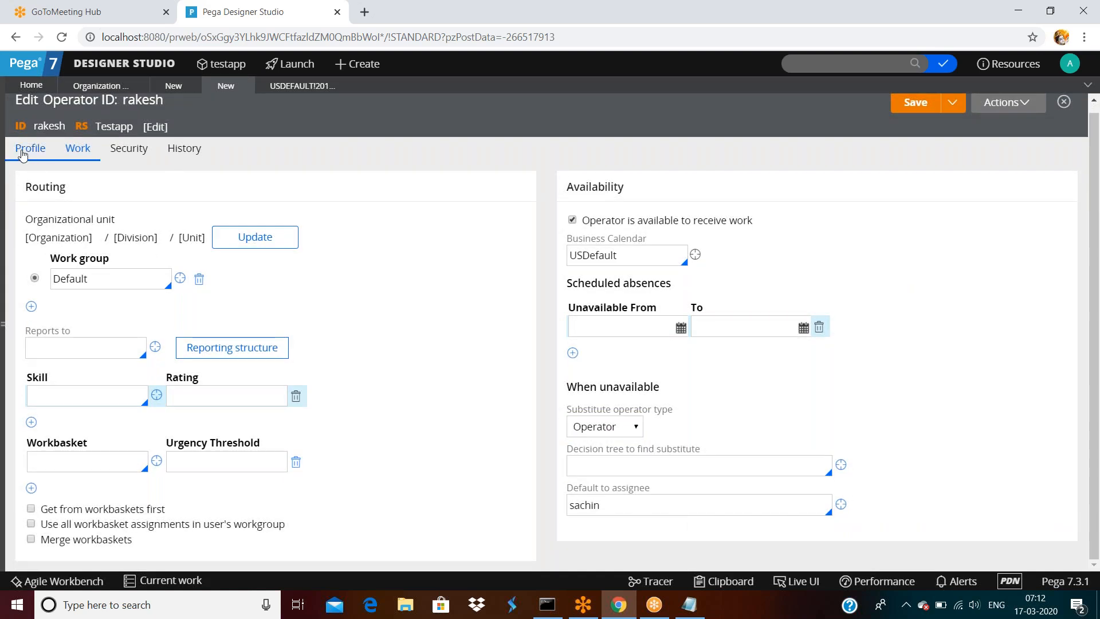
{"action": "left_click", "coordinate": [105, 298]}
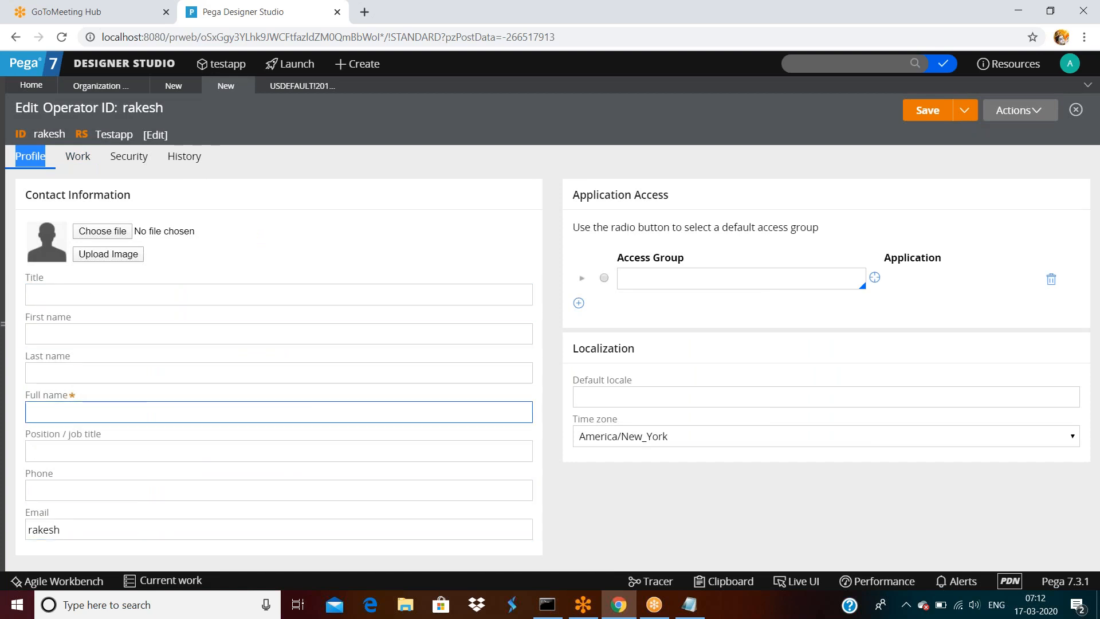
{"action": "left_click", "coordinate": [132, 162]}
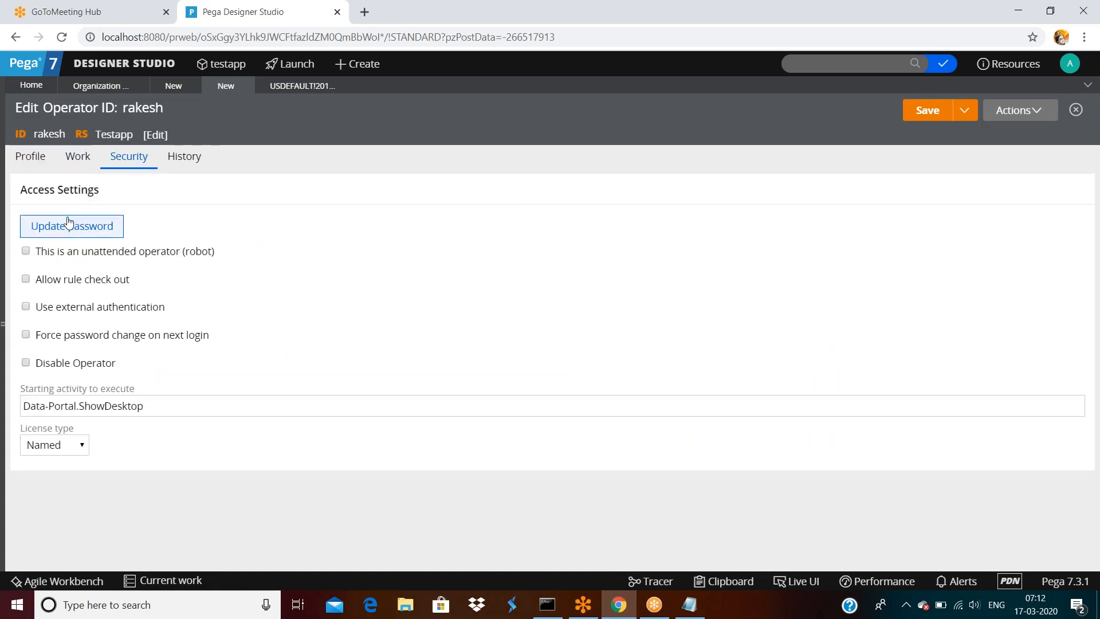
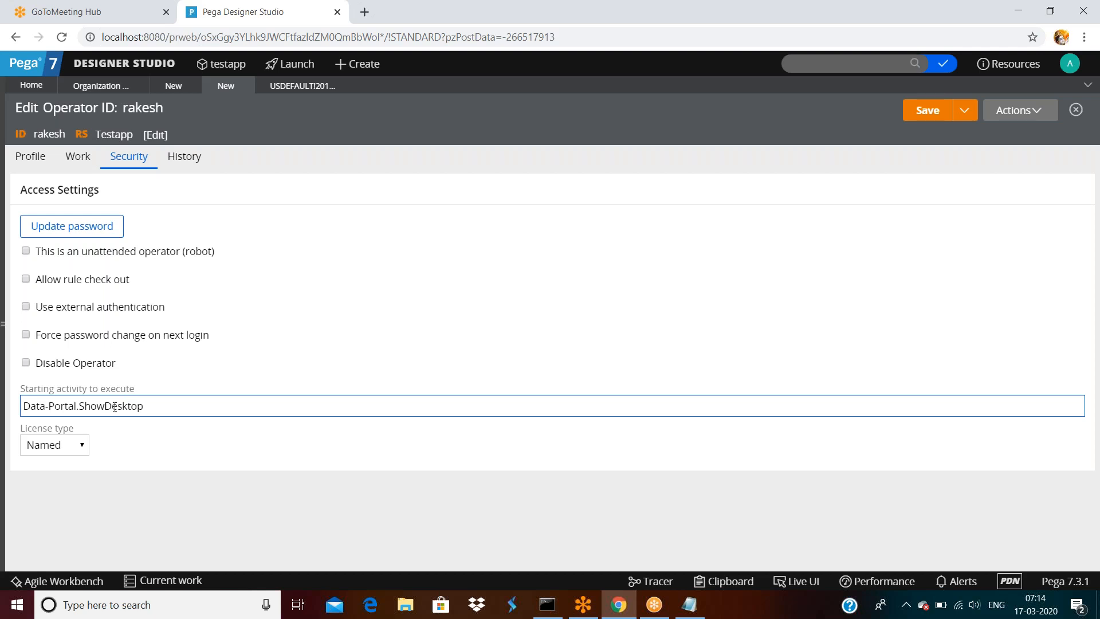
- Copy the ShowDesktop activity name and paste two copies at the start of Starting activity
{"action": "double_click", "coordinate": [112, 407]}
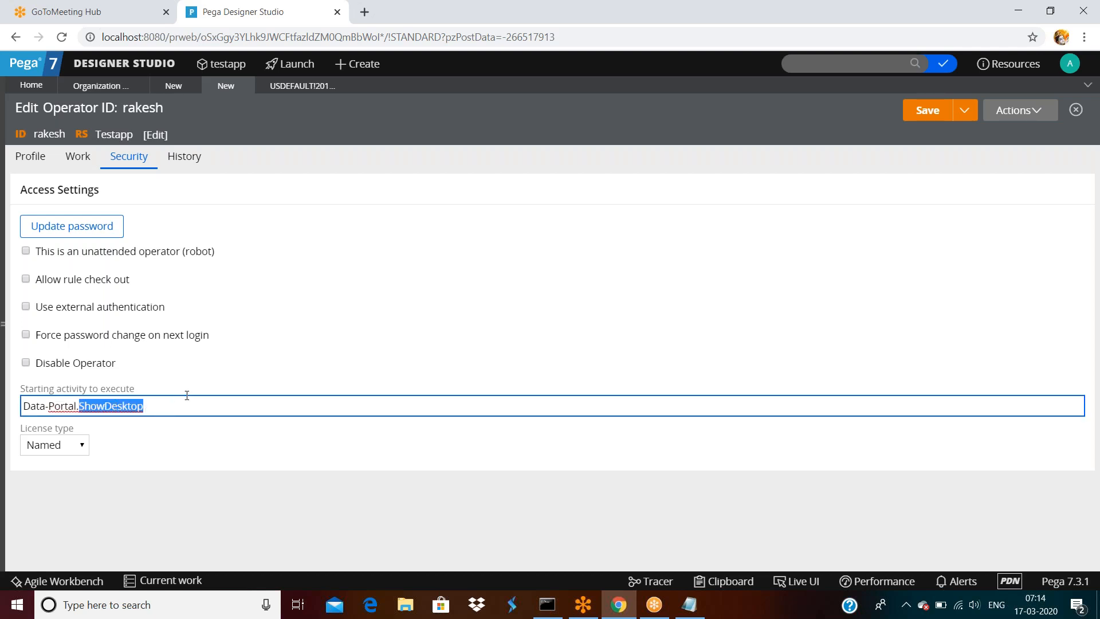
{"action": "key", "text": "ctrl+c"}
{"action": "key", "text": "Home"}
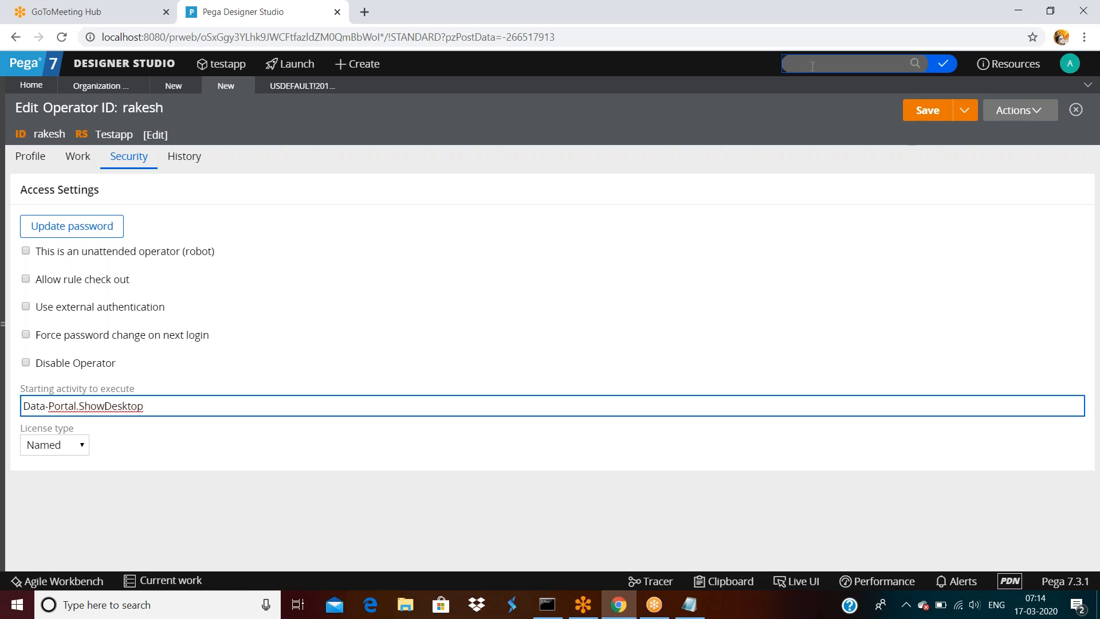
{"action": "key", "text": "ctrl+v"}
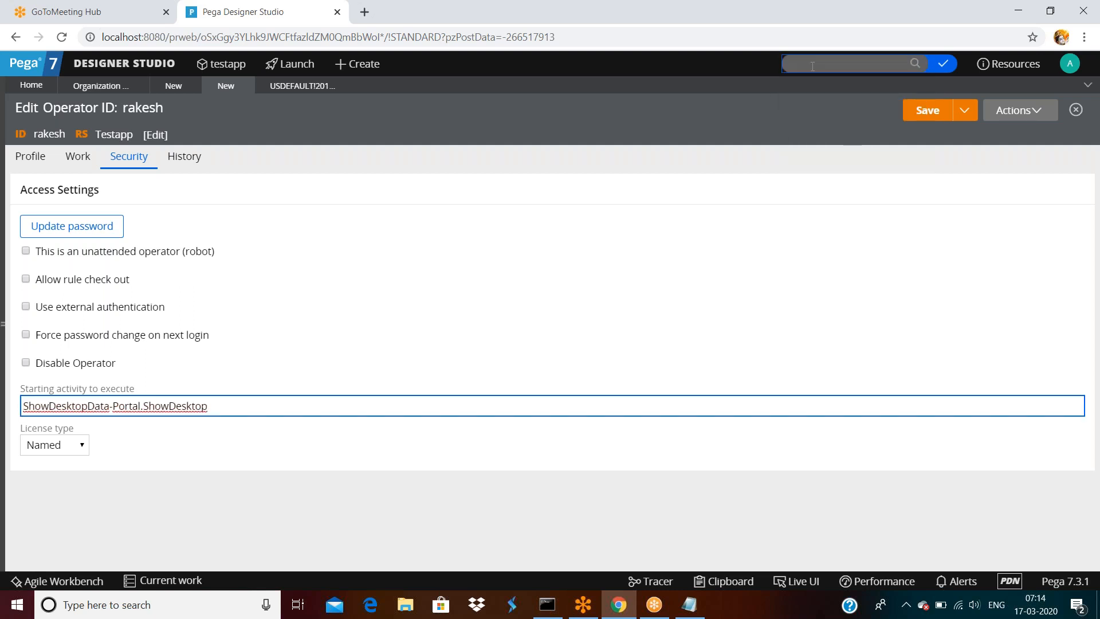
{"action": "key", "text": "ctrl+v"}
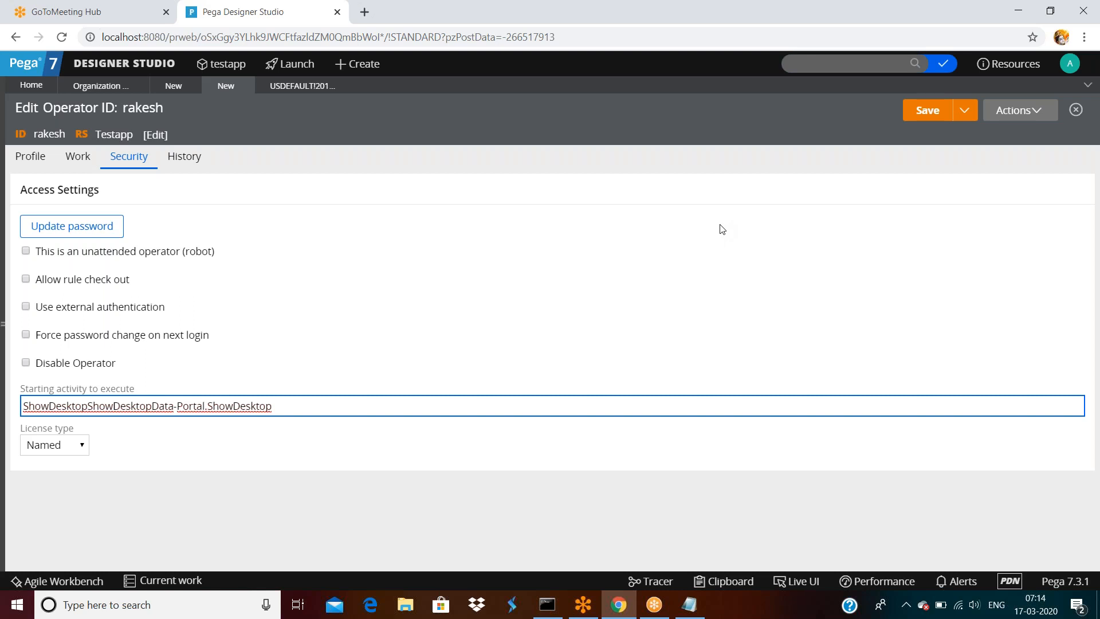
- Reselect ShowDesktop, paste two more copies at the field start, and close the operator page
{"action": "left_click", "coordinate": [296, 406]}
{"action": "key", "text": "ctrl+a"}
{"action": "double_click", "coordinate": [252, 405]}
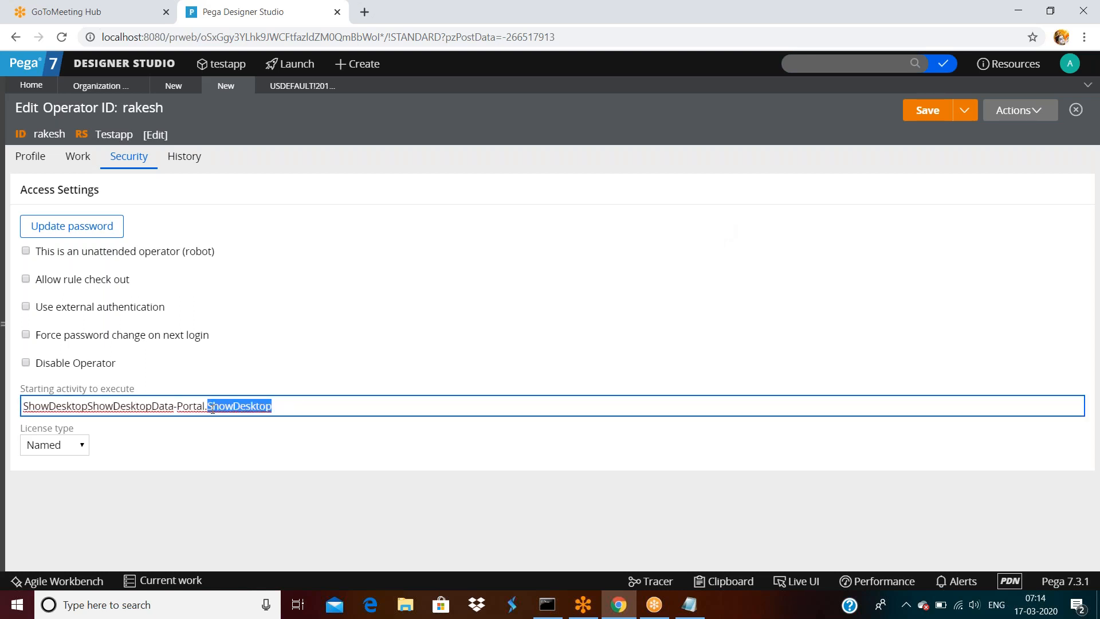
{"action": "key", "text": "Home"}
{"action": "key", "text": "ctrl+v"}
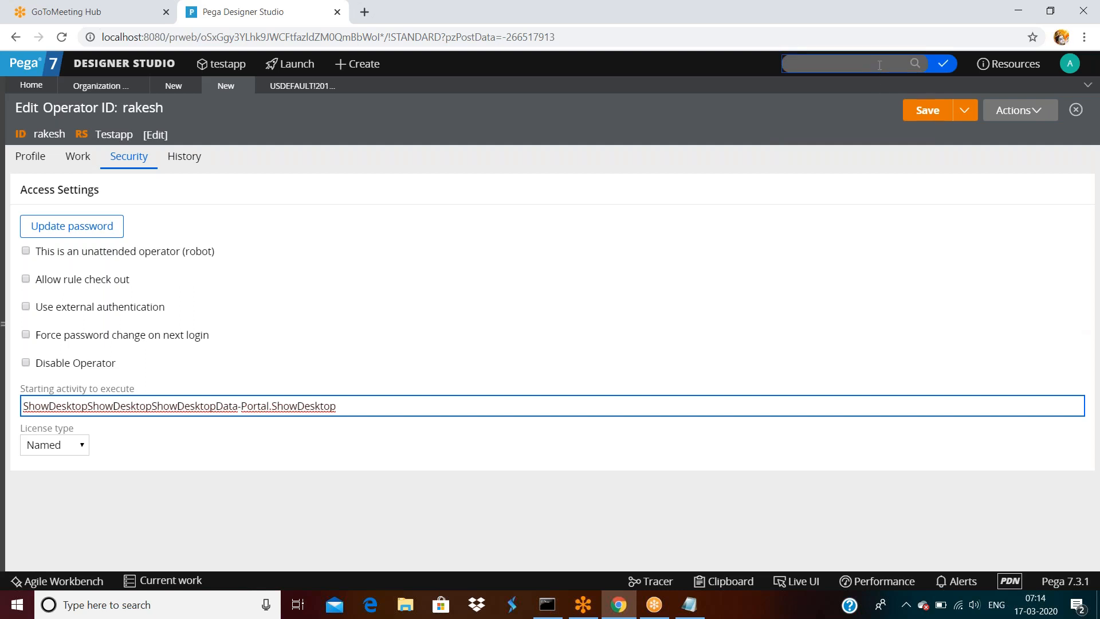
{"action": "key", "text": "ctrl+v"}
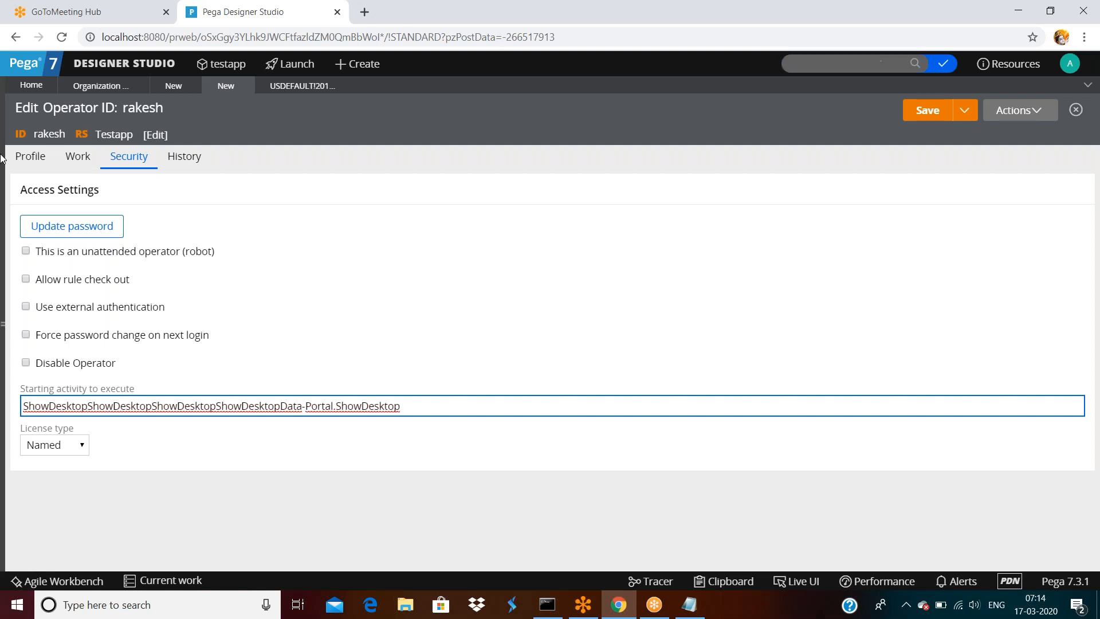
{"action": "left_click", "coordinate": [244, 86]}
- Discard the unsaved operator edits, search for ShowDesktop, and open its activity
{"action": "left_click", "coordinate": [730, 361]}
{"action": "left_click", "coordinate": [840, 63]}
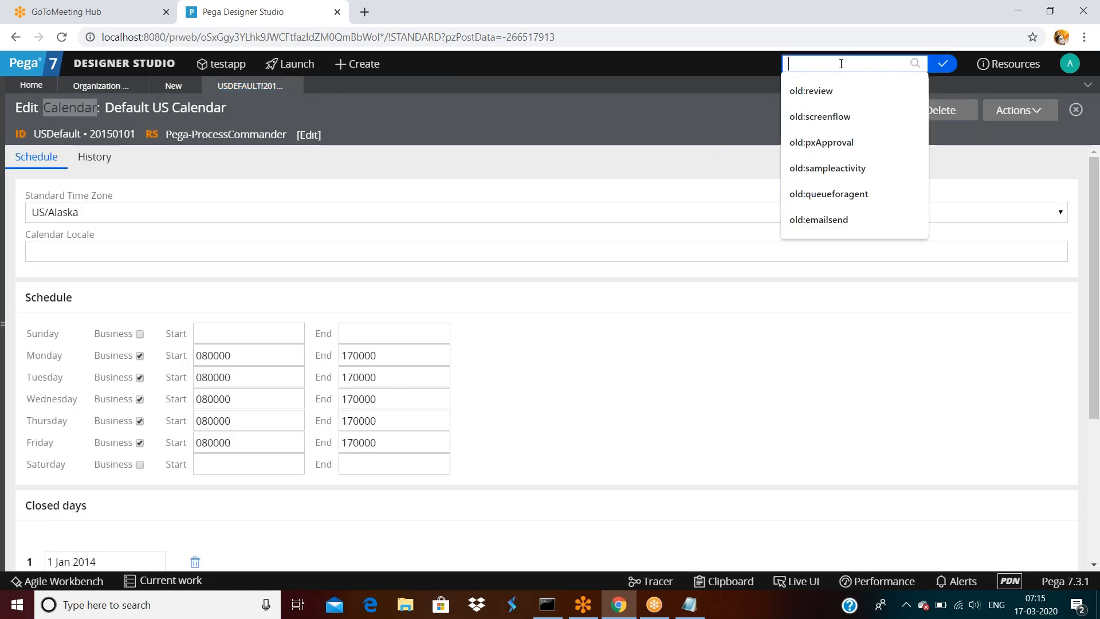
{"action": "key", "text": "ctrl+v"}
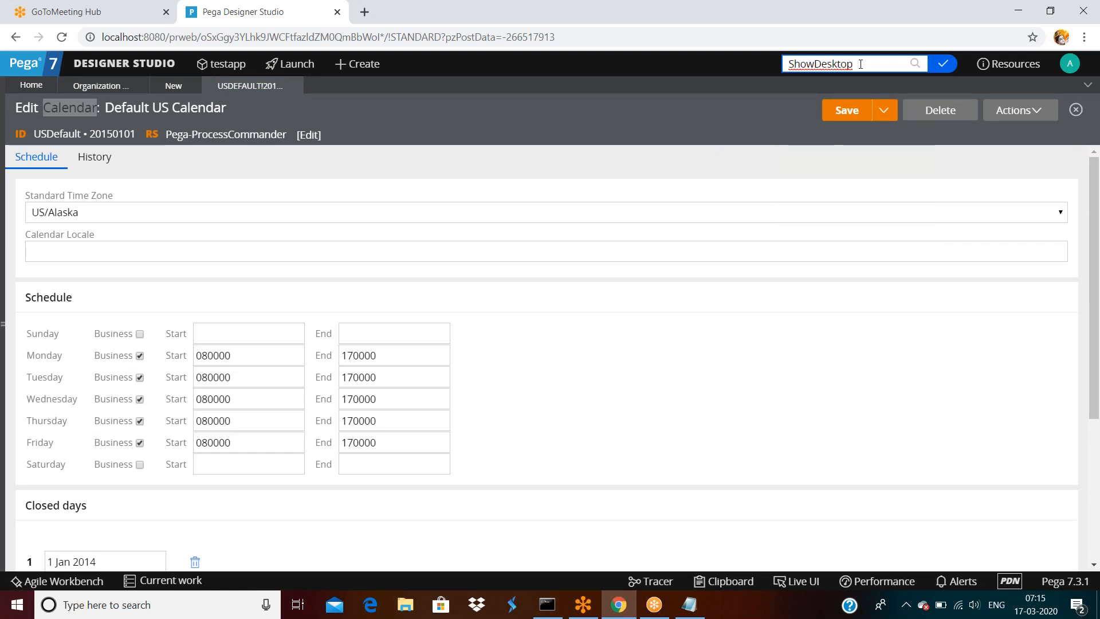
{"action": "key", "text": "Return"}
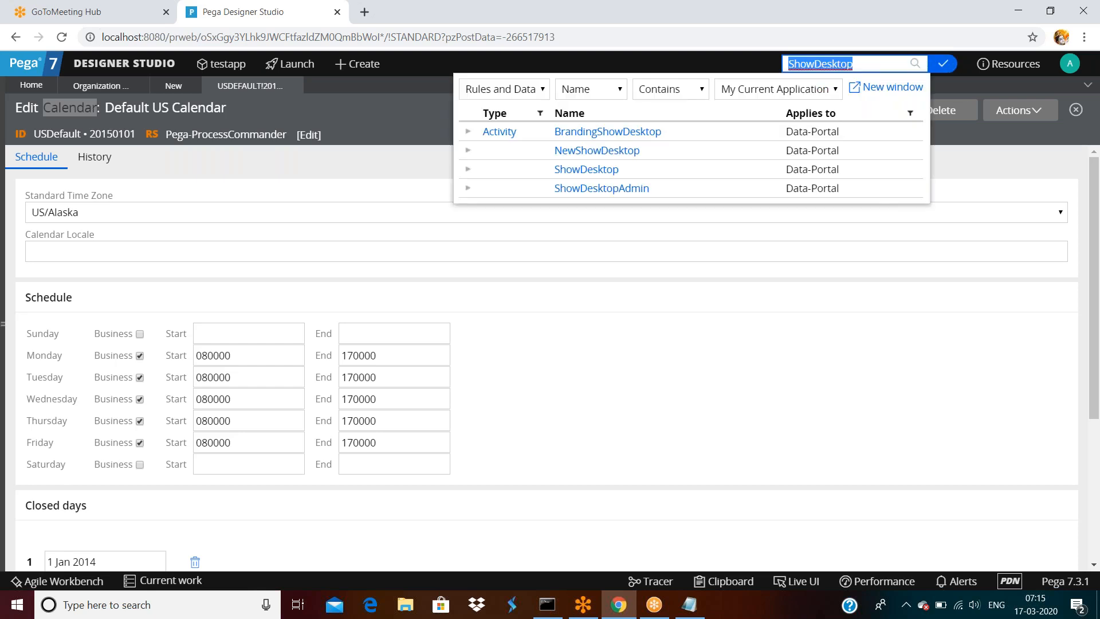
{"action": "left_click", "coordinate": [609, 171]}
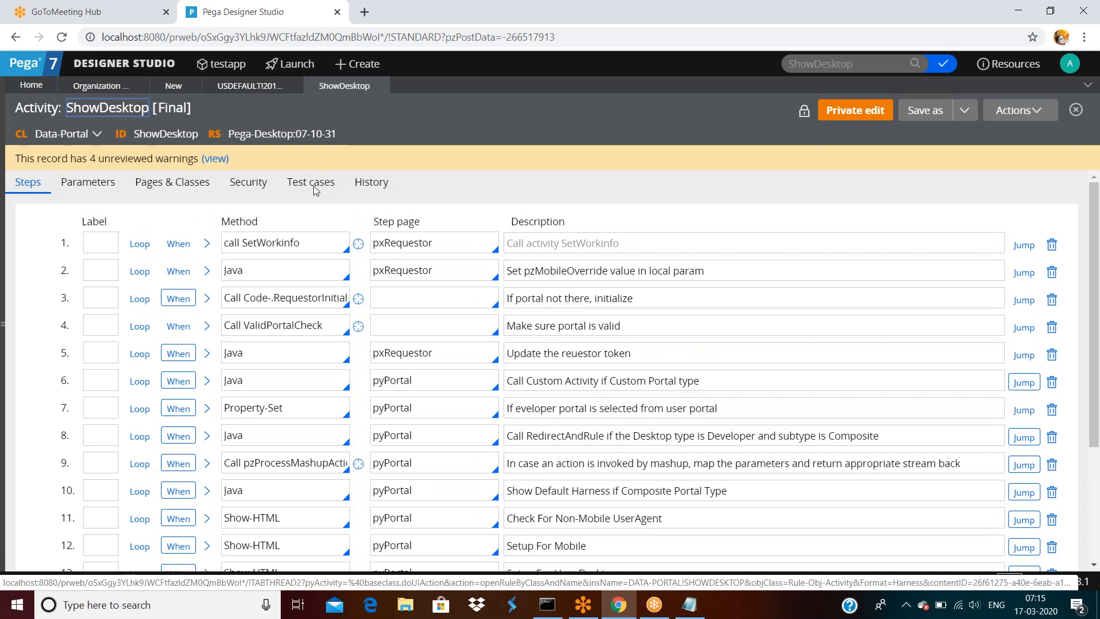
- Look through the ShowDesktop activity's 17 steps, then return to the Organization operators list
{"action": "scroll", "coordinate": [859, 332], "scroll_direction": "down", "scroll_amount": 3}
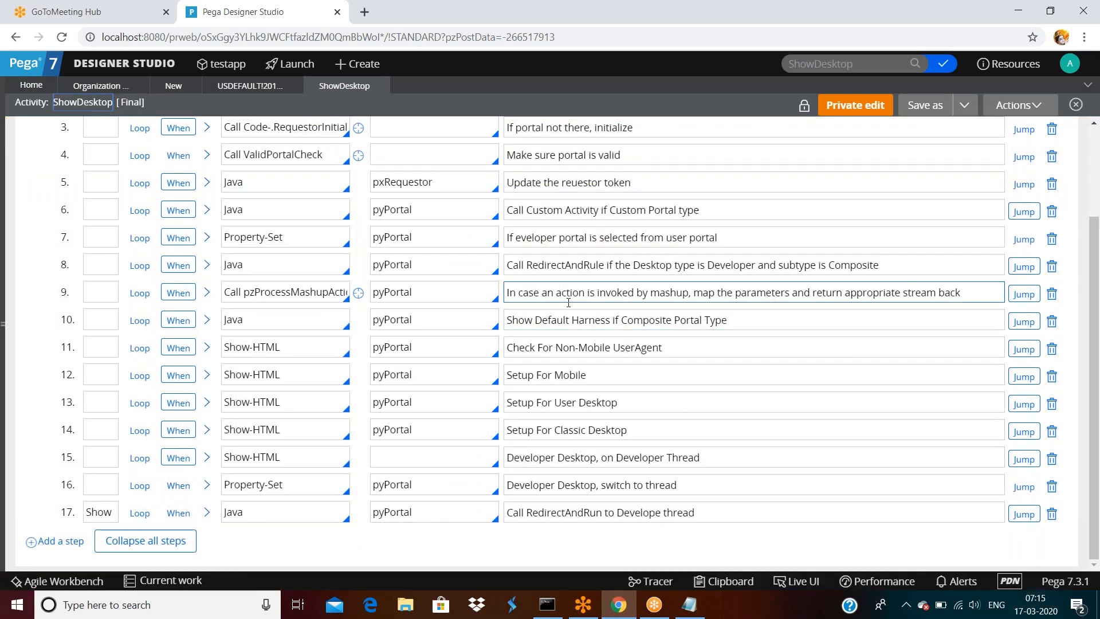
{"action": "scroll", "coordinate": [539, 290], "scroll_direction": "up", "scroll_amount": 3}
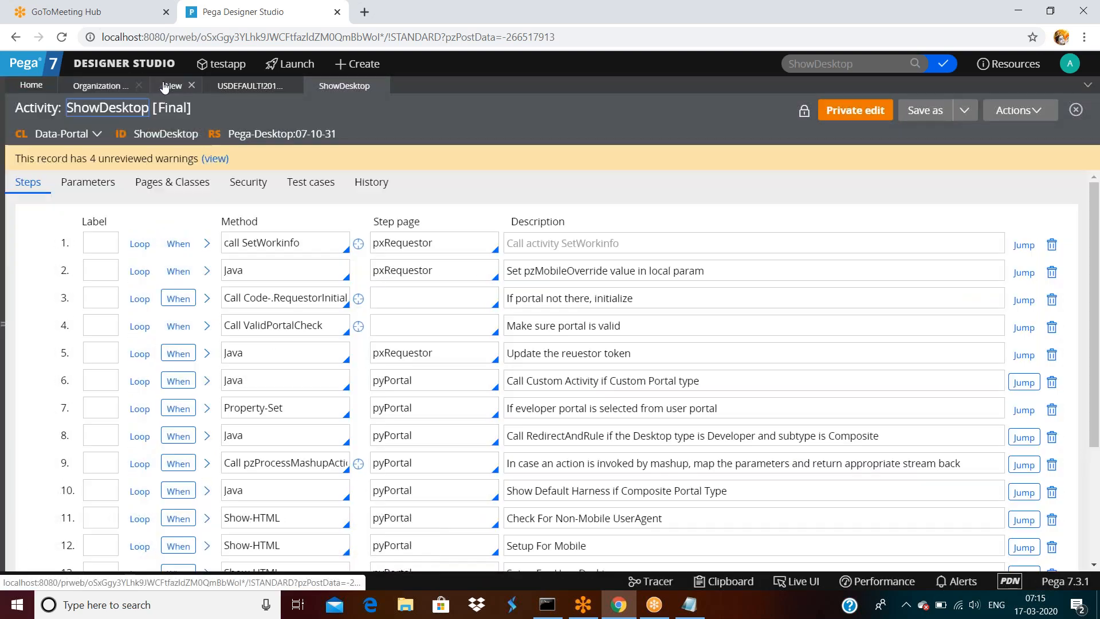
{"action": "left_click", "coordinate": [109, 90]}
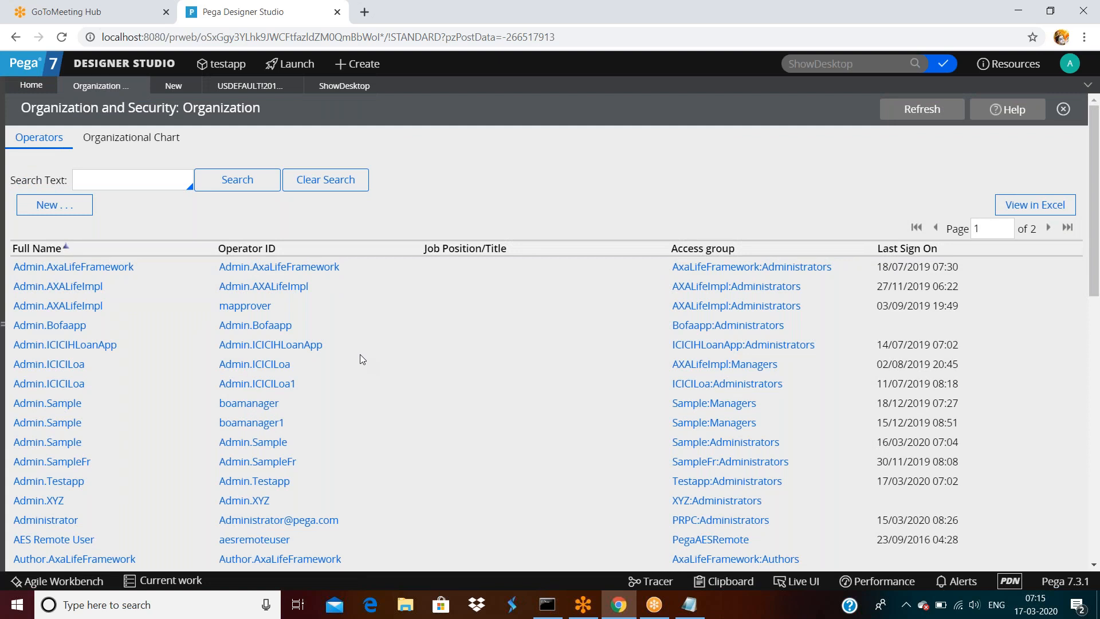
- Create operator 'asdfsf' with description 'asdfsaf' and check its Work and Security settings
{"action": "left_click", "coordinate": [61, 205]}
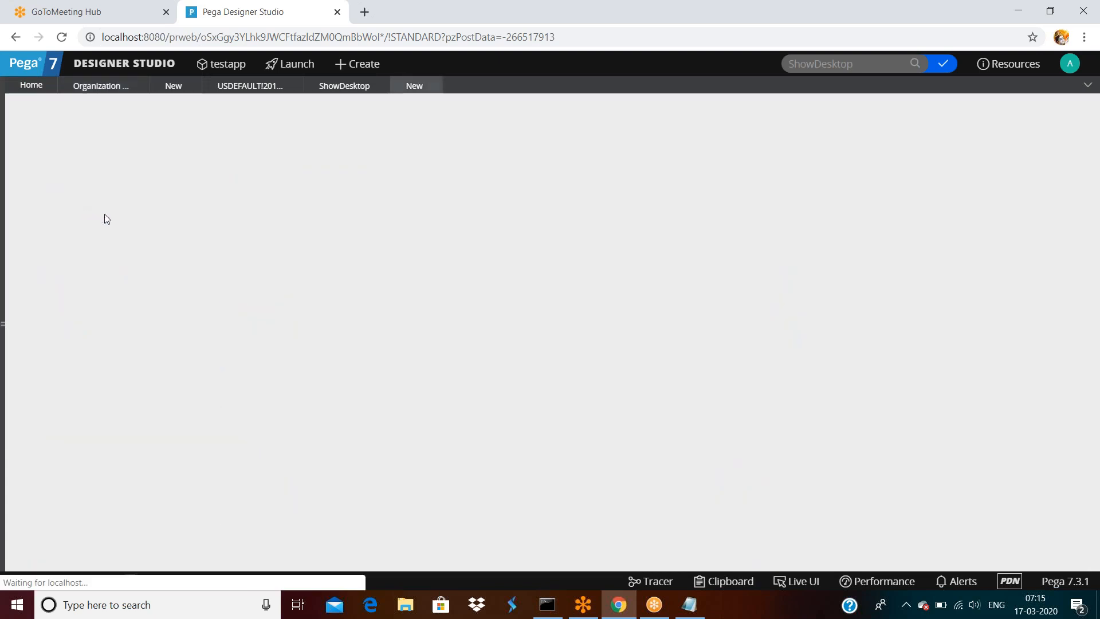
{"action": "type", "text": "asdfsaf"}
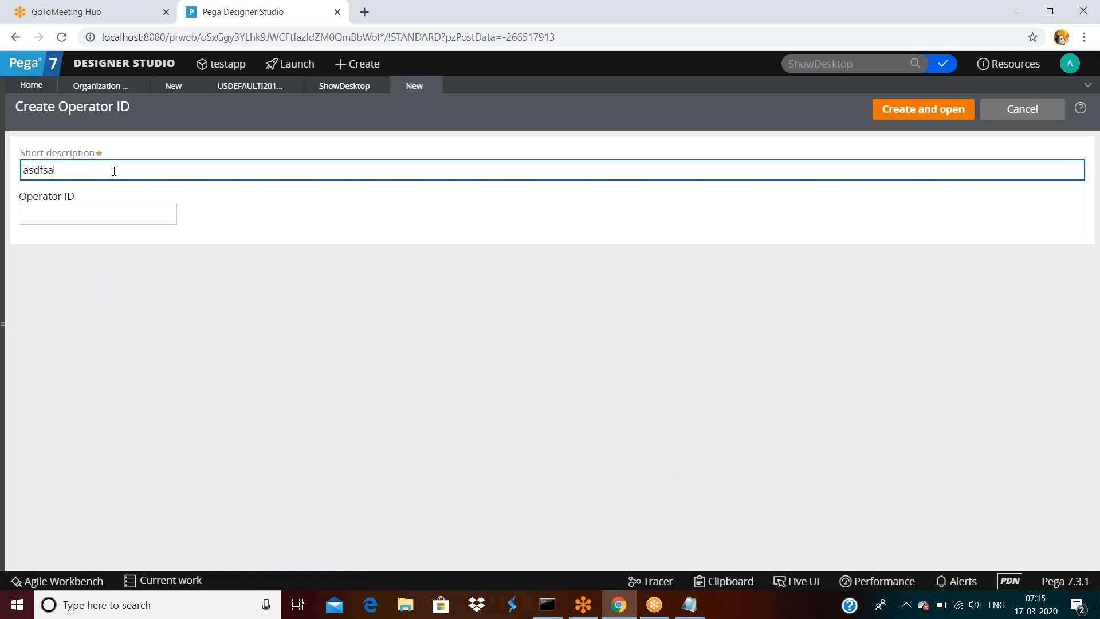
{"action": "left_click", "coordinate": [137, 214]}
{"action": "type", "text": "asdfsf"}
{"action": "left_click", "coordinate": [880, 109]}
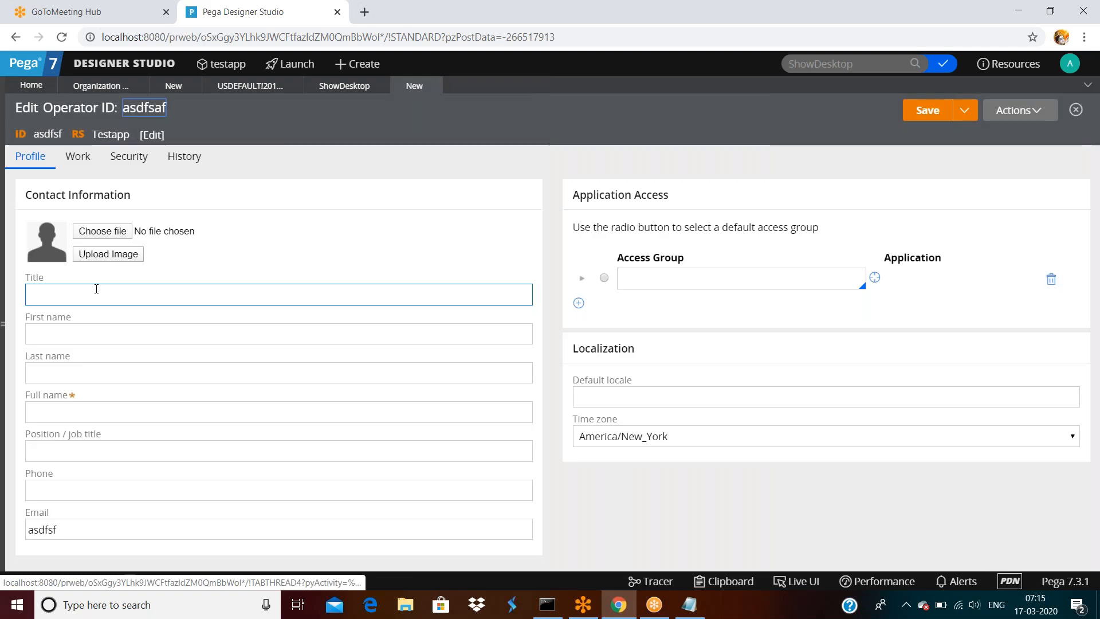
{"action": "left_click", "coordinate": [97, 166]}
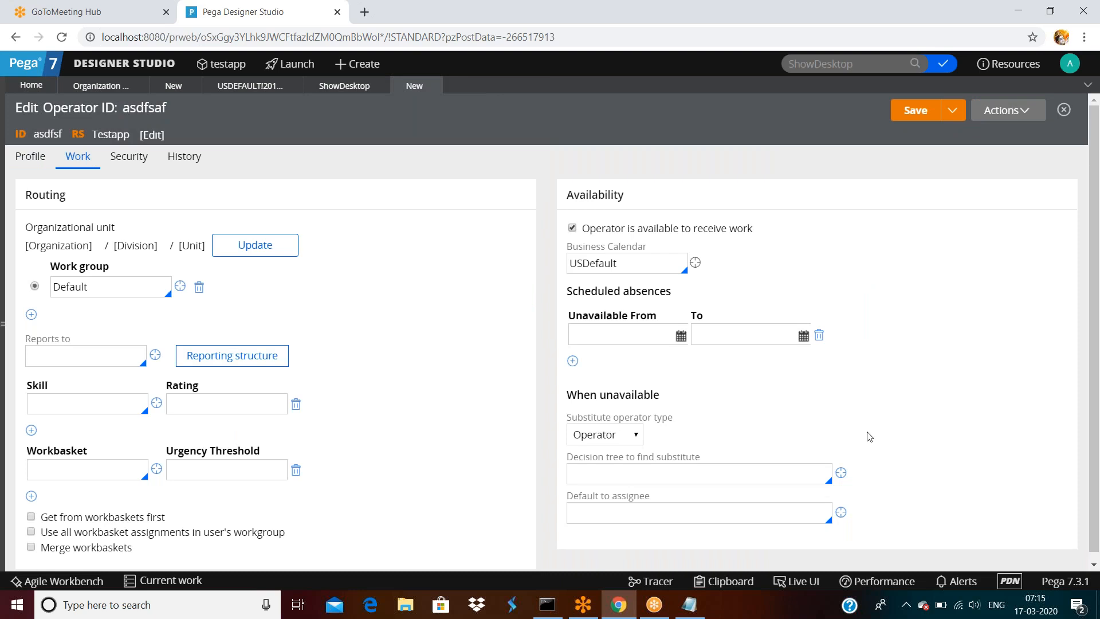
{"action": "left_click", "coordinate": [128, 166]}
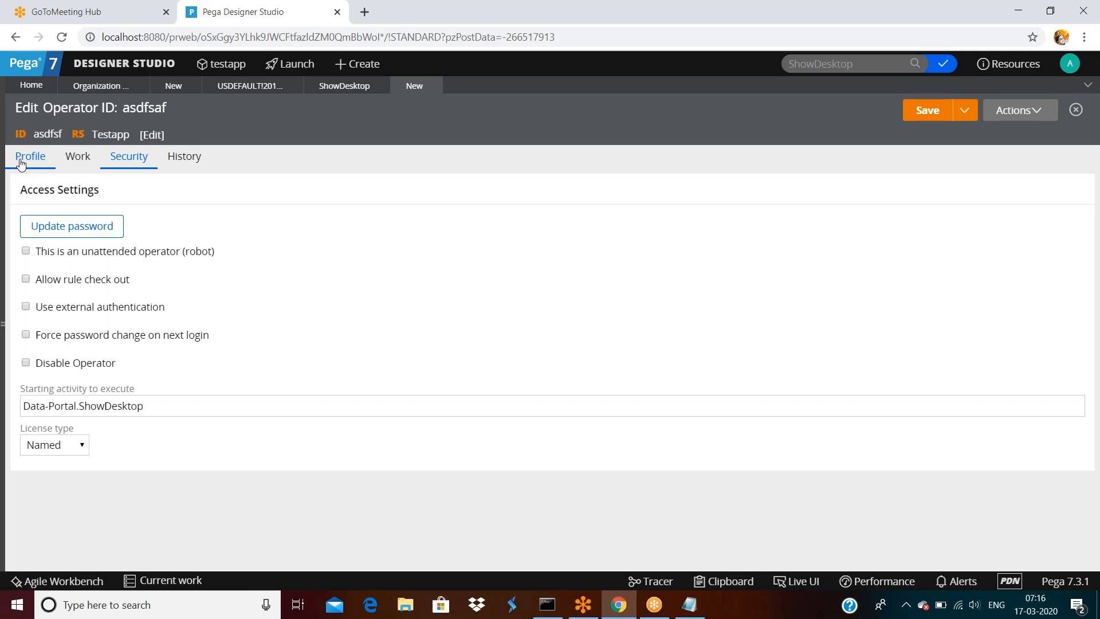
- Return to the new operator's Profile and highlight its empty Application Access section
{"action": "left_click", "coordinate": [21, 163]}
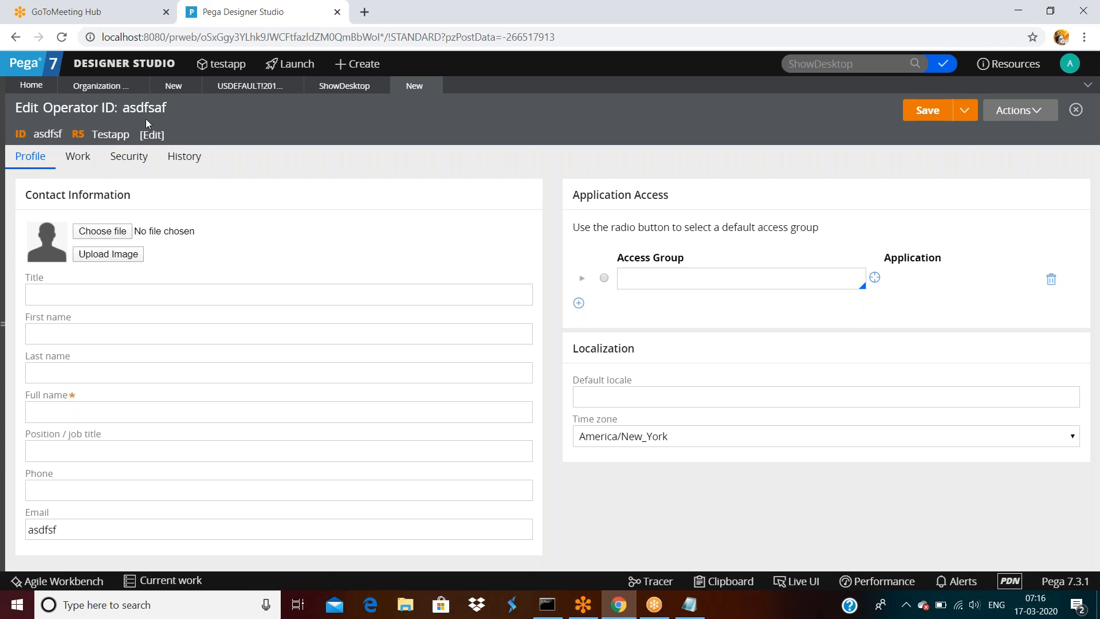
{"action": "left_click_drag", "start_coordinate": [573, 196], "coordinate": [681, 201]}
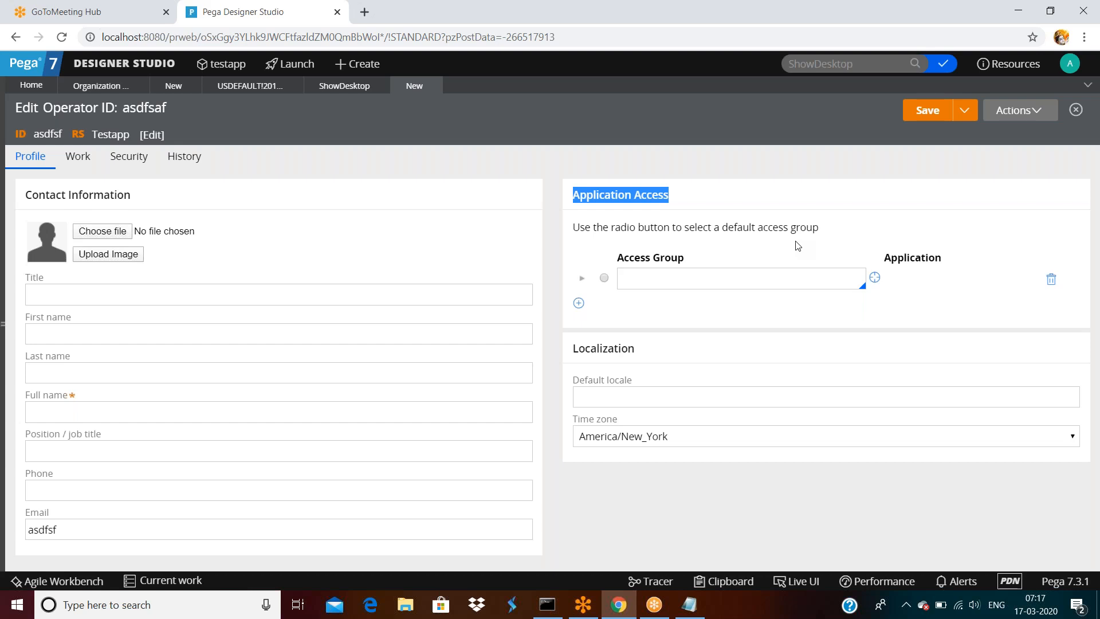
- Browse the new operator's Profile, Work and Security tabs, then open your own operator record
{"action": "left_click", "coordinate": [581, 236]}
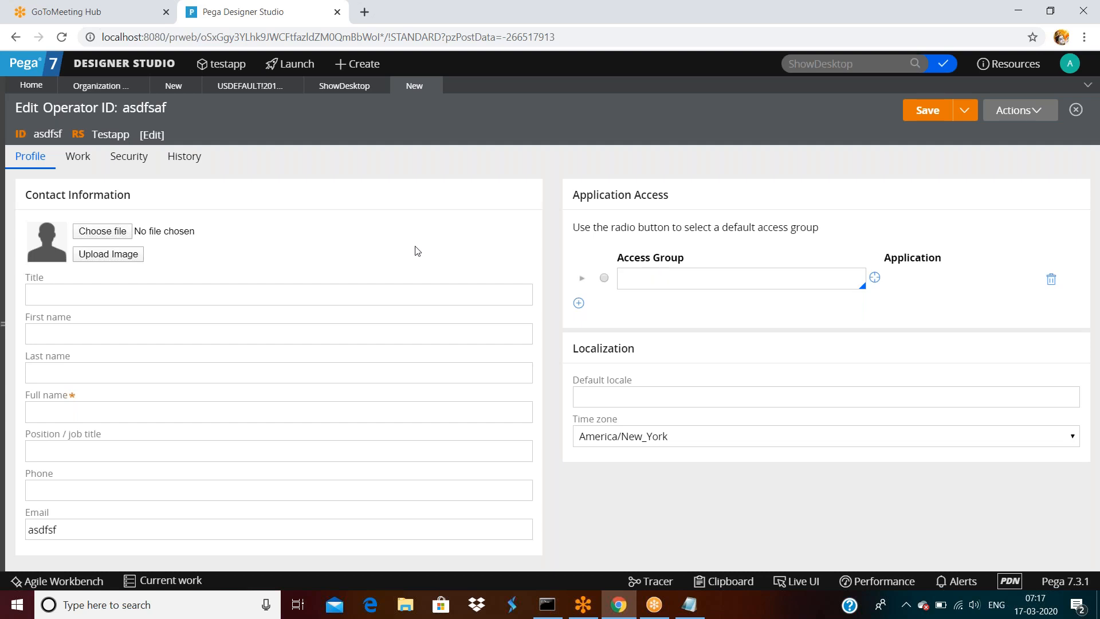
{"action": "left_click", "coordinate": [174, 290]}
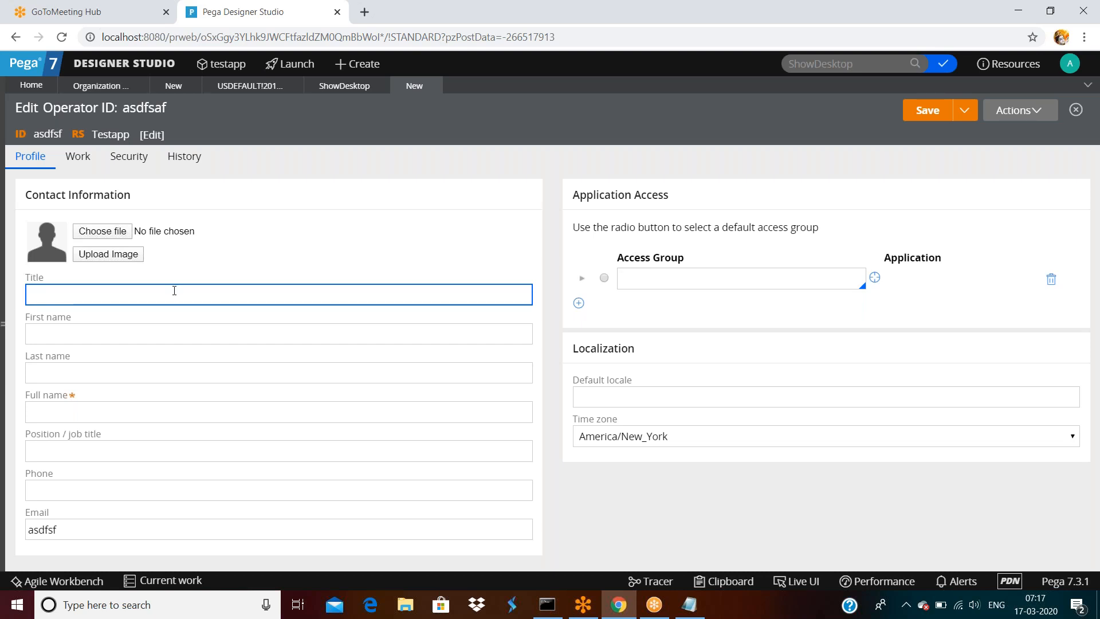
{"action": "left_click", "coordinate": [745, 397]}
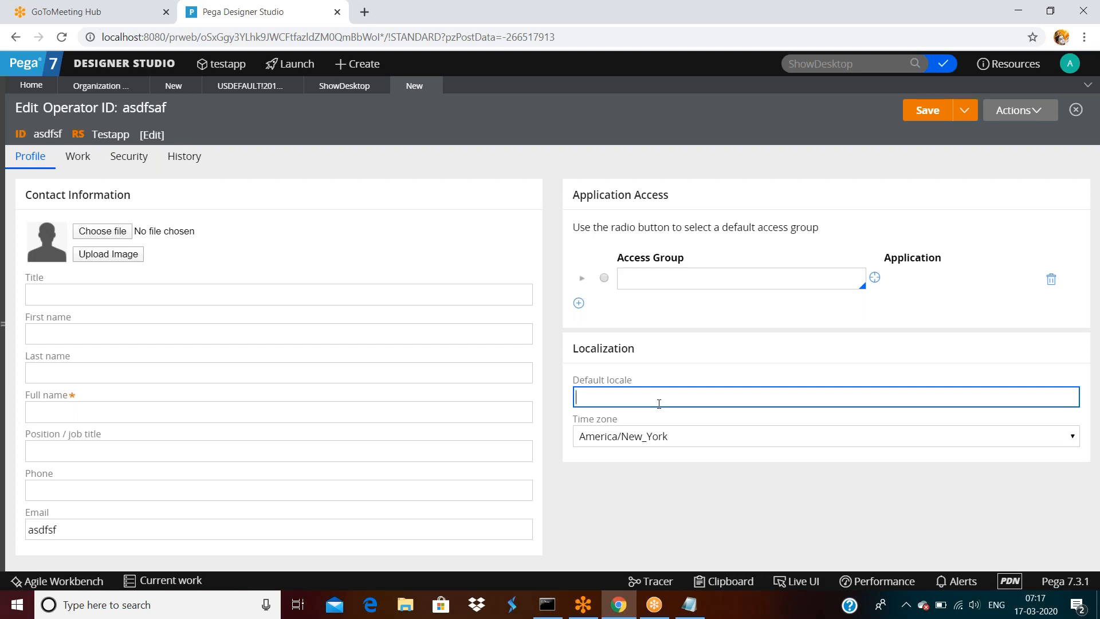
{"action": "left_click", "coordinate": [1068, 65]}
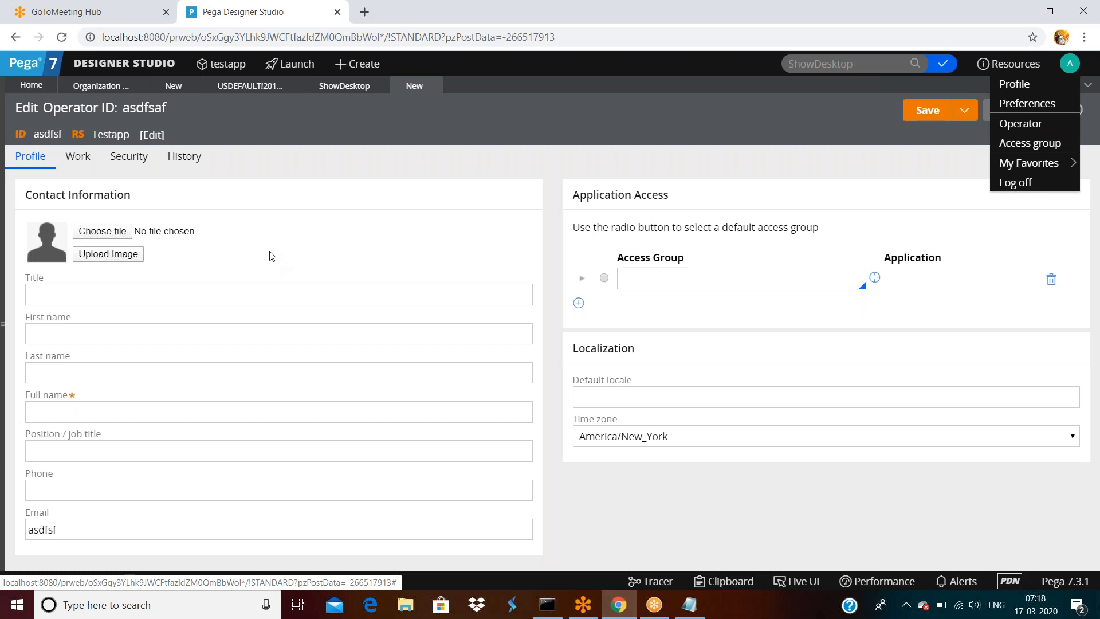
{"action": "left_click", "coordinate": [84, 326]}
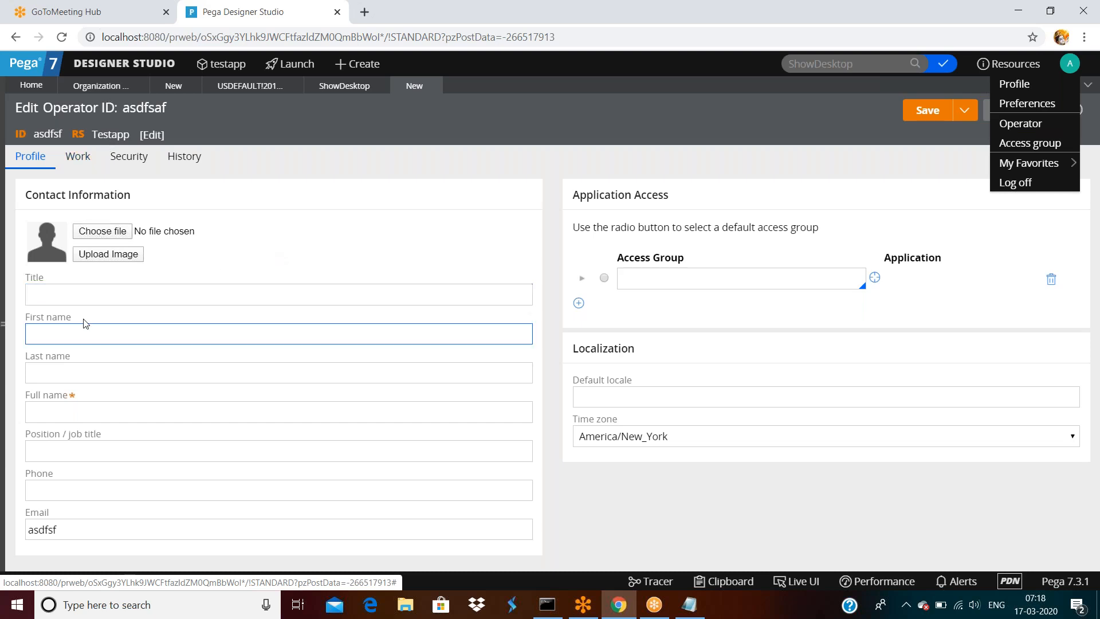
{"action": "left_click", "coordinate": [76, 159]}
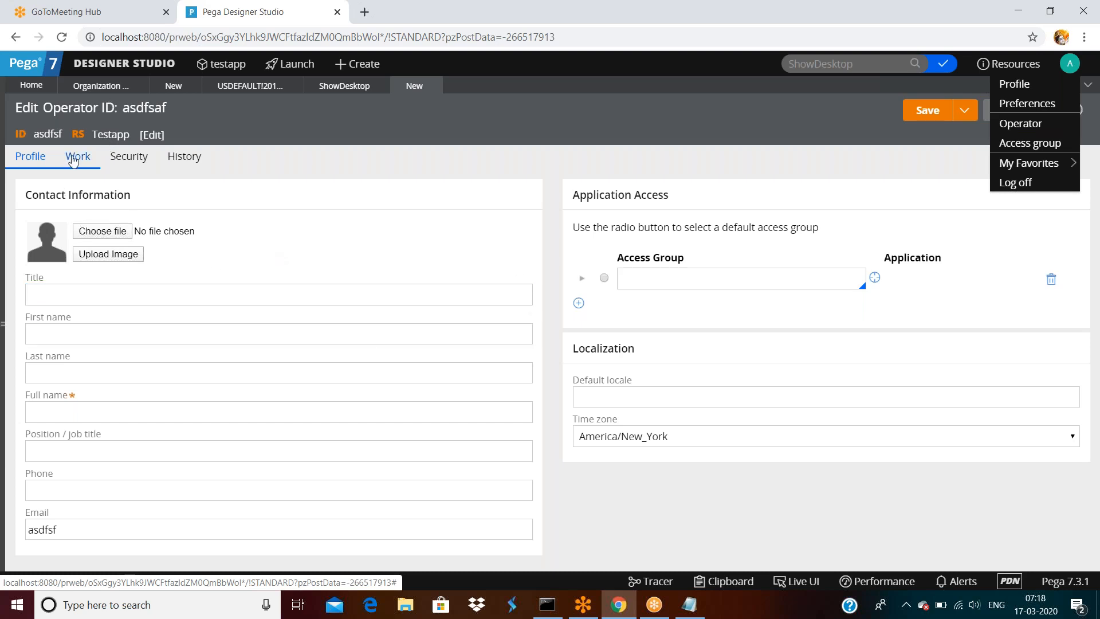
{"action": "triple_click", "coordinate": [117, 161]}
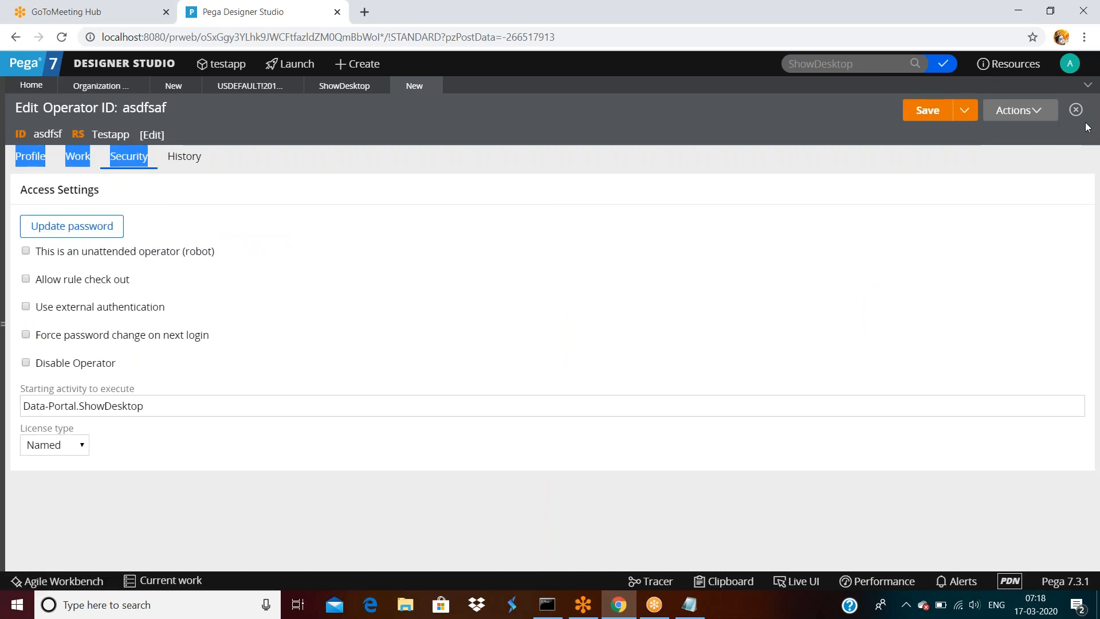
{"action": "left_click", "coordinate": [1070, 63]}
{"action": "left_click", "coordinate": [1026, 122]}
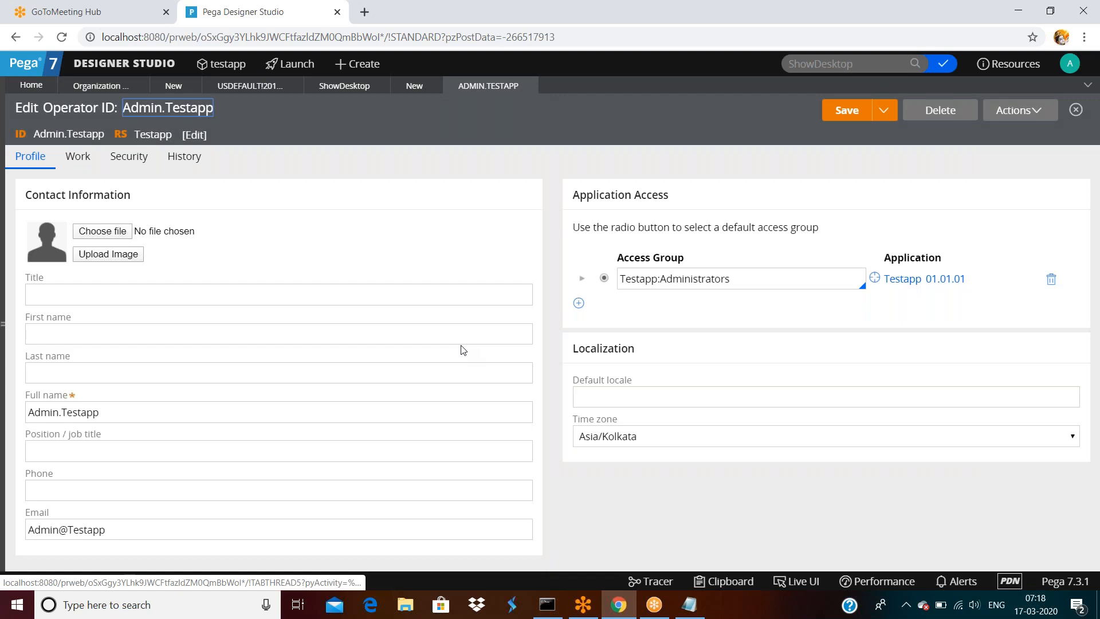
{"action": "left_click", "coordinate": [135, 413]}
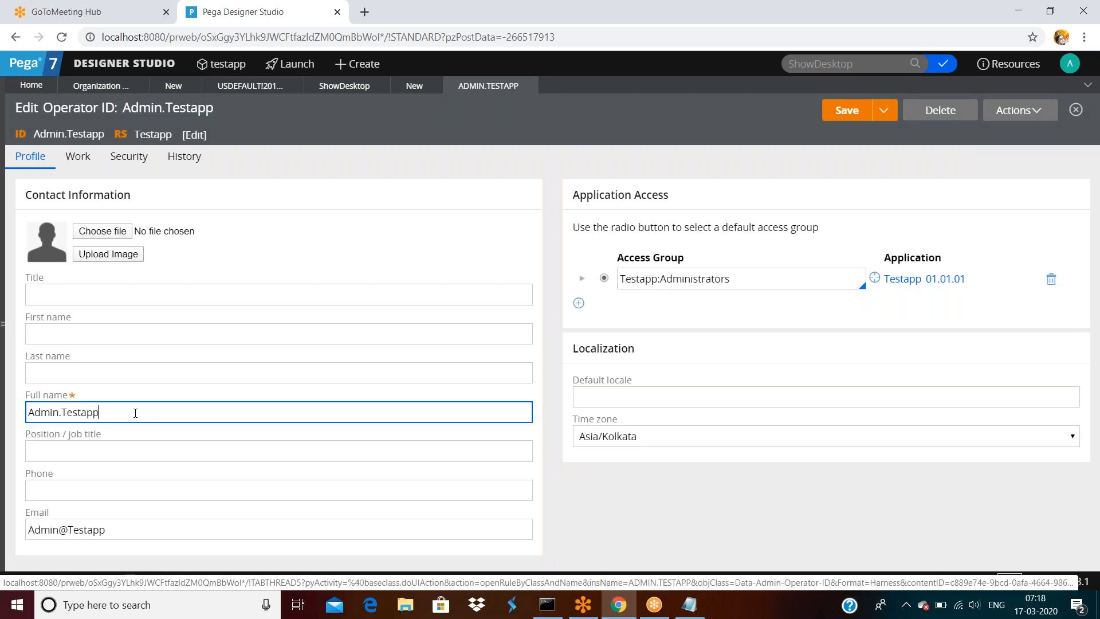
{"action": "double_click", "coordinate": [135, 413]}
{"action": "double_click", "coordinate": [118, 528]}
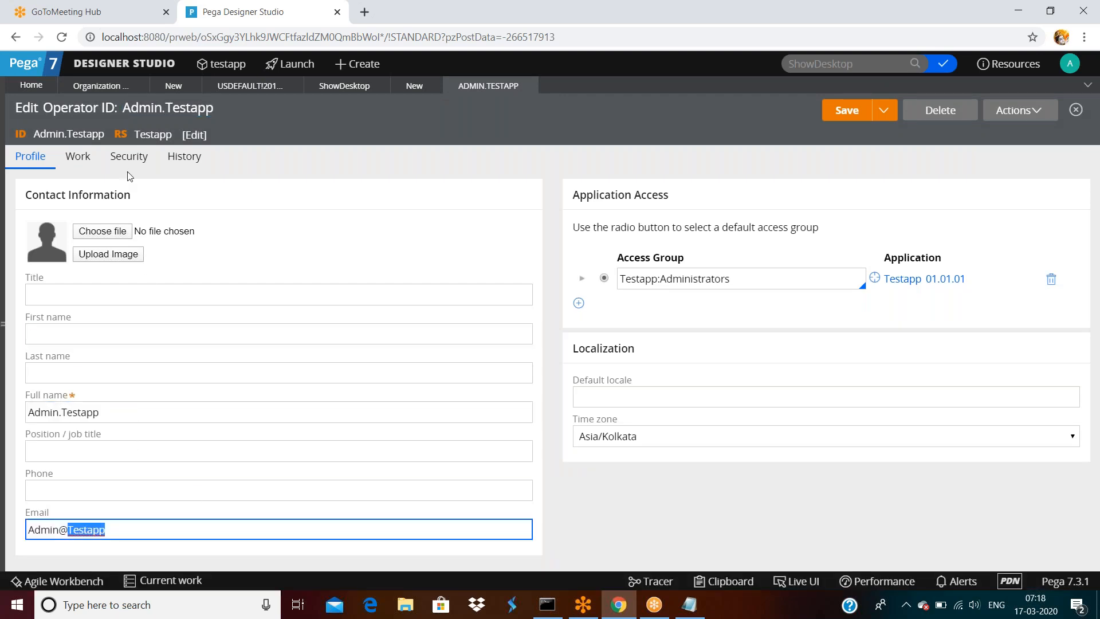
{"action": "left_click", "coordinate": [129, 166]}
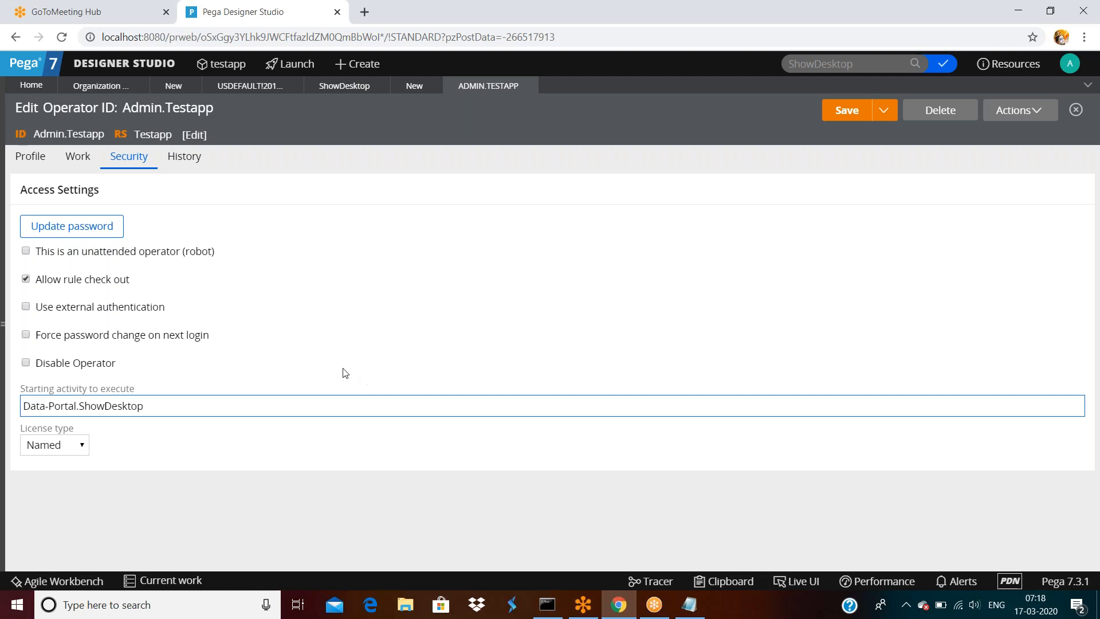
{"action": "double_click", "coordinate": [75, 161]}
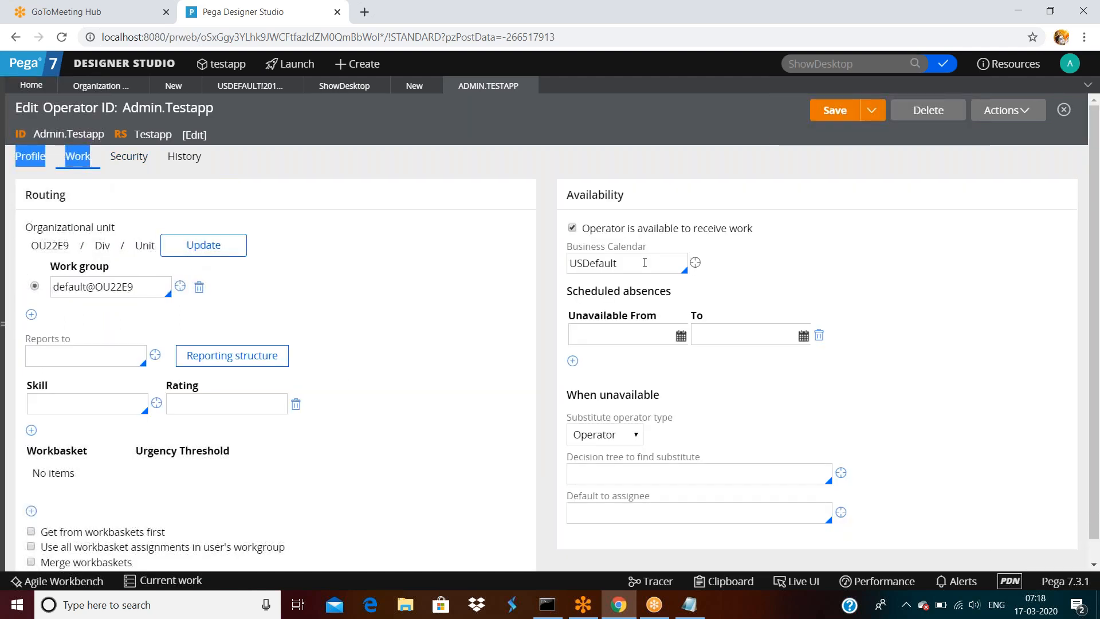
{"action": "scroll", "coordinate": [653, 344], "scroll_direction": "down", "scroll_amount": 1}
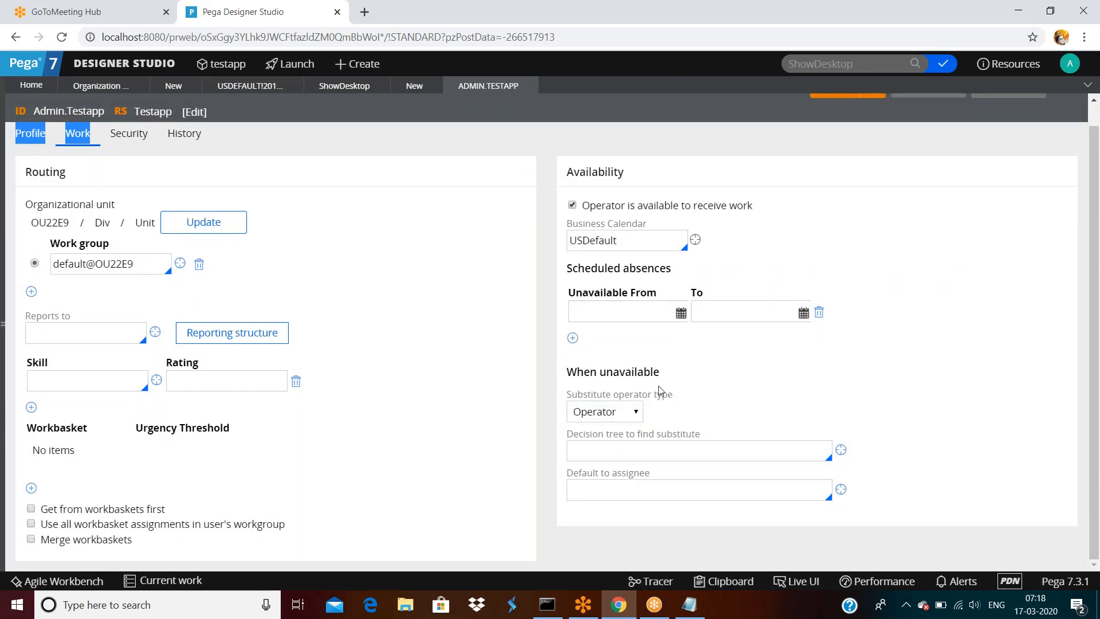
{"action": "scroll", "coordinate": [479, 341], "scroll_direction": "up", "scroll_amount": 1}
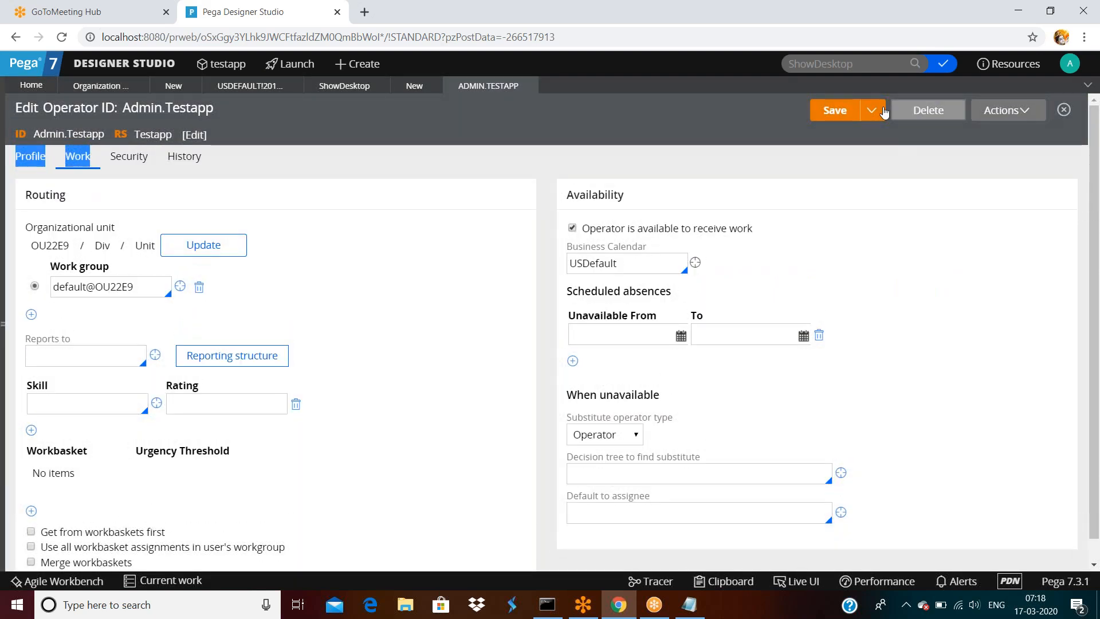
{"action": "left_click", "coordinate": [869, 121]}
{"action": "left_click", "coordinate": [652, 206]}
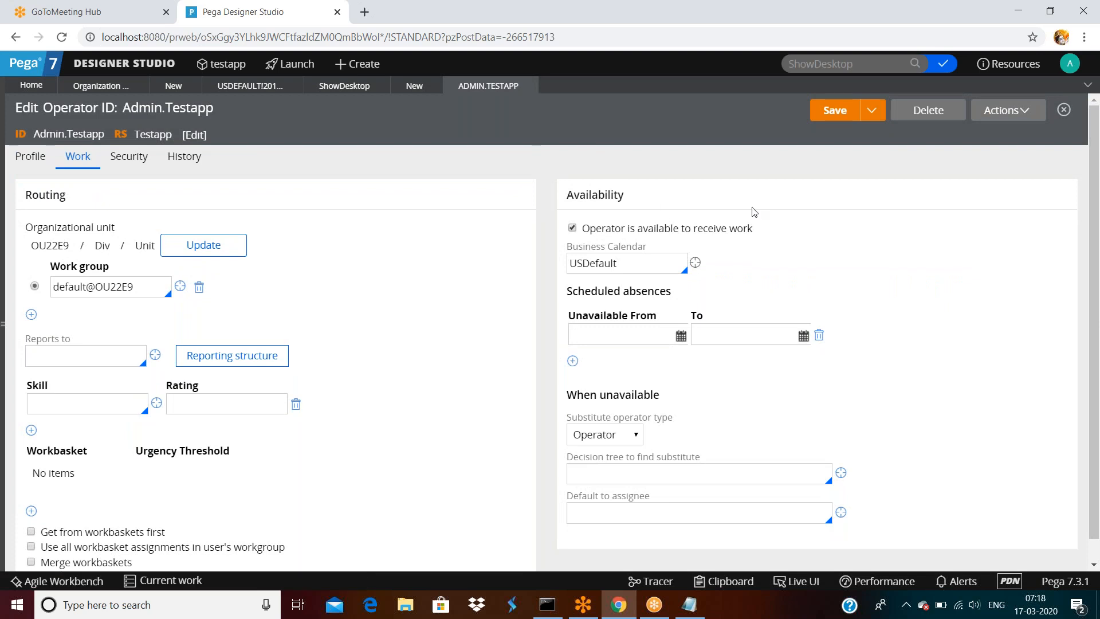
{"action": "left_click", "coordinate": [36, 162]}
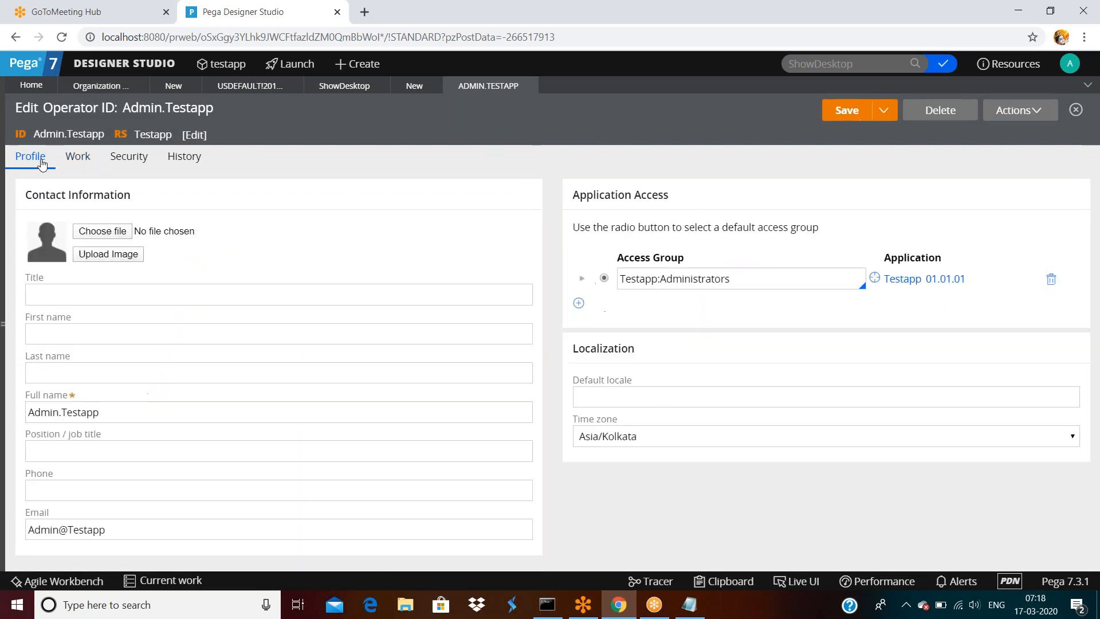
{"action": "left_click", "coordinate": [736, 280]}
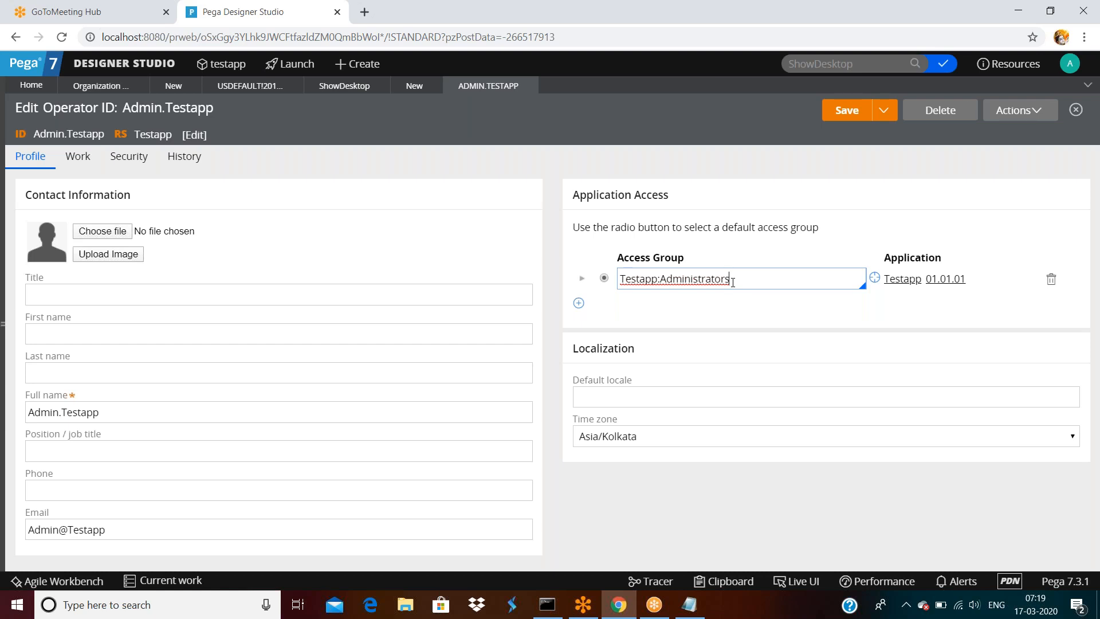
- Add two empty access group rows to the administrator's operator record
{"action": "left_click", "coordinate": [578, 302]}
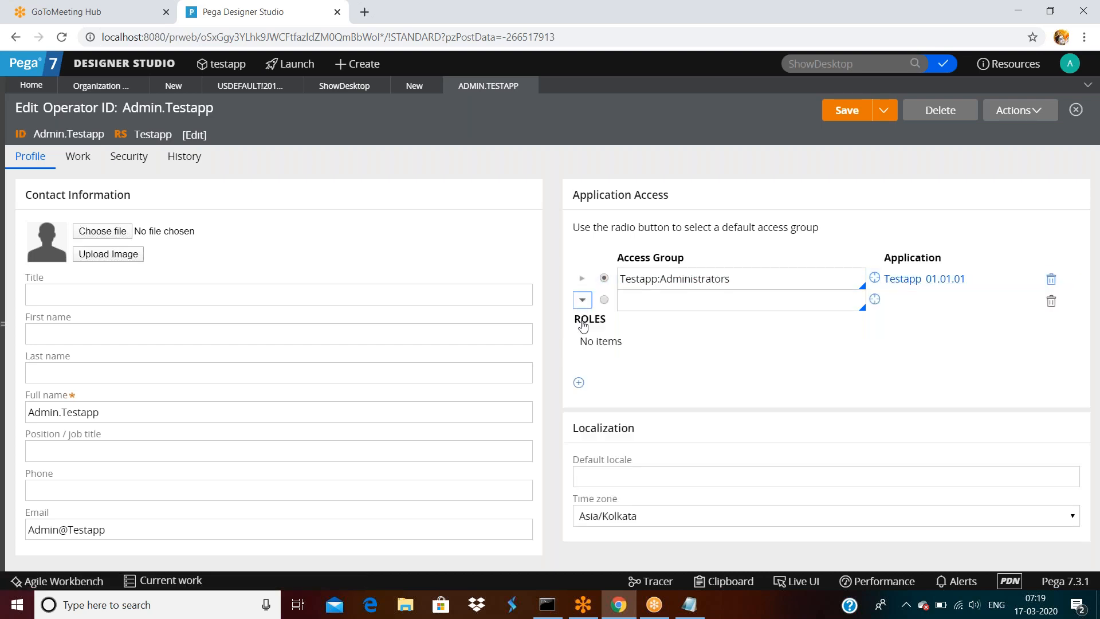
{"action": "left_click", "coordinate": [700, 363]}
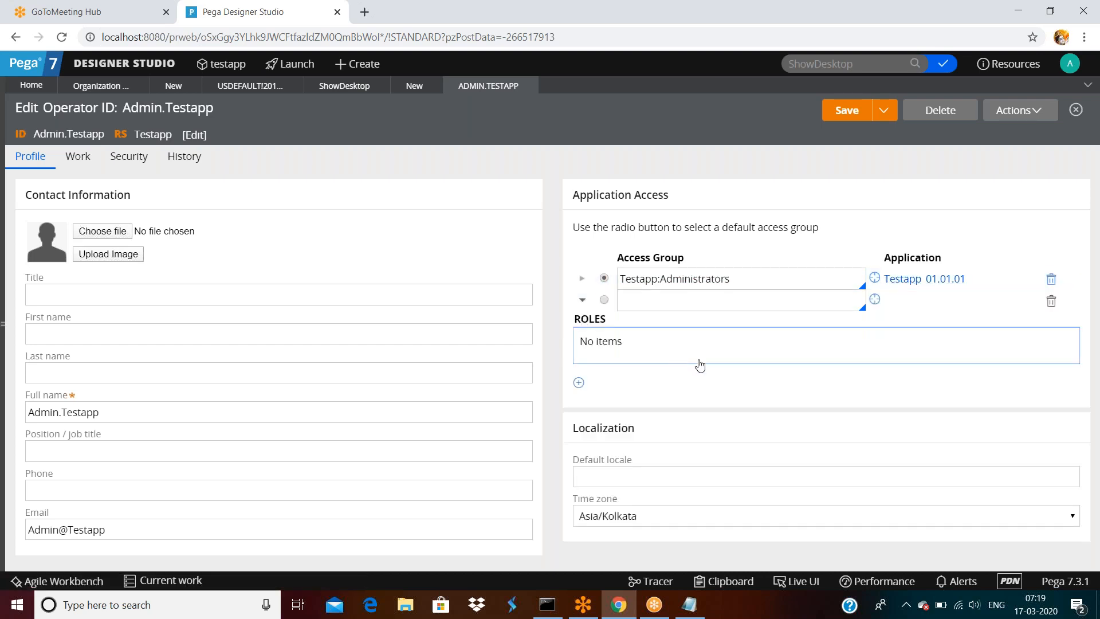
{"action": "left_click", "coordinate": [579, 382]}
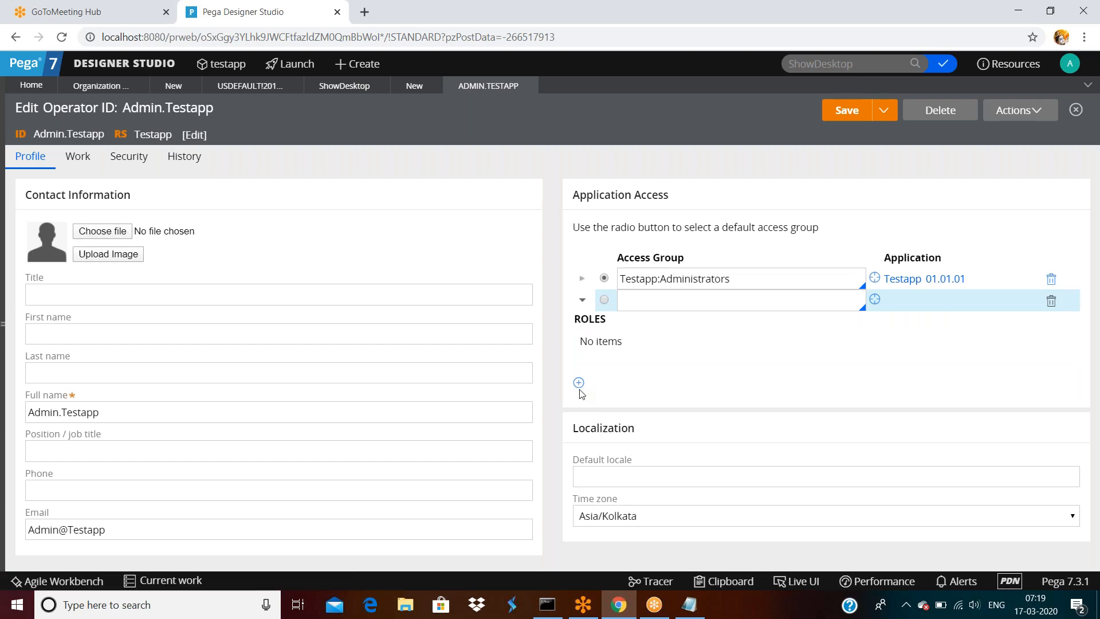
{"action": "left_click", "coordinate": [579, 384]}
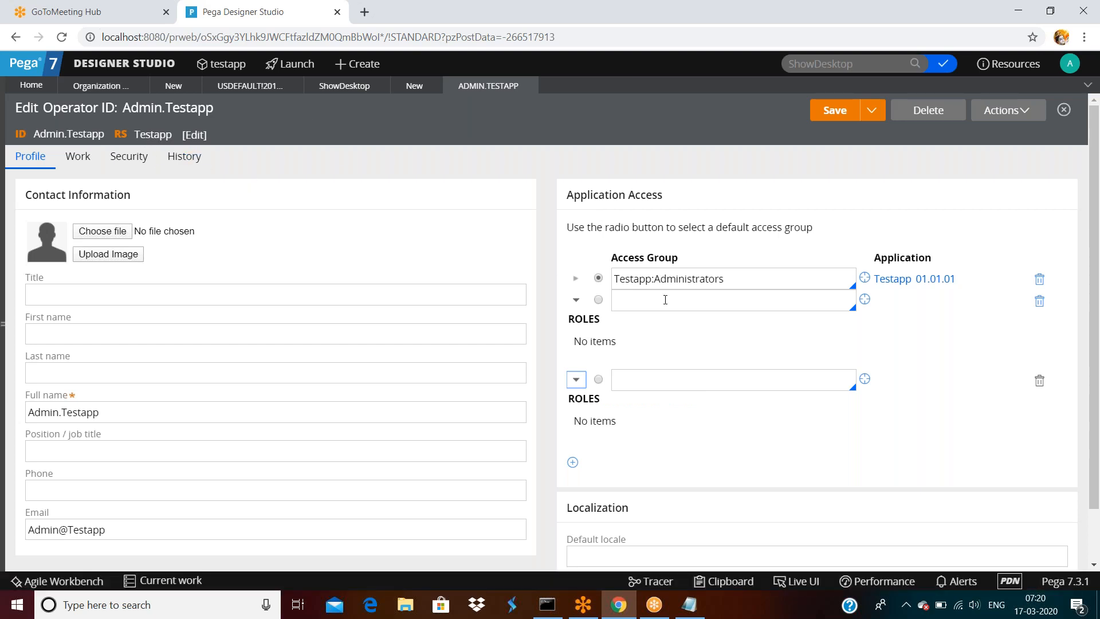
- Open the Testapp:Administrators access group and inspect its application name, Testapp
{"action": "double_click", "coordinate": [728, 280]}
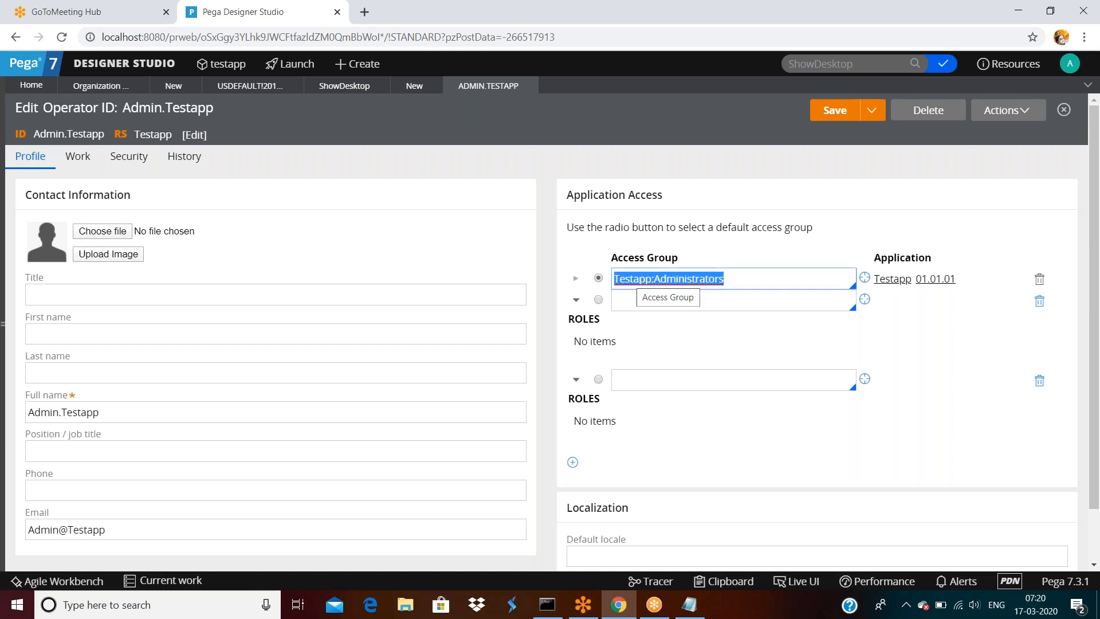
{"action": "left_click", "coordinate": [759, 279]}
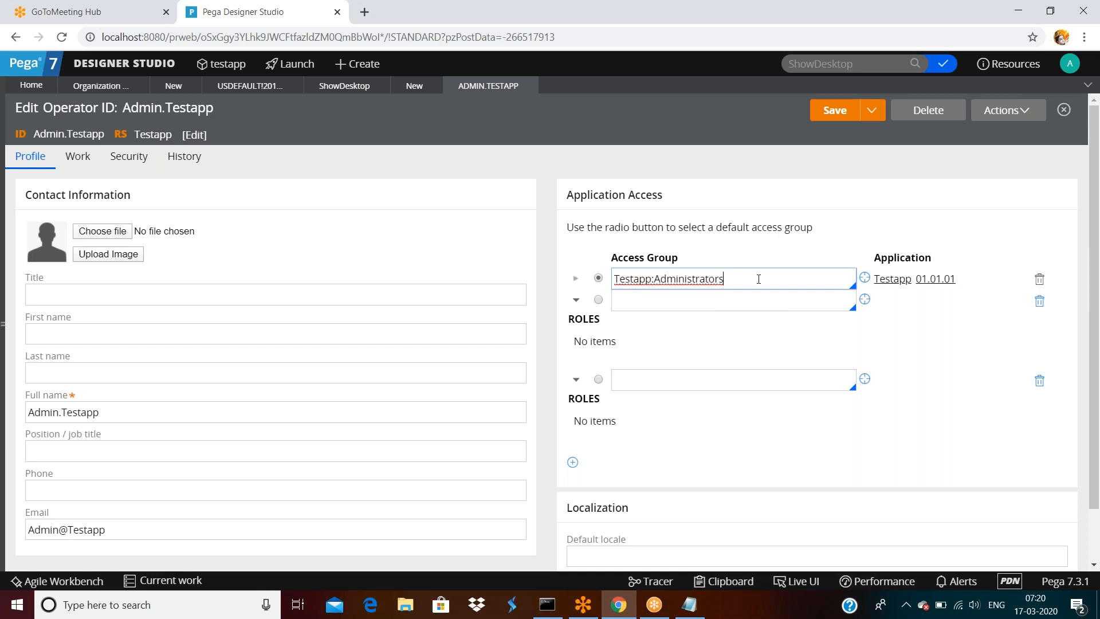
{"action": "left_click", "coordinate": [864, 278]}
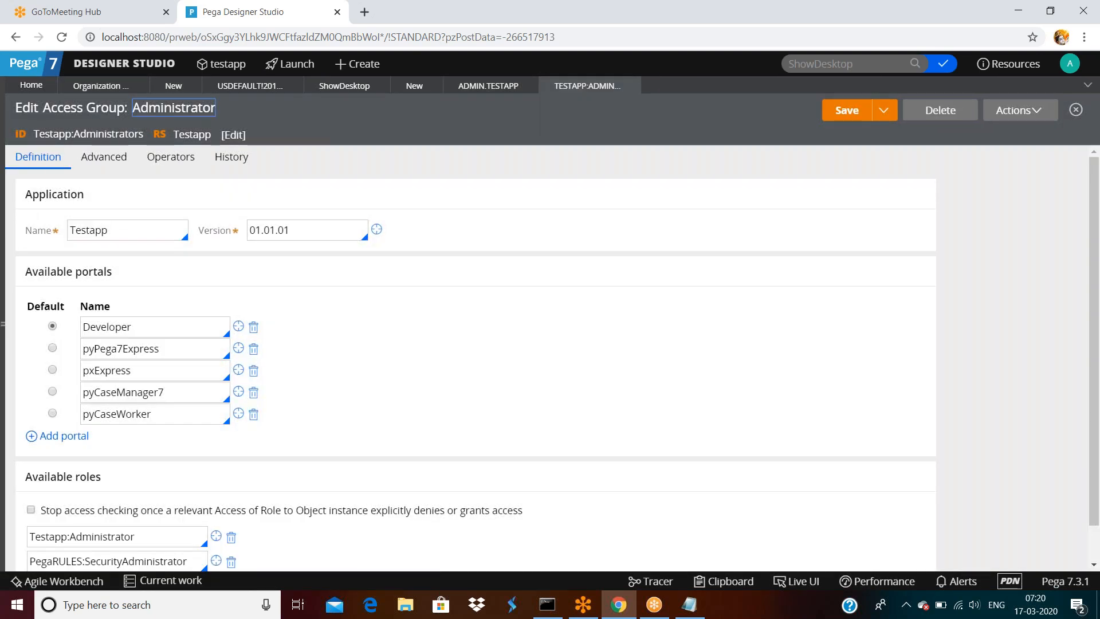
{"action": "double_click", "coordinate": [120, 231]}
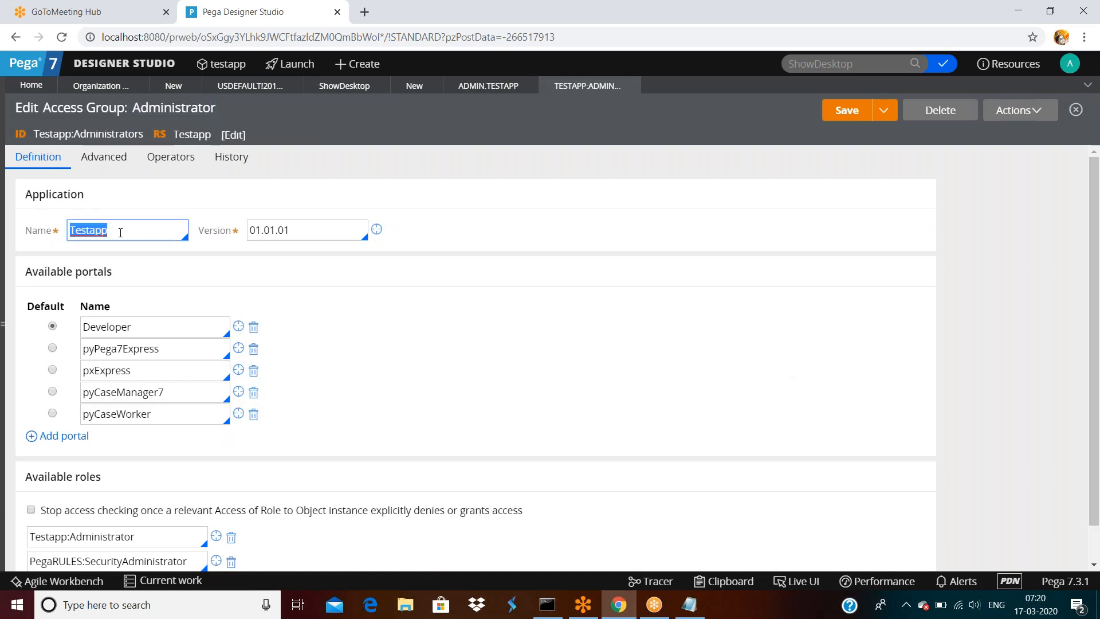
{"action": "double_click", "coordinate": [120, 232]}
- Close the access group and set AXALifeImpl:Administrators as the second, default access group
{"action": "left_click", "coordinate": [630, 85]}
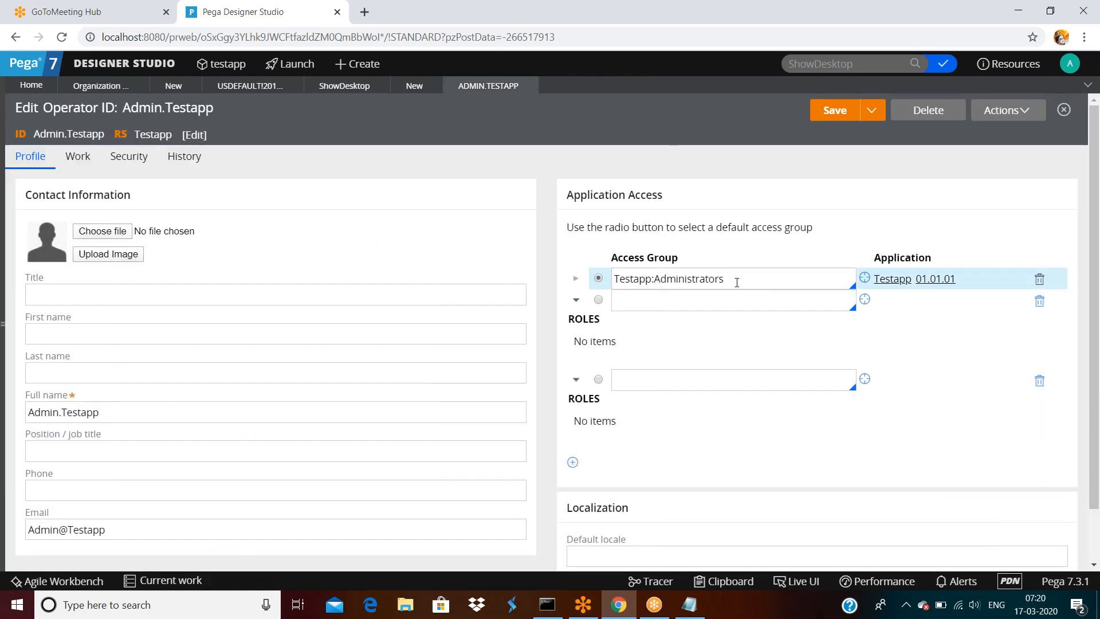
{"action": "triple_click", "coordinate": [738, 283]}
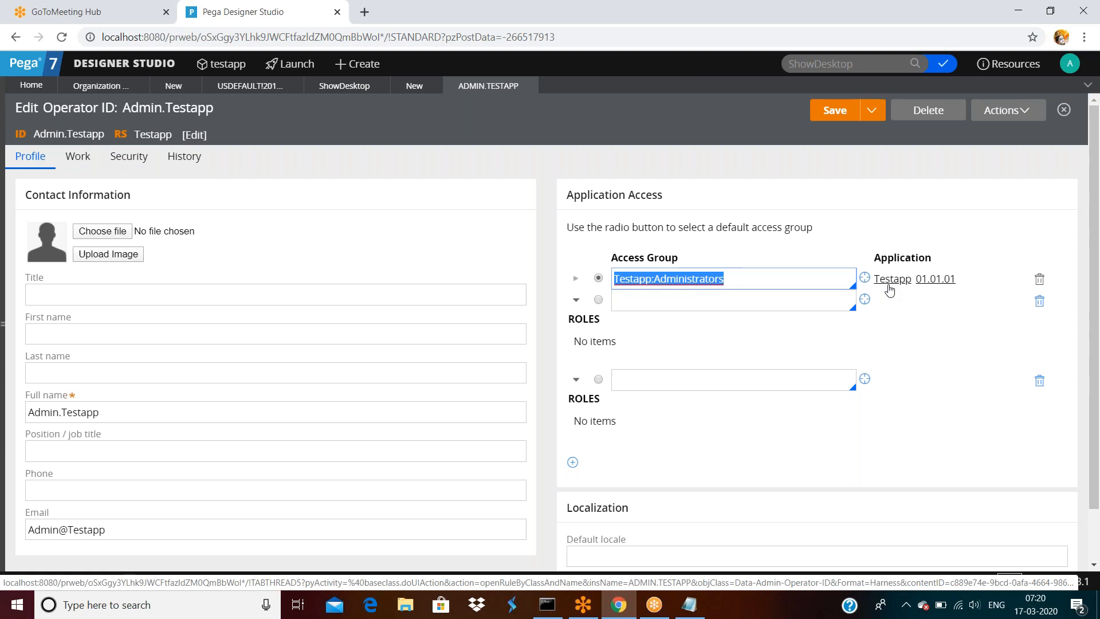
{"action": "left_click", "coordinate": [679, 299]}
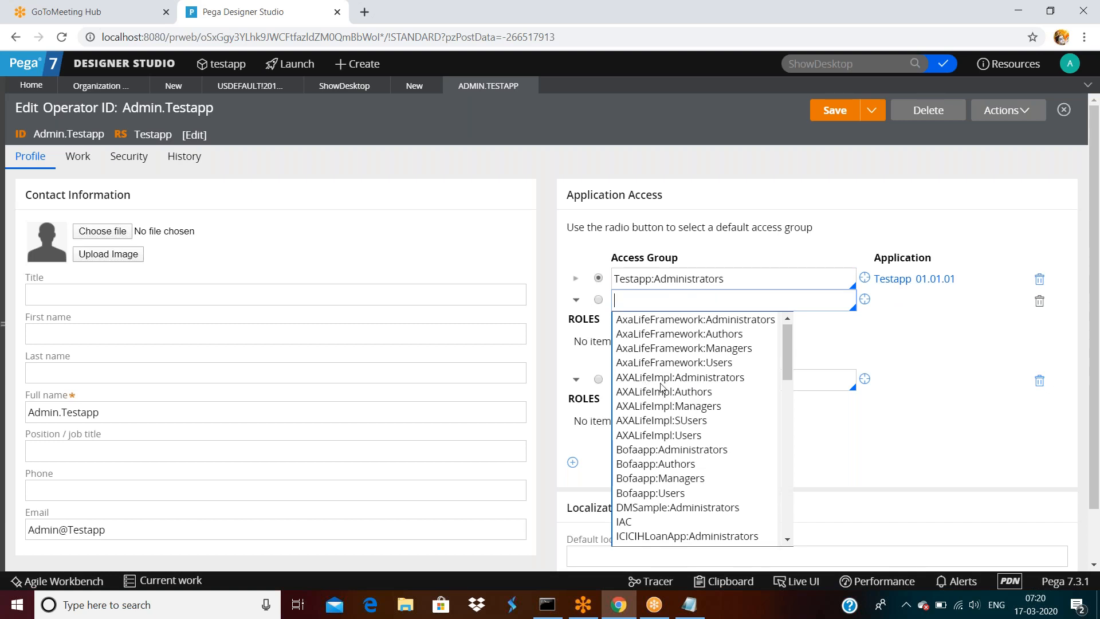
{"action": "left_click", "coordinate": [691, 380]}
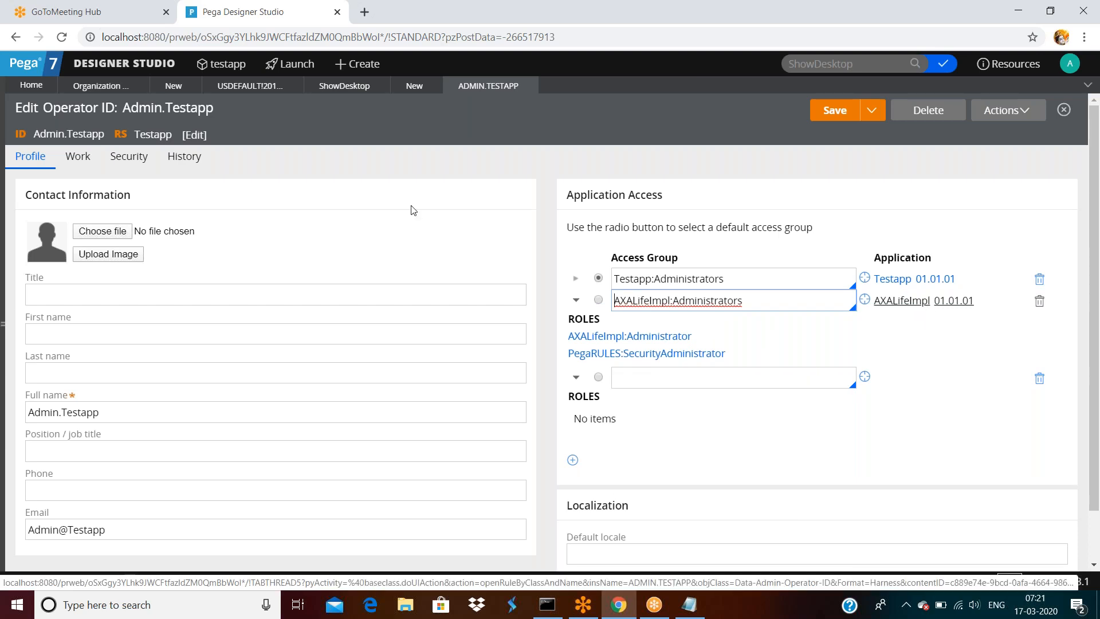
{"action": "left_click", "coordinate": [599, 300]}
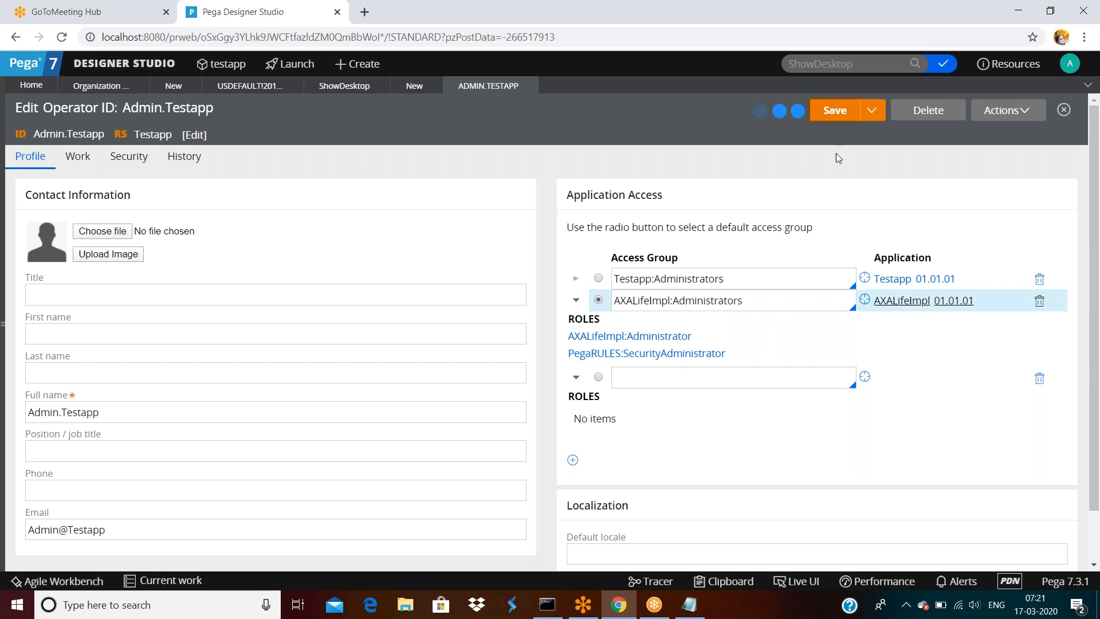
{"action": "left_click", "coordinate": [1077, 63]}
- Log off and log back in, landing in the AXALifeImpl application dashboard
{"action": "left_click", "coordinate": [1029, 184]}
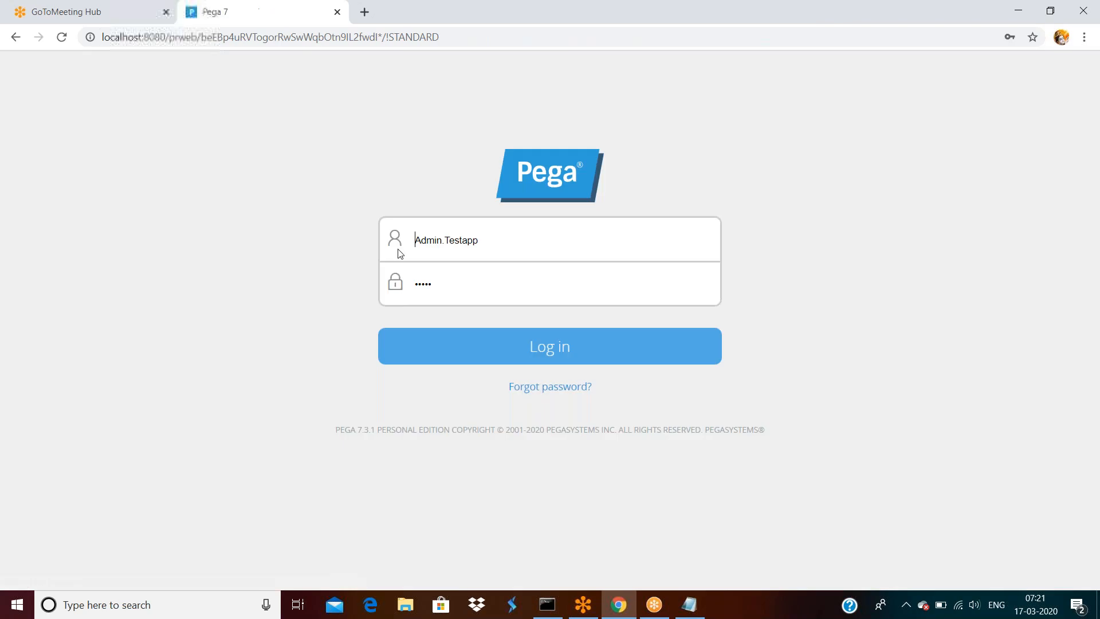
{"action": "left_click", "coordinate": [557, 355]}
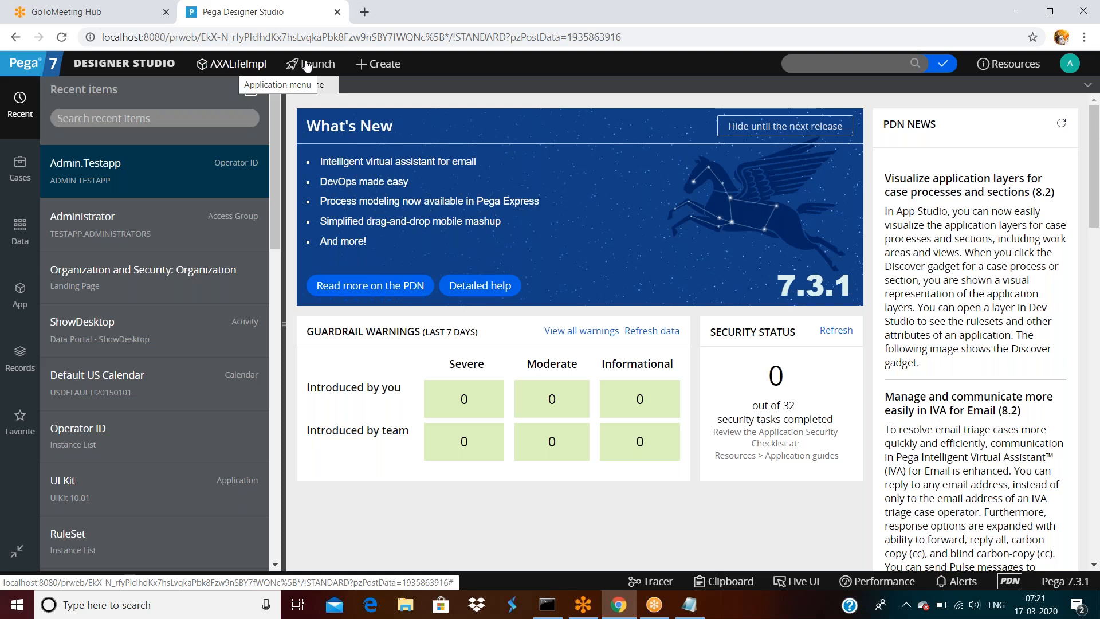
- Reopen your operator record from recent items and make Testapp:Administrators the default again
{"action": "left_click", "coordinate": [1069, 69]}
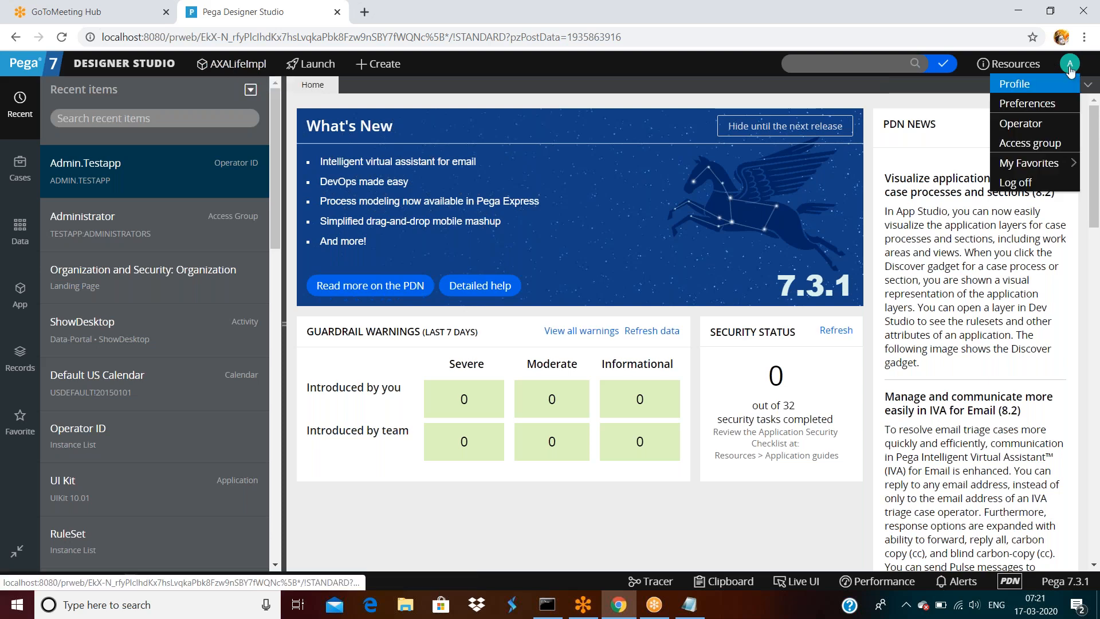
{"action": "left_click", "coordinate": [148, 190]}
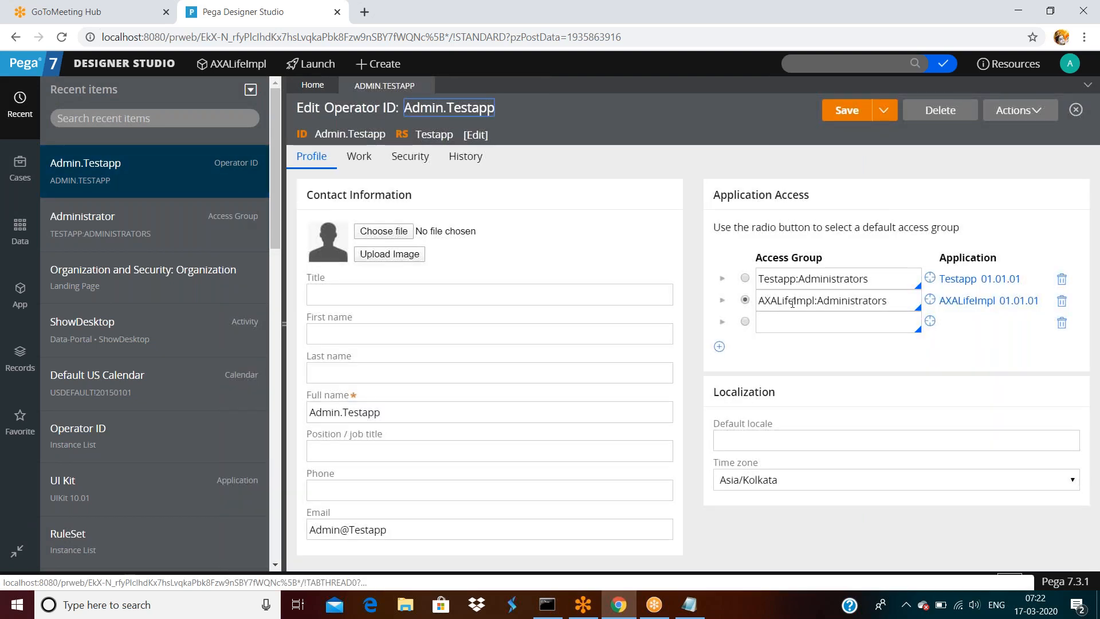
{"action": "left_click", "coordinate": [745, 279]}
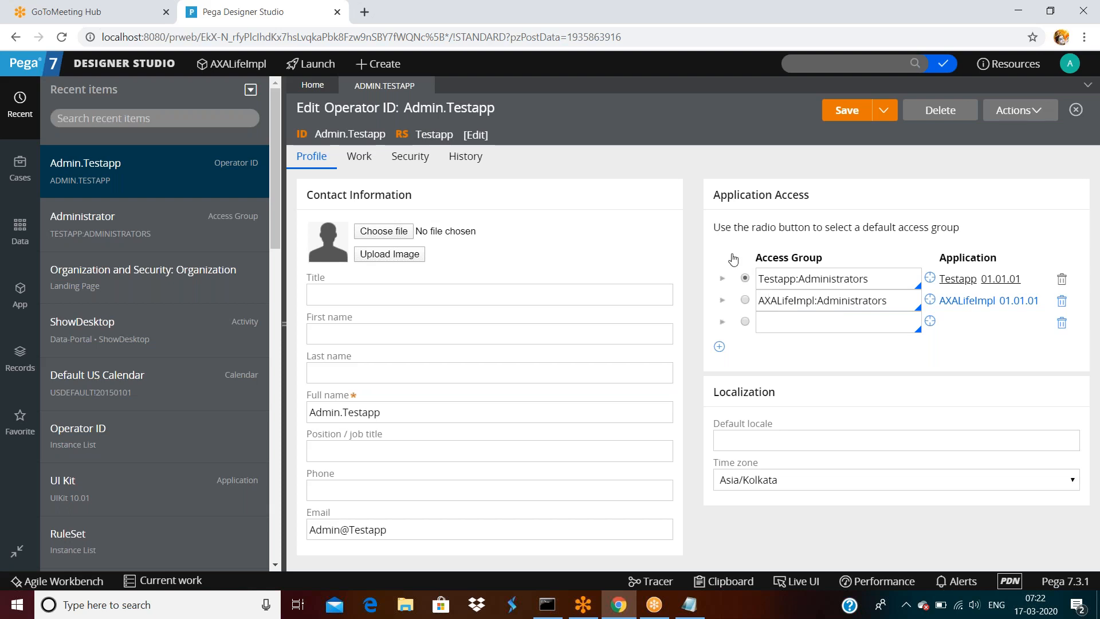
- Review the Testapp:Administrators default access group, then reveal the Save as option
{"action": "triple_click", "coordinate": [886, 278]}
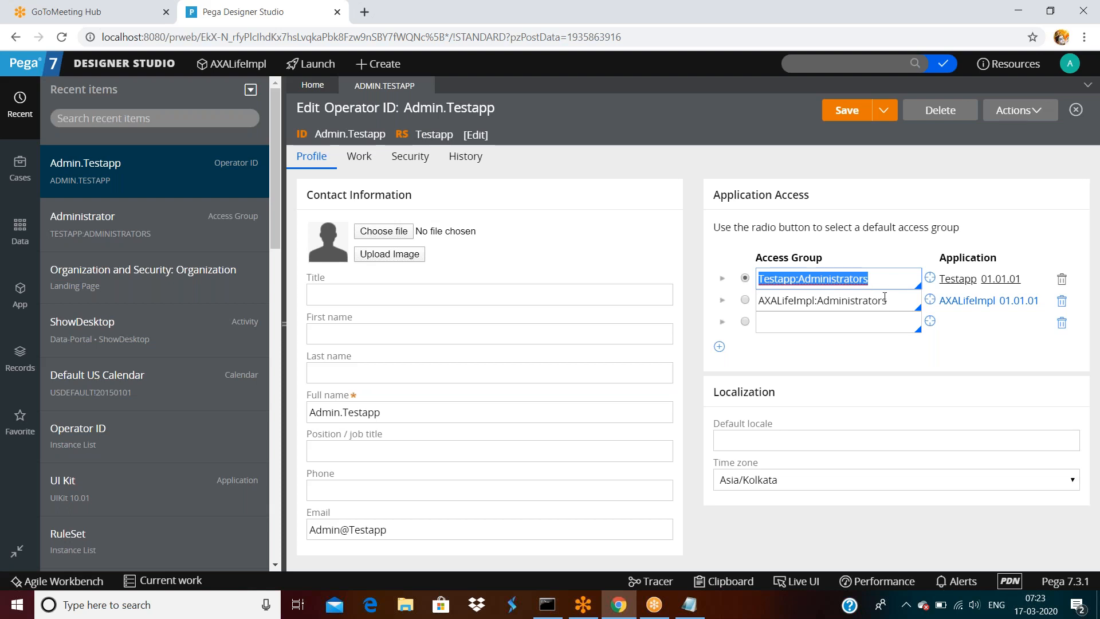
{"action": "left_click", "coordinate": [882, 279]}
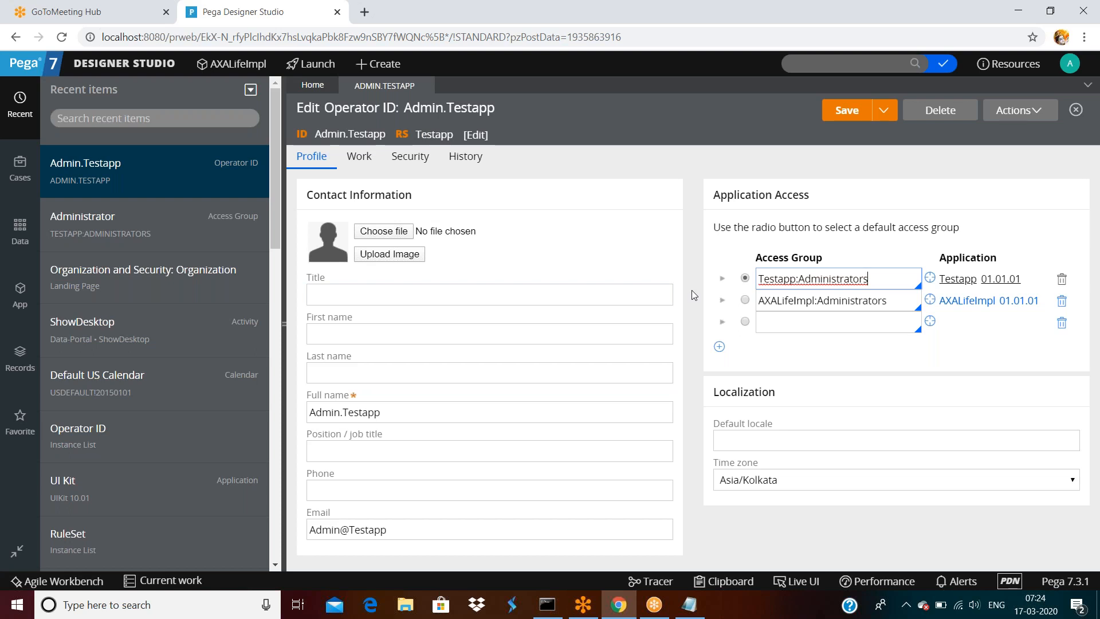
{"action": "left_click", "coordinate": [330, 334]}
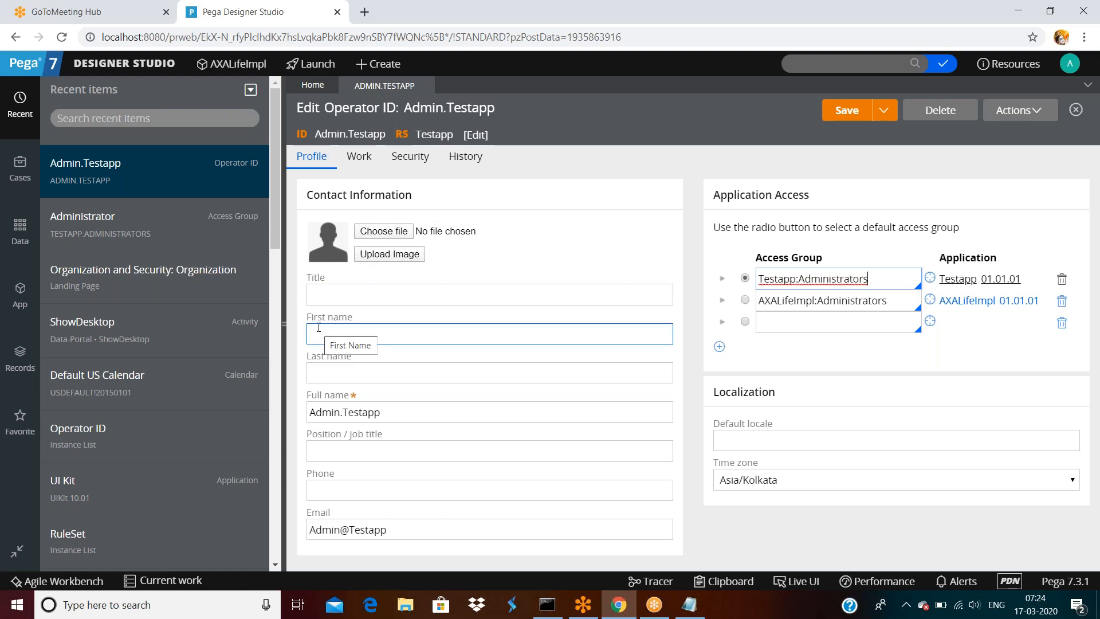
{"action": "left_click", "coordinate": [884, 110]}
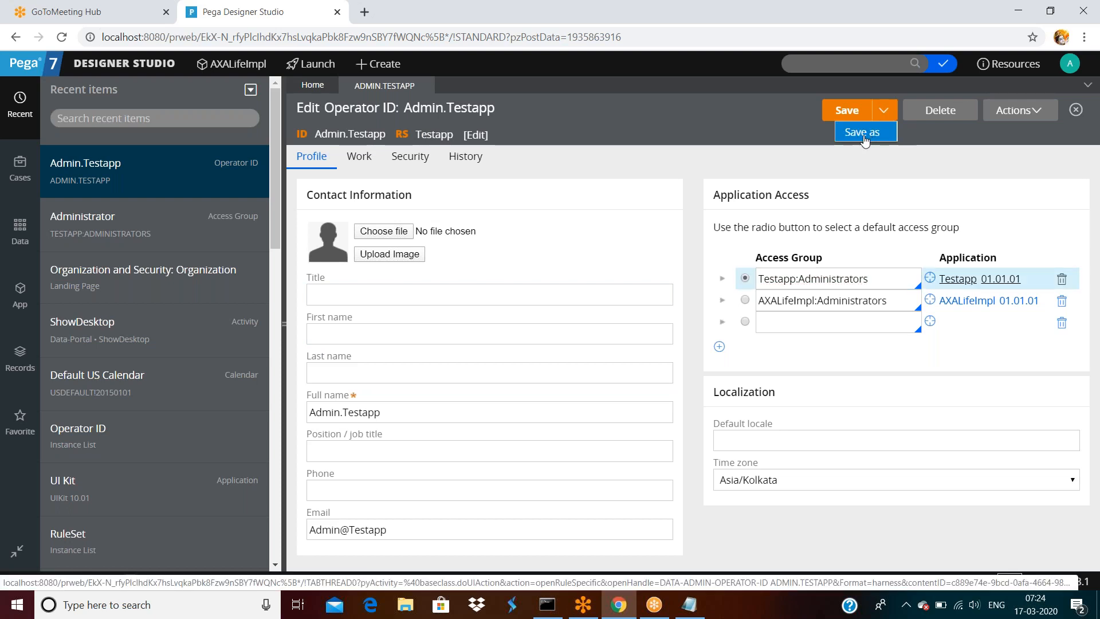
- Save the administrator operator as a new copy 'helloop', described 'hello operator', and open it
{"action": "left_click", "coordinate": [864, 132]}
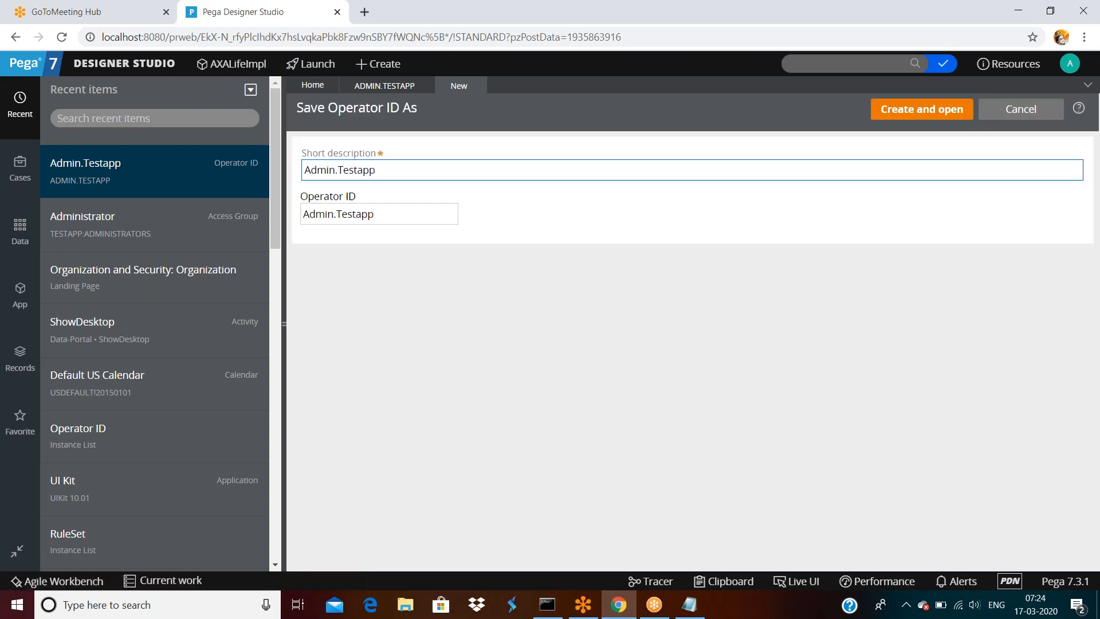
{"action": "triple_click", "coordinate": [417, 172]}
{"action": "type", "text": "h"}
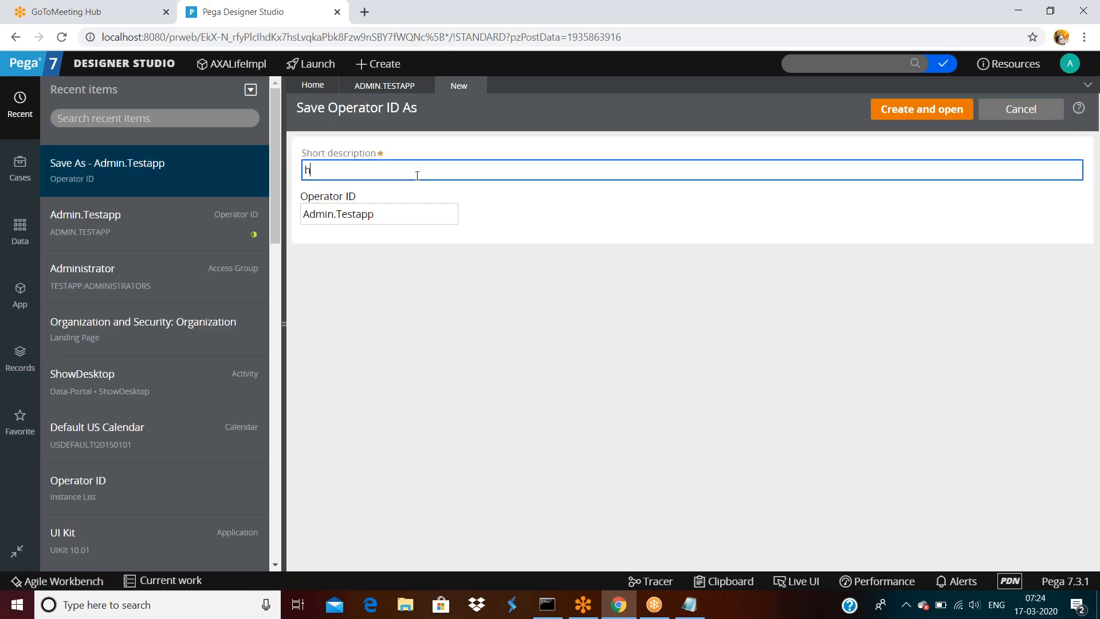
{"action": "type", "text": "ello operator"}
{"action": "key", "text": "Tab"}
{"action": "type", "text": "helloop"}
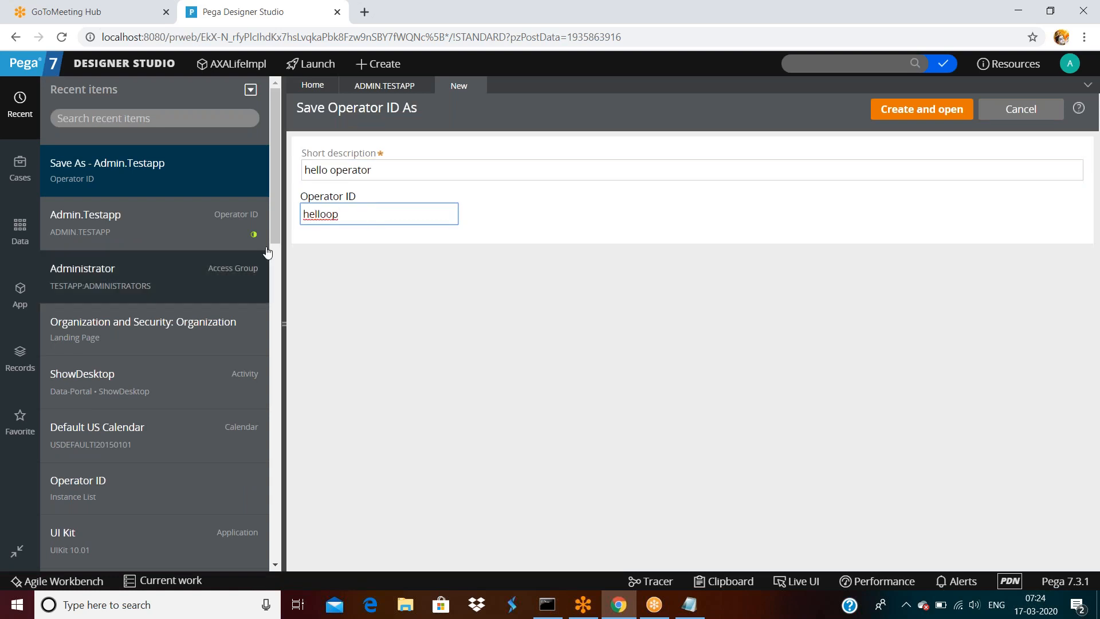
{"action": "left_click", "coordinate": [929, 122]}
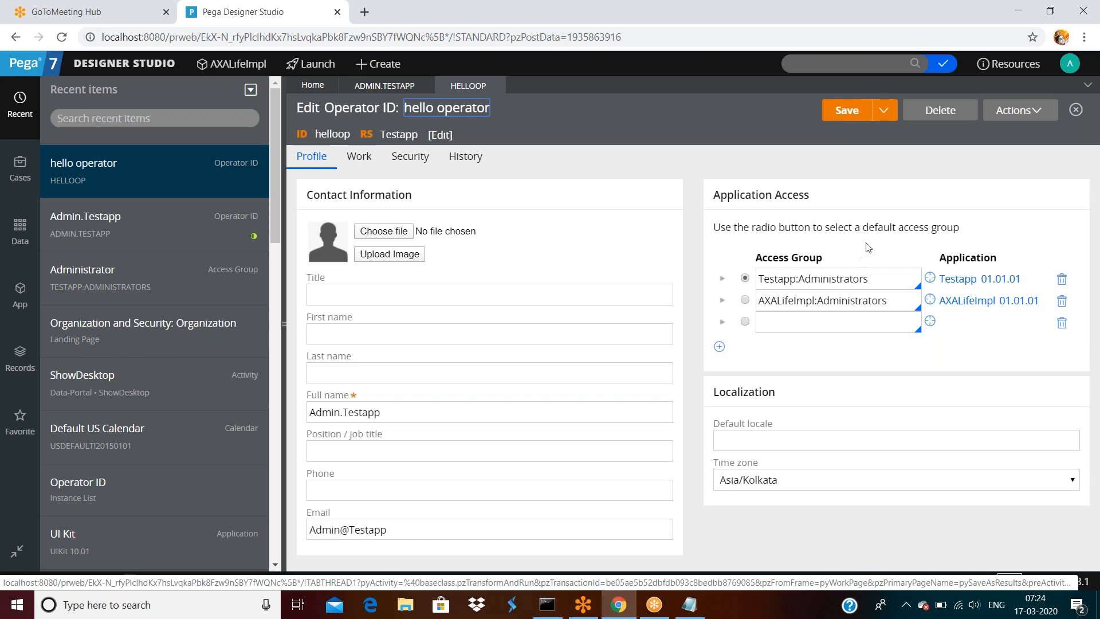
- Replace the new operator's full name and fill in its e-mail address
{"action": "left_click", "coordinate": [473, 303]}
{"action": "double_click", "coordinate": [406, 413]}
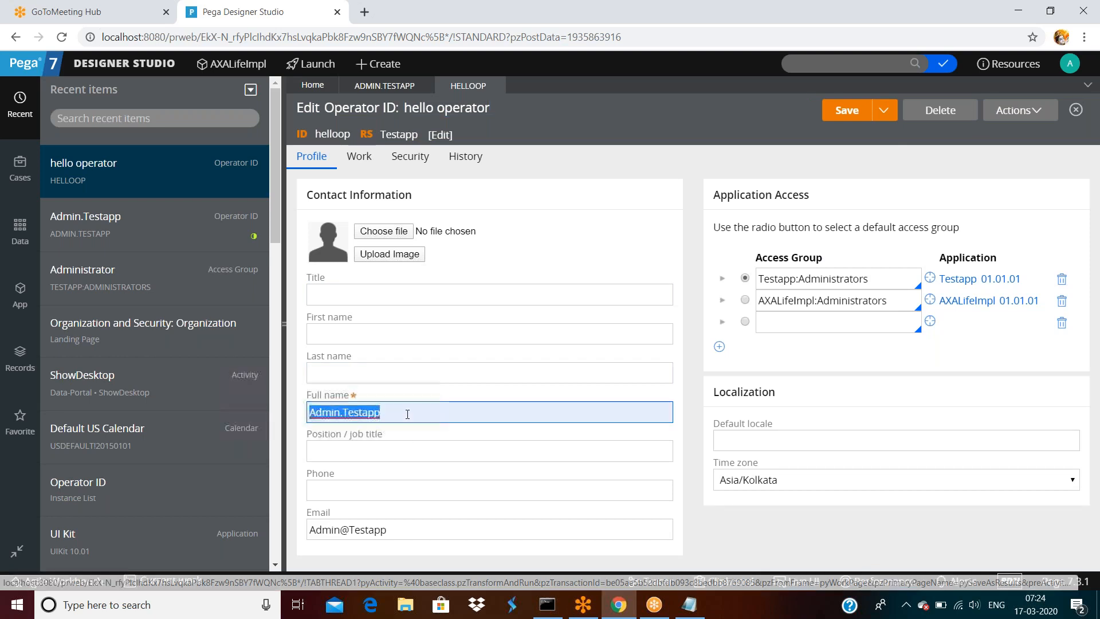
{"action": "type", "text": "hello ope"}
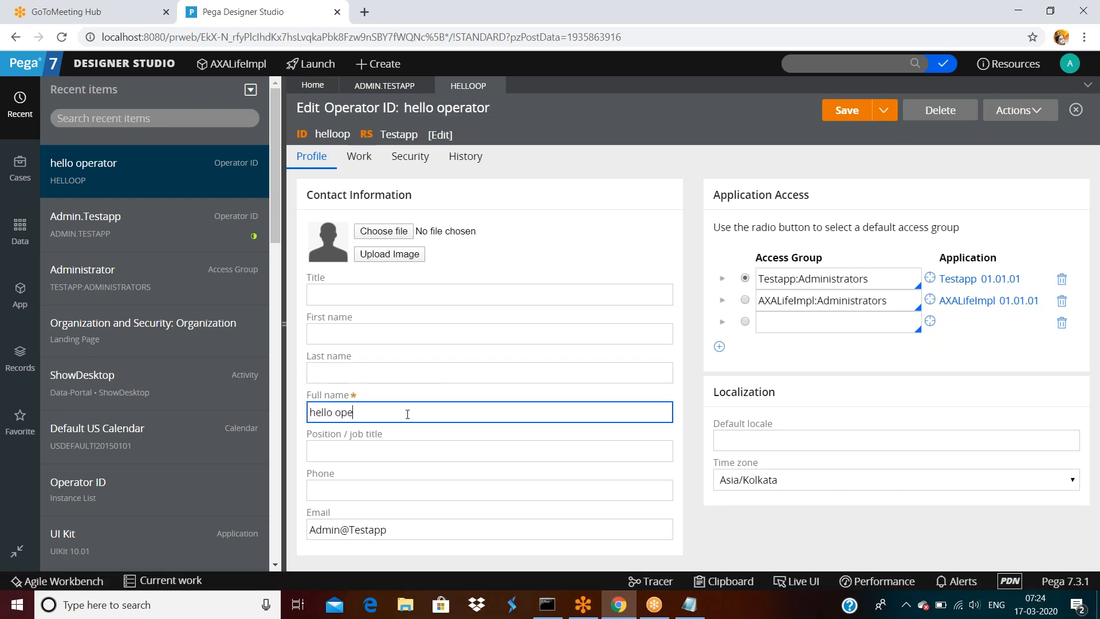
{"action": "type", "text": "rator name"}
{"action": "key", "text": "Tab"}
{"action": "key", "text": "Tab"}
{"action": "key", "text": "Tab"}
{"action": "type", "text": "hello"}
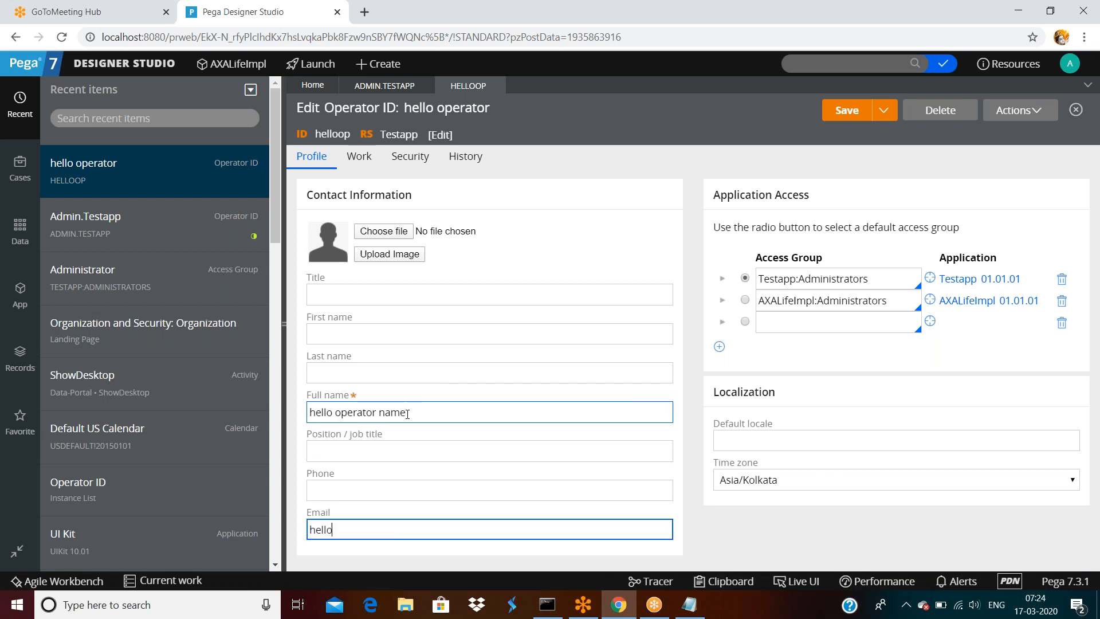
{"action": "type", "text": "@gmal.com"}
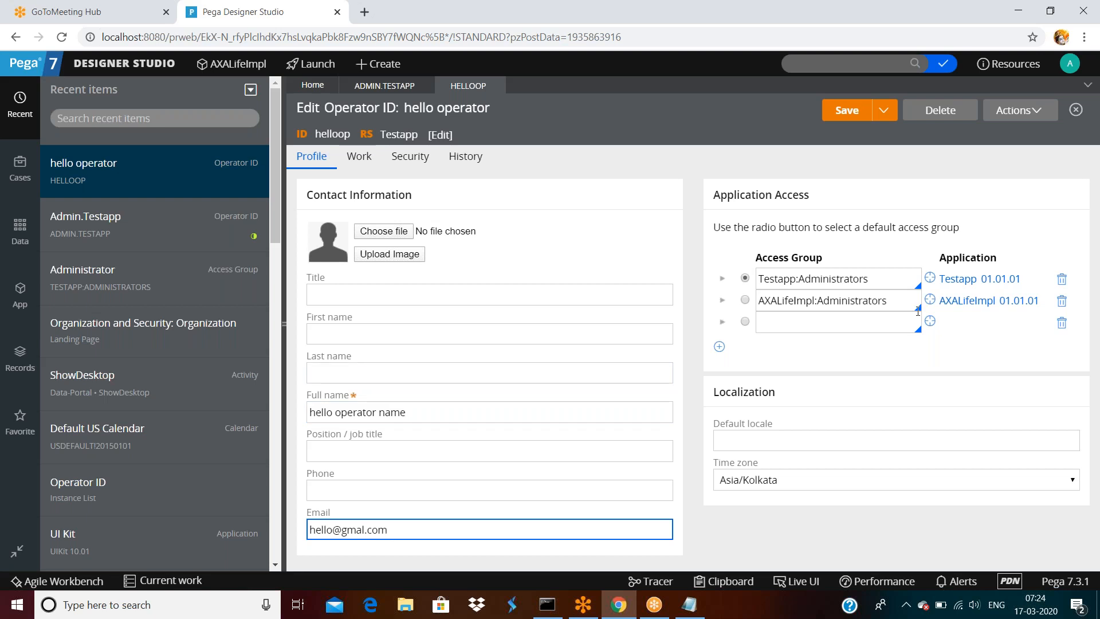
- Set the operator's time zone to EST and save the profile
{"action": "left_click", "coordinate": [737, 488]}
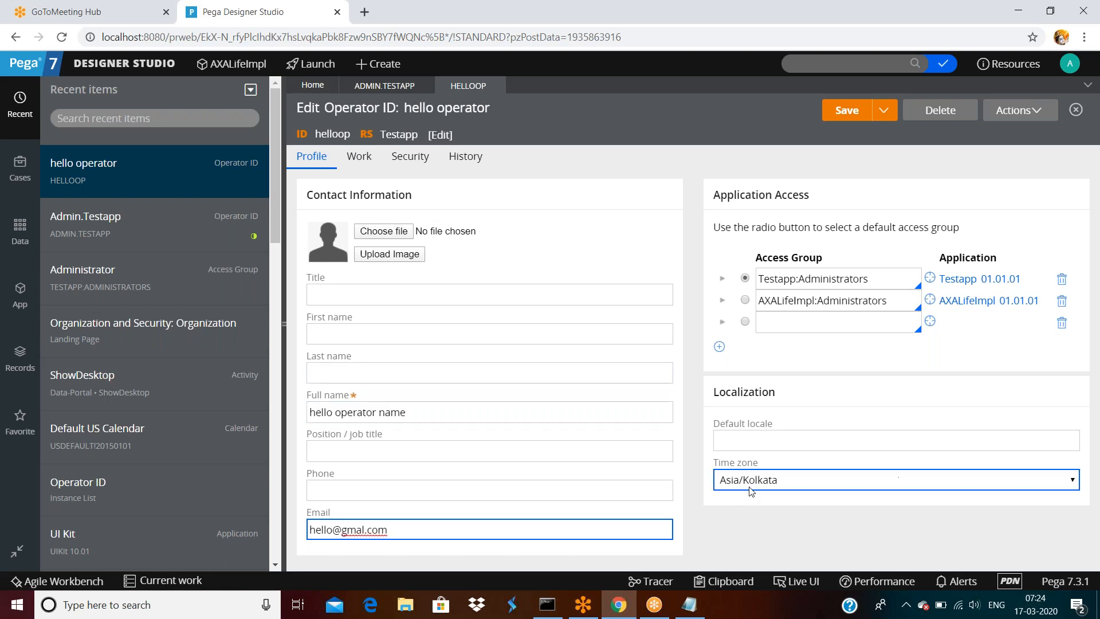
{"action": "left_click", "coordinate": [769, 482]}
{"action": "left_click", "coordinate": [770, 482]}
{"action": "left_click", "coordinate": [770, 483]}
{"action": "left_click", "coordinate": [764, 145]}
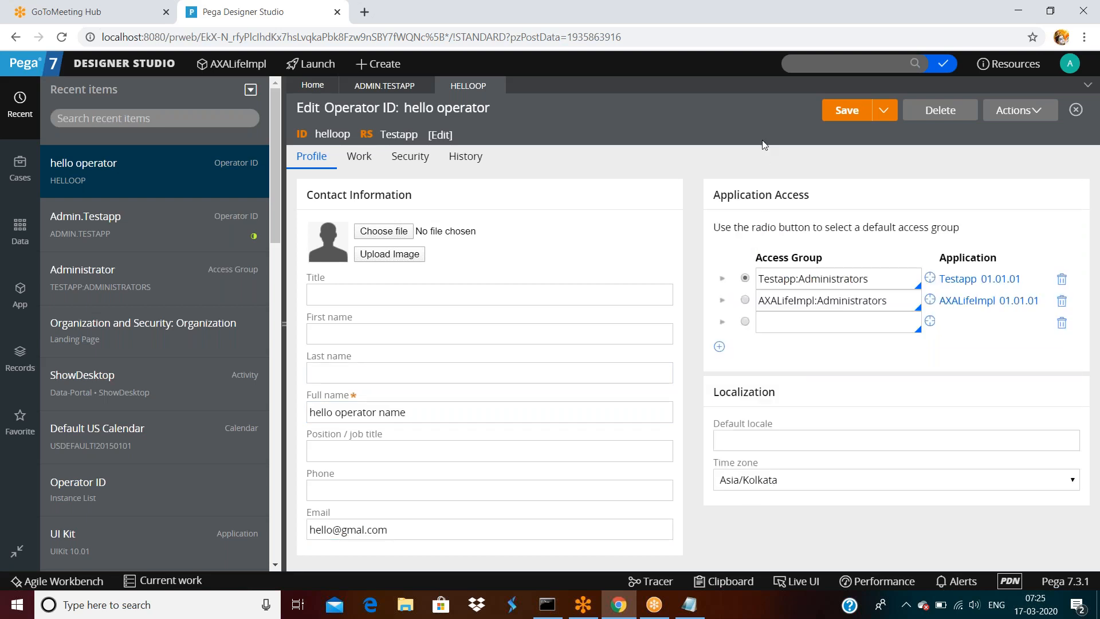
{"action": "left_click", "coordinate": [761, 482]}
{"action": "key", "text": "e"}
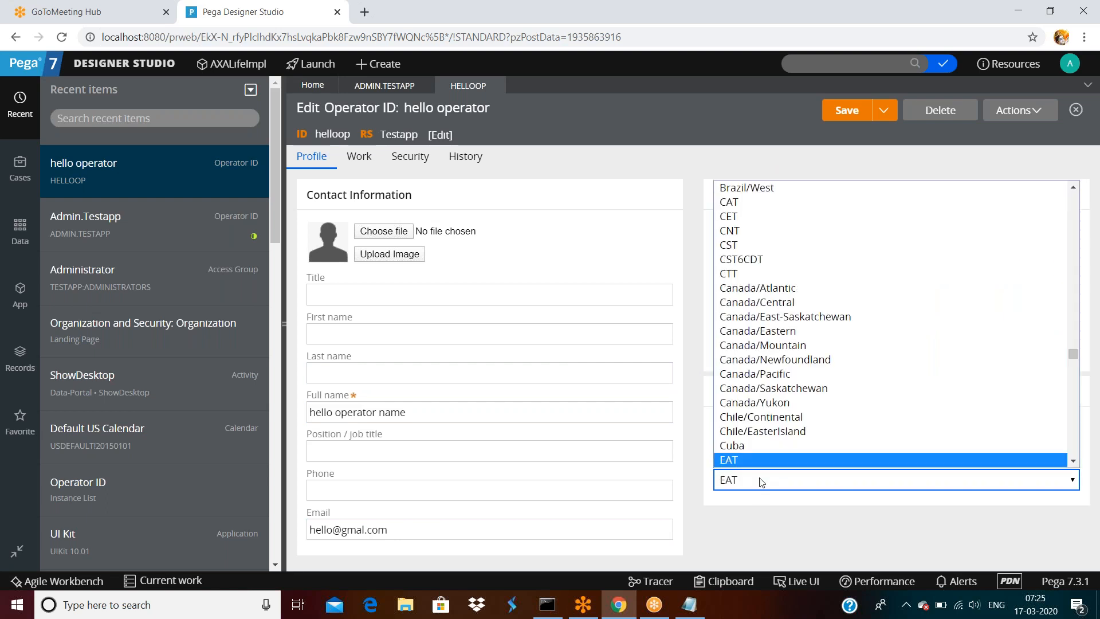
{"action": "key", "text": "s"}
{"action": "key", "text": "Return"}
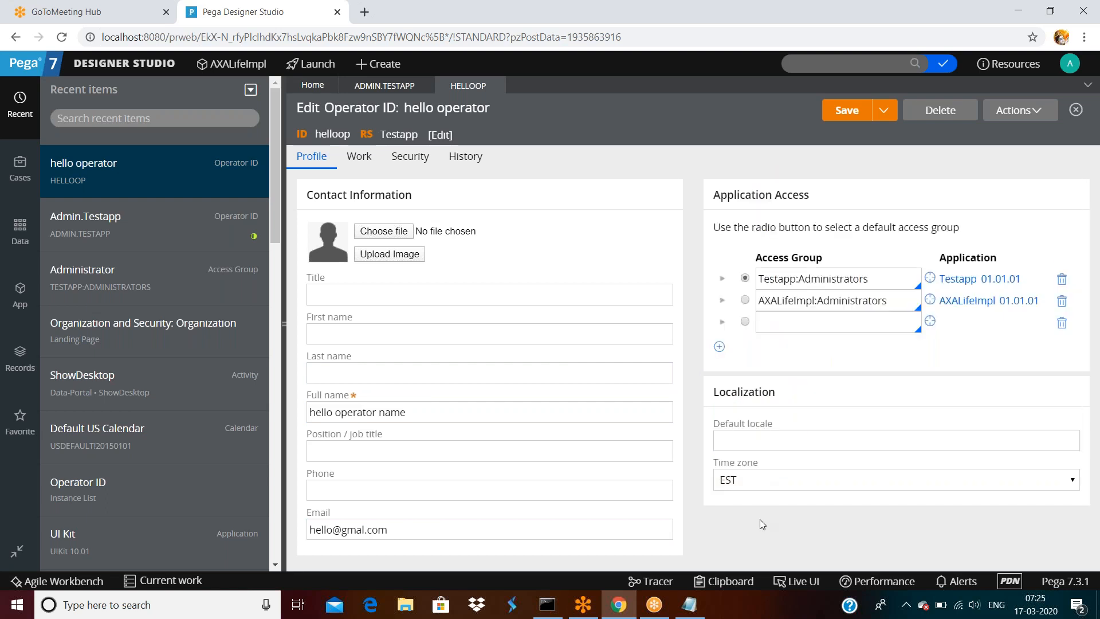
{"action": "left_click", "coordinate": [746, 277]}
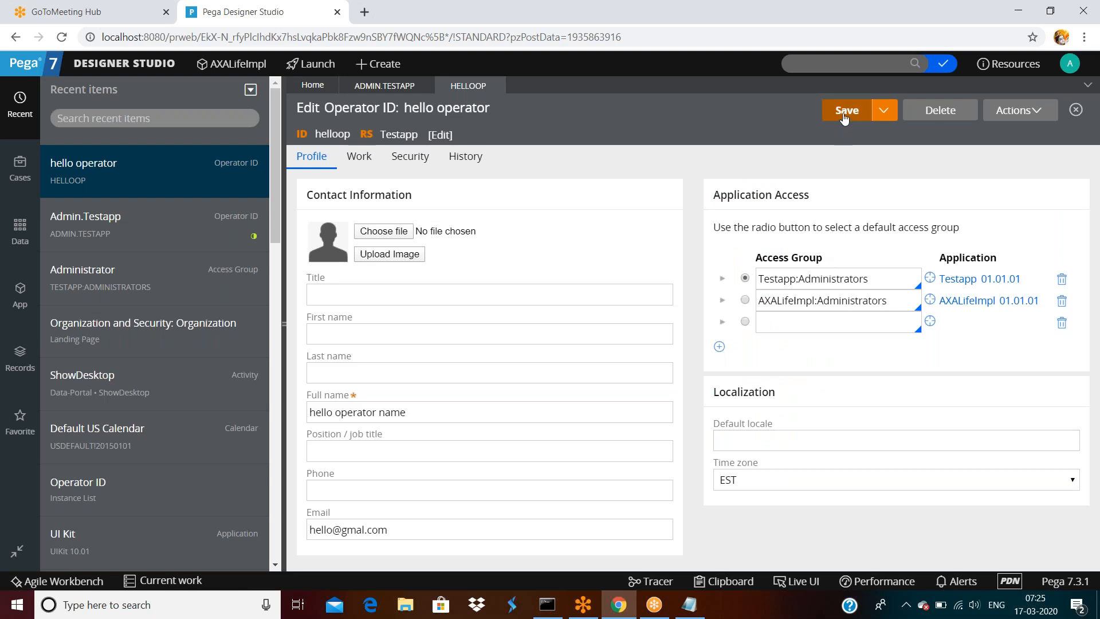
{"action": "left_click", "coordinate": [416, 163]}
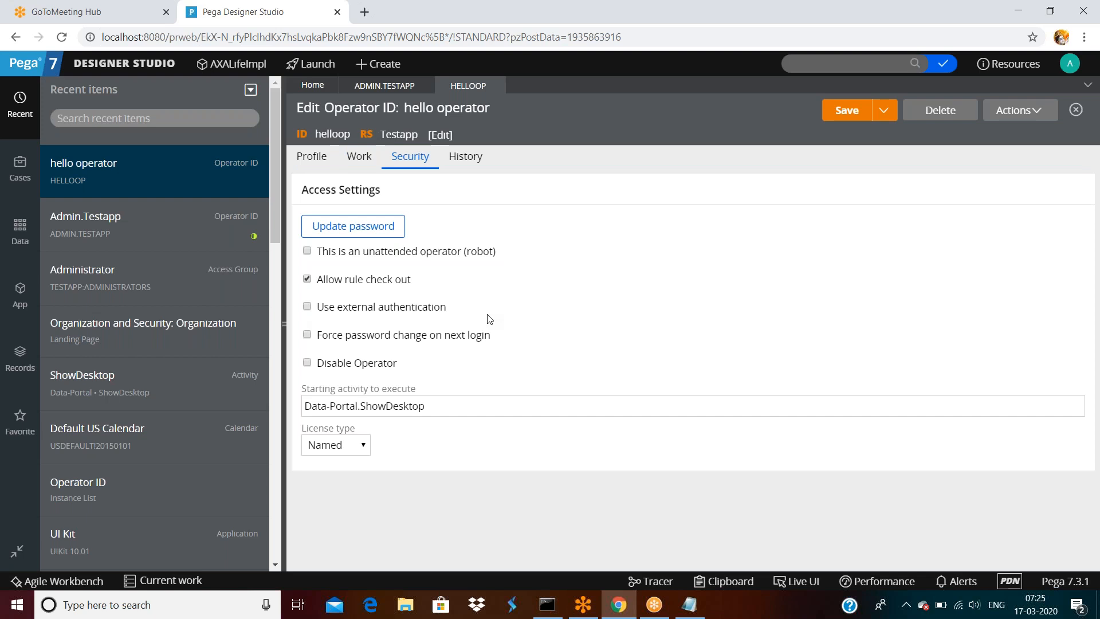
- Force a password change at next login, leave the robot option off, allow rule check-out, and save
{"action": "left_click", "coordinate": [308, 337]}
{"action": "left_click", "coordinate": [308, 252]}
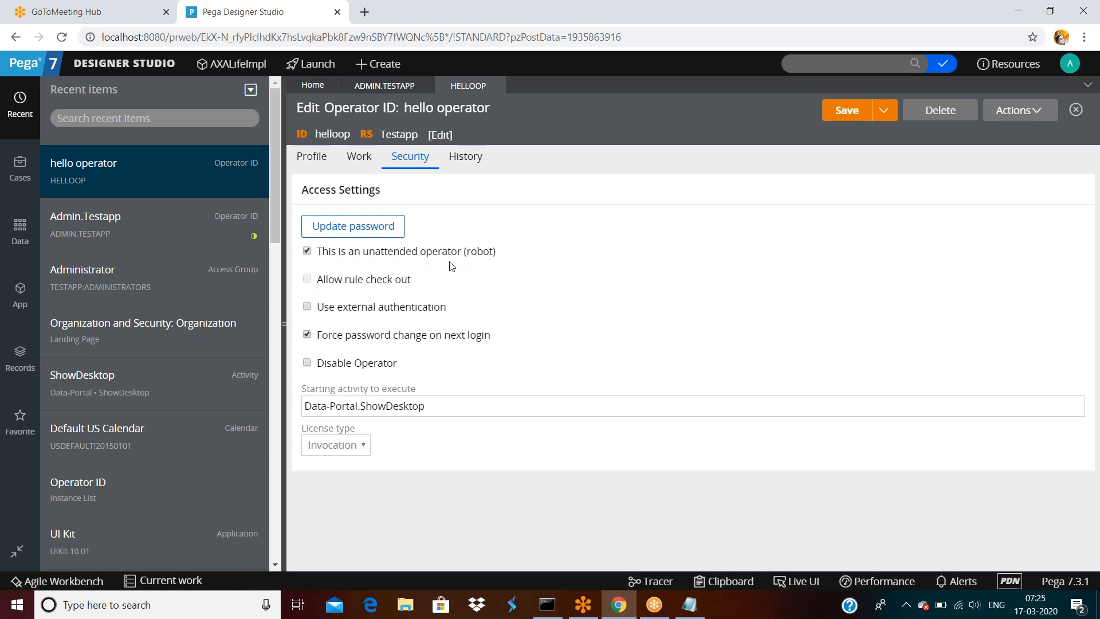
{"action": "left_click", "coordinate": [307, 251]}
{"action": "left_click", "coordinate": [308, 279]}
{"action": "left_click", "coordinate": [841, 118]}
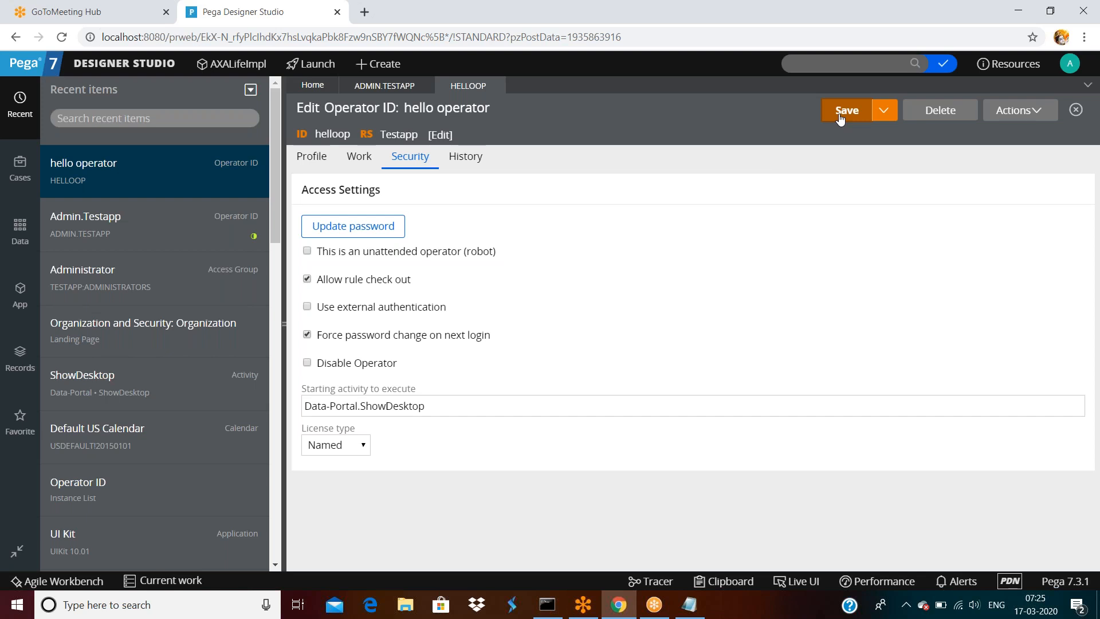
- Log off and sign back in as helloop with the operator's password
{"action": "left_click", "coordinate": [1069, 64]}
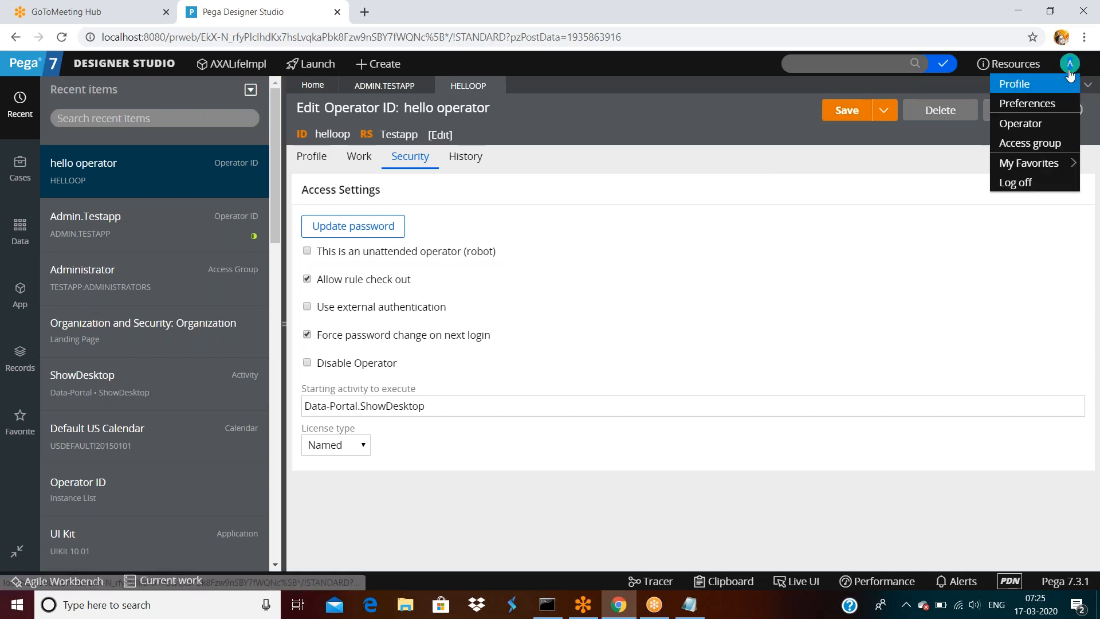
{"action": "left_click", "coordinate": [1023, 181]}
{"action": "left_click_drag", "start_coordinate": [501, 239], "coordinate": [412, 239]}
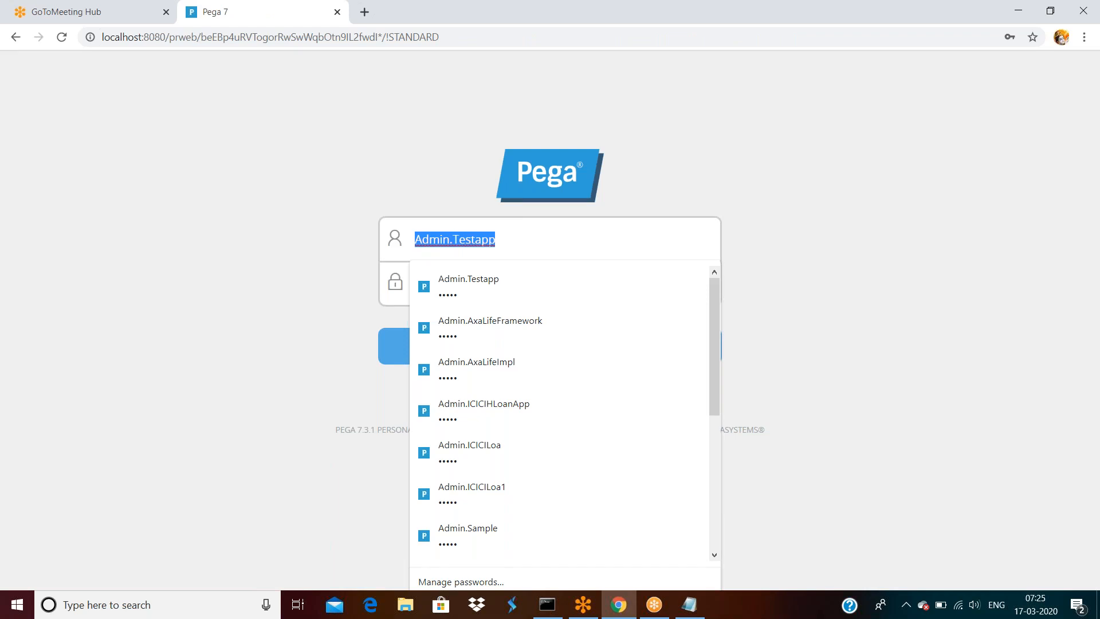
{"action": "type", "text": "hello"}
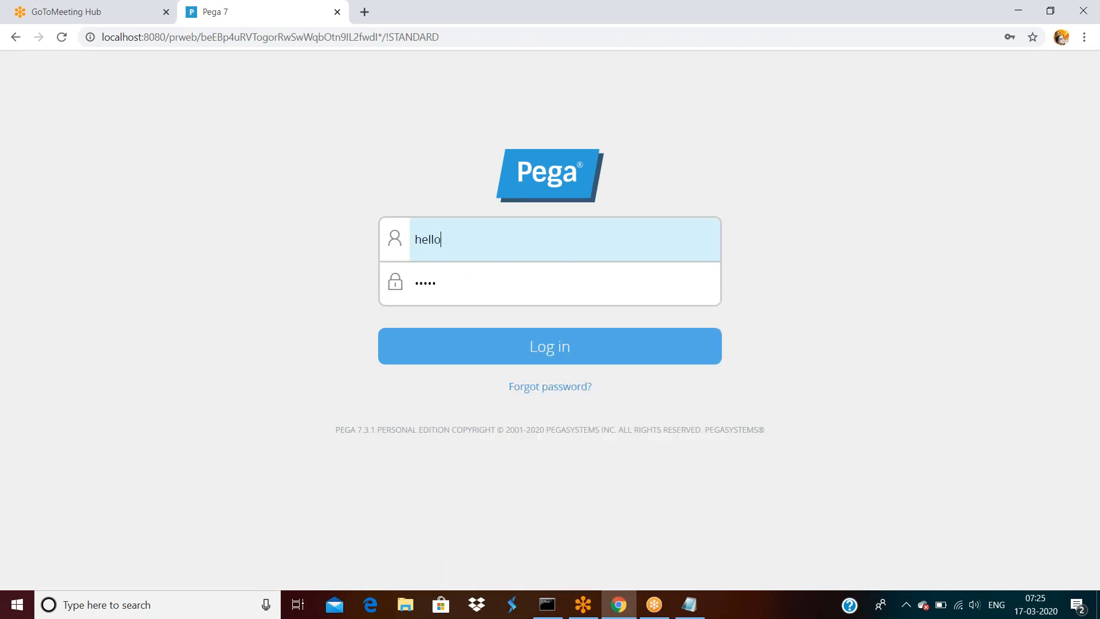
{"action": "type", "text": "op"}
{"action": "key", "text": "Tab"}
{"action": "type", "text": "rule"}
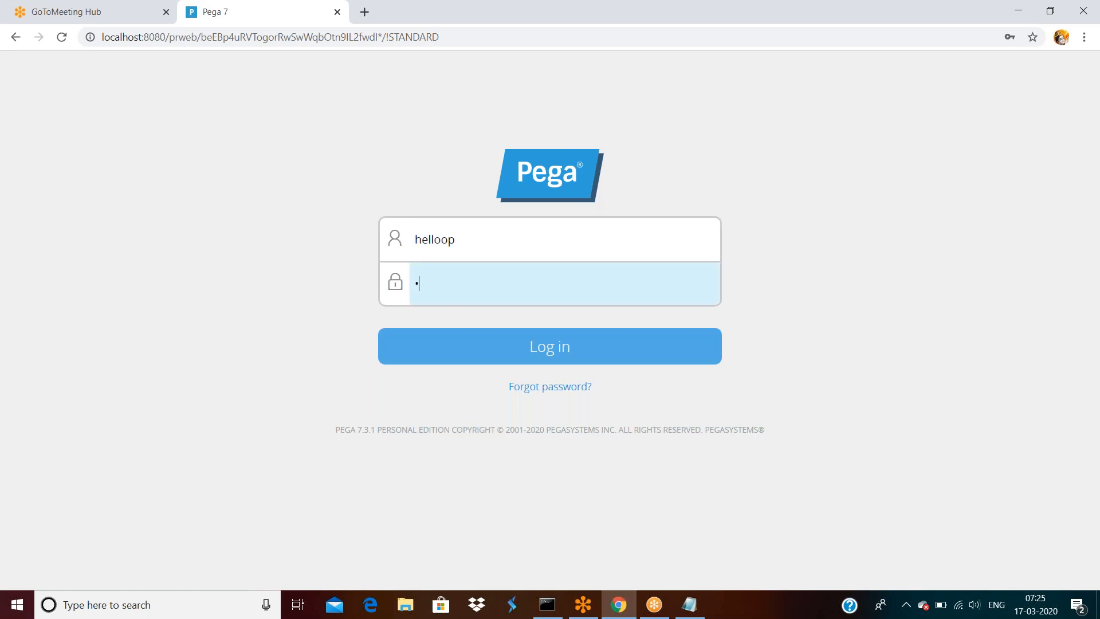
{"action": "type", "text": "s"}
{"action": "key", "text": "Return"}
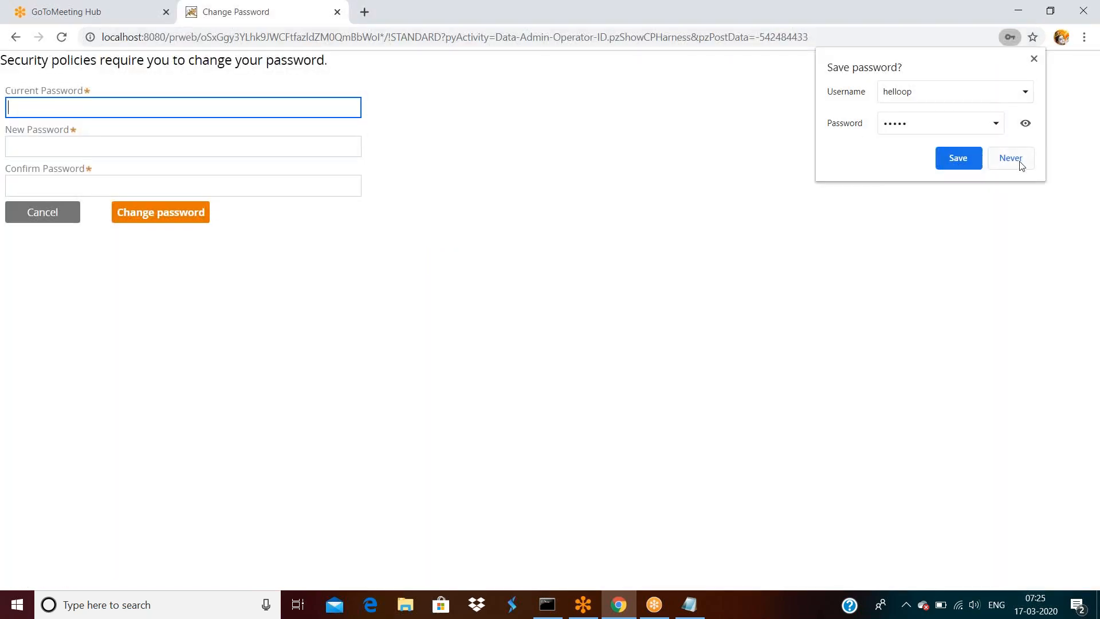
- Decline Chrome's save prompt and change the current password to a new one
{"action": "left_click", "coordinate": [1011, 158]}
{"action": "left_click", "coordinate": [96, 112]}
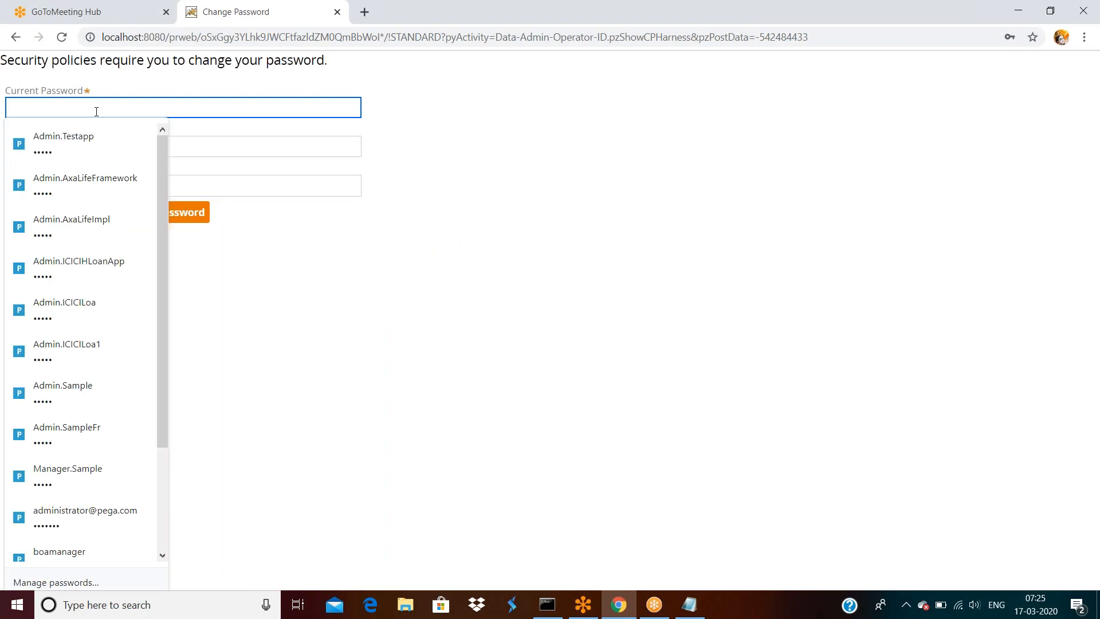
{"action": "type", "text": "rules"}
{"action": "key", "text": "Tab"}
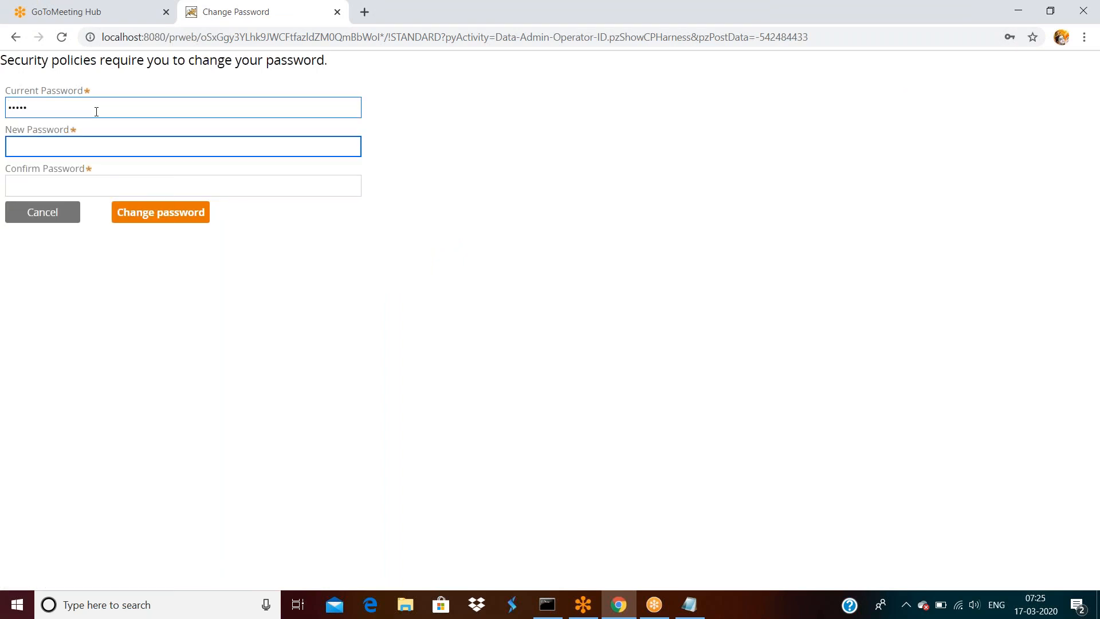
{"action": "type", "text": "rules123"}
{"action": "key", "text": "Tab"}
{"action": "type", "text": "rules12"}
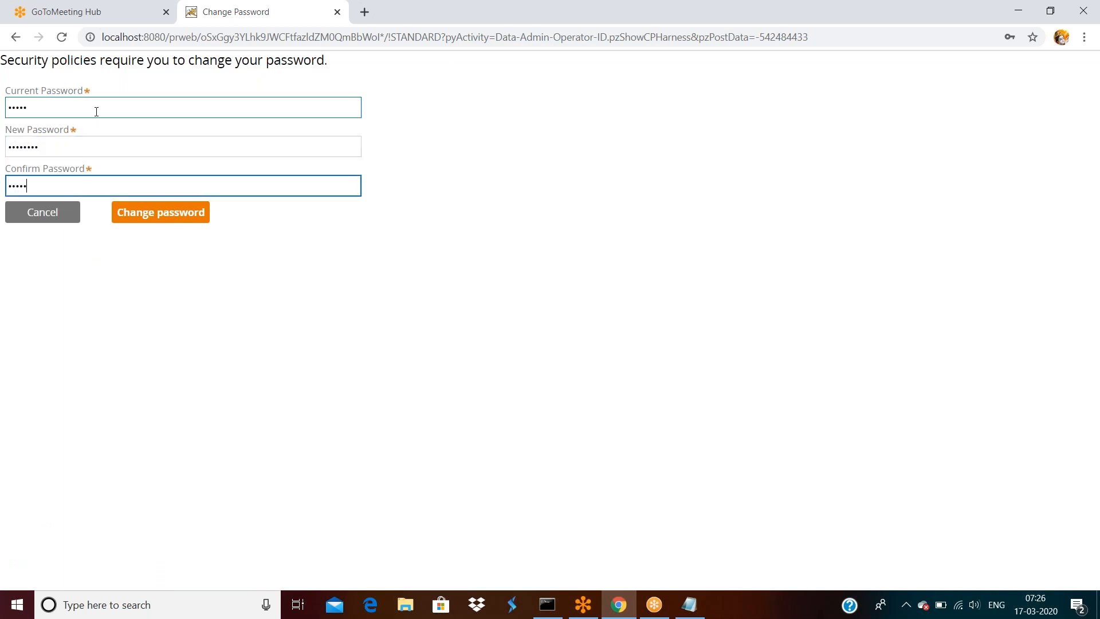
{"action": "type", "text": "3"}
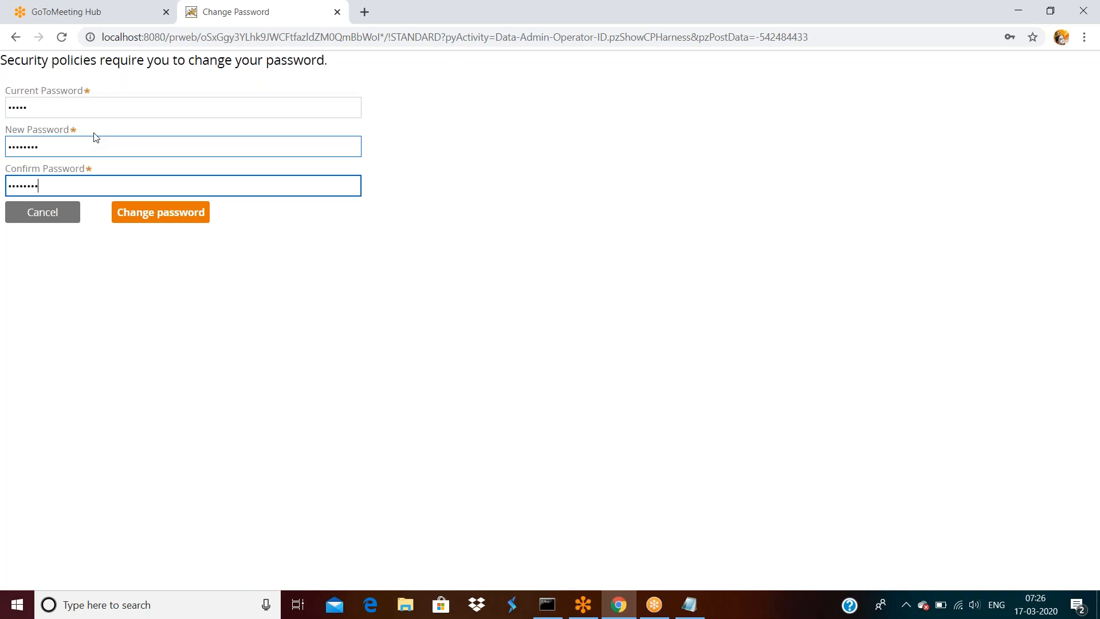
{"action": "left_click", "coordinate": [146, 220]}
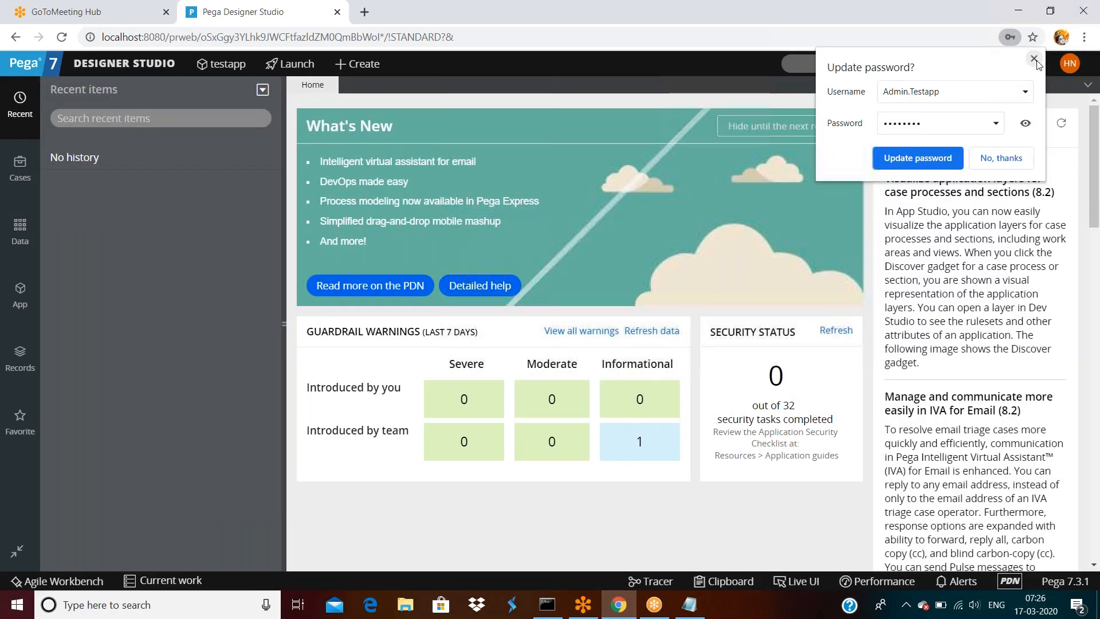
- Dismiss the browser's offer to update the saved password
{"action": "left_click", "coordinate": [935, 158]}
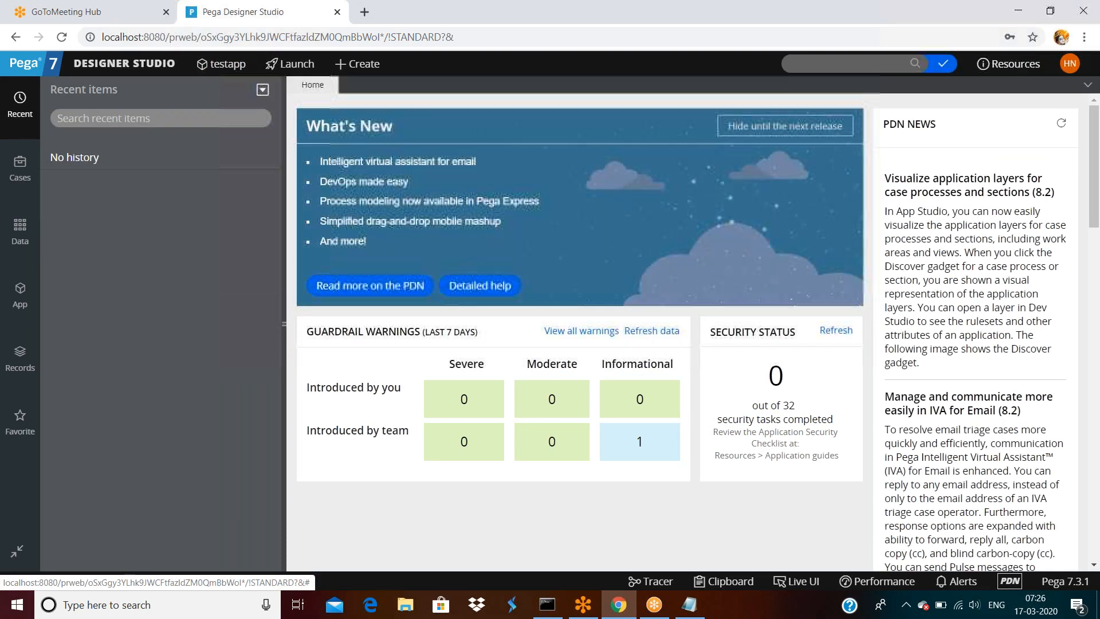
- Tick Disable Operator on helloop's own Security settings and save the record
{"action": "left_click", "coordinate": [1070, 63]}
{"action": "left_click", "coordinate": [1017, 120]}
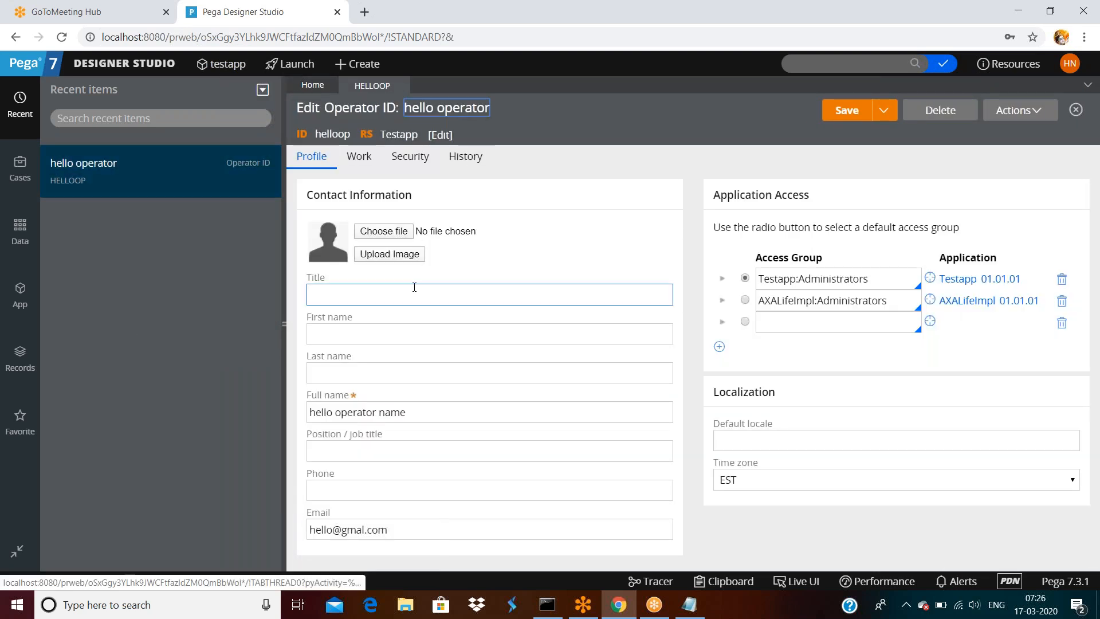
{"action": "left_click", "coordinate": [417, 157]}
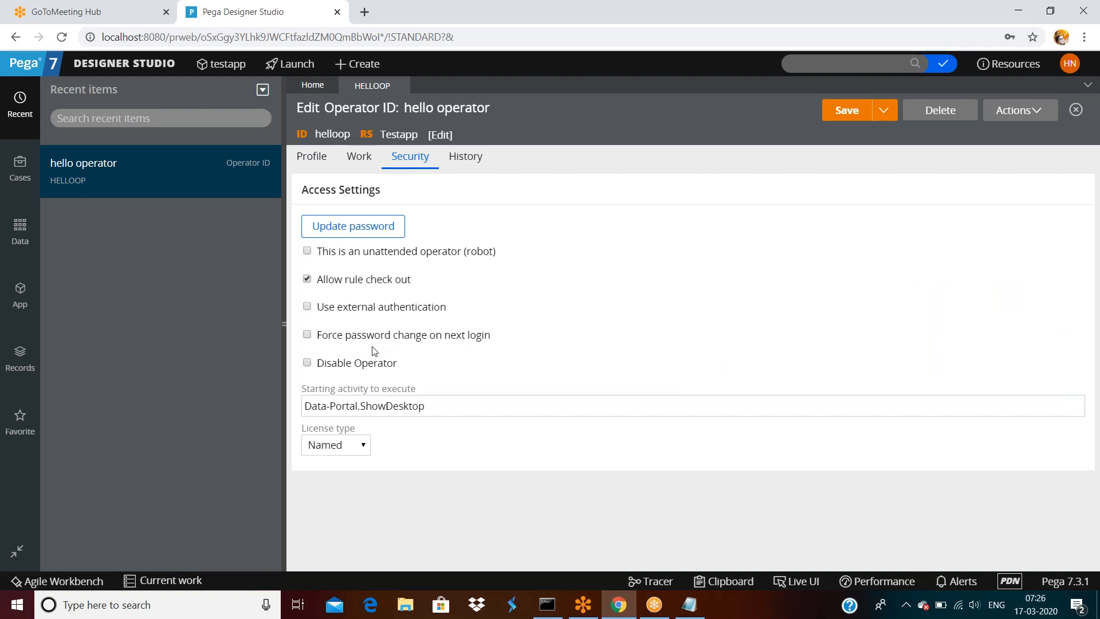
{"action": "double_click", "coordinate": [358, 365]}
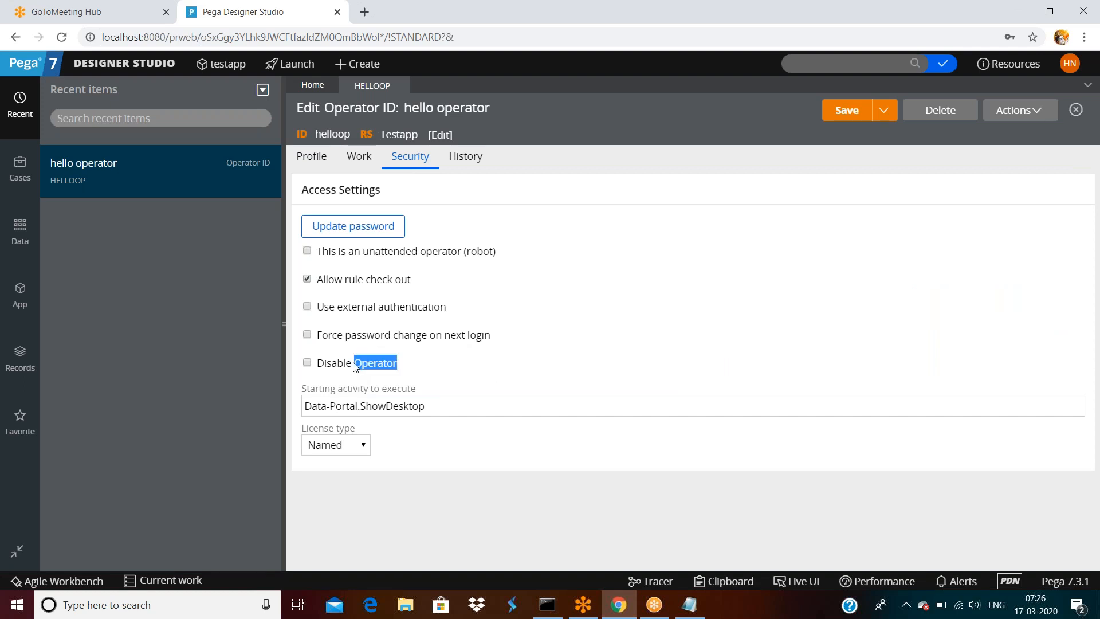
{"action": "left_click", "coordinate": [309, 363]}
{"action": "left_click", "coordinate": [860, 115]}
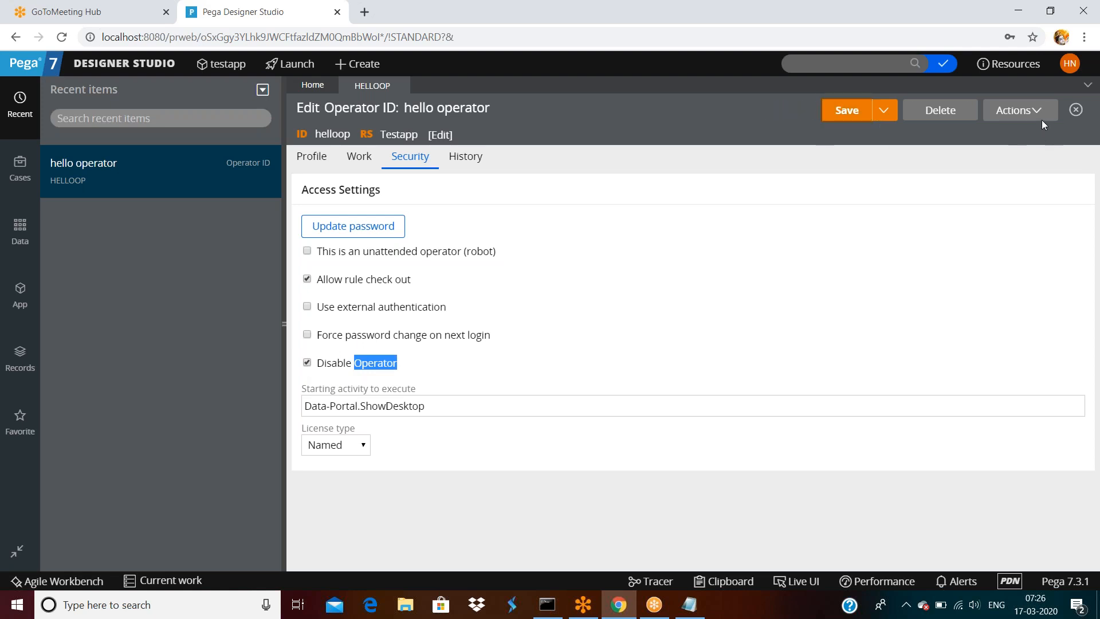
{"action": "left_click", "coordinate": [1069, 63]}
- Log off and try signing in as helloop, getting Authentication Failed
{"action": "left_click", "coordinate": [1031, 185]}
{"action": "left_click", "coordinate": [522, 237]}
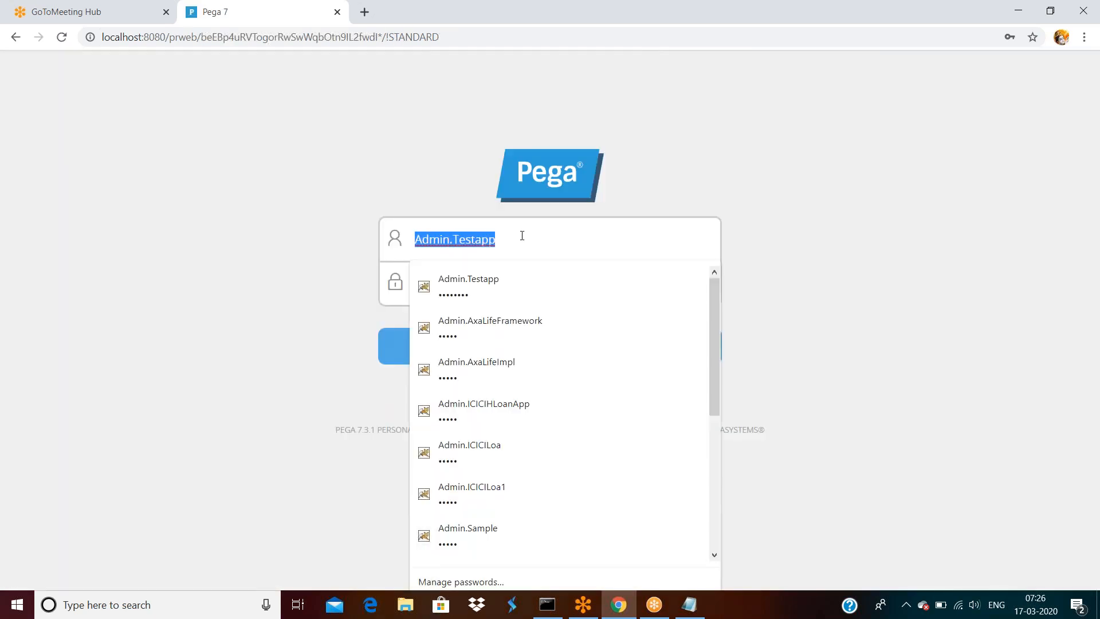
{"action": "type", "text": "helloop"}
{"action": "key", "text": "Tab"}
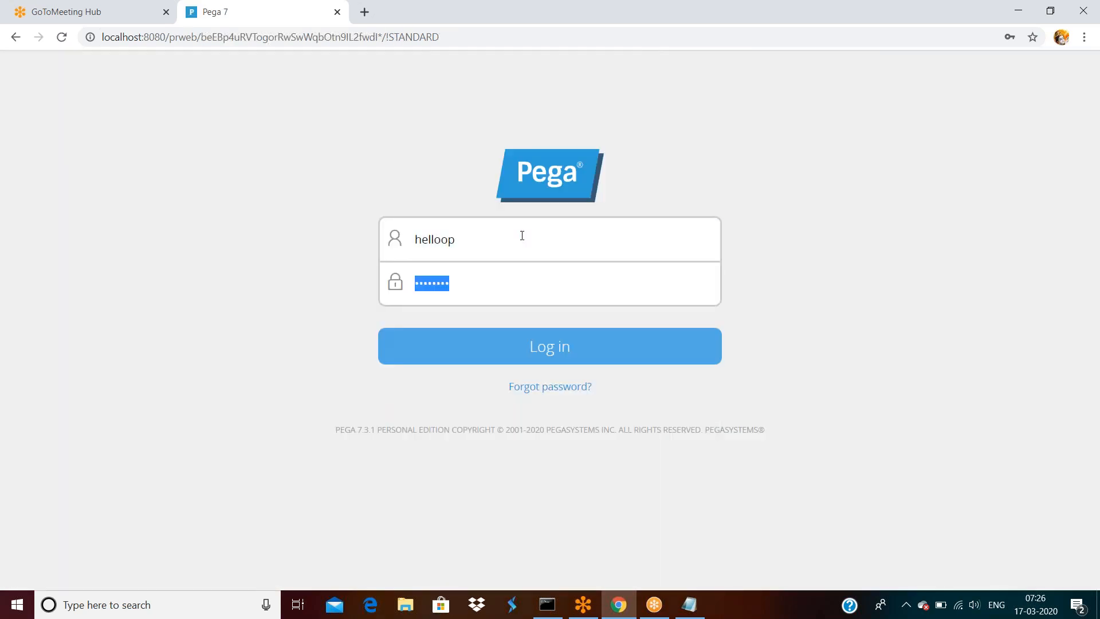
{"action": "type", "text": "rules"}
{"action": "key", "text": "Return"}
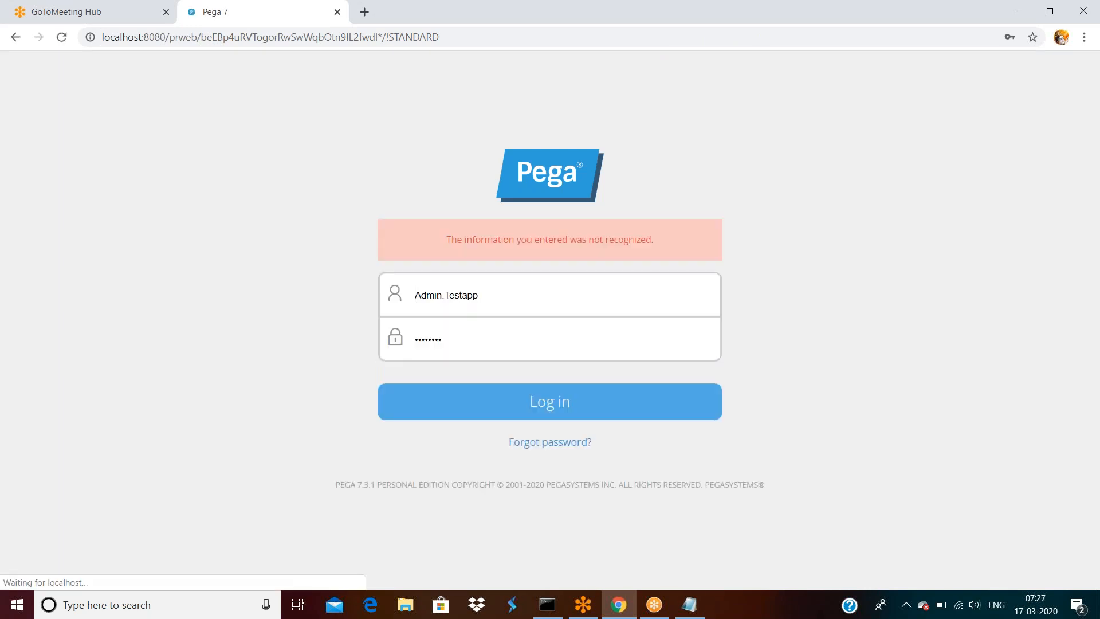
{"action": "left_click", "coordinate": [510, 299]}
{"action": "left_click", "coordinate": [732, 299]}
{"action": "left_click", "coordinate": [492, 343]}
{"action": "double_click", "coordinate": [492, 344]}
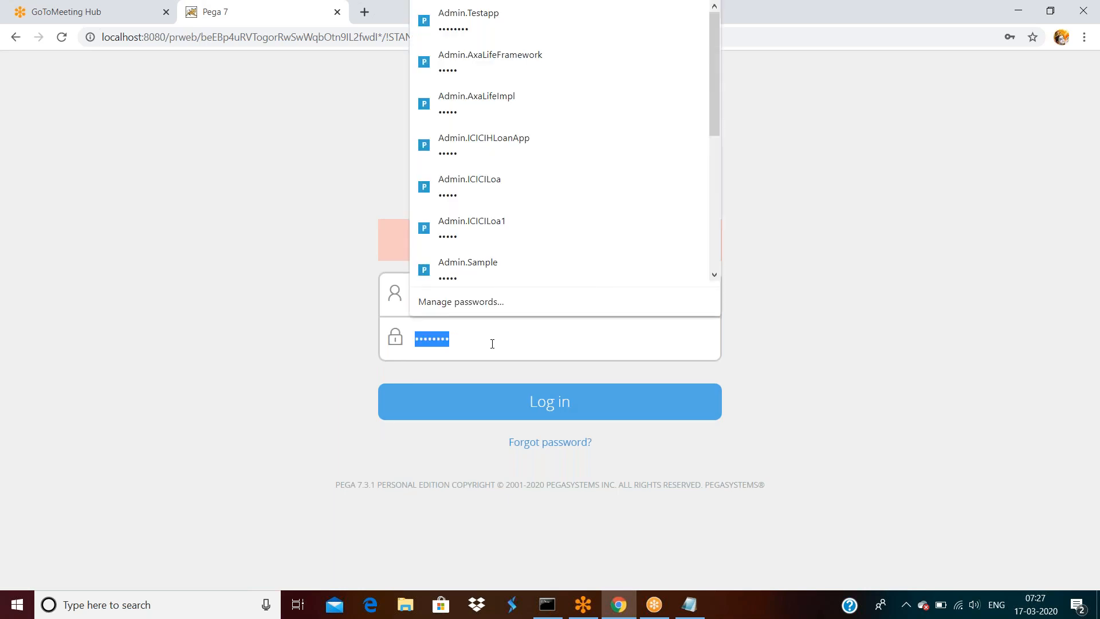
{"action": "left_click", "coordinate": [563, 397]}
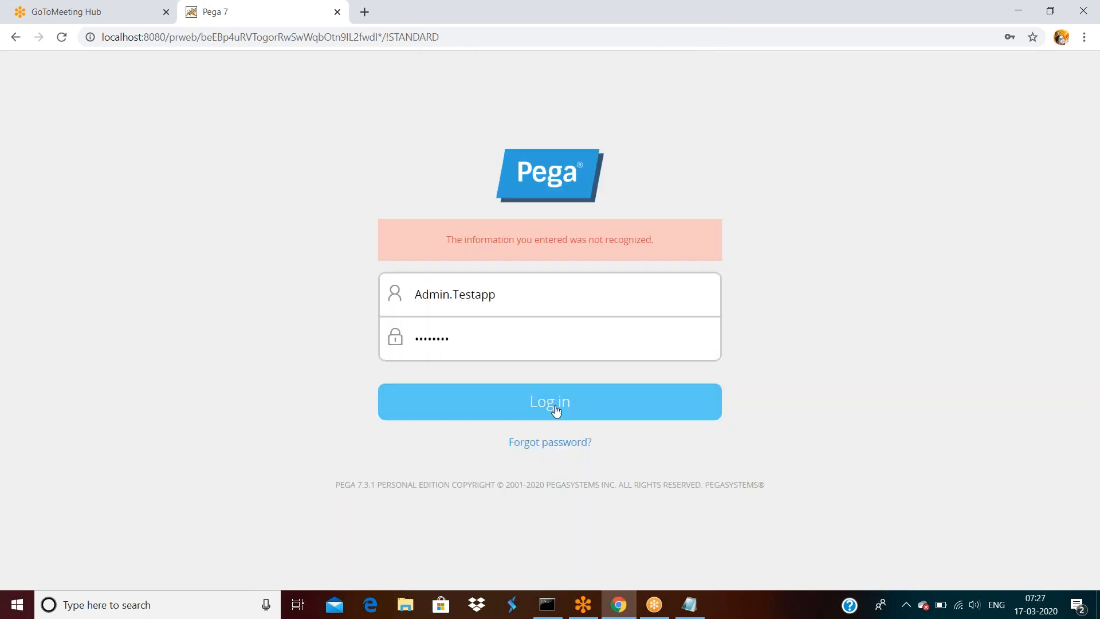
{"action": "left_click", "coordinate": [555, 408]}
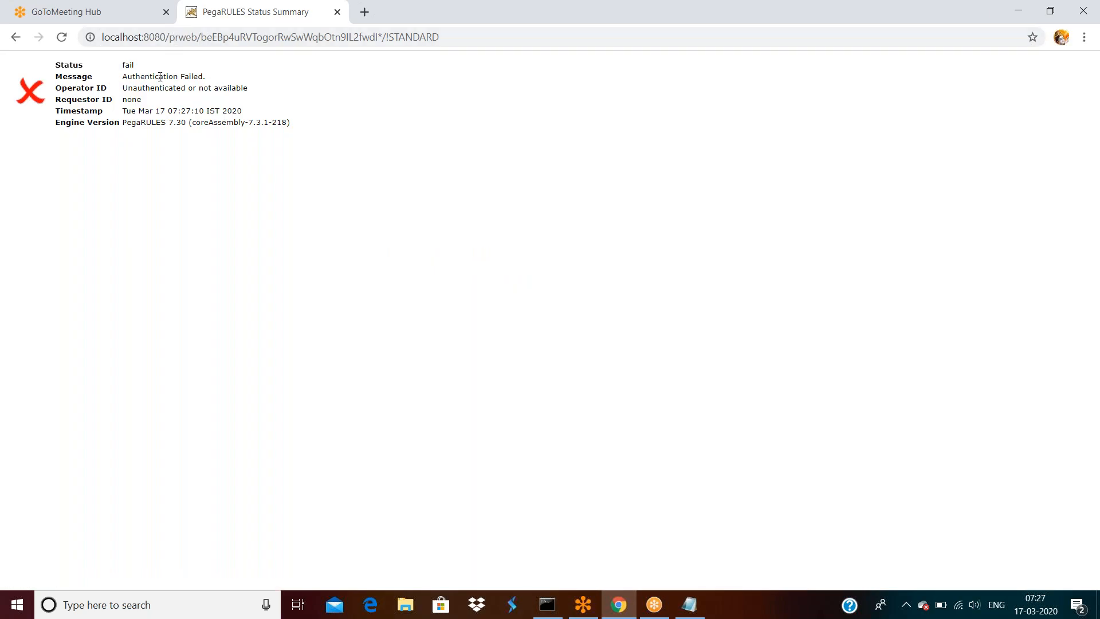
- Trim the session part from the URL to reload the login page
{"action": "left_click_drag", "start_coordinate": [200, 38], "coordinate": [445, 28]}
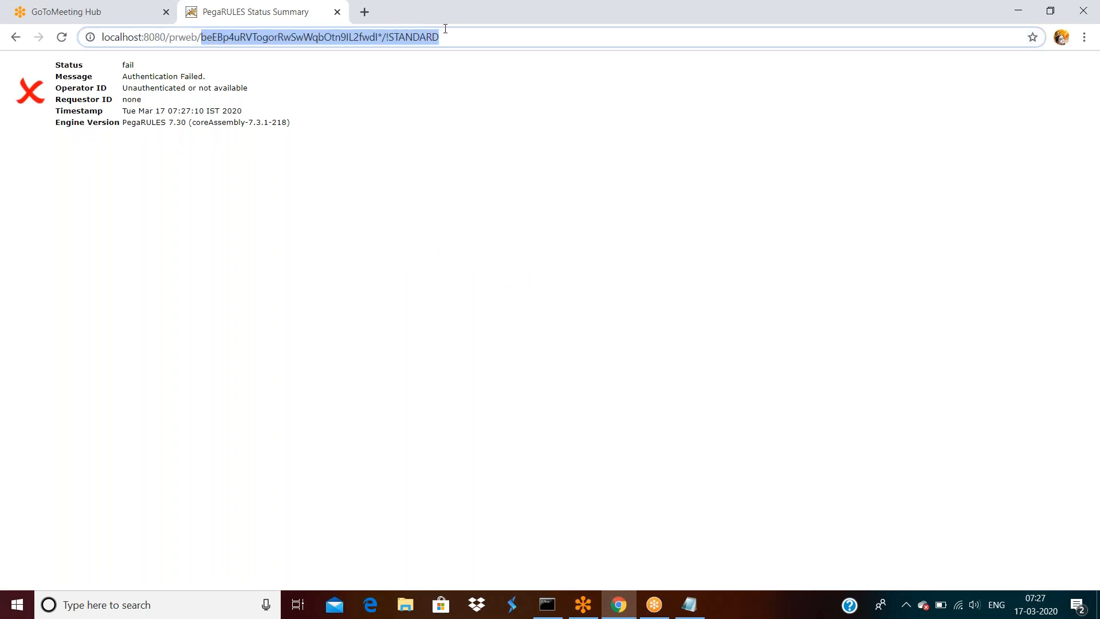
{"action": "key", "text": "BackSpace"}
{"action": "key", "text": "Return"}
{"action": "left_click", "coordinate": [494, 279]}
{"action": "key", "text": "ctrl+a"}
- Sign in as the administrator and reopen helloop's record from Recent items
{"action": "type", "text": "rules"}
{"action": "key", "text": "Return"}
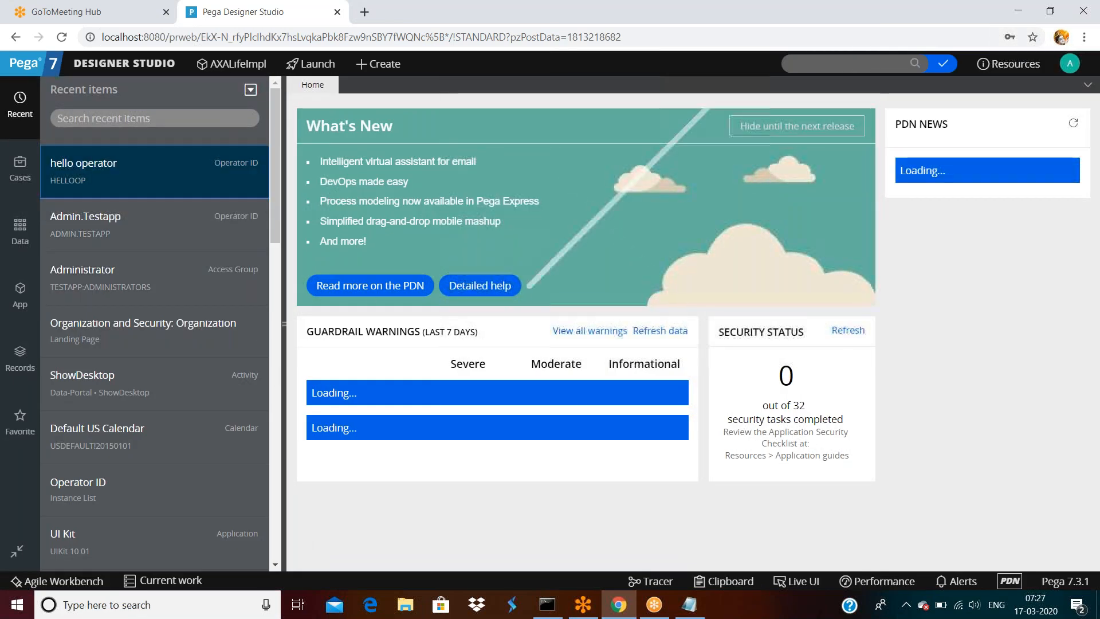
{"action": "left_click", "coordinate": [75, 190]}
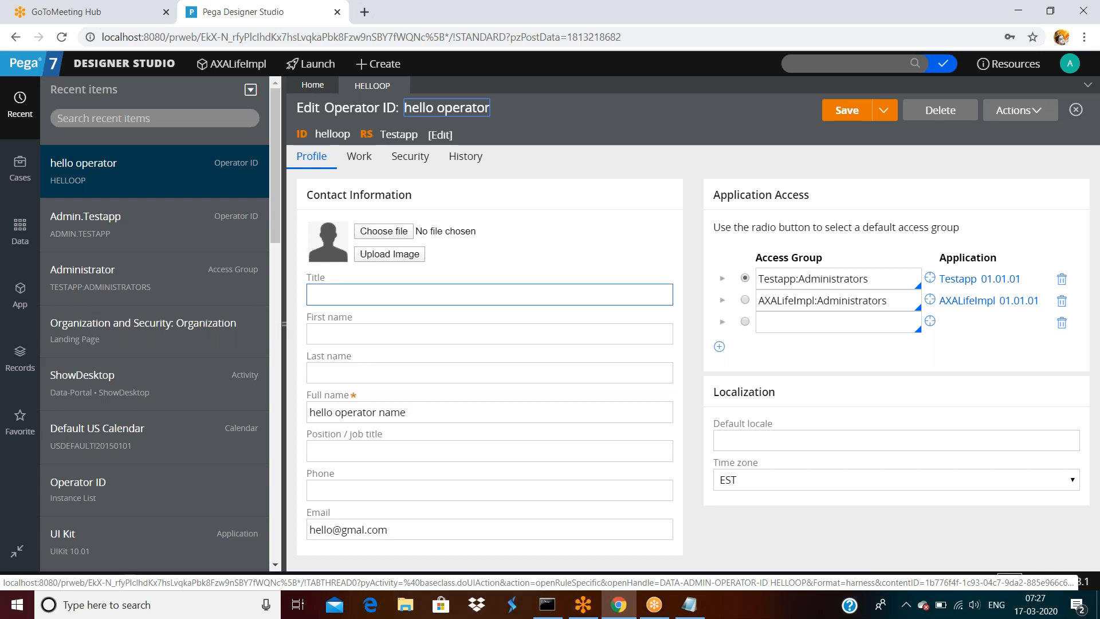
{"action": "left_click", "coordinate": [127, 63]}
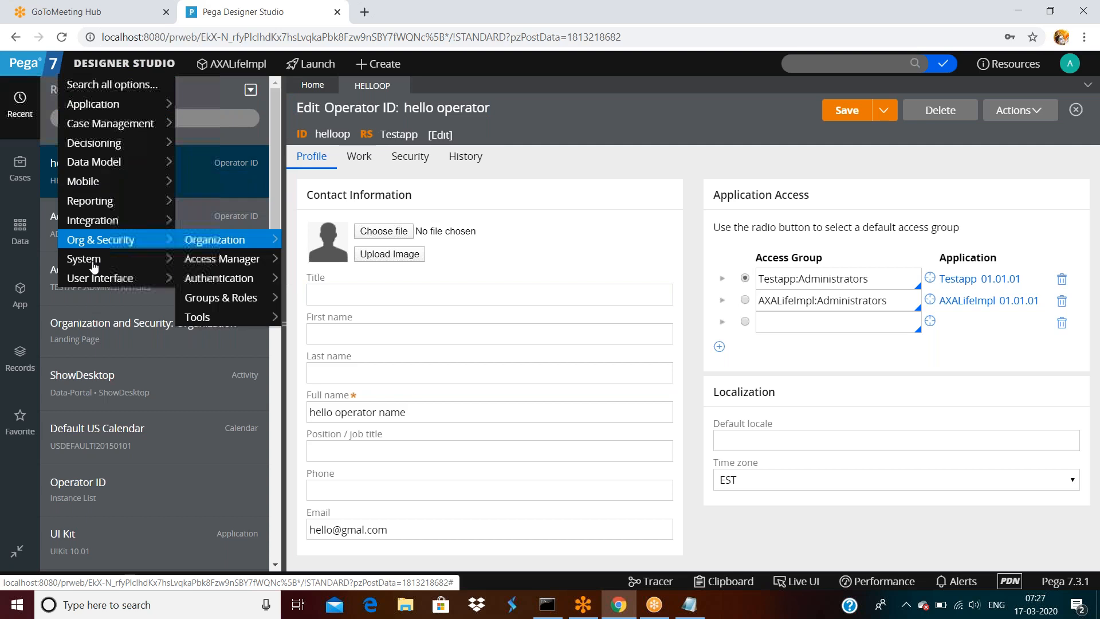
{"action": "mouse_move", "coordinate": [93, 279]}
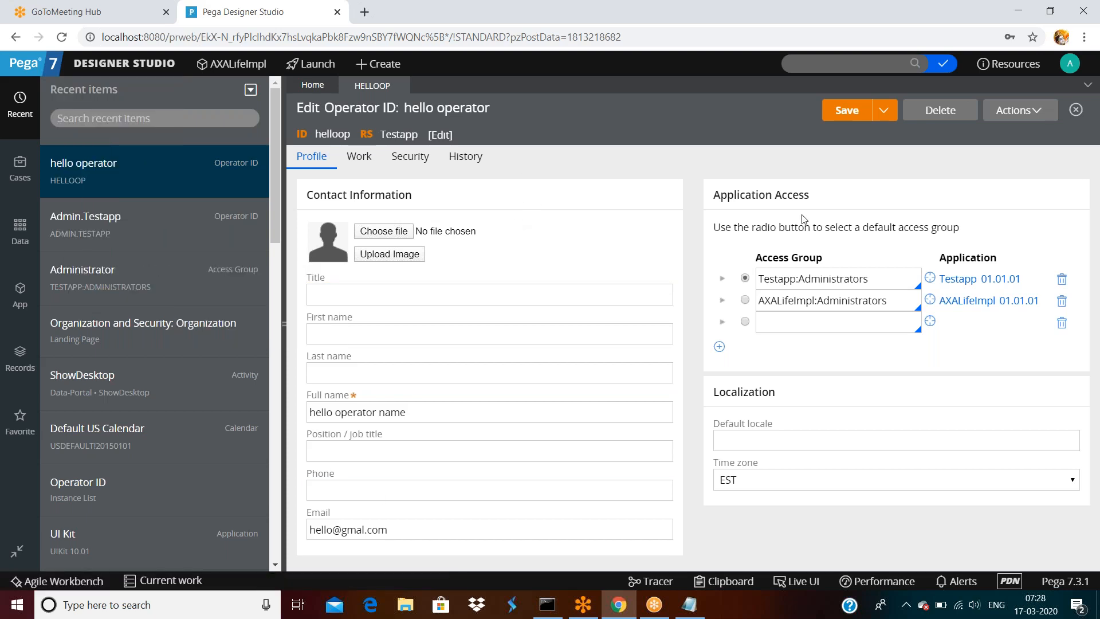
{"action": "left_click", "coordinate": [410, 163]}
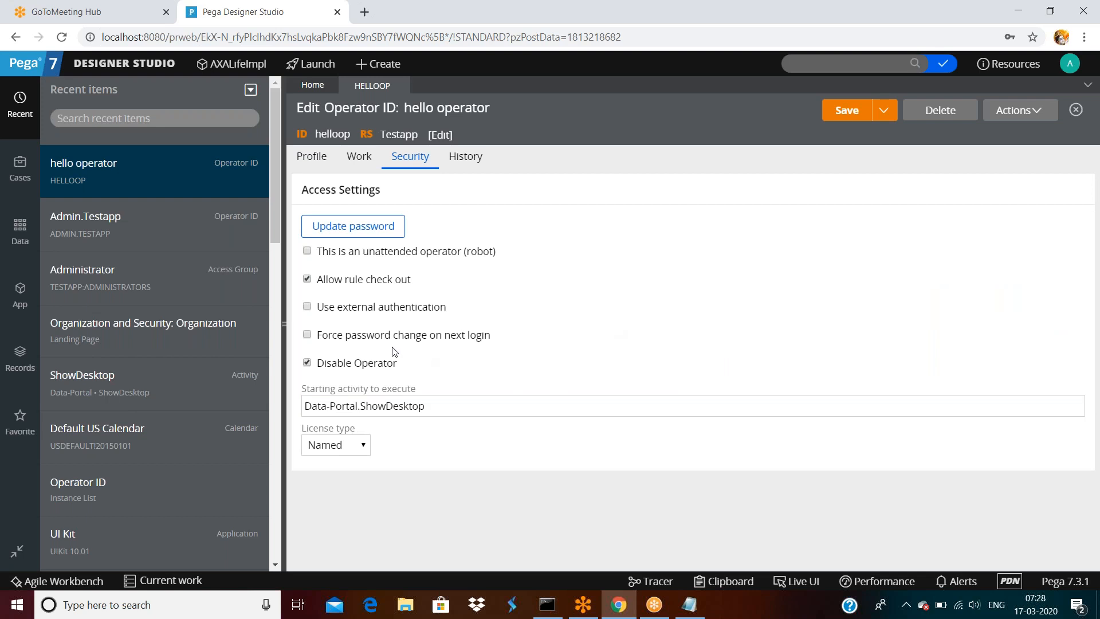
{"action": "left_click", "coordinate": [369, 231]}
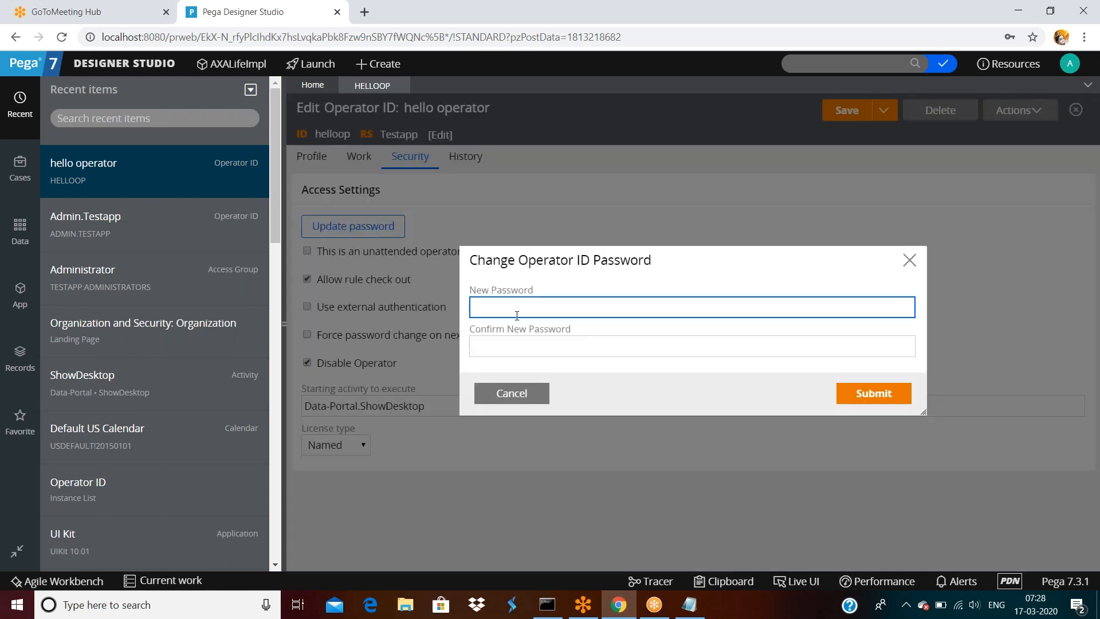
{"action": "left_click", "coordinate": [512, 393]}
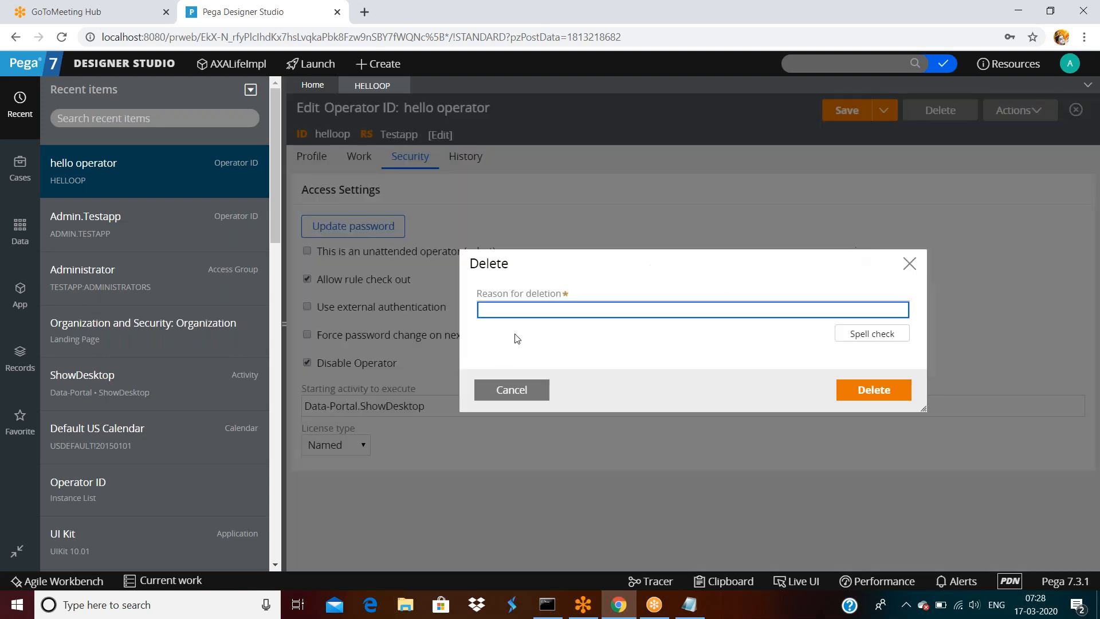
{"action": "left_click", "coordinate": [508, 390]}
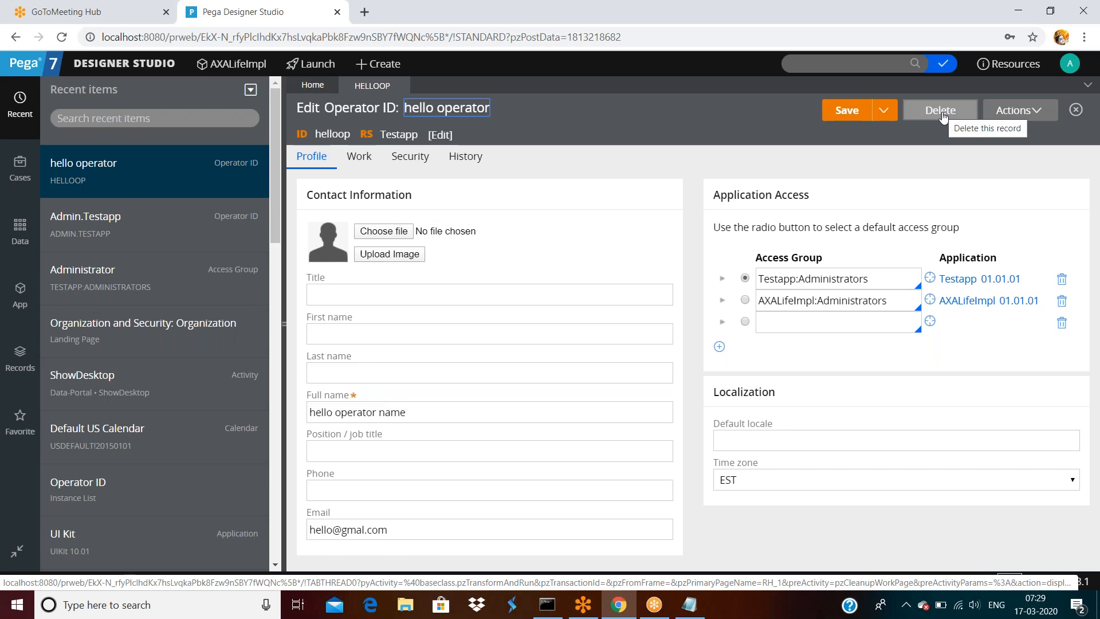
- Delete the helloop operator record with reason 'not required', then show the App explorer
{"action": "left_click", "coordinate": [941, 112]}
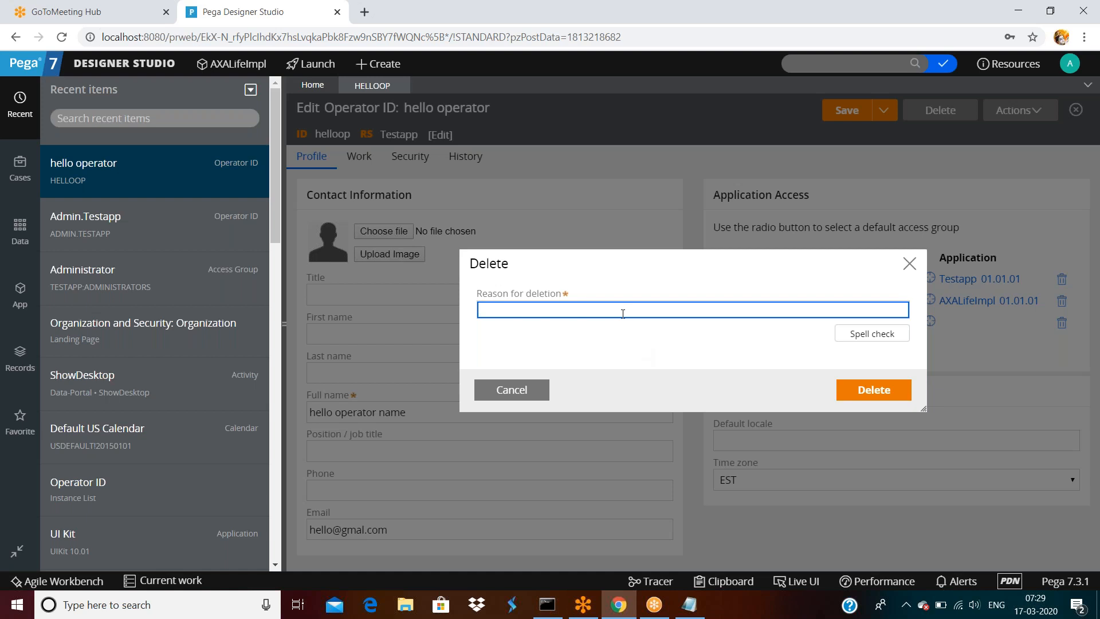
{"action": "type", "text": "not required"}
{"action": "left_click", "coordinate": [878, 392]}
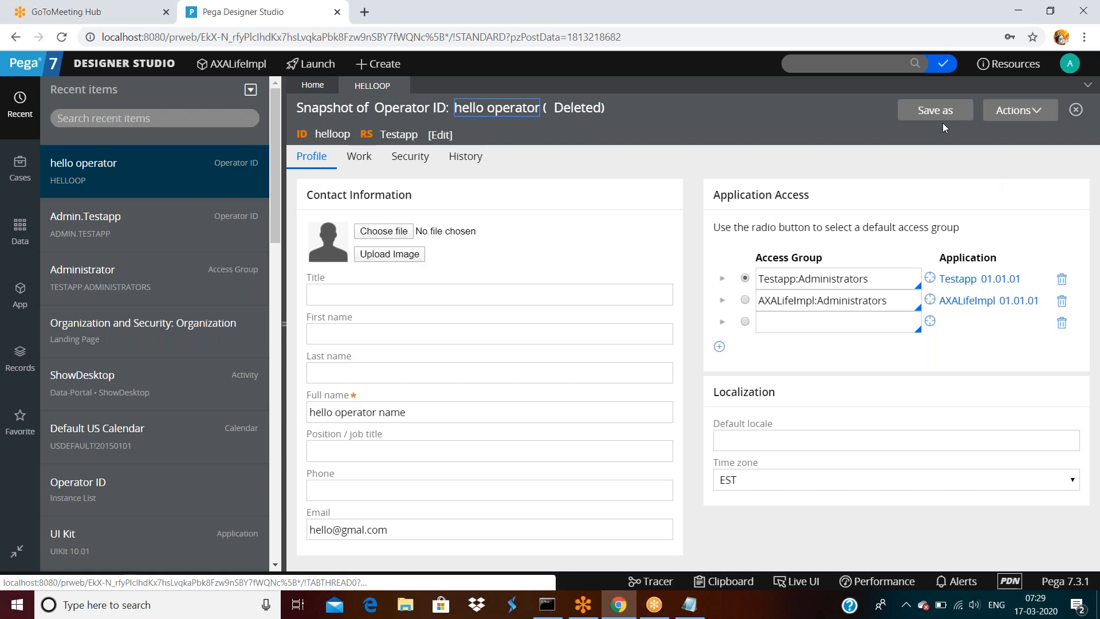
{"action": "left_click", "coordinate": [942, 115]}
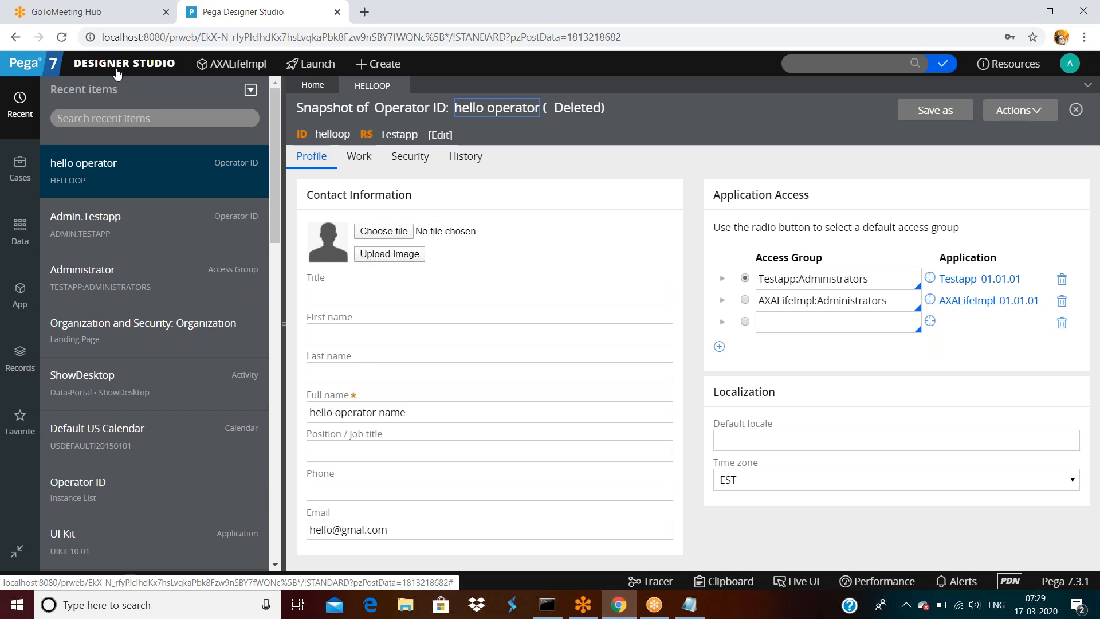
{"action": "left_click", "coordinate": [625, 185]}
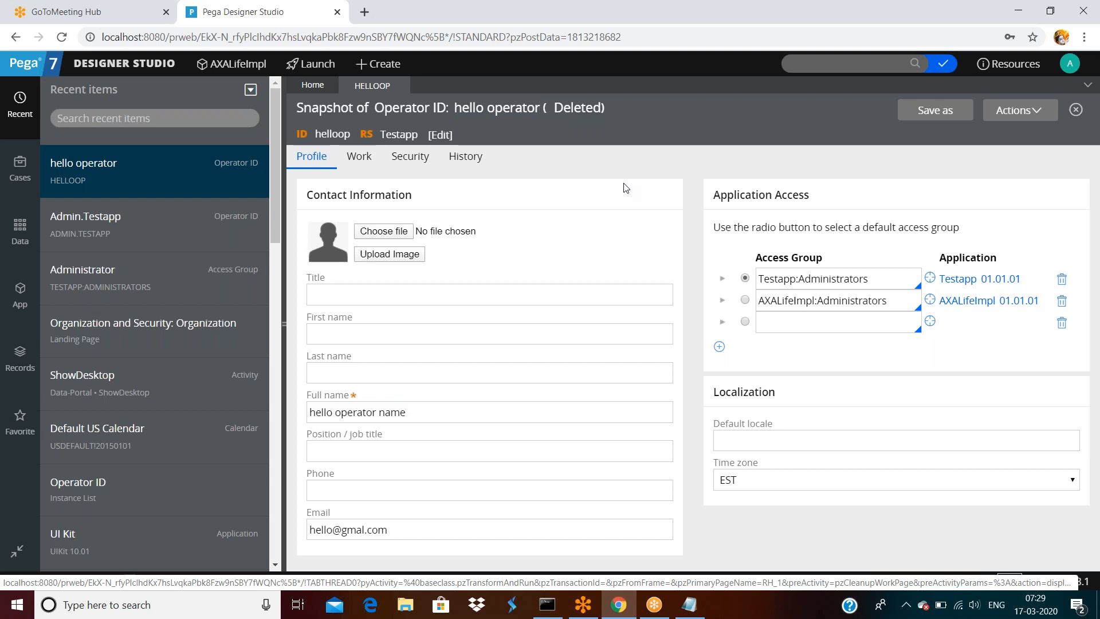
{"action": "left_click", "coordinate": [19, 296]}
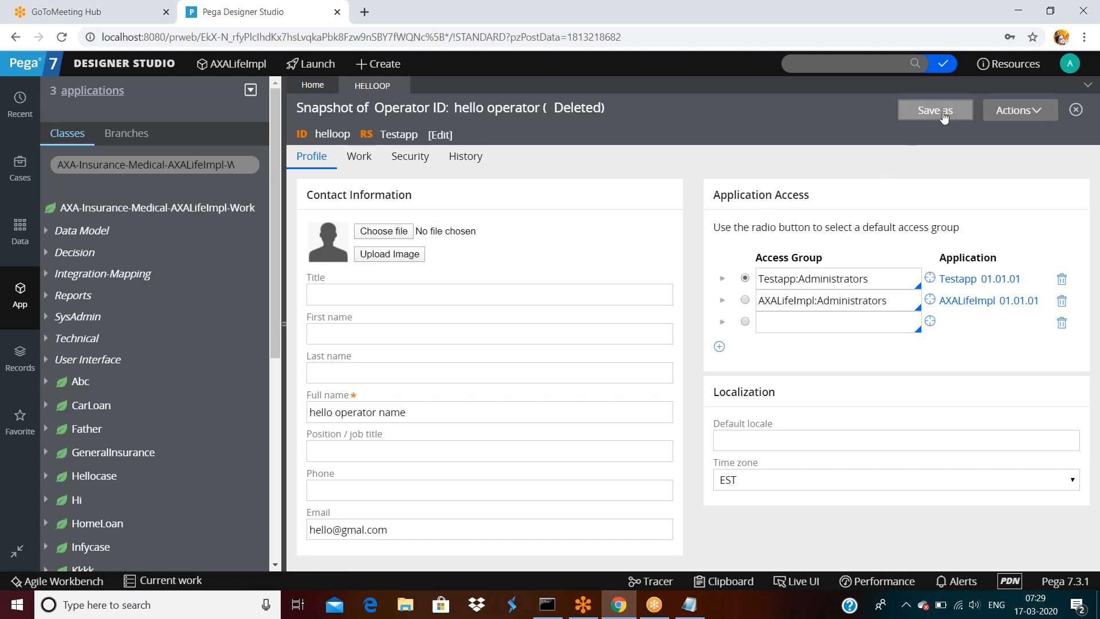
- Open the application's Development Recent Actions list
{"action": "mouse_move", "coordinate": [132, 76]}
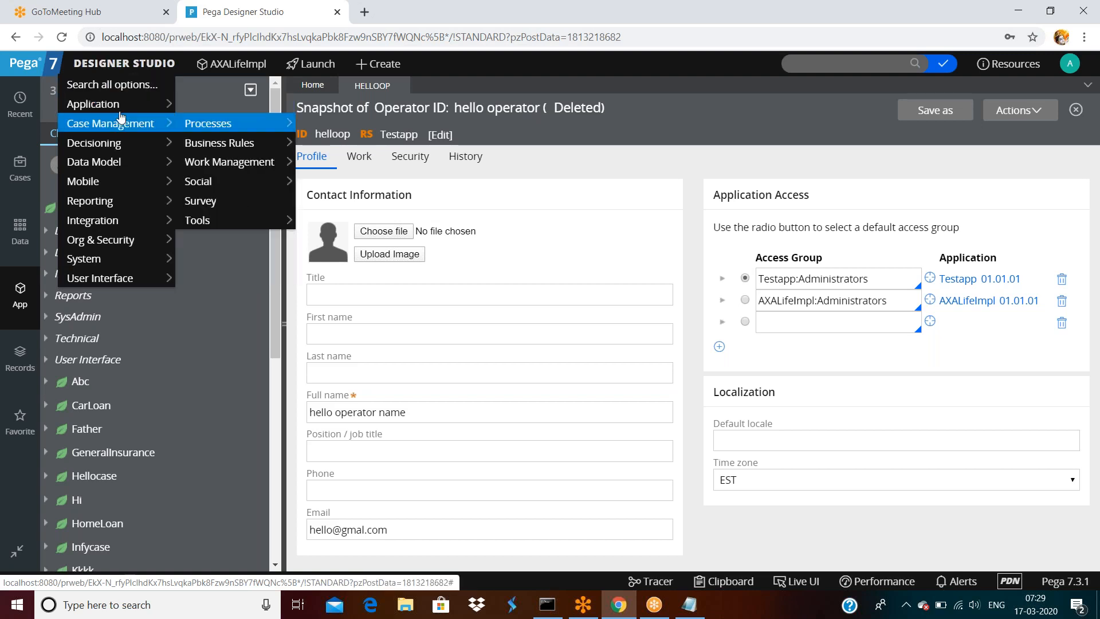
{"action": "mouse_move", "coordinate": [114, 105]}
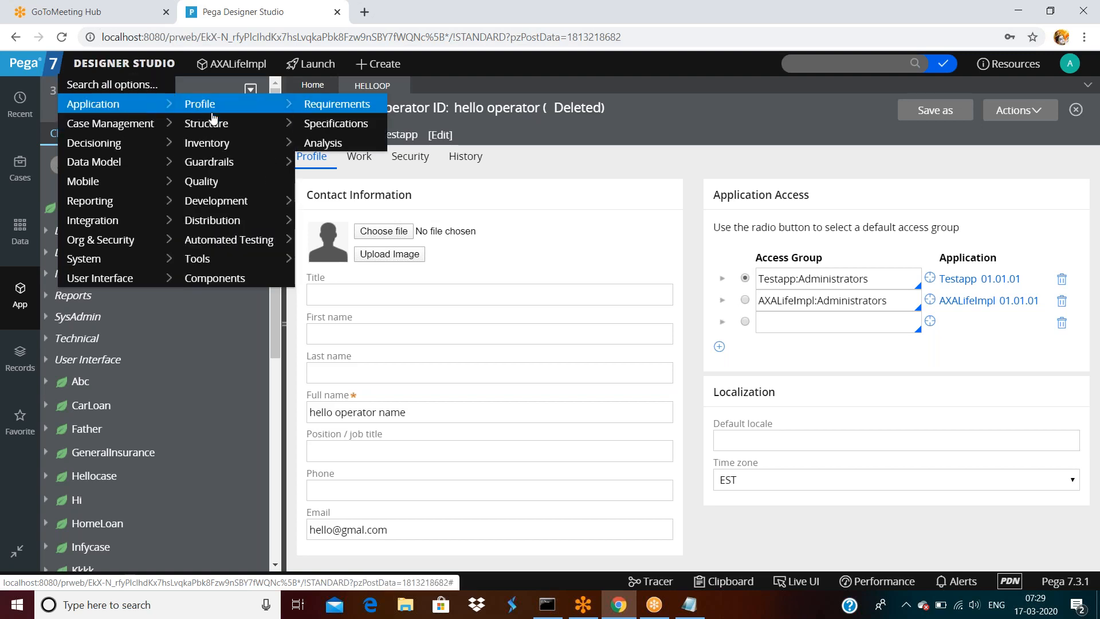
{"action": "mouse_move", "coordinate": [229, 205]}
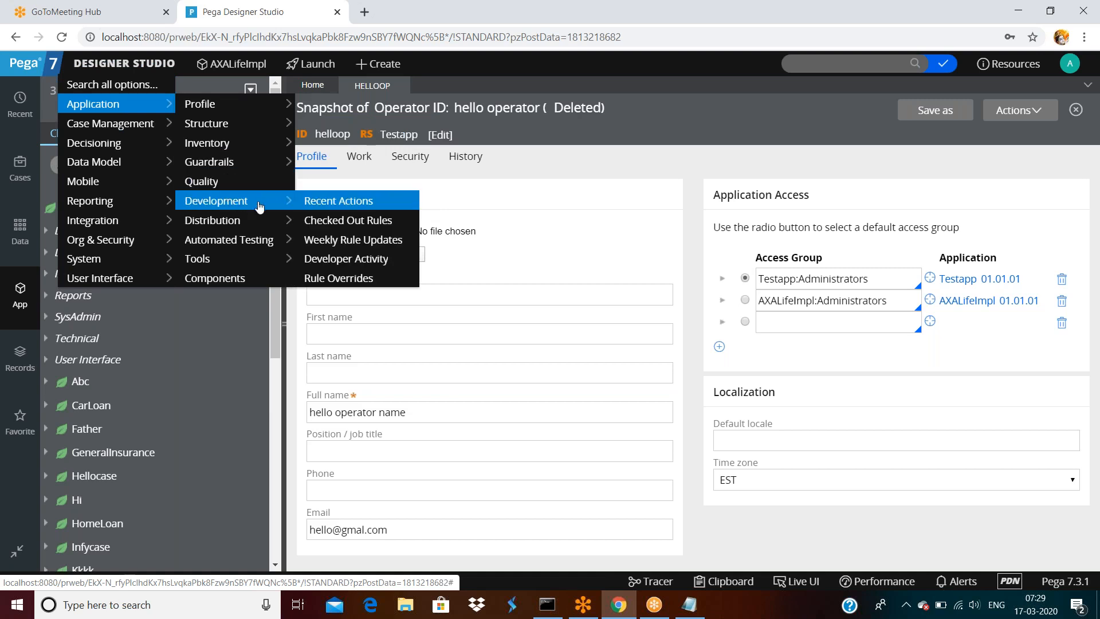
{"action": "left_click", "coordinate": [347, 209]}
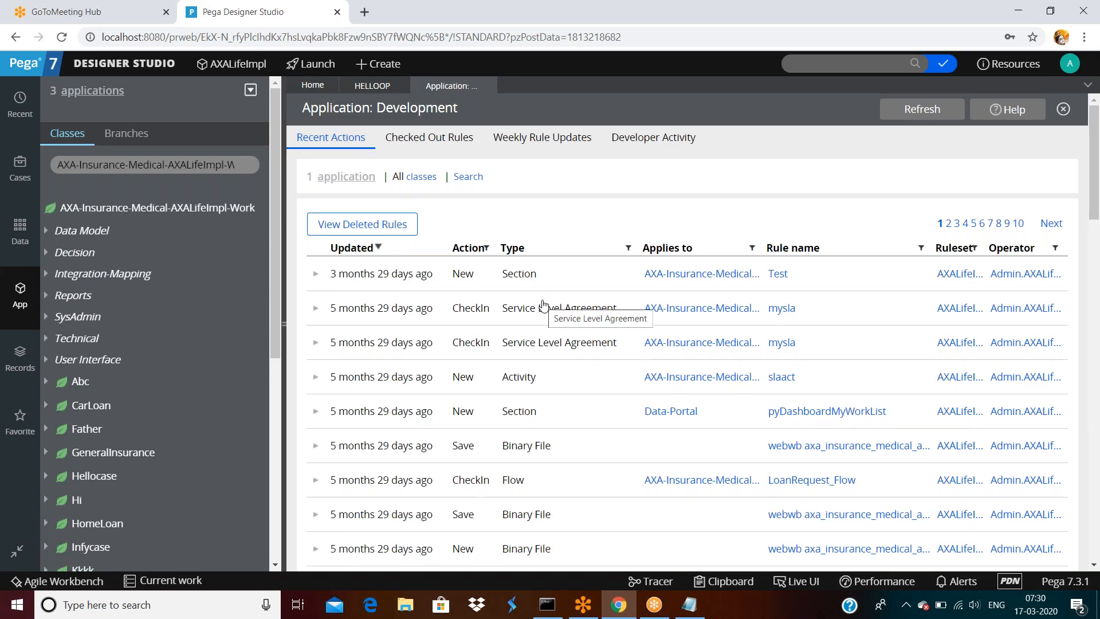
- Go to page 2 of recent actions and bring up the Deleted Rules list
{"action": "scroll", "coordinate": [544, 304], "scroll_direction": "down", "scroll_amount": 3}
{"action": "scroll", "coordinate": [544, 304], "scroll_direction": "up", "scroll_amount": 3}
{"action": "scroll", "coordinate": [543, 304], "scroll_direction": "down", "scroll_amount": 5}
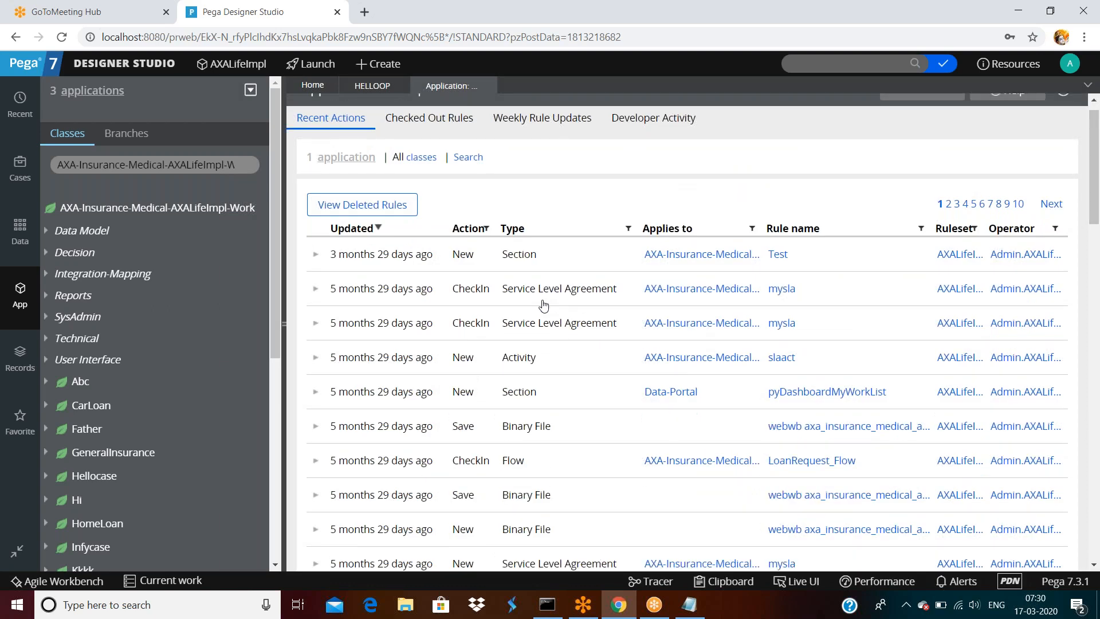
{"action": "scroll", "coordinate": [544, 304], "scroll_direction": "down", "scroll_amount": 5}
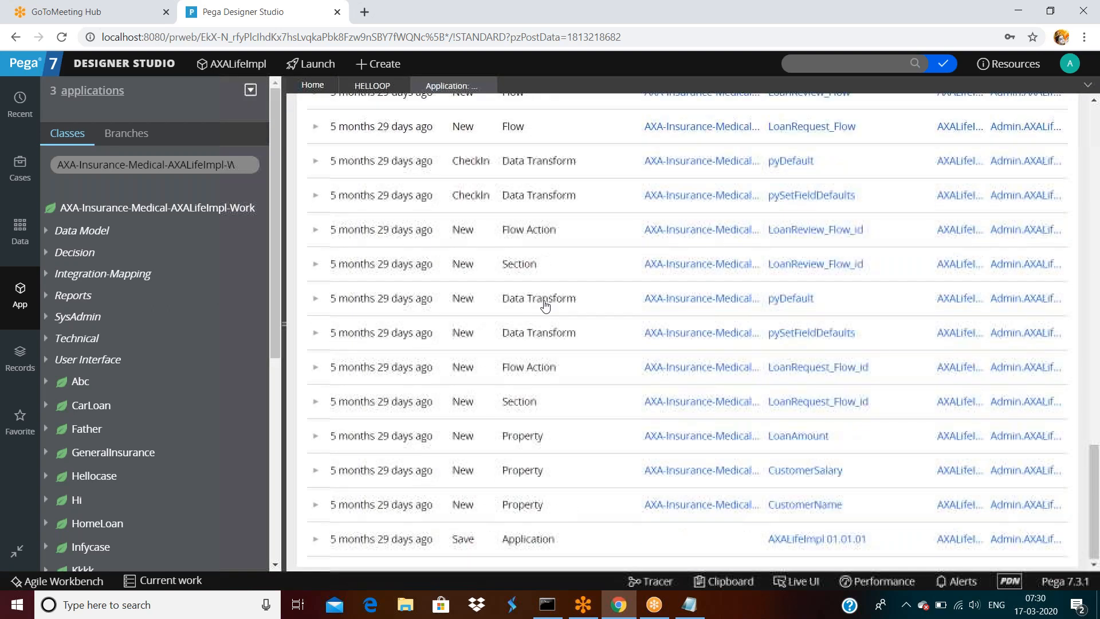
{"action": "scroll", "coordinate": [561, 331], "scroll_direction": "up", "scroll_amount": 12}
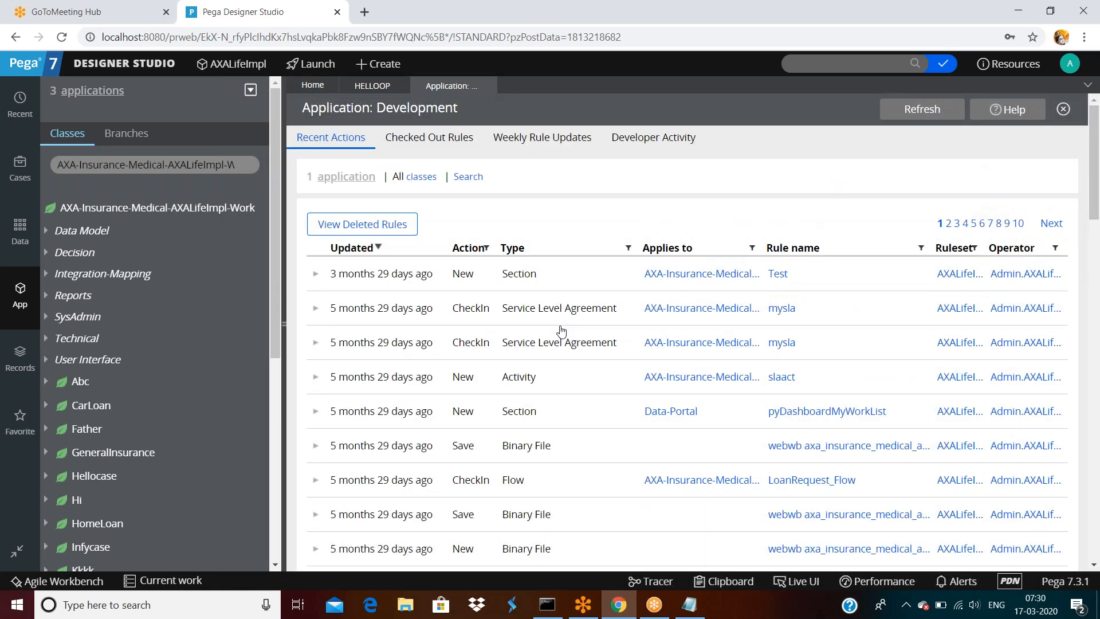
{"action": "left_click", "coordinate": [1051, 225]}
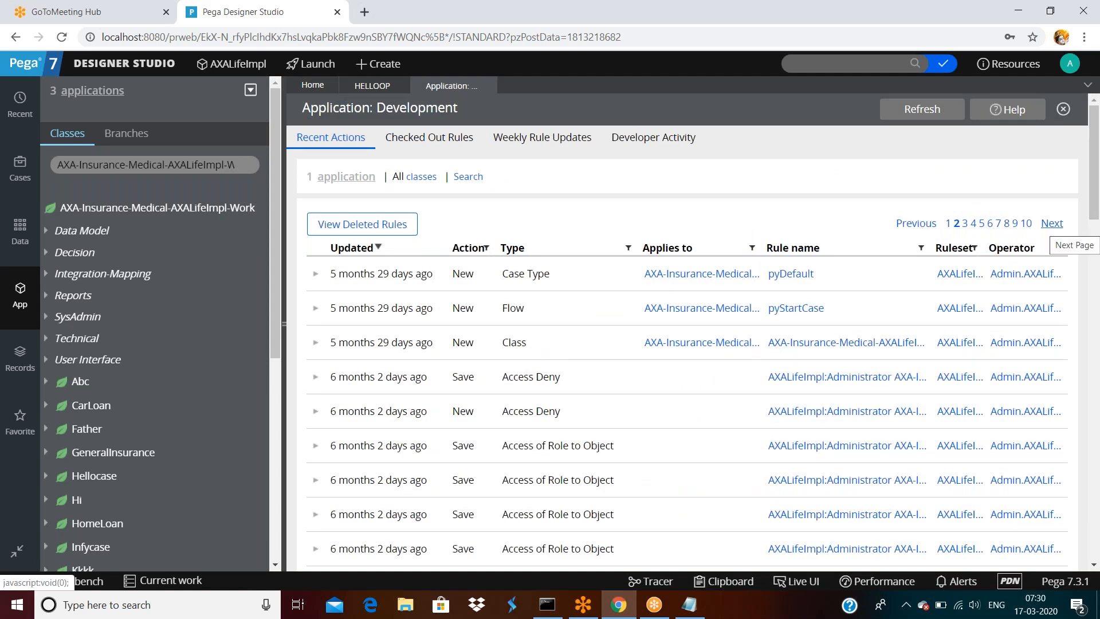
{"action": "left_click", "coordinate": [371, 227]}
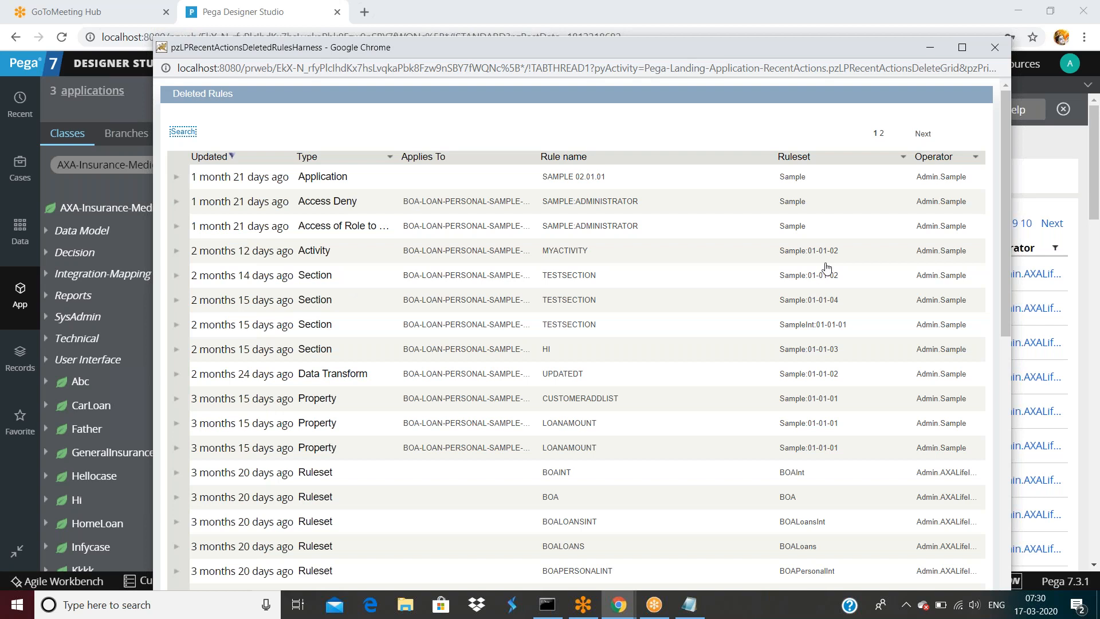
- Review both pages of deleted rules, then drag the window's title bar to dismiss it
{"action": "scroll", "coordinate": [826, 267], "scroll_direction": "down", "scroll_amount": 10}
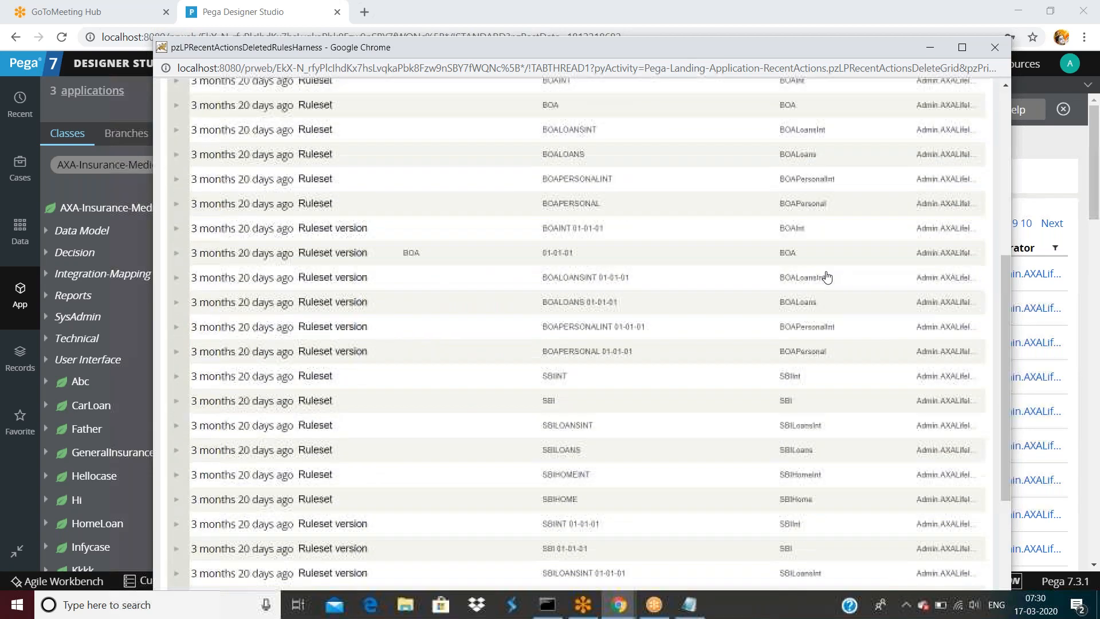
{"action": "scroll", "coordinate": [827, 277], "scroll_direction": "up", "scroll_amount": 10}
{"action": "left_click", "coordinate": [922, 134]}
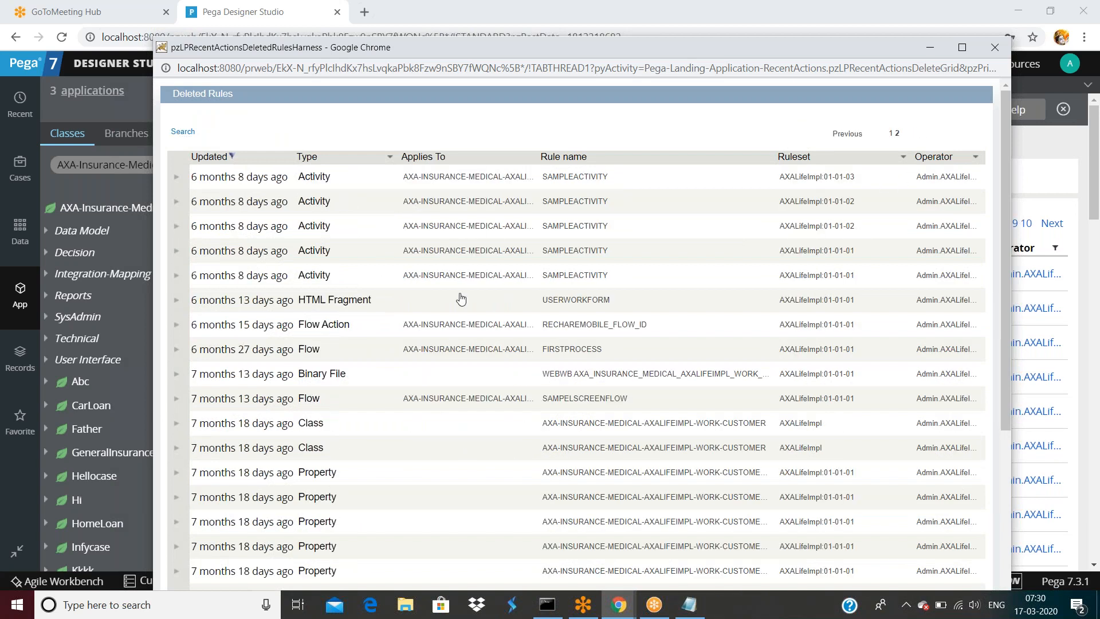
{"action": "scroll", "coordinate": [509, 320], "scroll_direction": "down", "scroll_amount": 7}
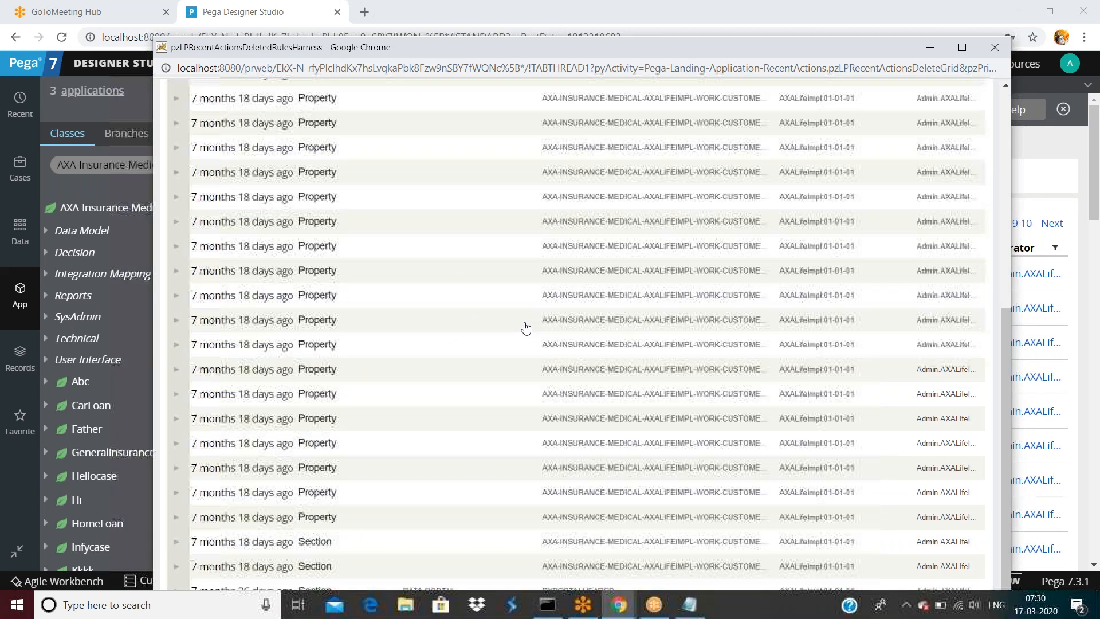
{"action": "scroll", "coordinate": [522, 326], "scroll_direction": "up", "scroll_amount": 7}
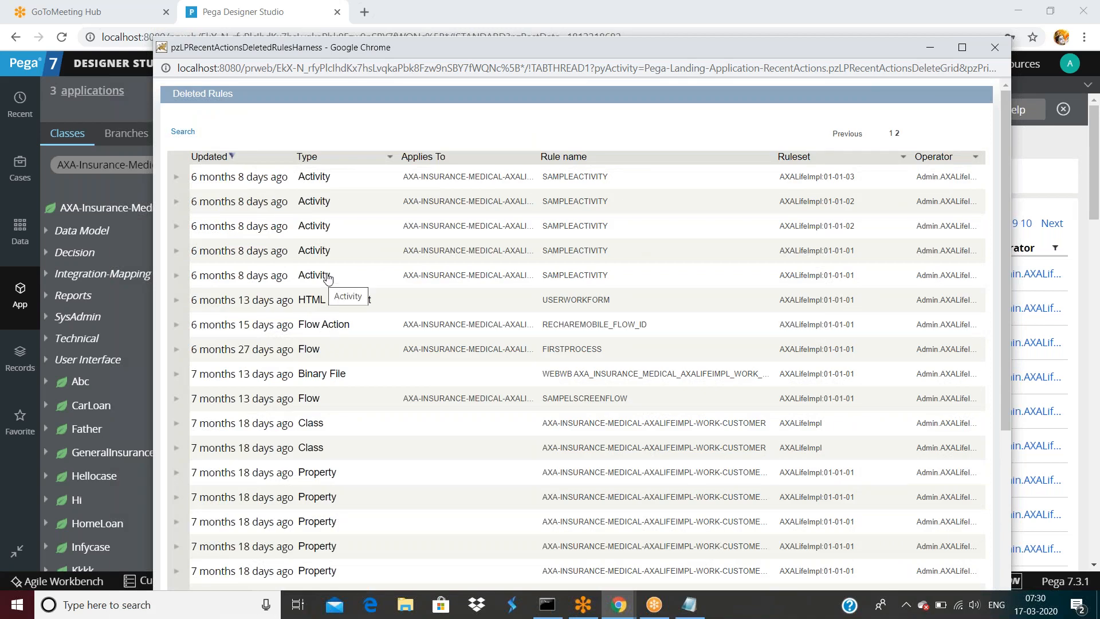
{"action": "left_click_drag", "start_coordinate": [752, 47], "coordinate": [776, 19]}
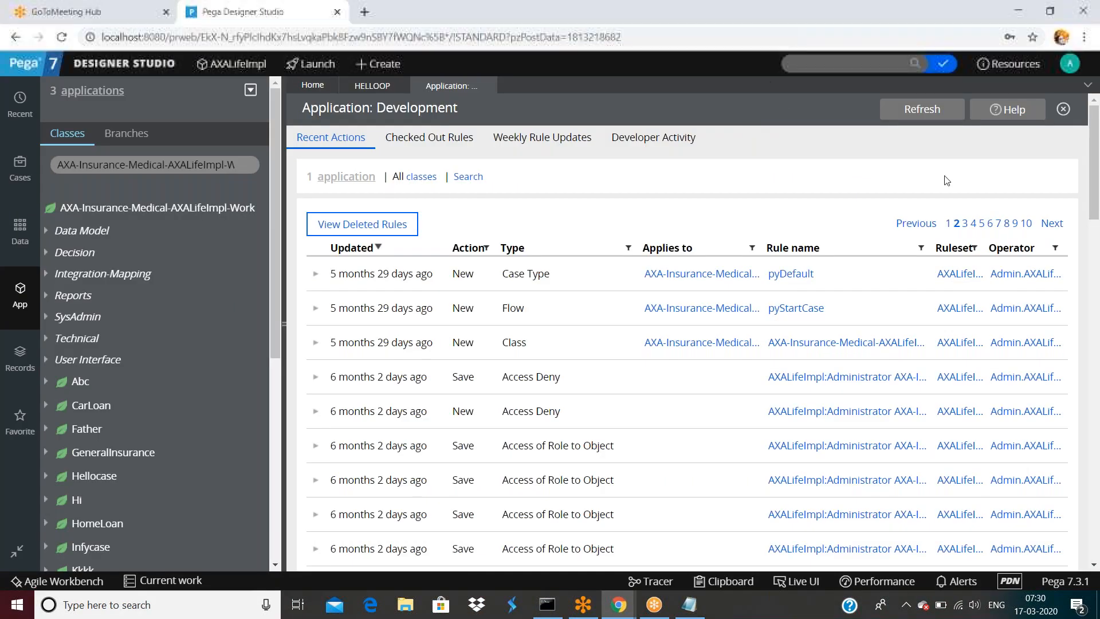
- Make Testapp:Administrators the operator's default access group and save the operator record
{"action": "left_click", "coordinate": [30, 288]}
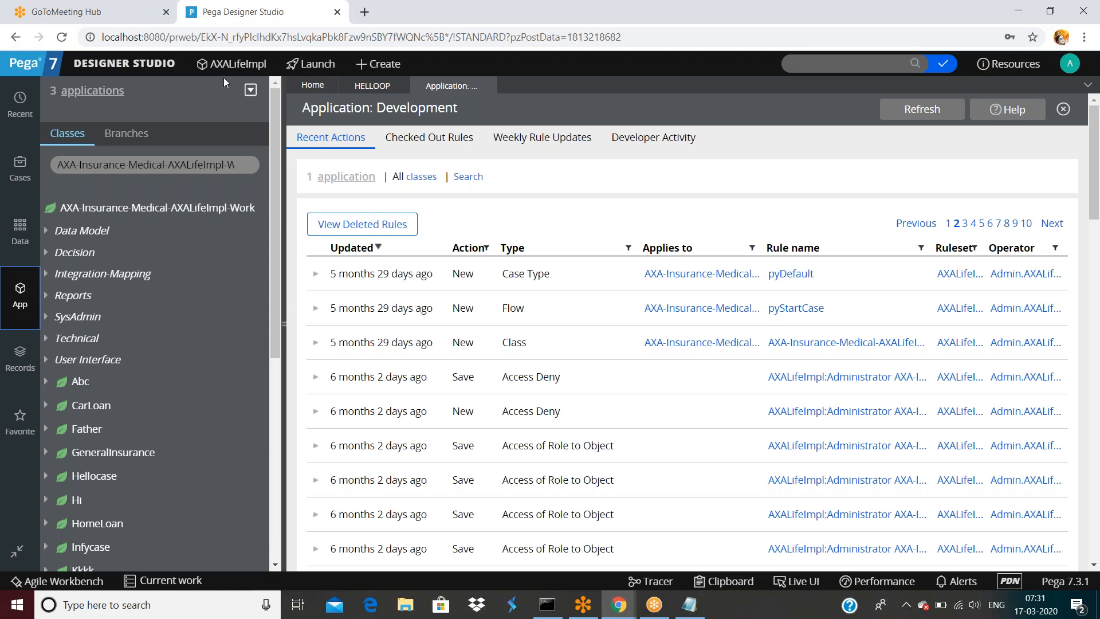
{"action": "left_click", "coordinate": [1071, 65]}
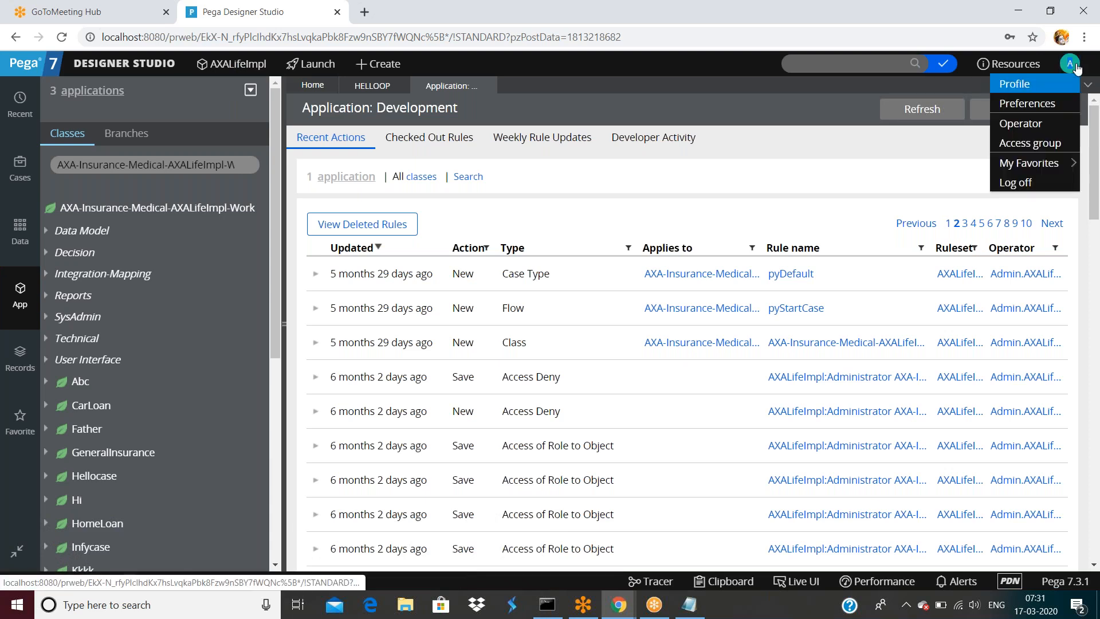
{"action": "left_click", "coordinate": [1032, 122]}
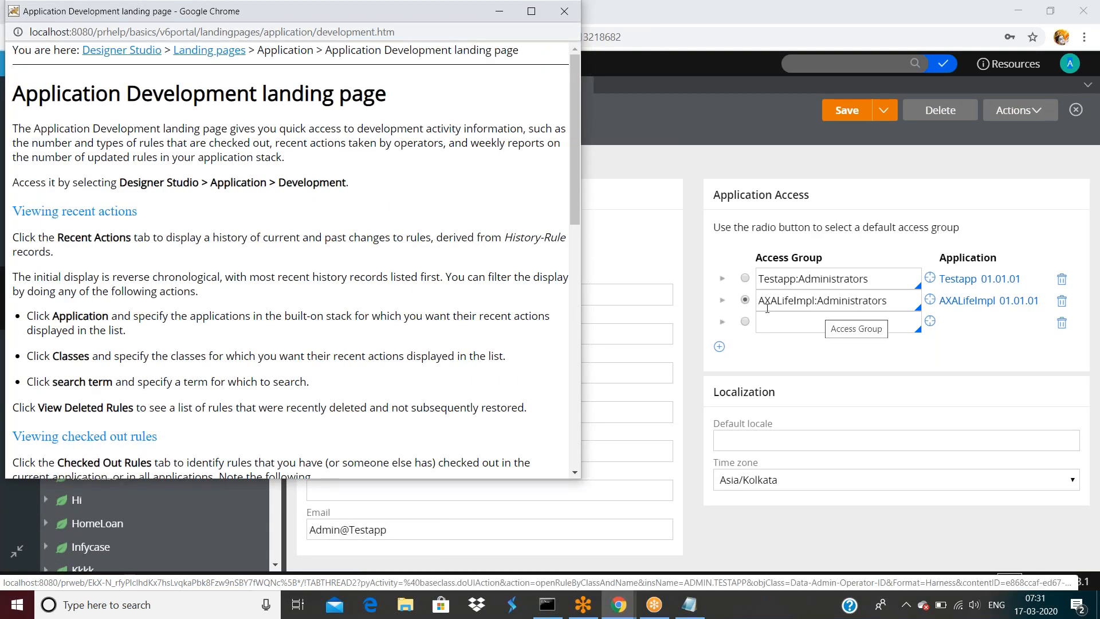
{"action": "left_click", "coordinate": [745, 278]}
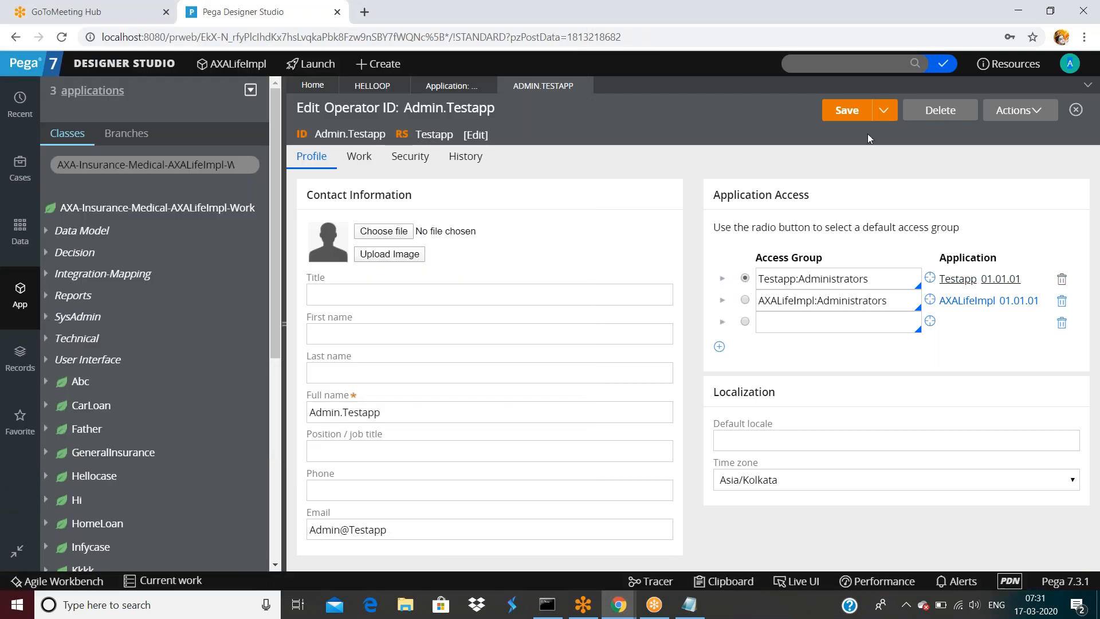
{"action": "left_click", "coordinate": [847, 110]}
- Log off and sign back in with the account password
{"action": "left_click", "coordinate": [1070, 63]}
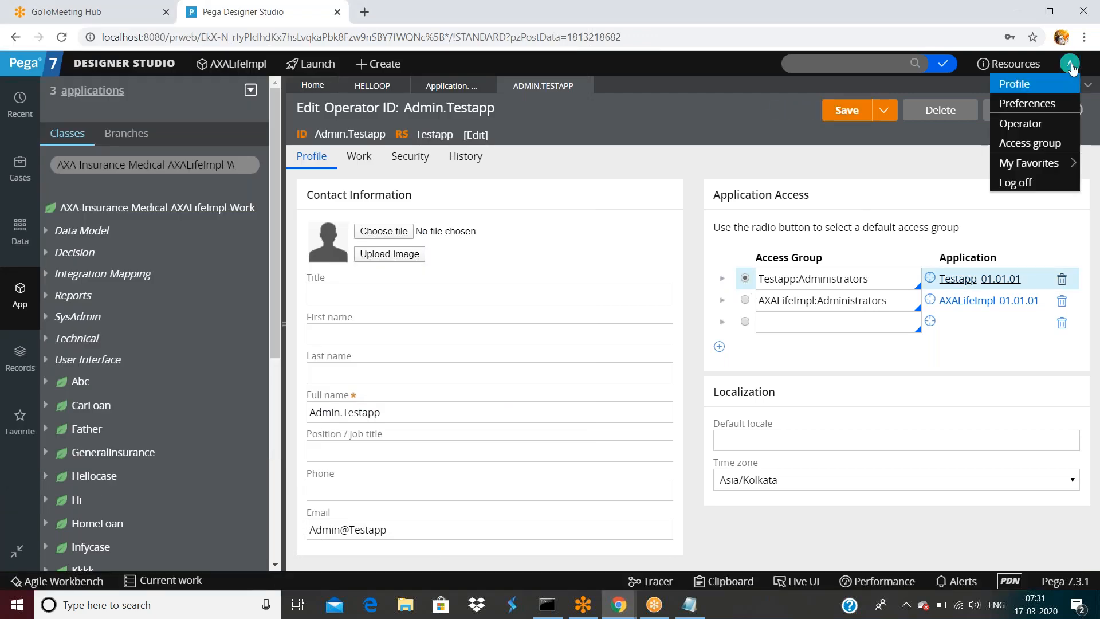
{"action": "left_click", "coordinate": [1012, 179]}
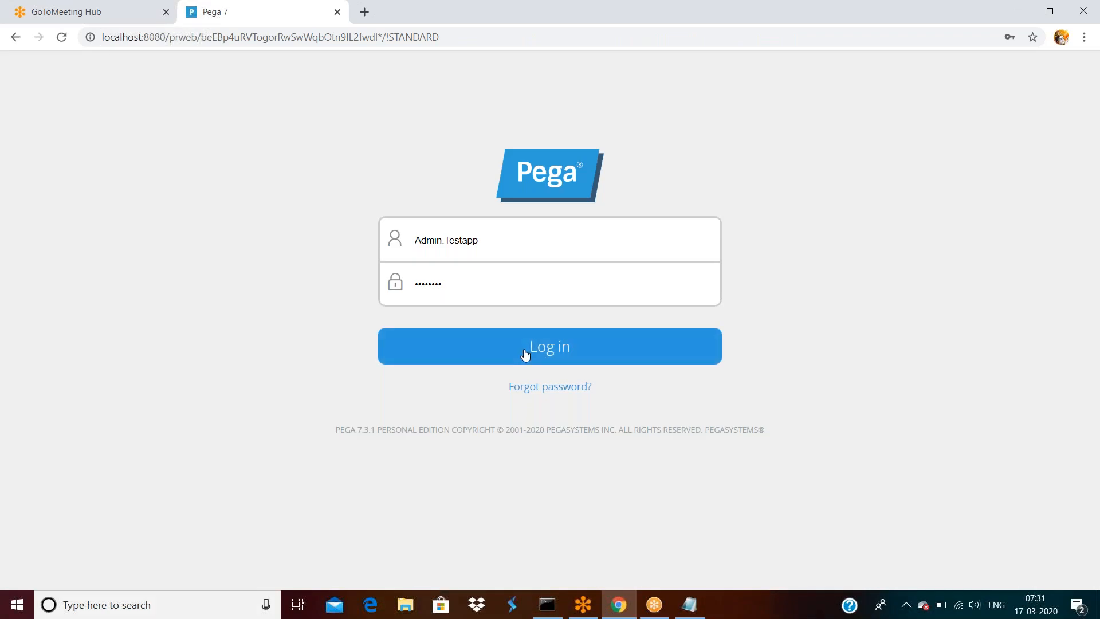
{"action": "double_click", "coordinate": [494, 290]}
{"action": "type", "text": "a"}
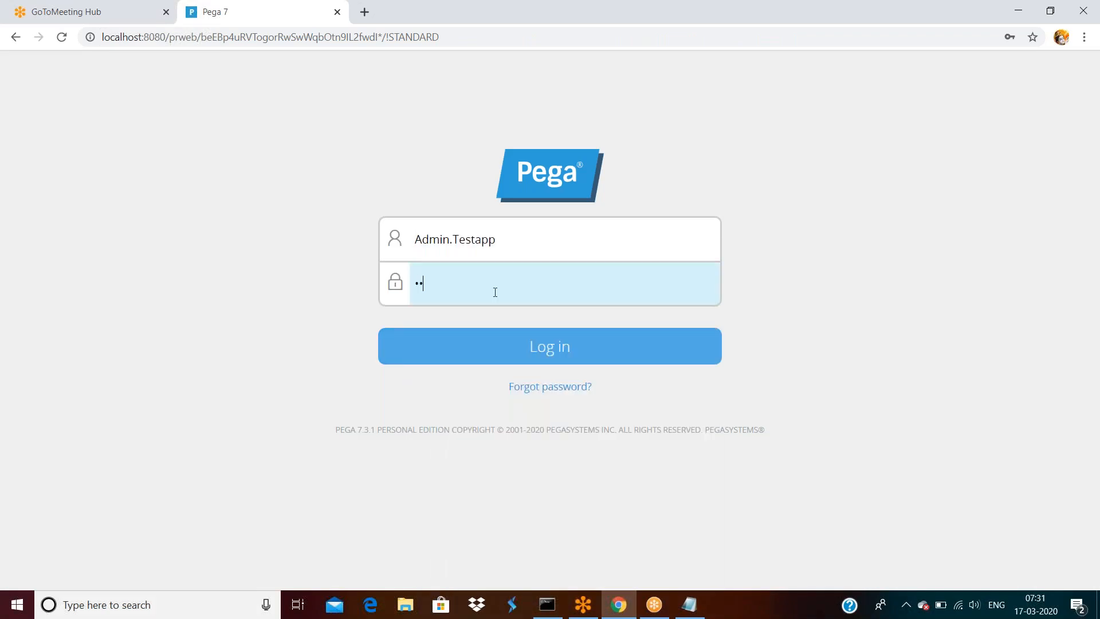
{"action": "type", "text": "ules"}
{"action": "key", "text": "Return"}
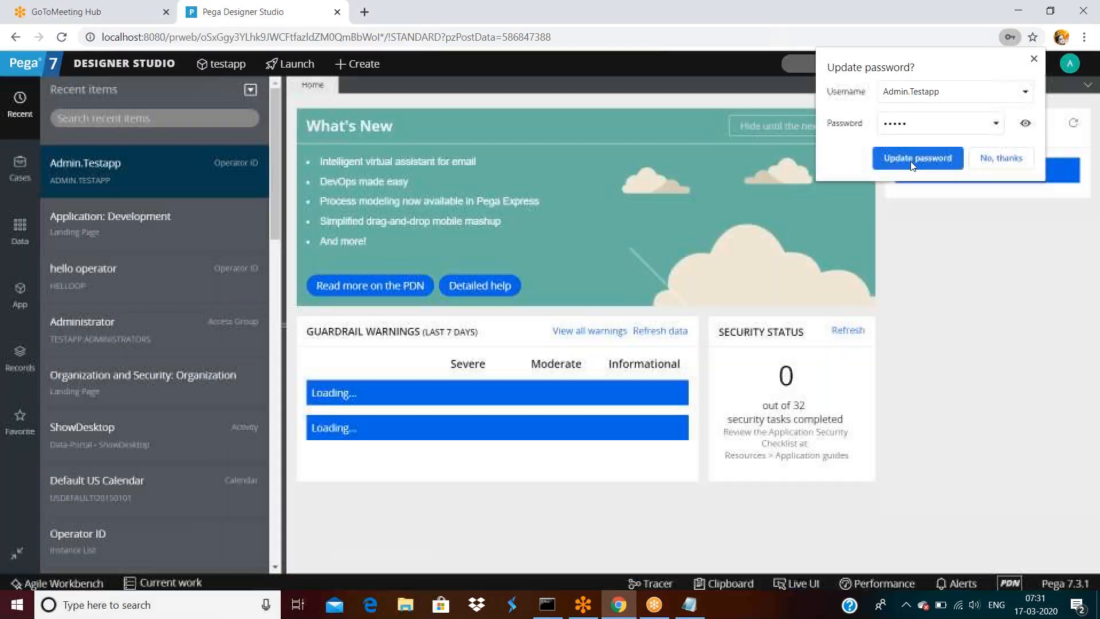
{"action": "left_click", "coordinate": [916, 158]}
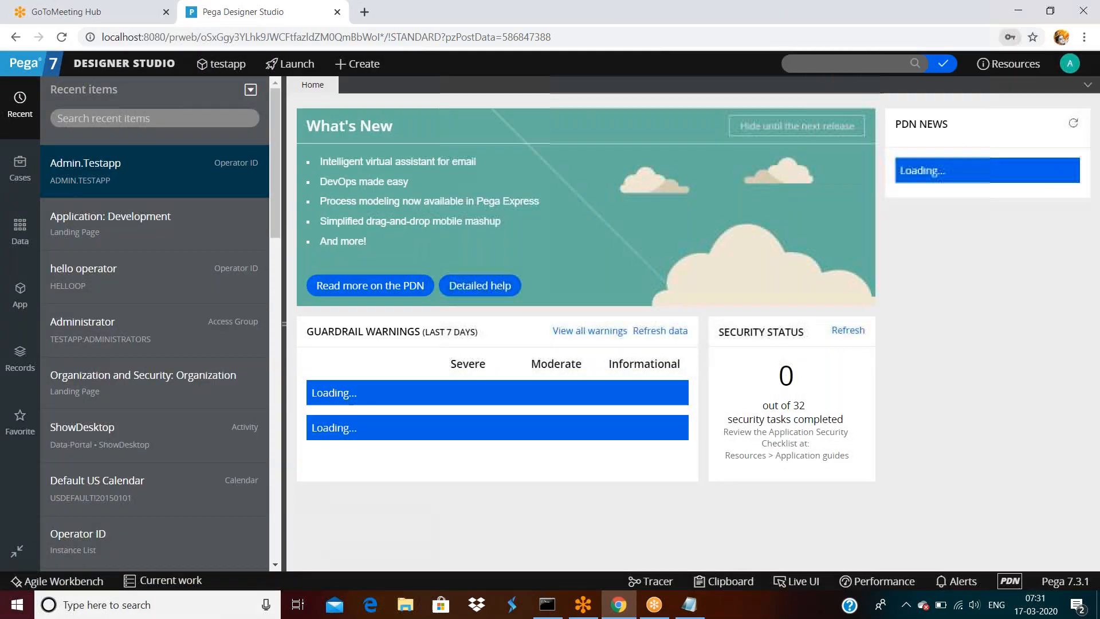
- Open the application's Development Recent Actions list
{"action": "left_click", "coordinate": [131, 64]}
{"action": "mouse_move", "coordinate": [127, 103]}
{"action": "mouse_move", "coordinate": [232, 200]}
{"action": "left_click", "coordinate": [323, 201]}
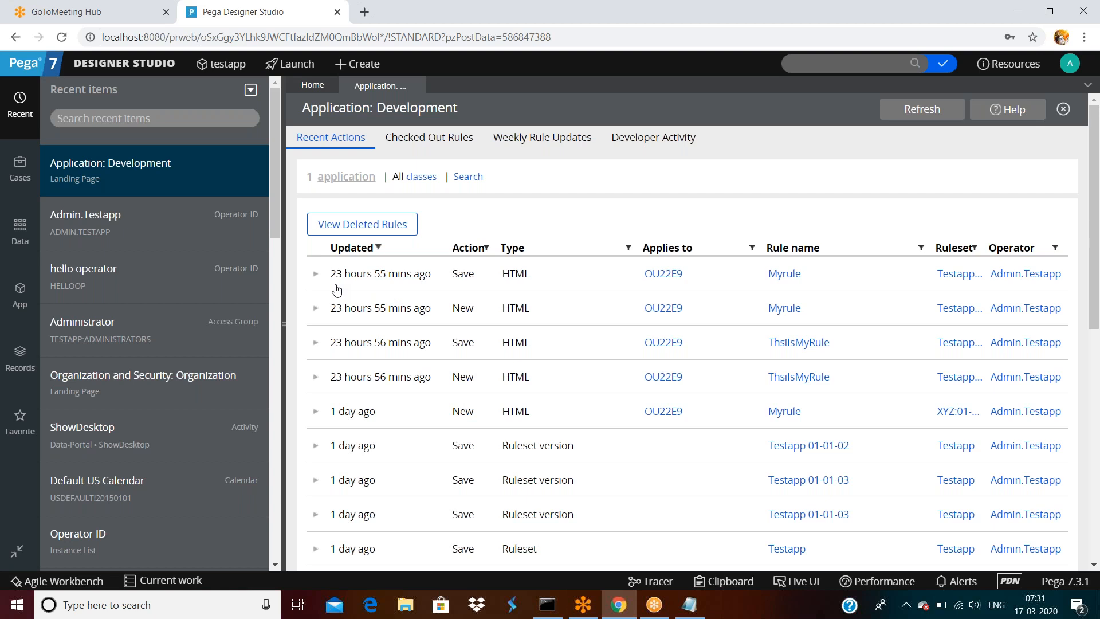
{"action": "scroll", "coordinate": [376, 375], "scroll_direction": "down", "scroll_amount": 3}
{"action": "scroll", "coordinate": [373, 374], "scroll_direction": "up", "scroll_amount": 3}
{"action": "scroll", "coordinate": [379, 385], "scroll_direction": "down", "scroll_amount": 5}
{"action": "scroll", "coordinate": [380, 386], "scroll_direction": "up", "scroll_amount": 3}
{"action": "left_click", "coordinate": [124, 63]}
{"action": "mouse_move", "coordinate": [131, 128]}
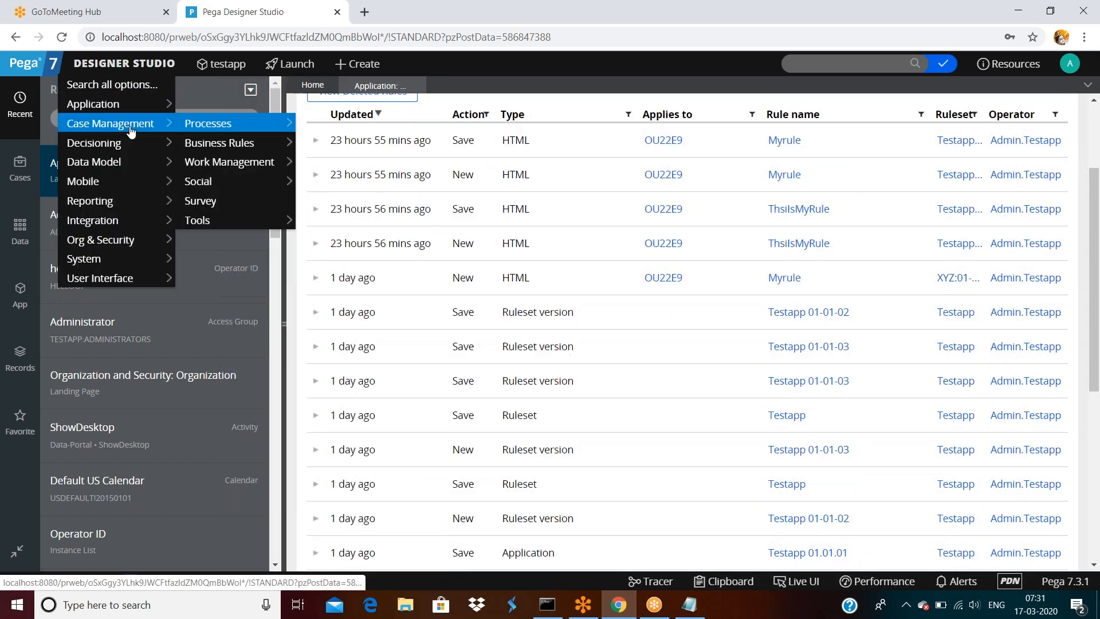
{"action": "mouse_move", "coordinate": [123, 109]}
{"action": "mouse_move", "coordinate": [239, 205]}
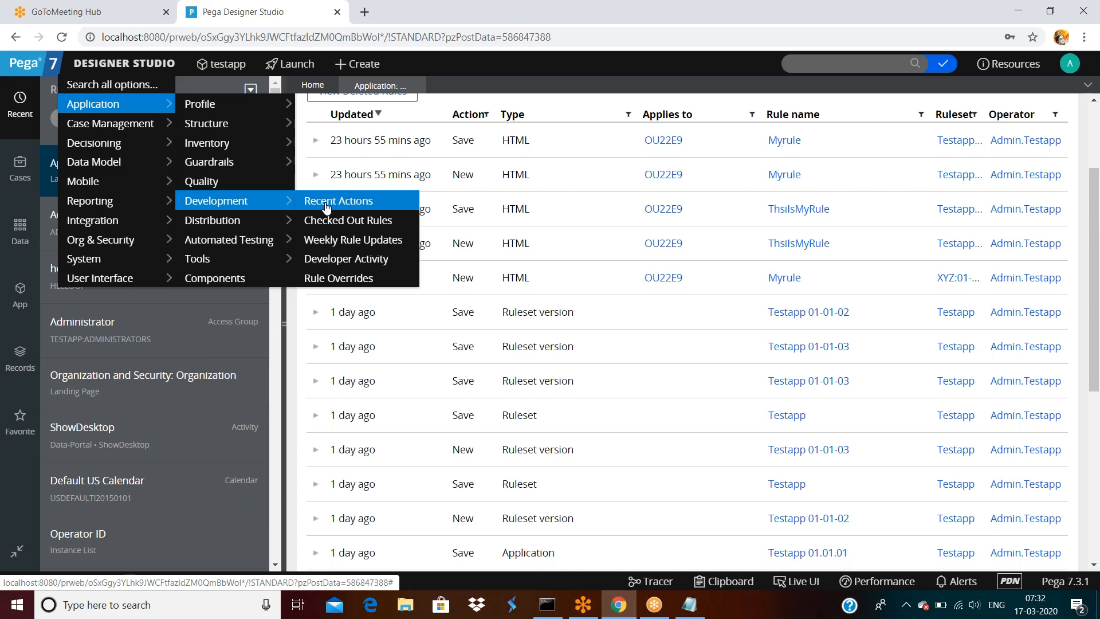
{"action": "left_click", "coordinate": [334, 259]}
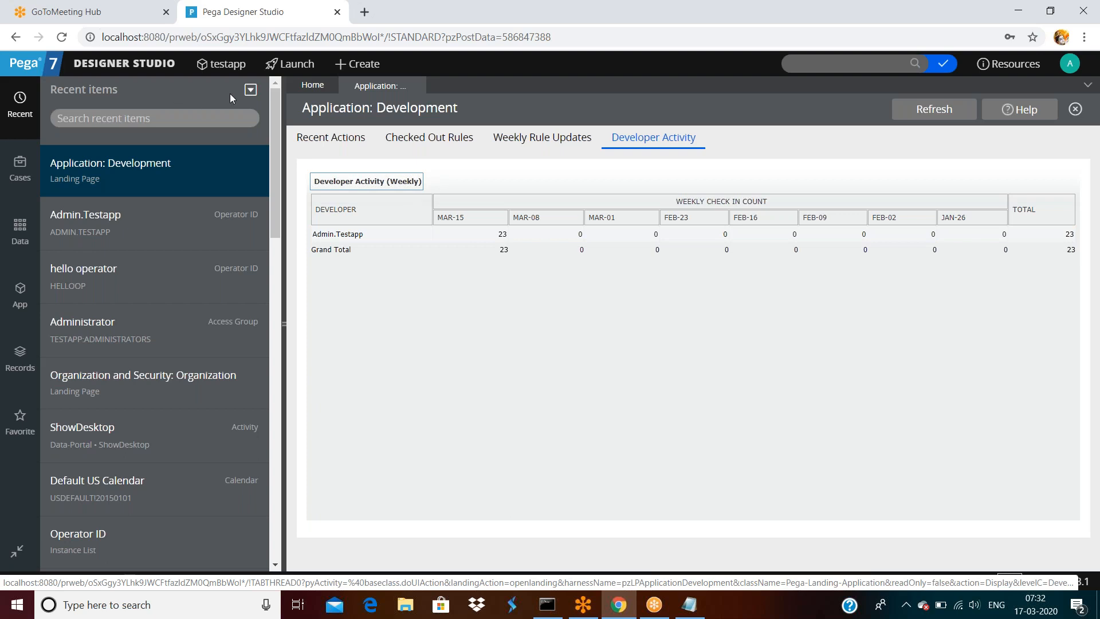
{"action": "left_click", "coordinate": [330, 137]}
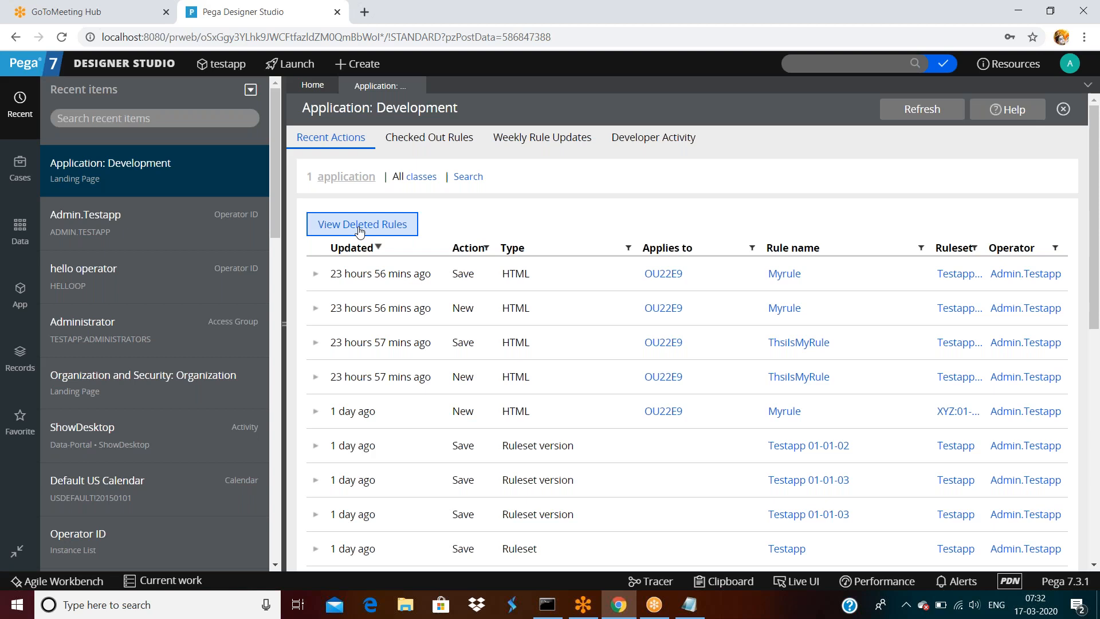
{"action": "left_click", "coordinate": [393, 223]}
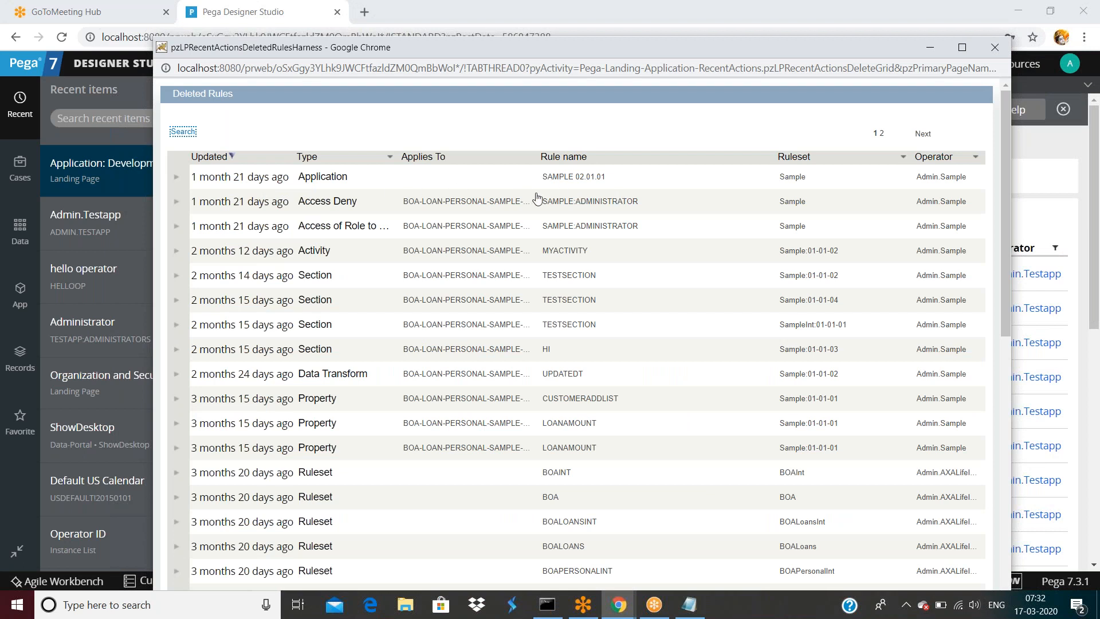
{"action": "scroll", "coordinate": [466, 206], "scroll_direction": "down", "scroll_amount": 5}
{"action": "scroll", "coordinate": [350, 189], "scroll_direction": "up", "scroll_amount": 5}
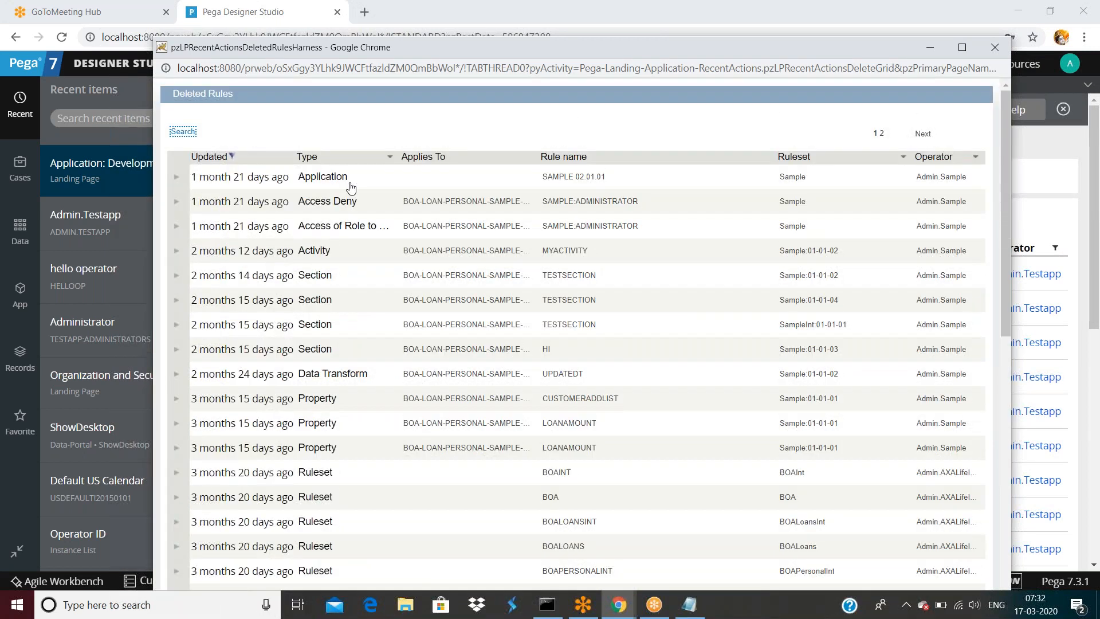
{"action": "double_click", "coordinate": [750, 46]}
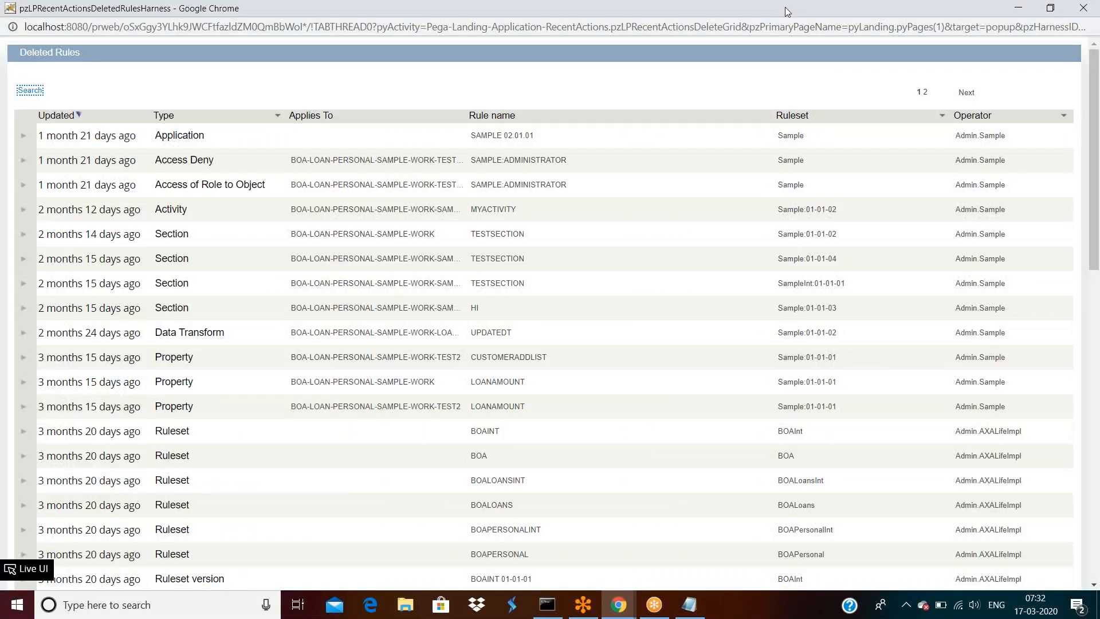
{"action": "double_click", "coordinate": [785, 7]}
{"action": "double_click", "coordinate": [758, 48]}
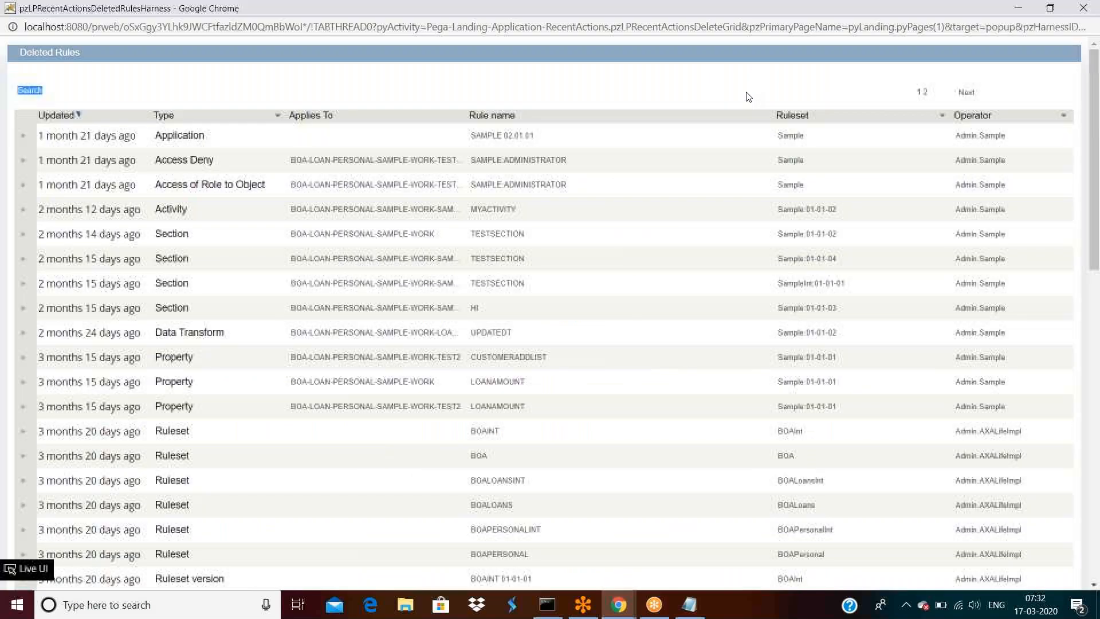
{"action": "double_click", "coordinate": [768, 5]}
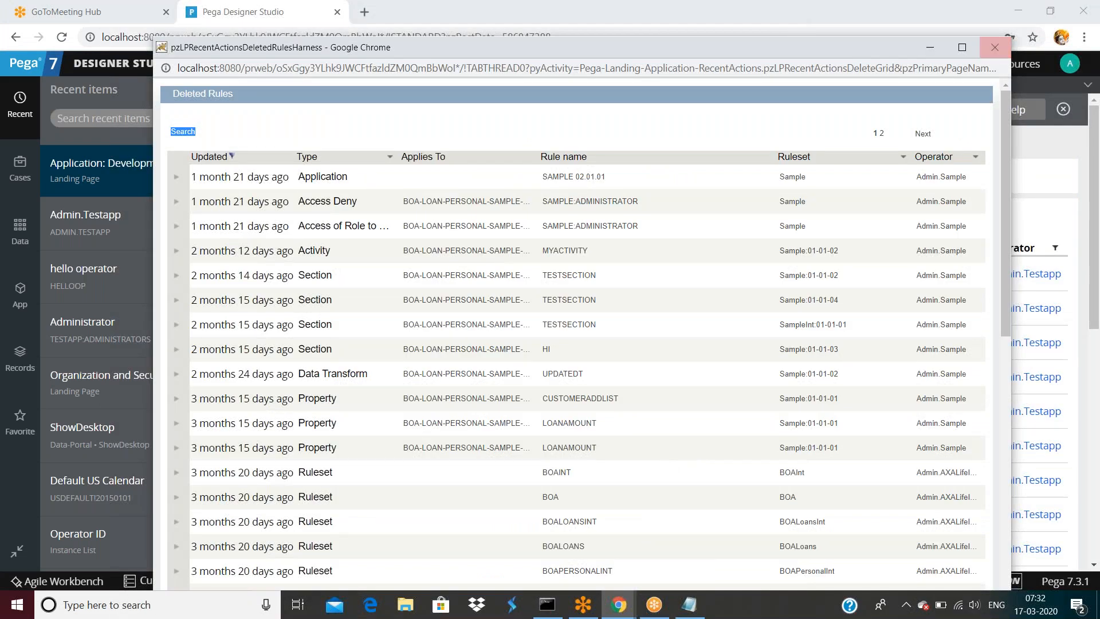
{"action": "left_click", "coordinate": [995, 47]}
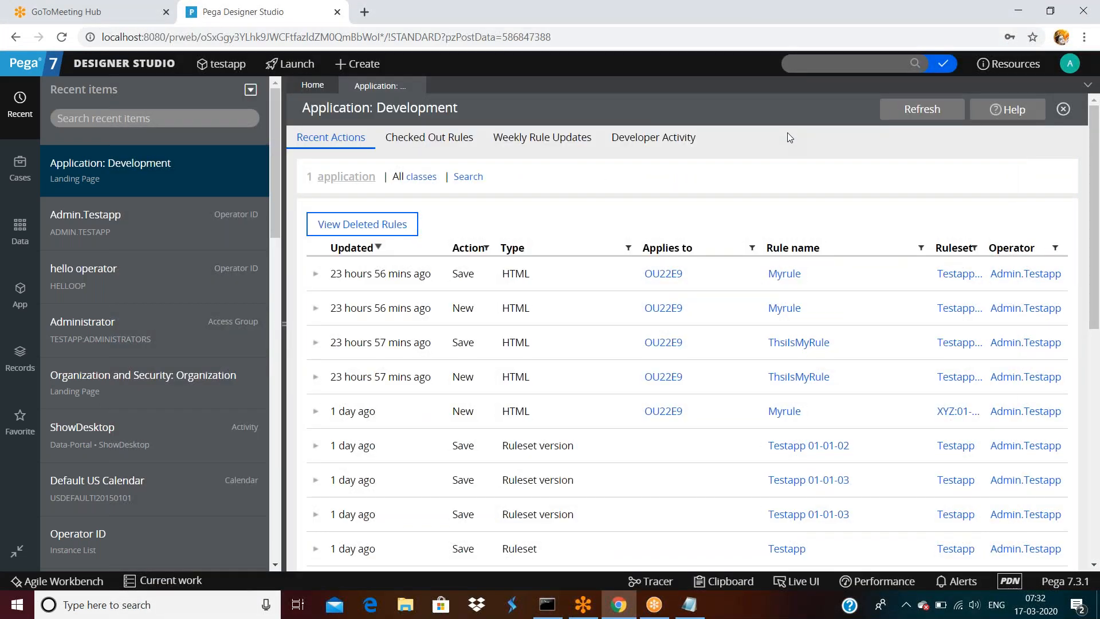
- Browse the testapp application's classes
{"action": "left_click", "coordinate": [124, 64]}
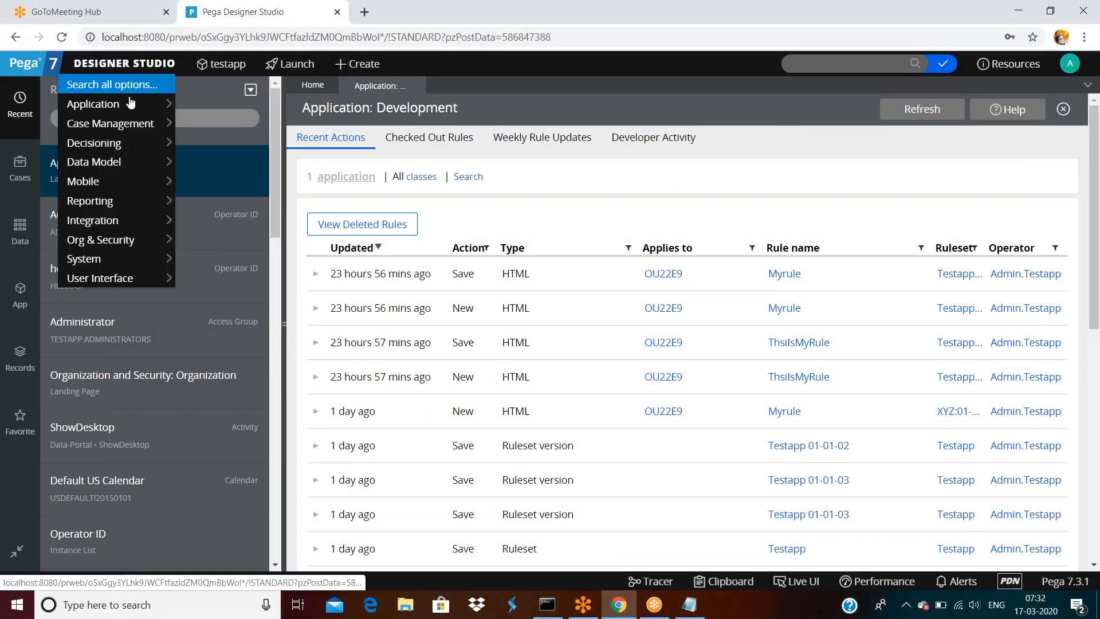
{"action": "mouse_move", "coordinate": [128, 107]}
{"action": "mouse_move", "coordinate": [228, 160]}
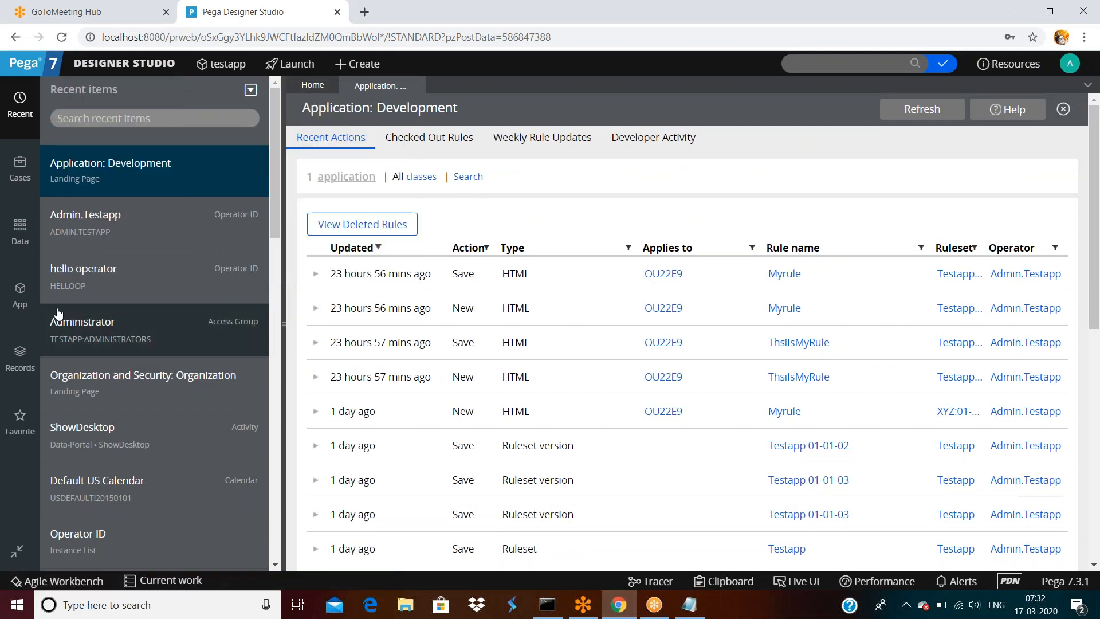
{"action": "left_click", "coordinate": [20, 291]}
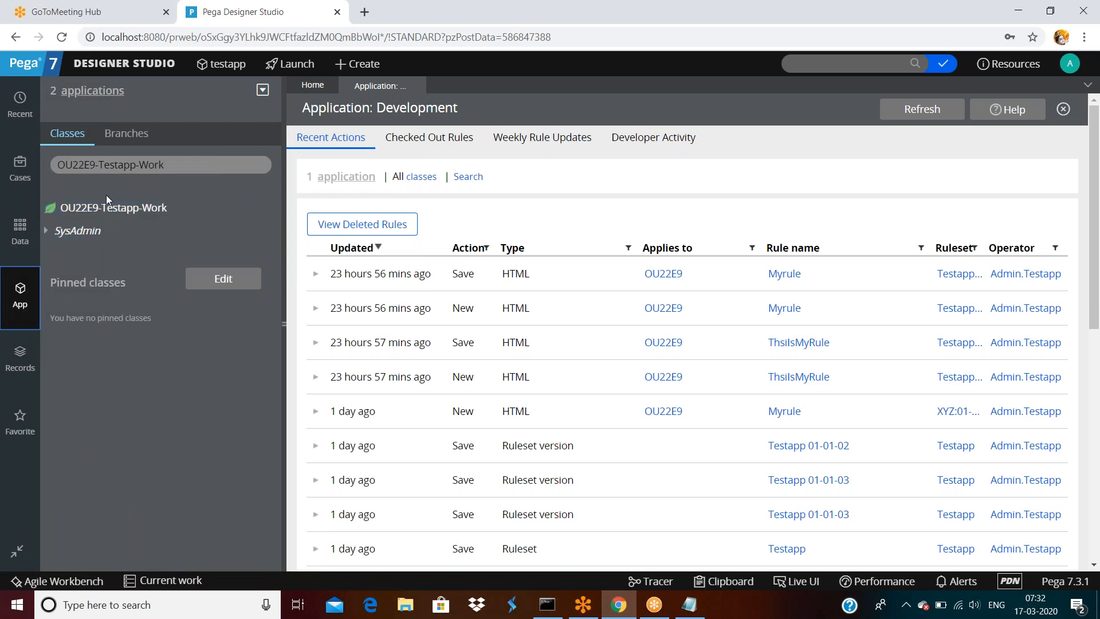
- Create property 'testproperty' in OU22E9-Testapp-Work under ruleset Testapp 01-01-01
{"action": "right_click", "coordinate": [110, 209]}
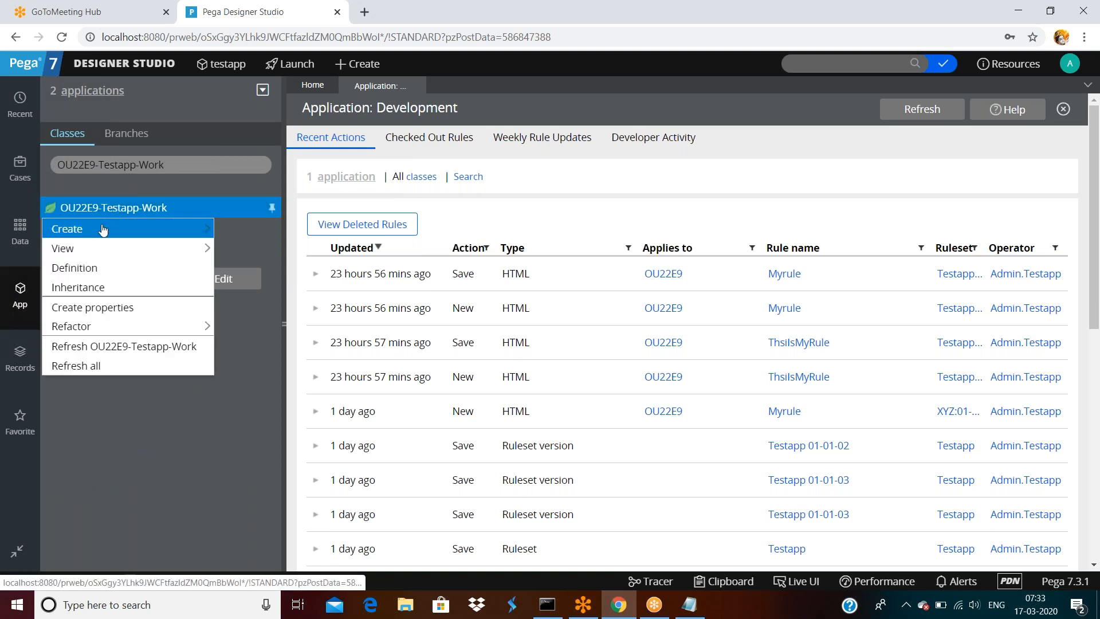
{"action": "mouse_move", "coordinate": [98, 228]}
{"action": "mouse_move", "coordinate": [246, 248]}
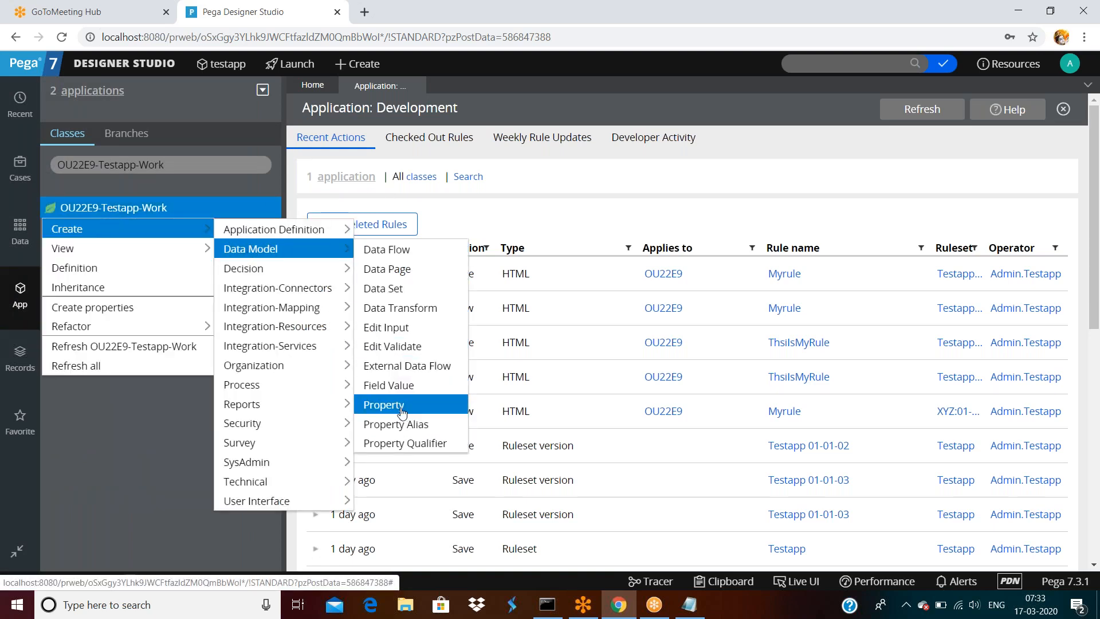
{"action": "left_click", "coordinate": [399, 406]}
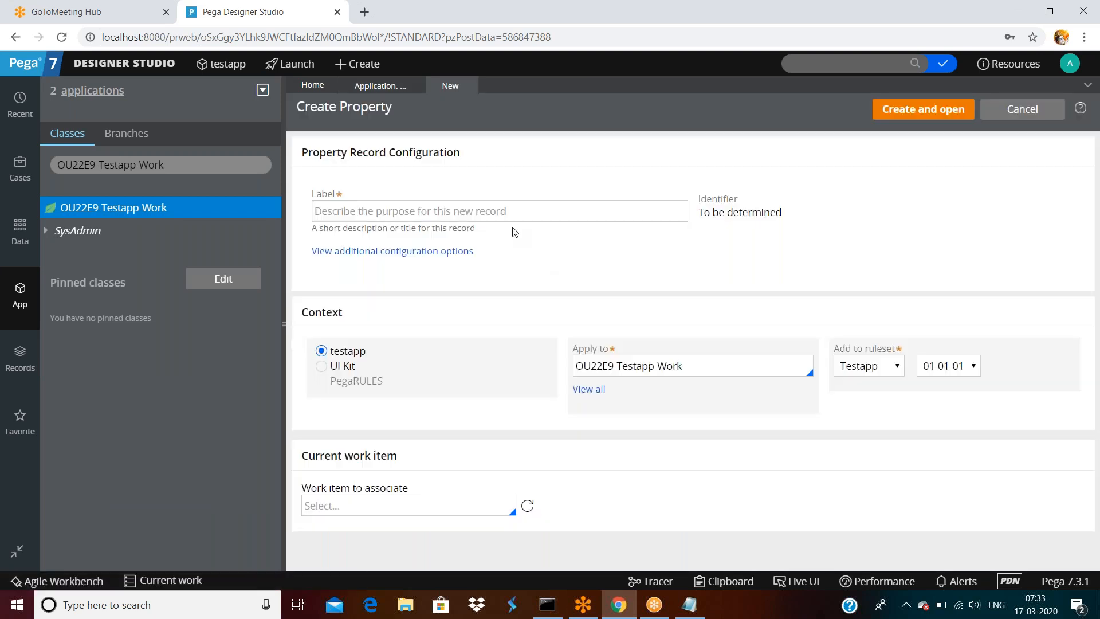
{"action": "left_click", "coordinate": [510, 212]}
{"action": "type", "text": "testproperty"}
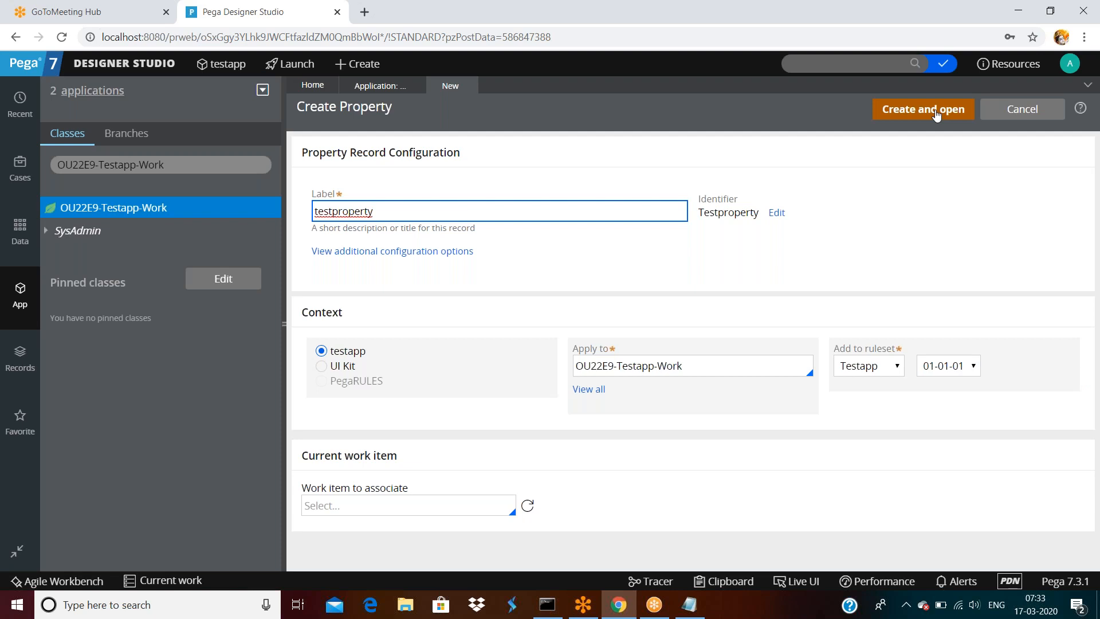
{"action": "left_click", "coordinate": [948, 369]}
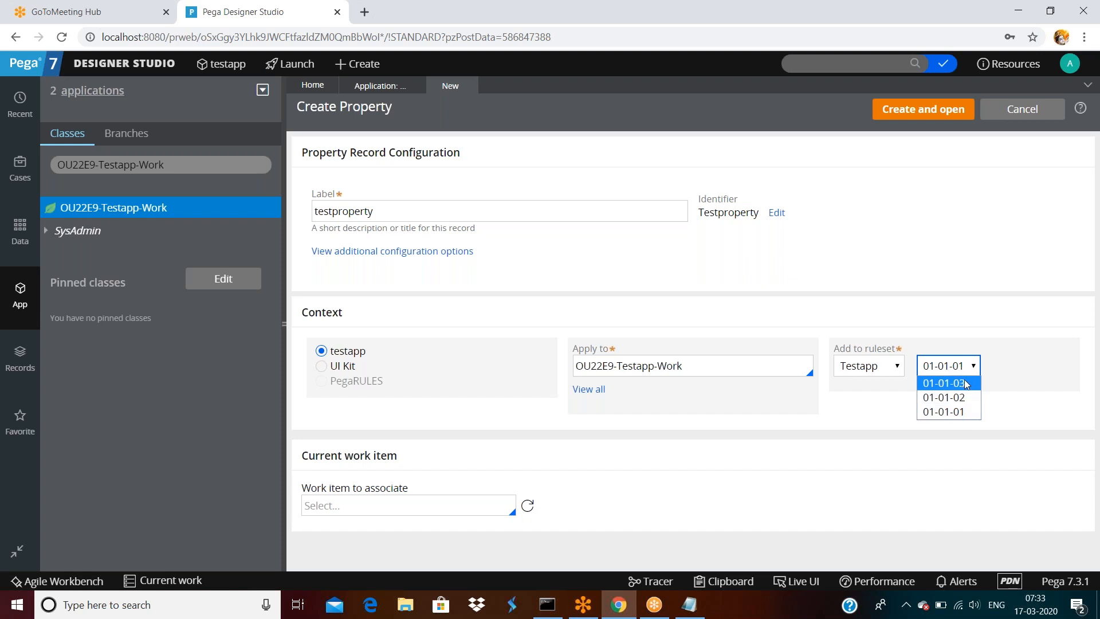
{"action": "left_click", "coordinate": [961, 244]}
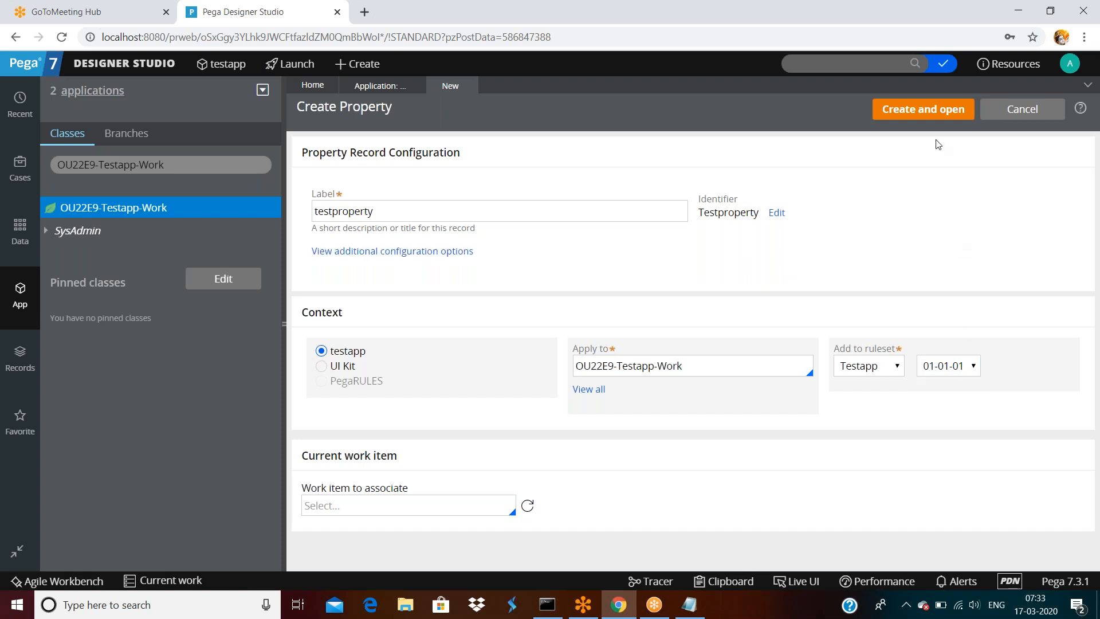
{"action": "left_click", "coordinate": [920, 114]}
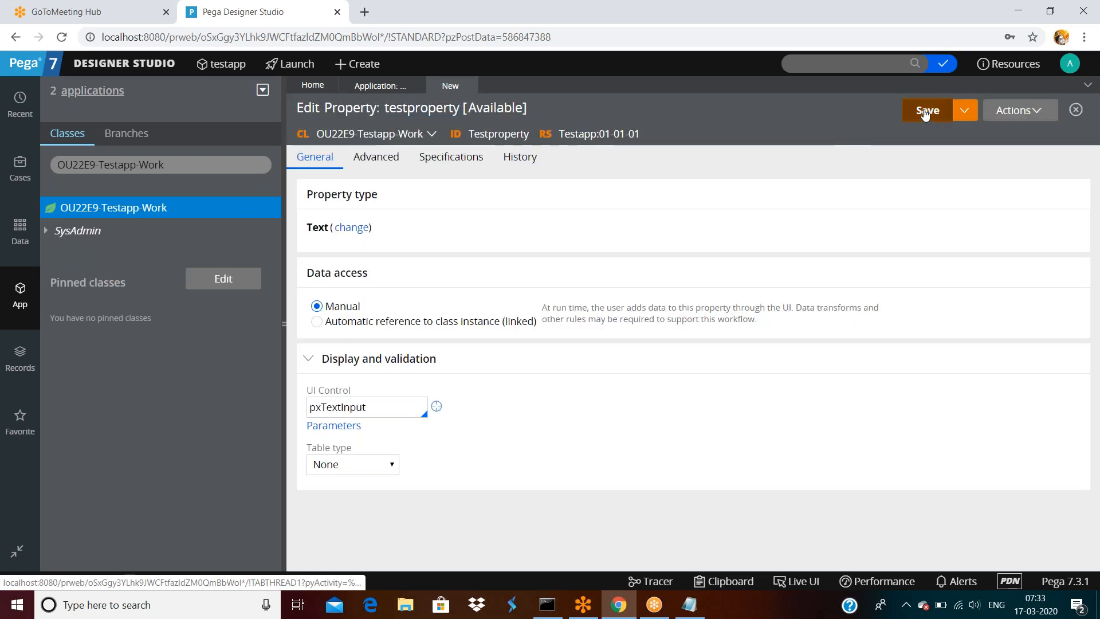
- Save testproperty and reload Recent Actions, where Testproperty now appears at the top
{"action": "left_click", "coordinate": [927, 111]}
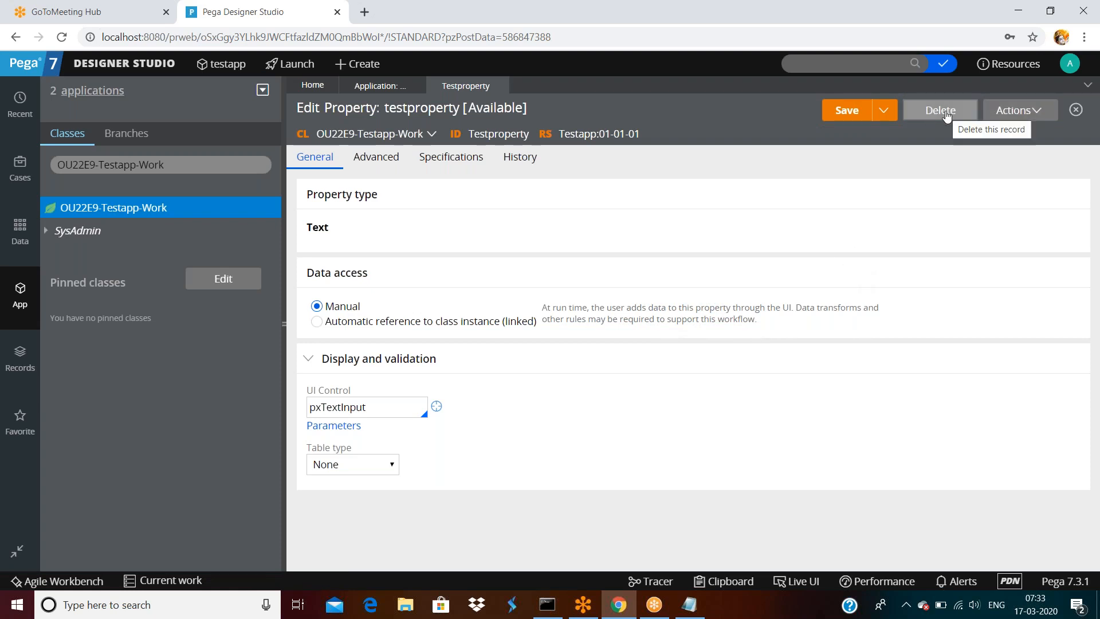
{"action": "left_click", "coordinate": [376, 85]}
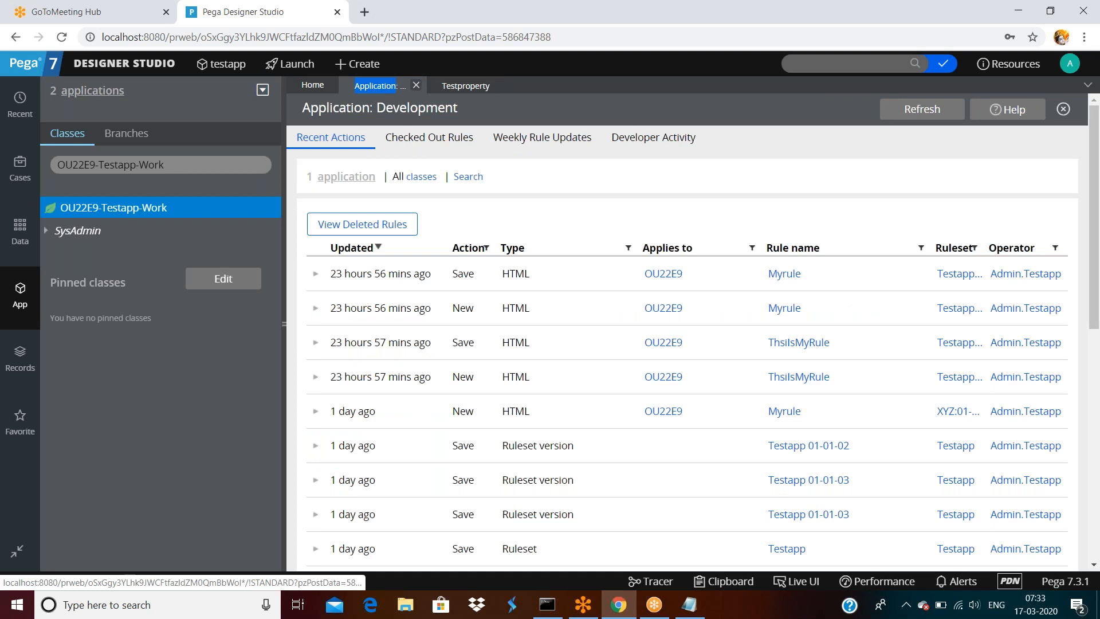
{"action": "left_click", "coordinate": [905, 113]}
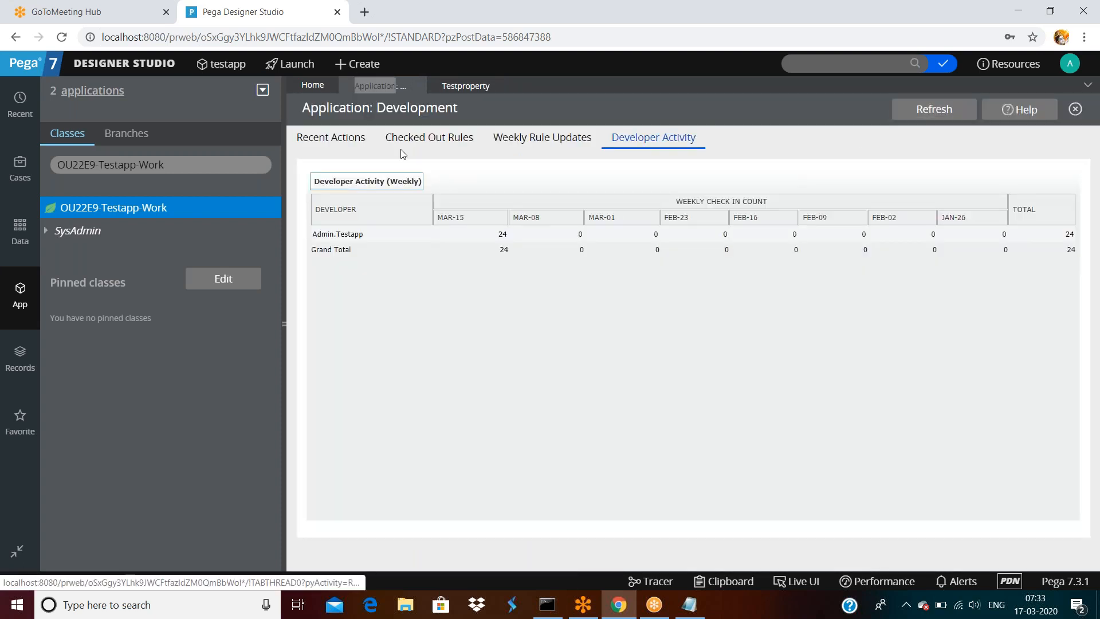
{"action": "double_click", "coordinate": [314, 139]}
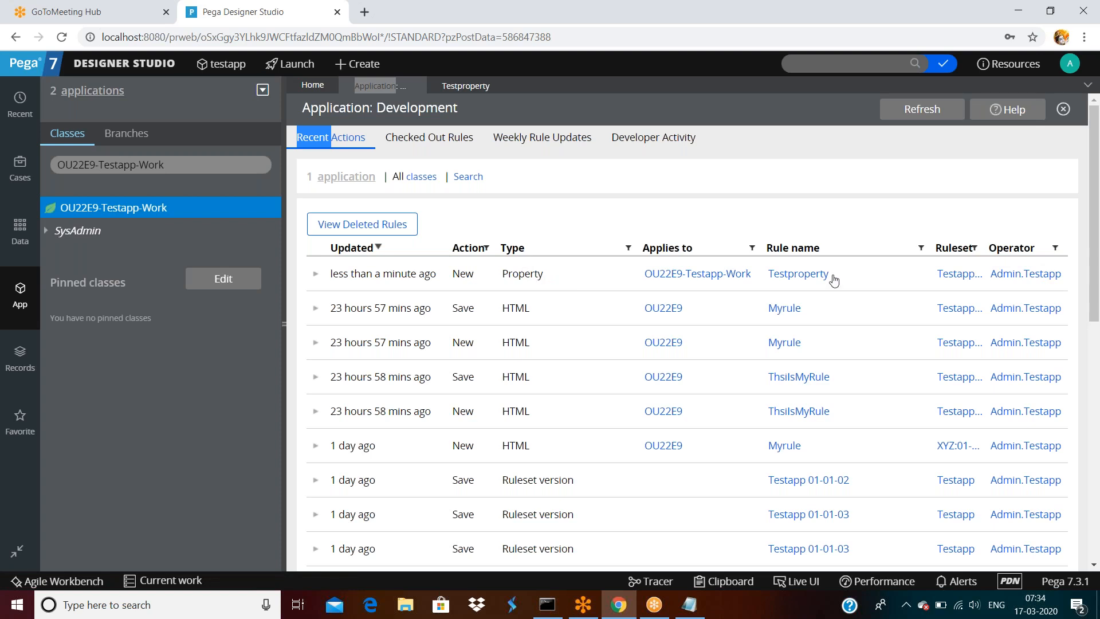
- List this week's 24 check-ins in Developer Activity, then return to the testproperty record
{"action": "left_click", "coordinate": [657, 143]}
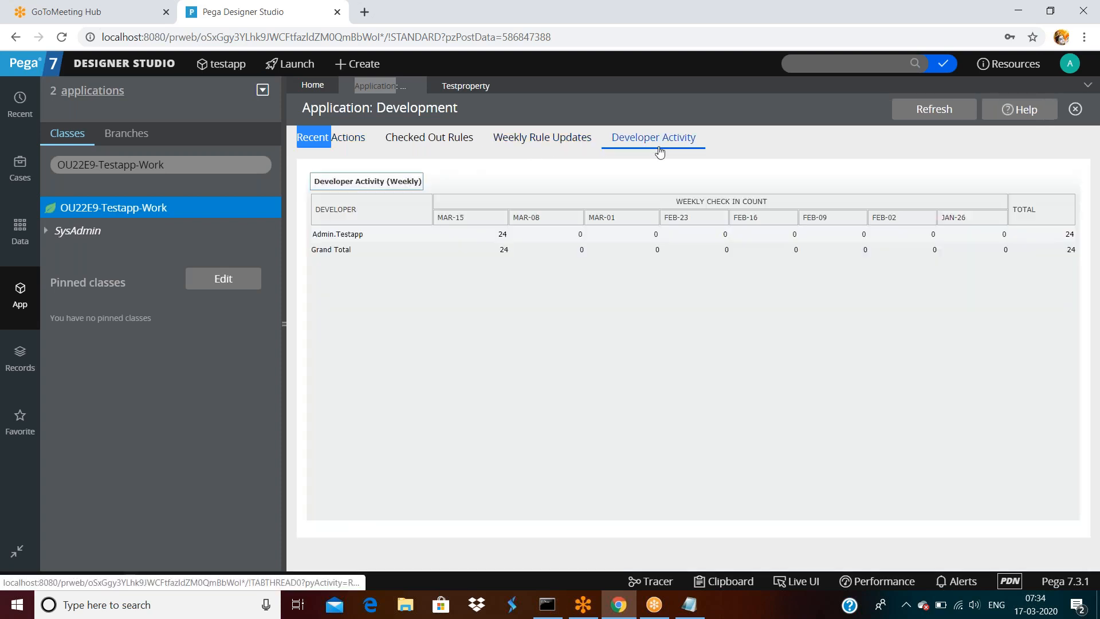
{"action": "left_click", "coordinate": [923, 110]}
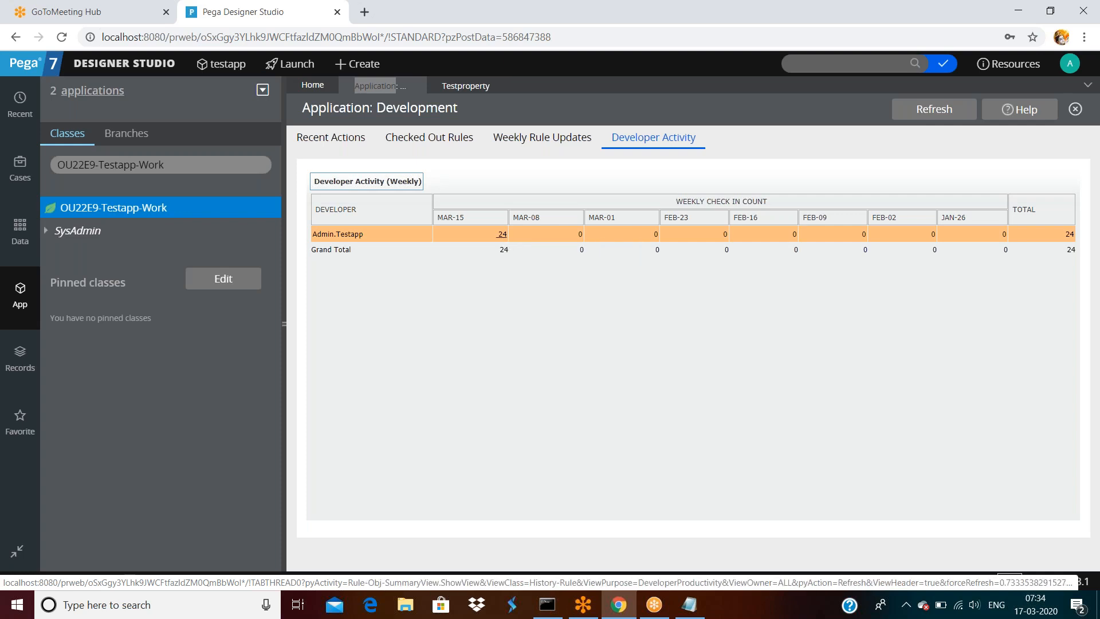
{"action": "left_click", "coordinate": [503, 235]}
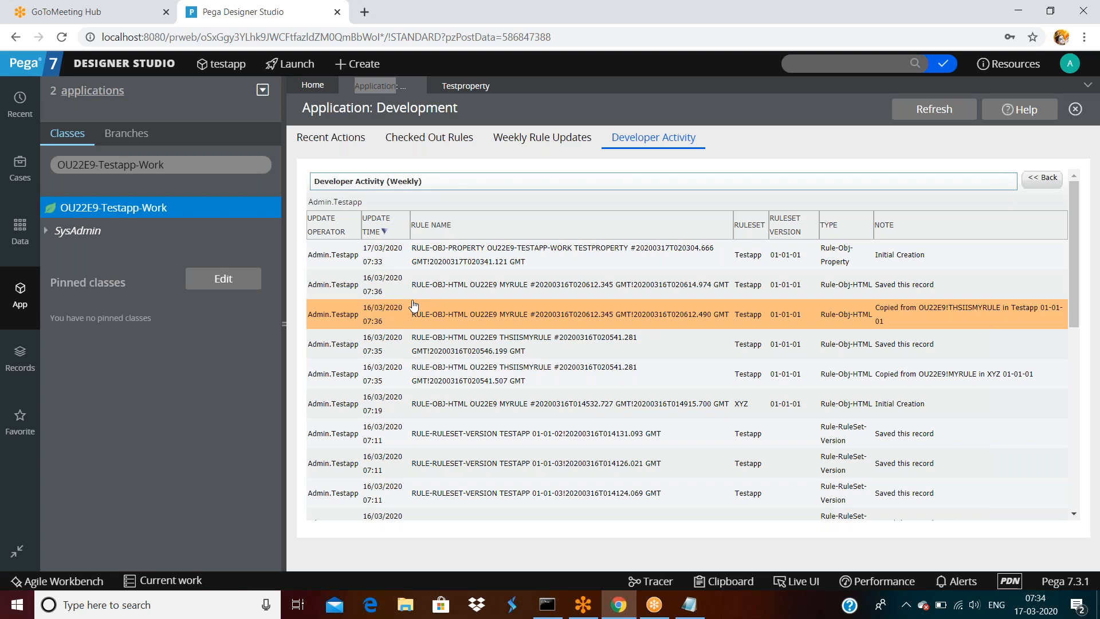
{"action": "scroll", "coordinate": [414, 305], "scroll_direction": "down", "scroll_amount": 7}
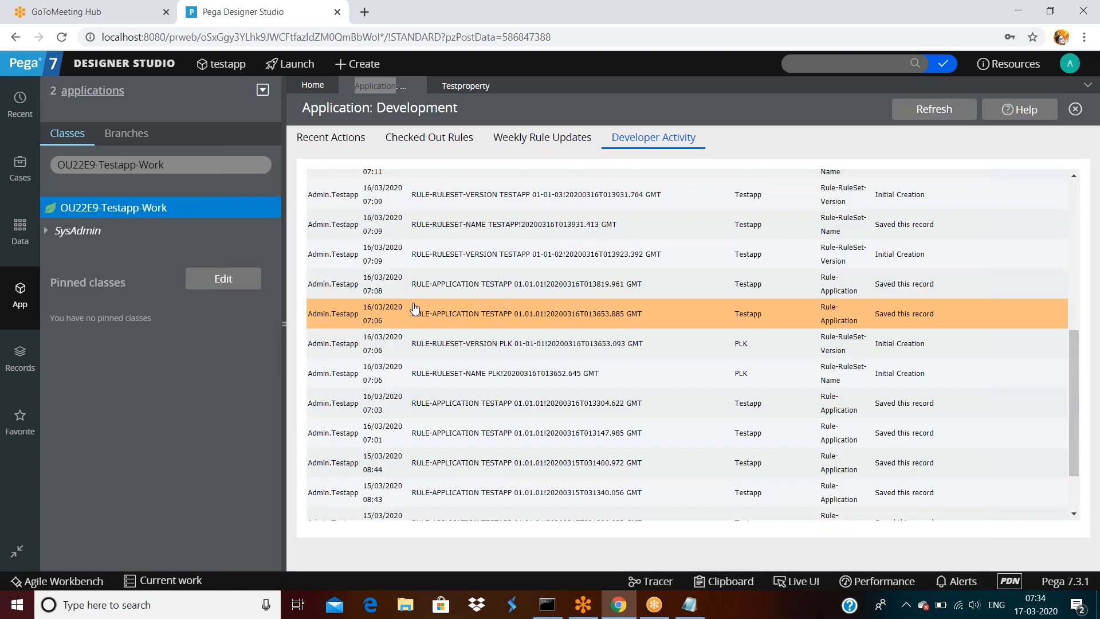
{"action": "scroll", "coordinate": [415, 310], "scroll_direction": "down", "scroll_amount": 2}
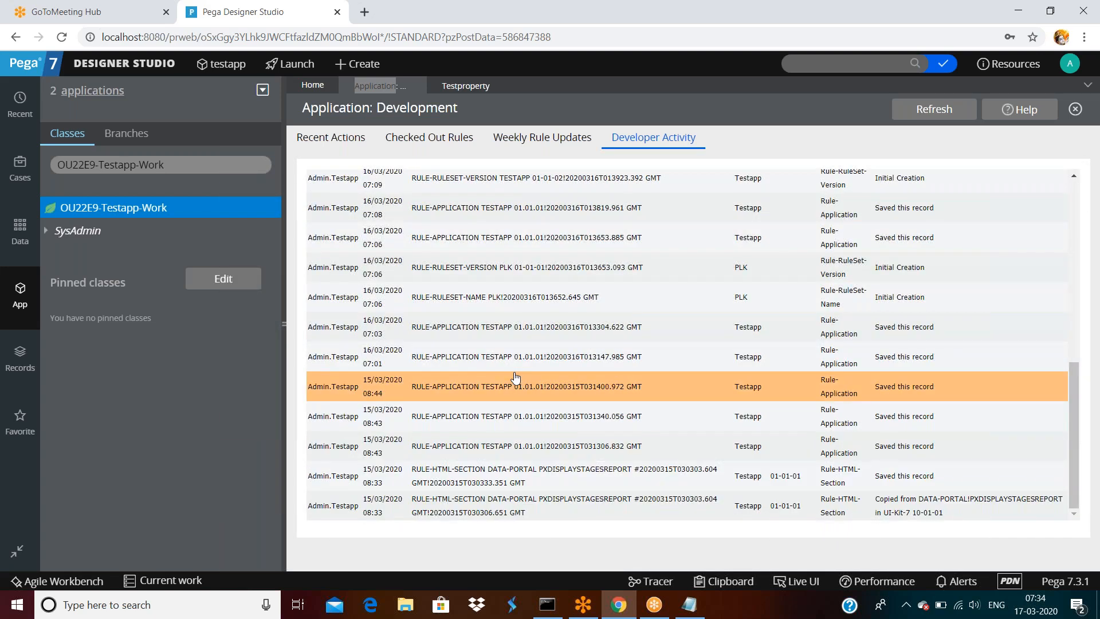
{"action": "scroll", "coordinate": [516, 377], "scroll_direction": "up", "scroll_amount": 10}
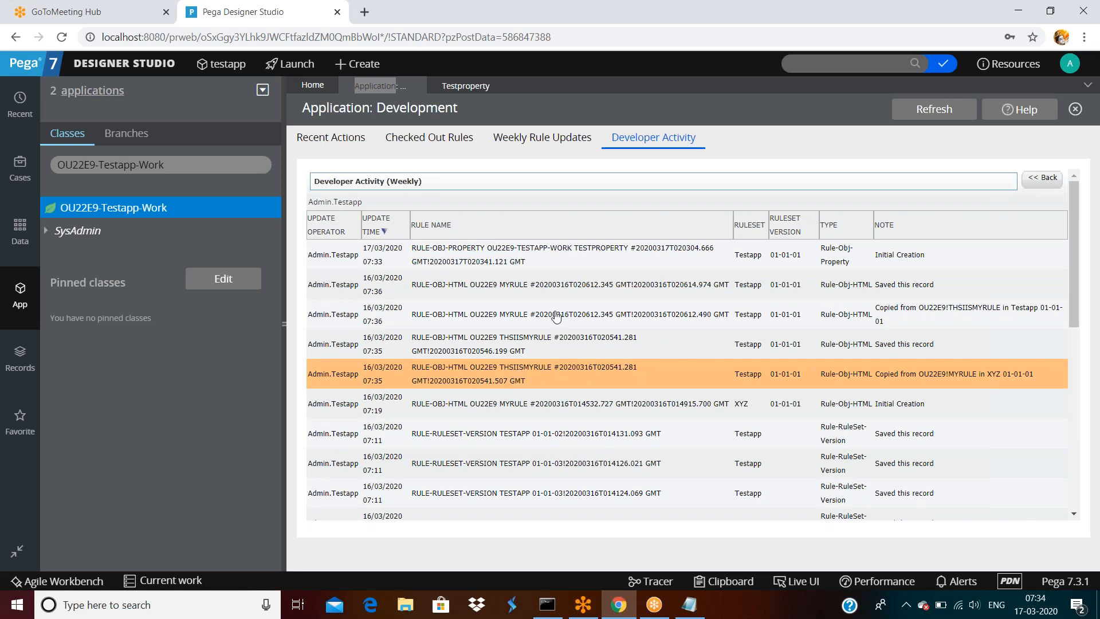
{"action": "left_click", "coordinate": [466, 86]}
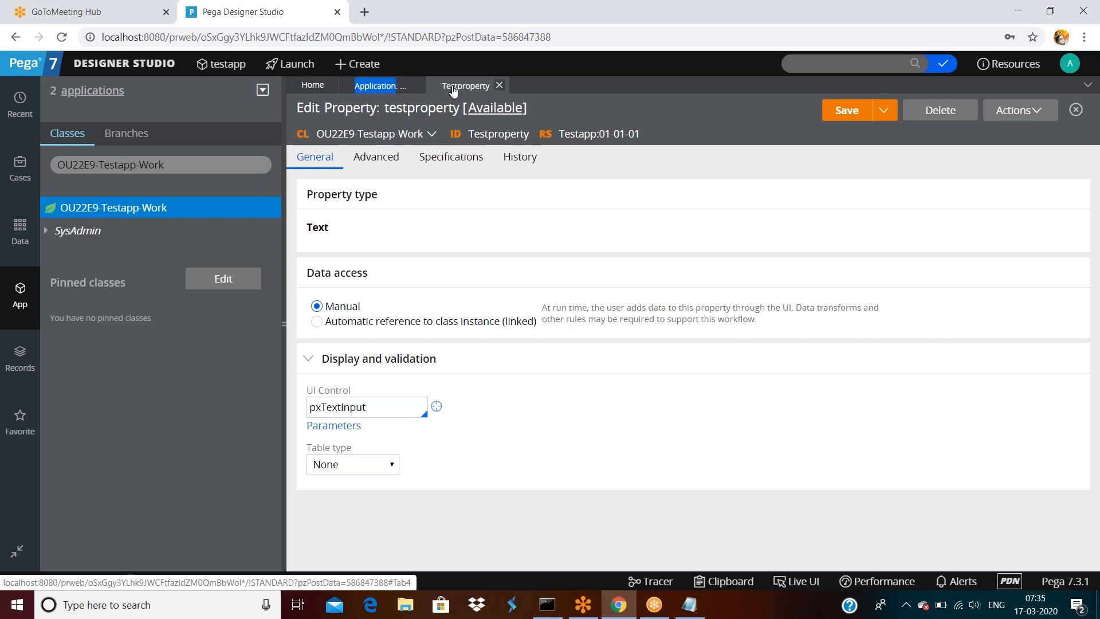
{"action": "left_click", "coordinate": [381, 88]}
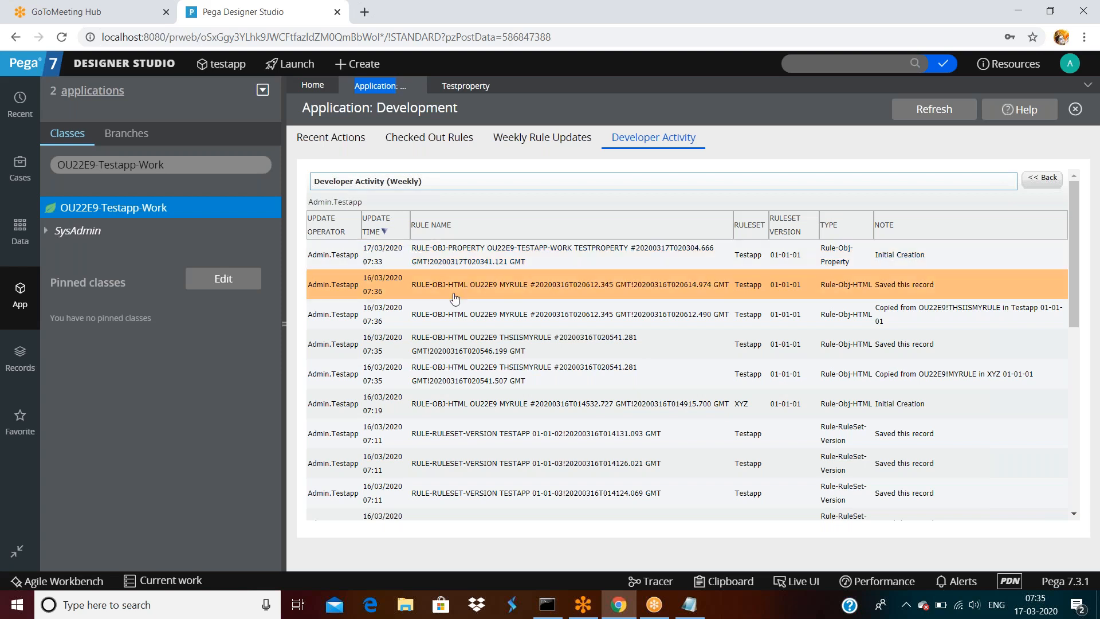
{"action": "scroll", "coordinate": [459, 481], "scroll_direction": "down", "scroll_amount": 7}
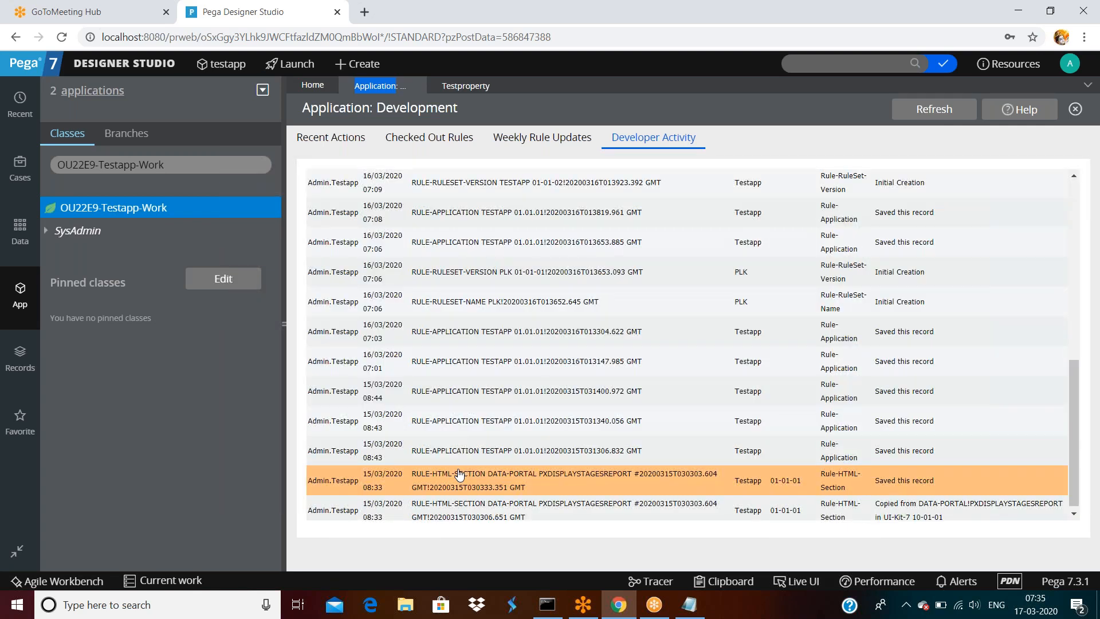
{"action": "scroll", "coordinate": [458, 475], "scroll_direction": "up", "scroll_amount": 10}
{"action": "double_click", "coordinate": [336, 142]}
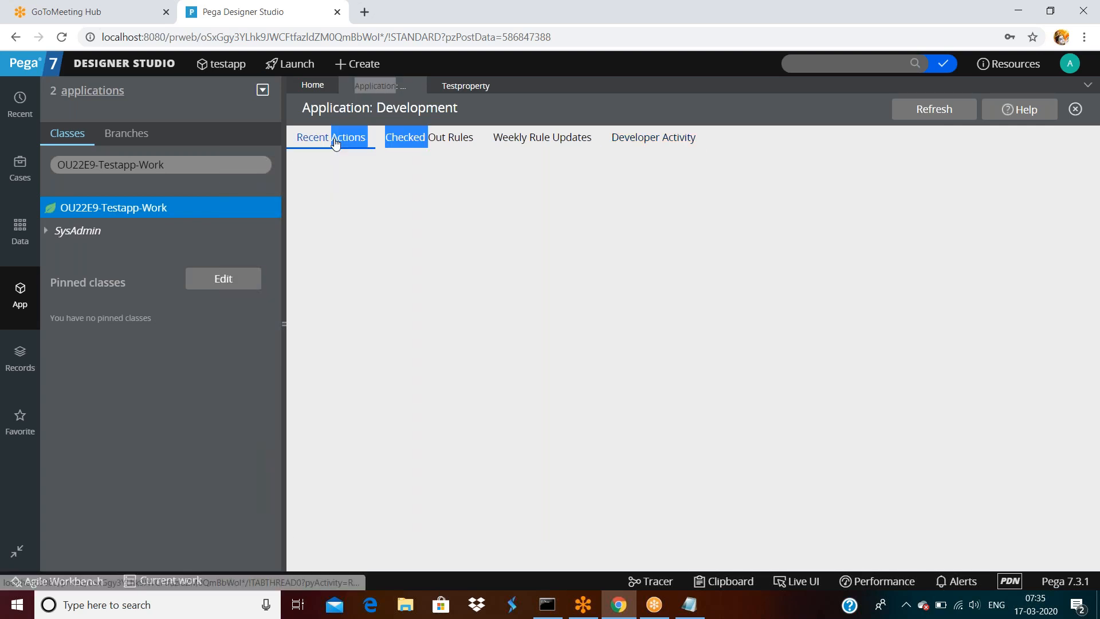
{"action": "left_click", "coordinate": [648, 143]}
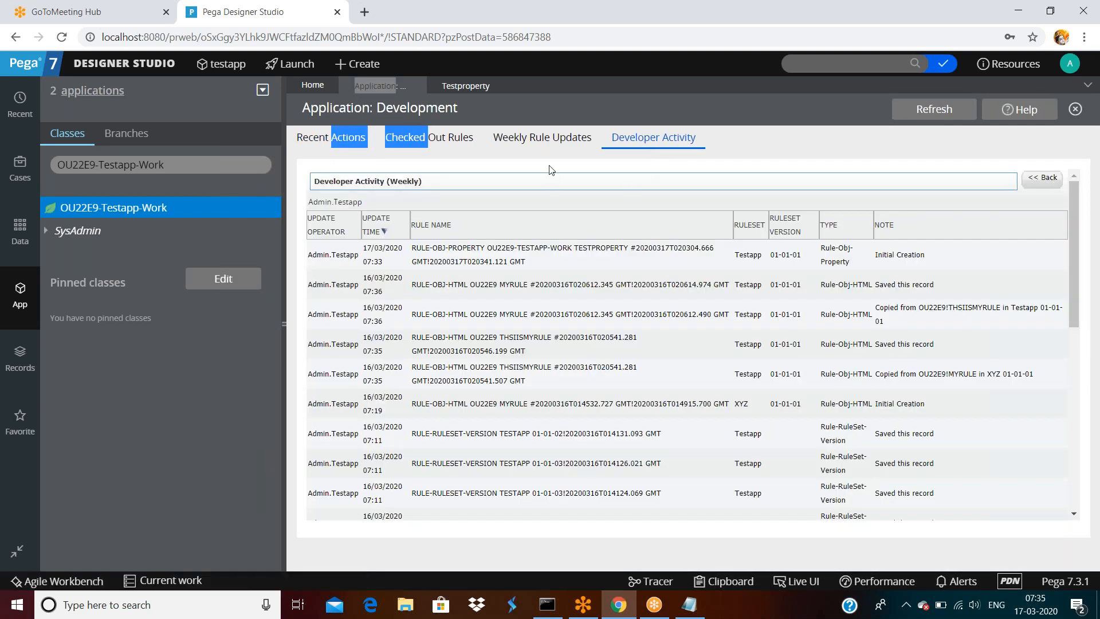
{"action": "left_click", "coordinate": [550, 170]}
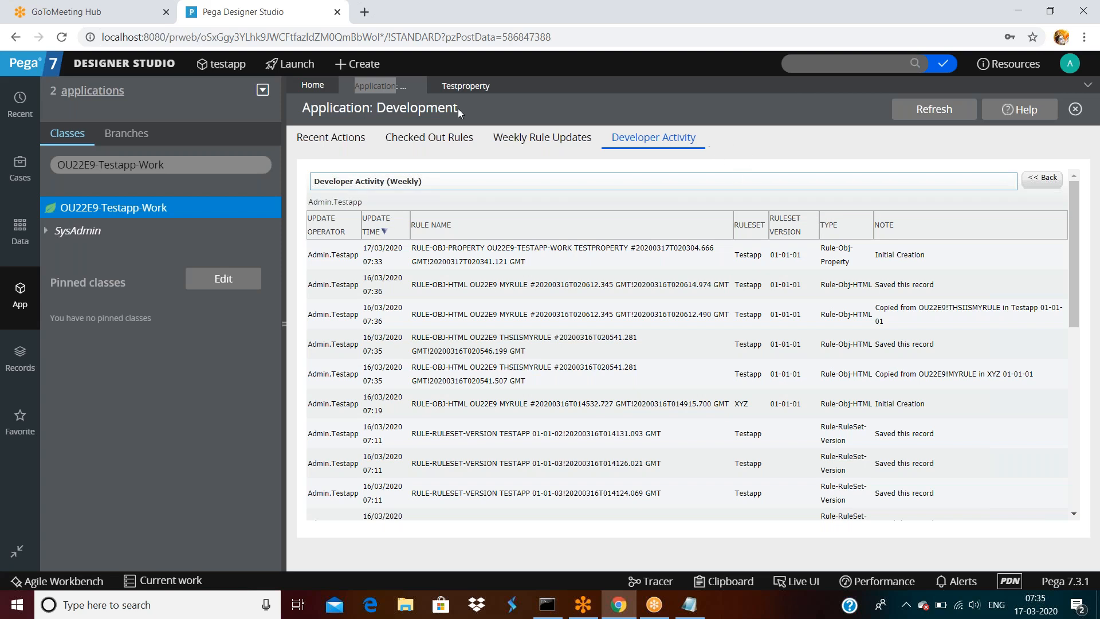
{"action": "left_click", "coordinate": [464, 86]}
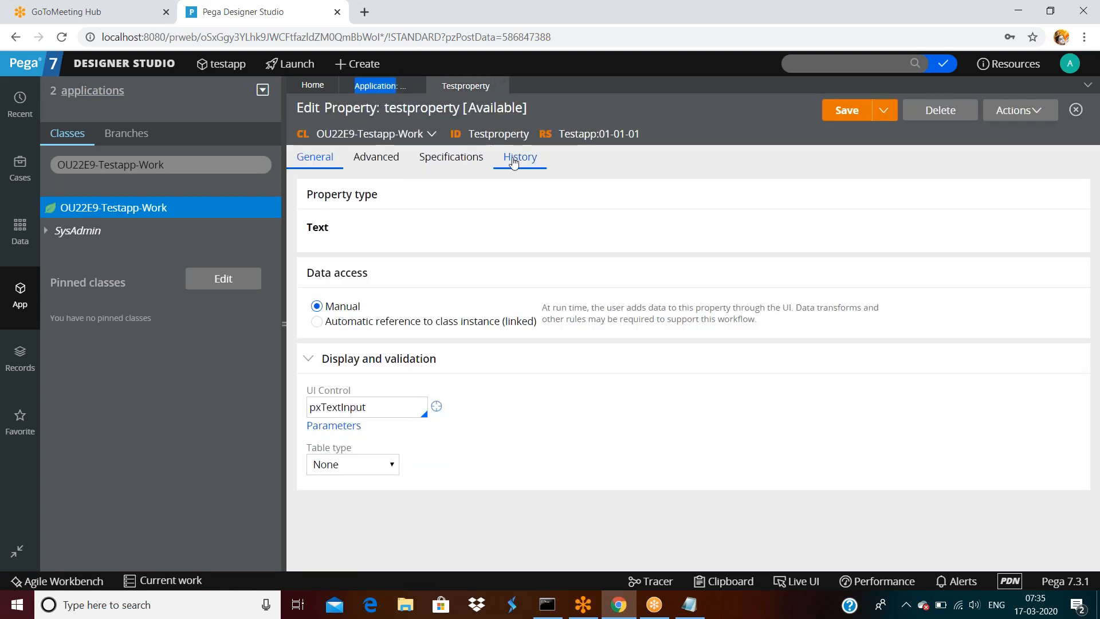
- Open the Testapp ruleset record and expand version 01-01-01's details
{"action": "left_click", "coordinate": [611, 137]}
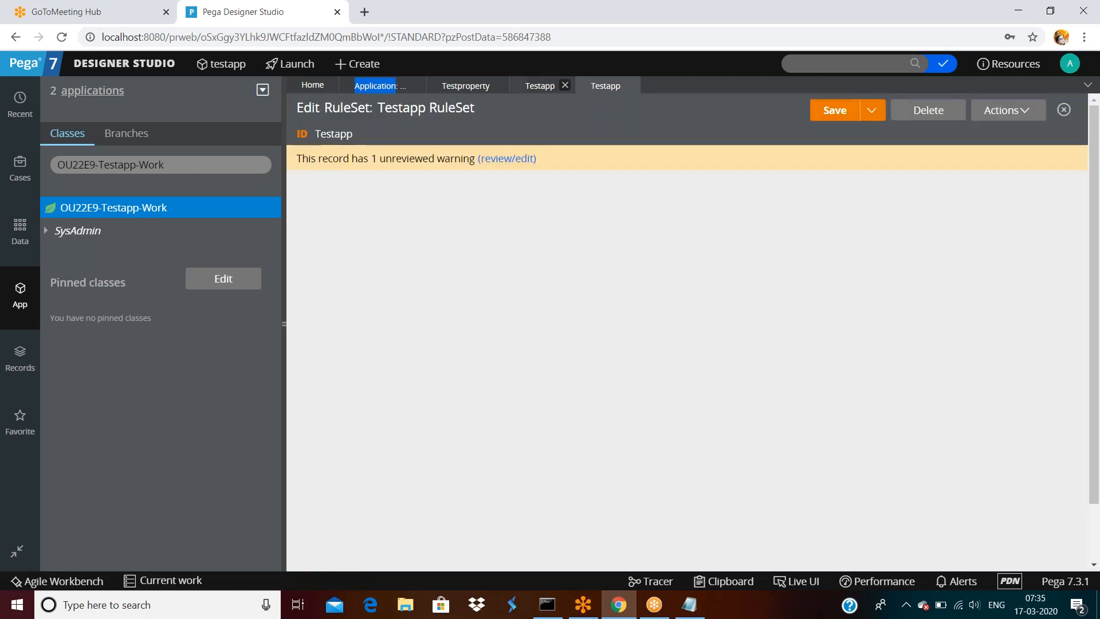
{"action": "left_click", "coordinate": [565, 85]}
{"action": "left_click", "coordinate": [573, 135]}
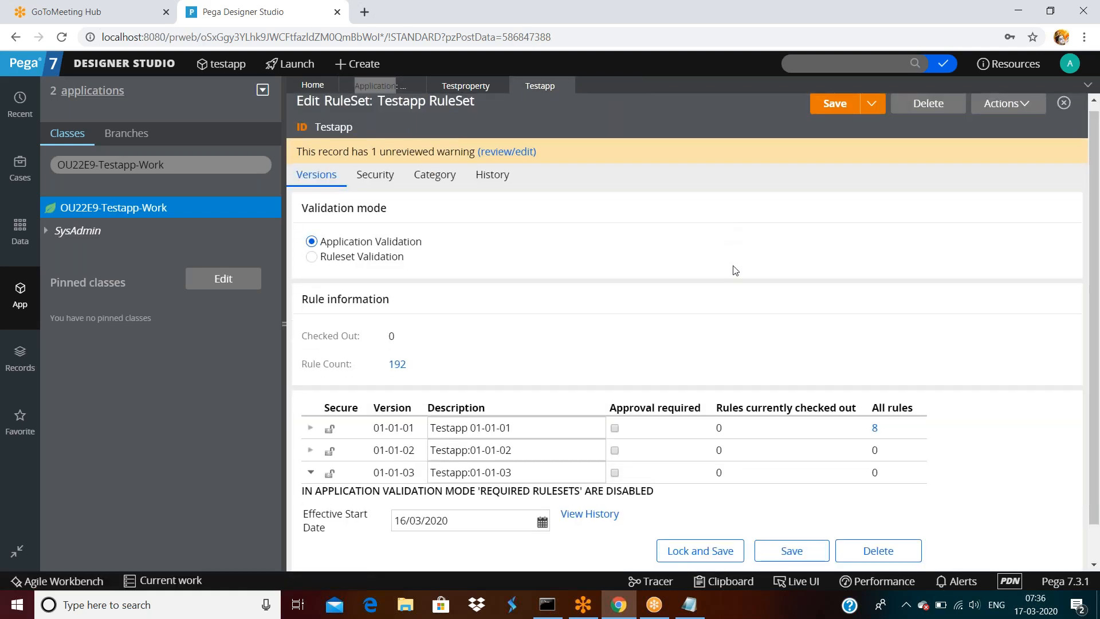
{"action": "scroll", "coordinate": [516, 401], "scroll_direction": "down", "scroll_amount": 1}
{"action": "left_click", "coordinate": [431, 436]}
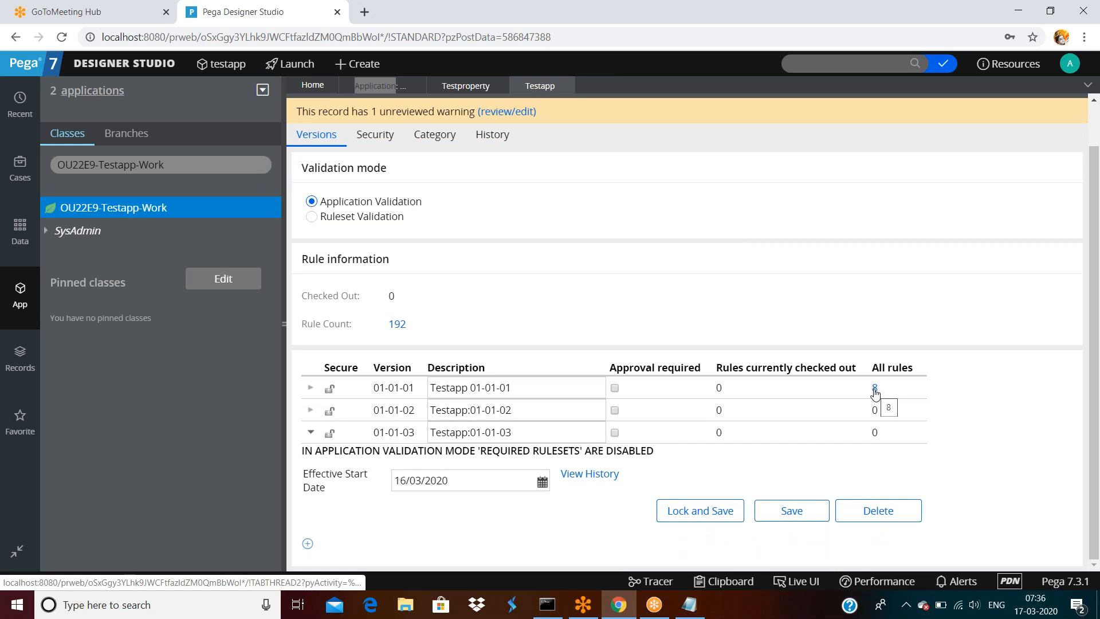
{"action": "left_click", "coordinate": [312, 389]}
{"action": "scroll", "coordinate": [704, 388], "scroll_direction": "down", "scroll_amount": 2}
- Lock ruleset version 01-01-01 with a password, confirming it twice
{"action": "left_click", "coordinate": [705, 388]}
{"action": "left_click", "coordinate": [655, 321]}
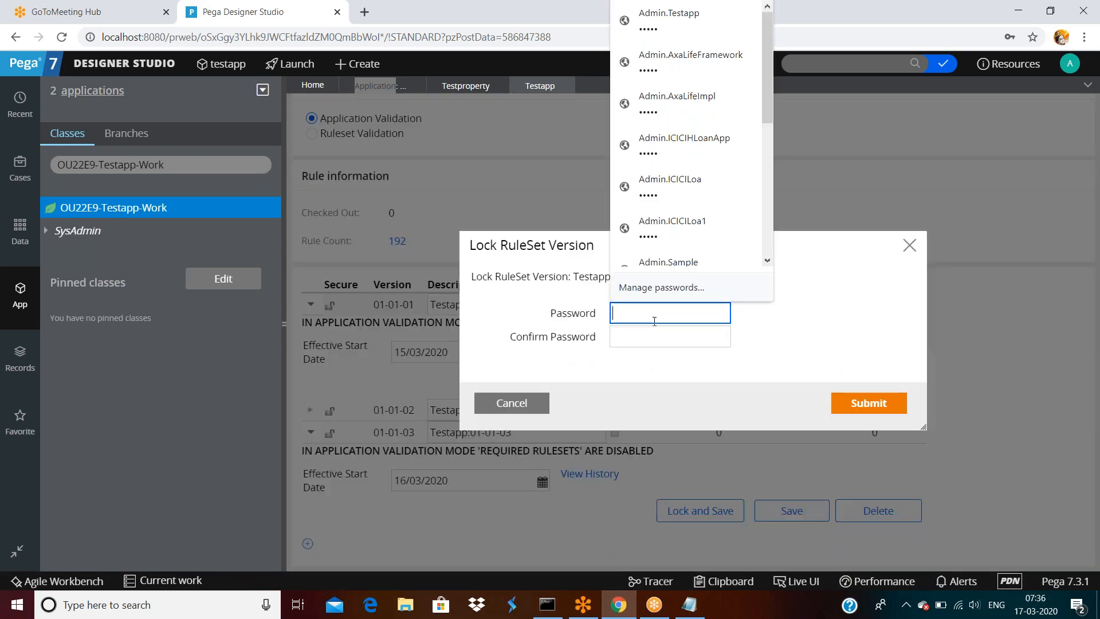
{"action": "type", "text": "••••"}
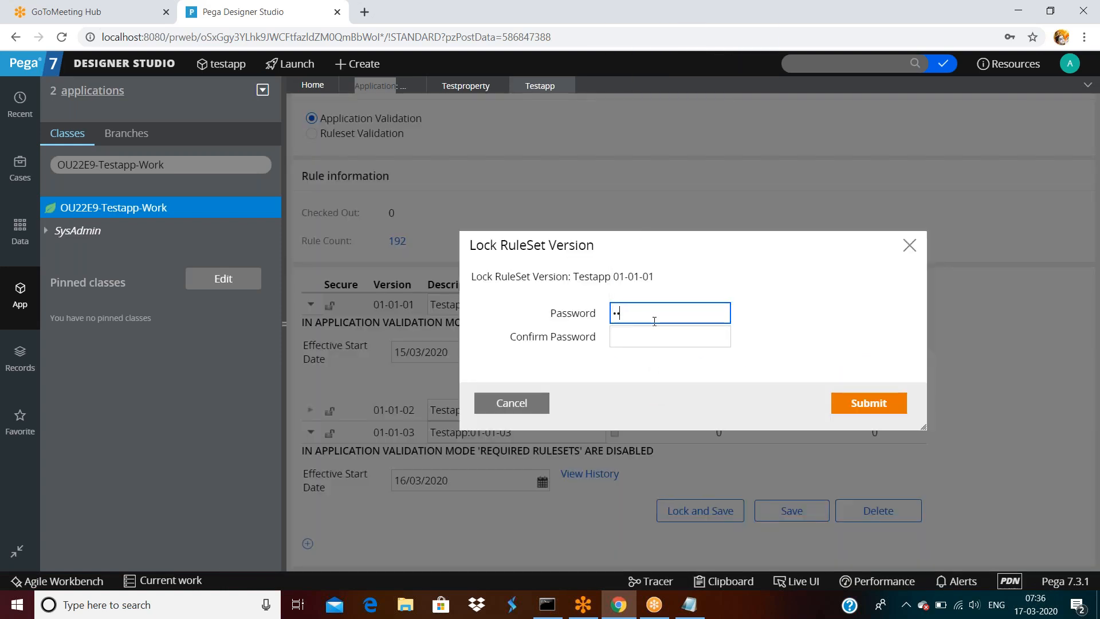
{"action": "key", "text": "Tab"}
{"action": "type", "text": "••••"}
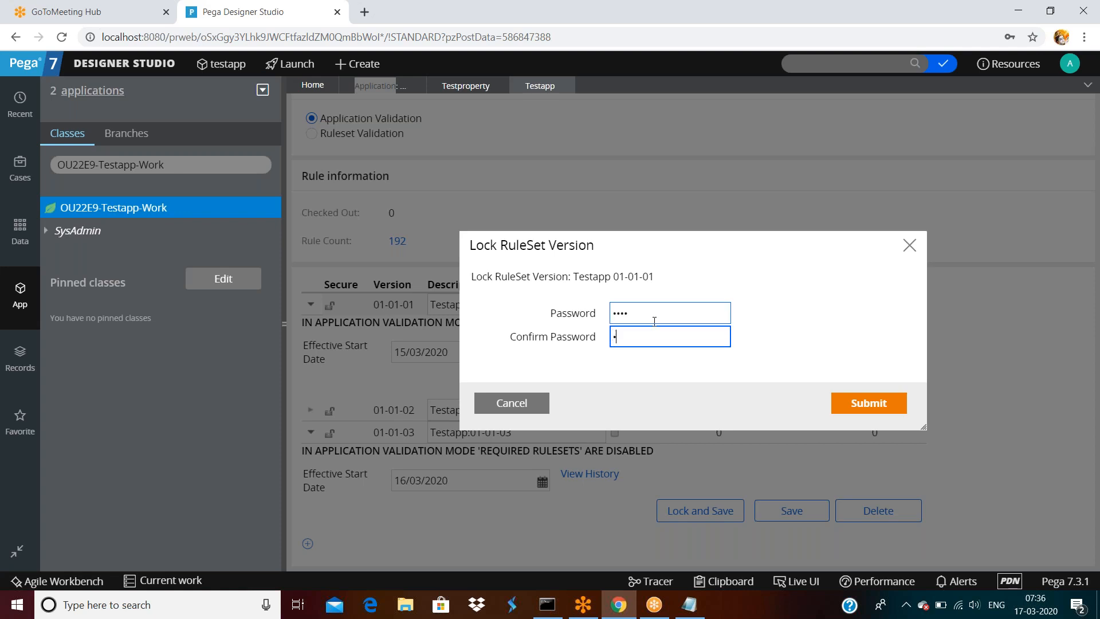
{"action": "left_click", "coordinate": [886, 403]}
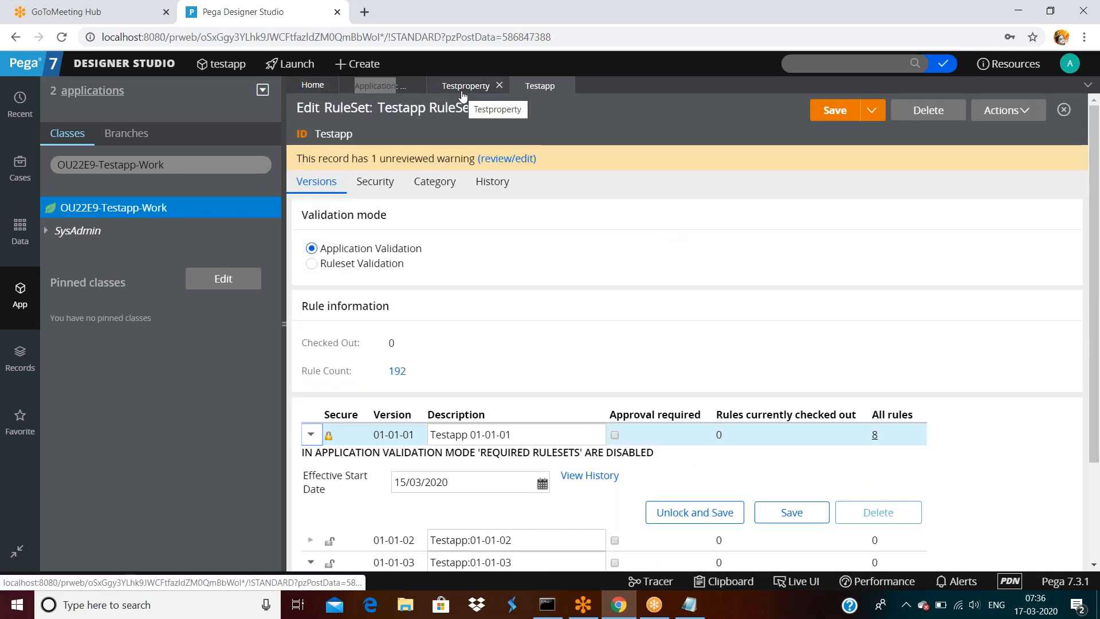
- Start property 'sdasfdsf' and check that only versions 01-01-03 and 01-01-02 are offered
{"action": "right_click", "coordinate": [117, 205]}
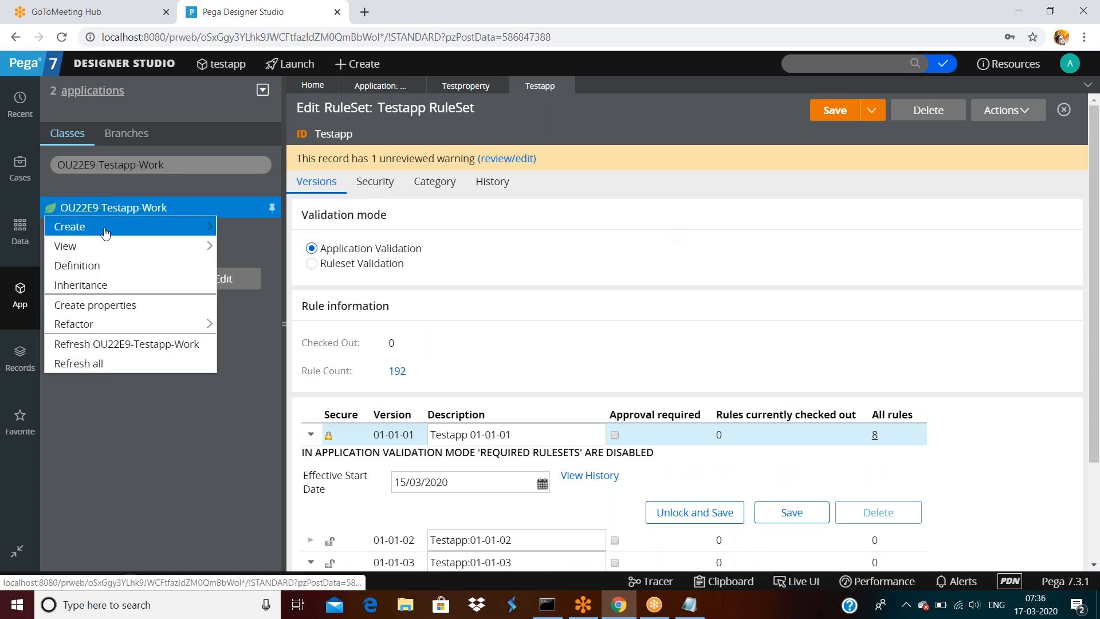
{"action": "mouse_move", "coordinate": [144, 227]}
{"action": "mouse_move", "coordinate": [258, 246]}
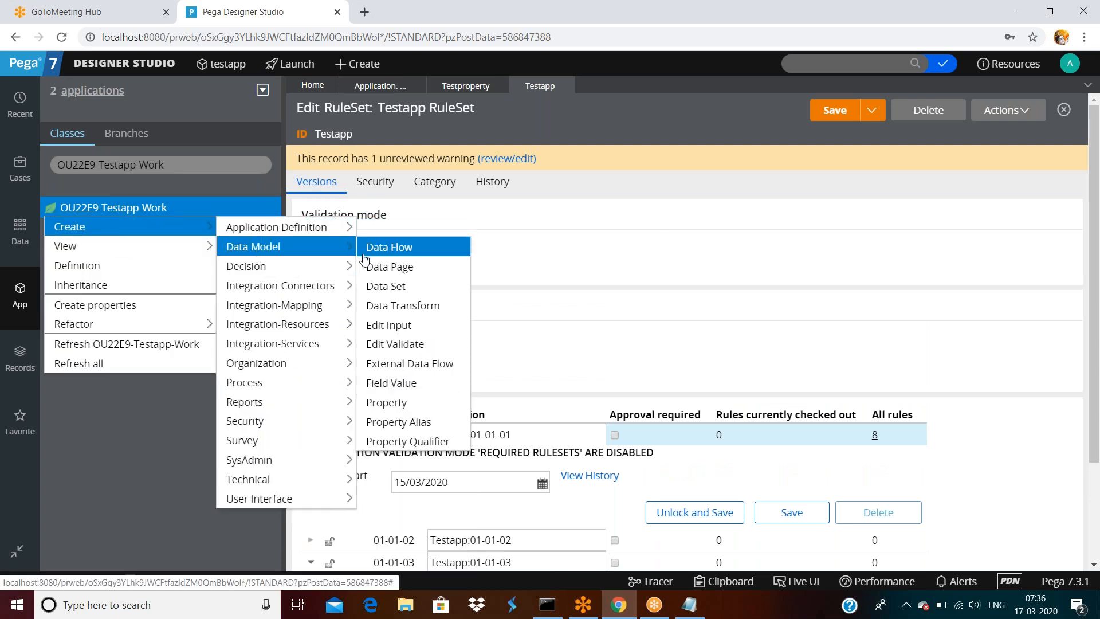
{"action": "left_click", "coordinate": [395, 402]}
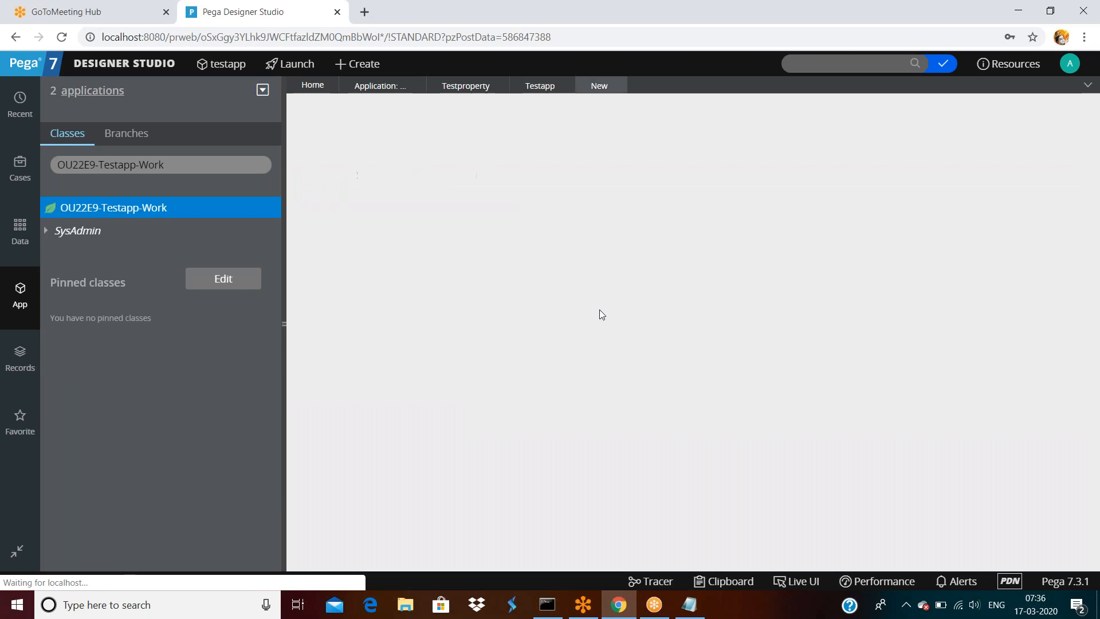
{"action": "type", "text": "sdasfdsf"}
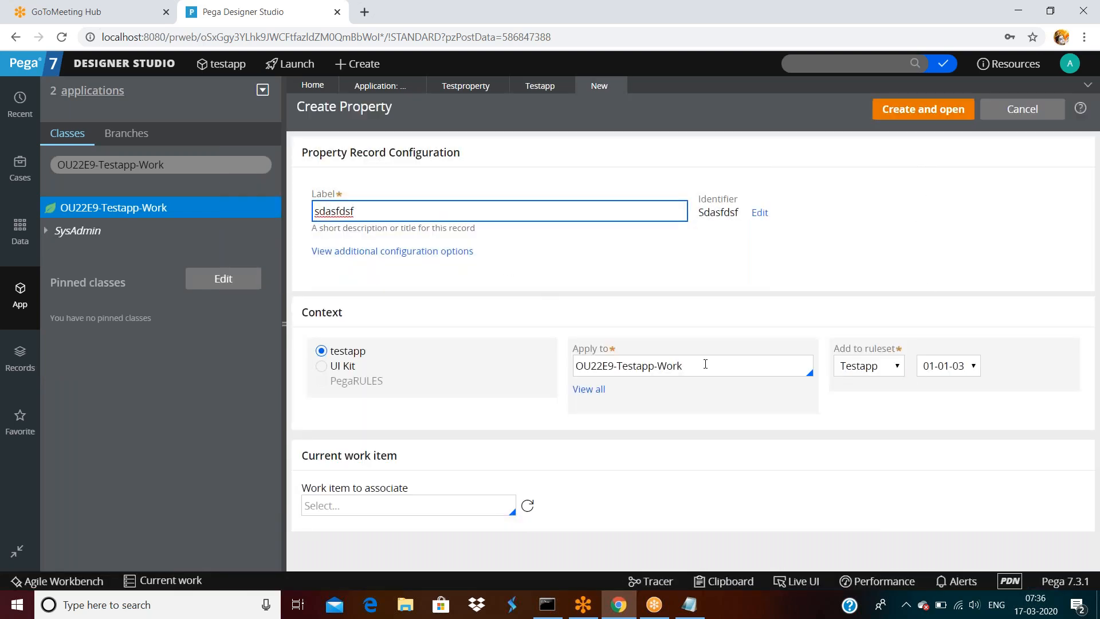
{"action": "left_click", "coordinate": [957, 368]}
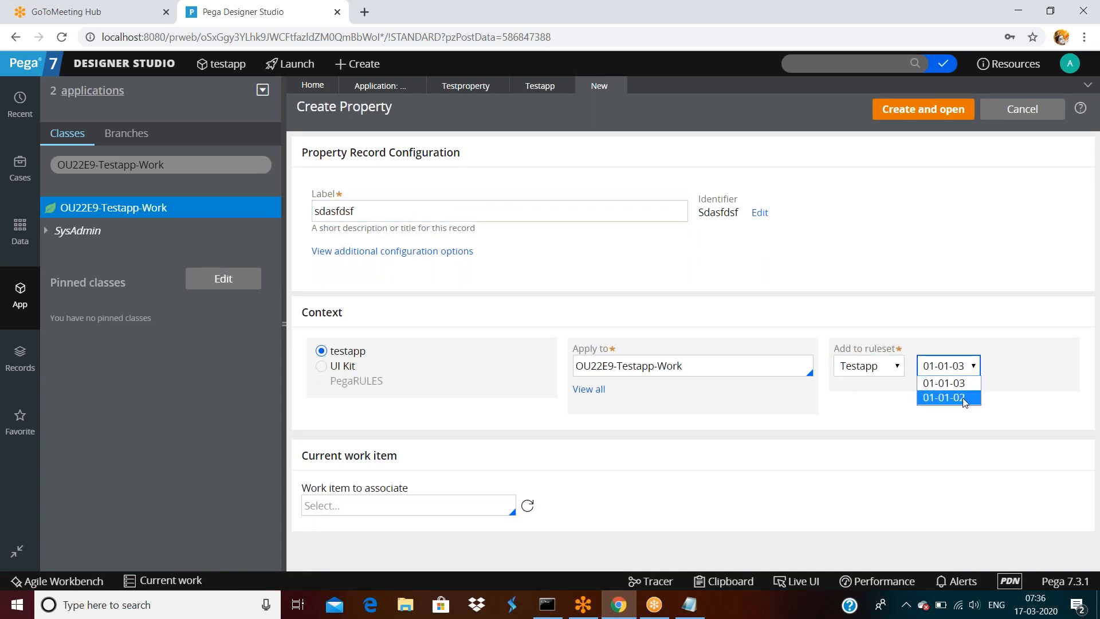
{"action": "left_click", "coordinate": [1013, 358]}
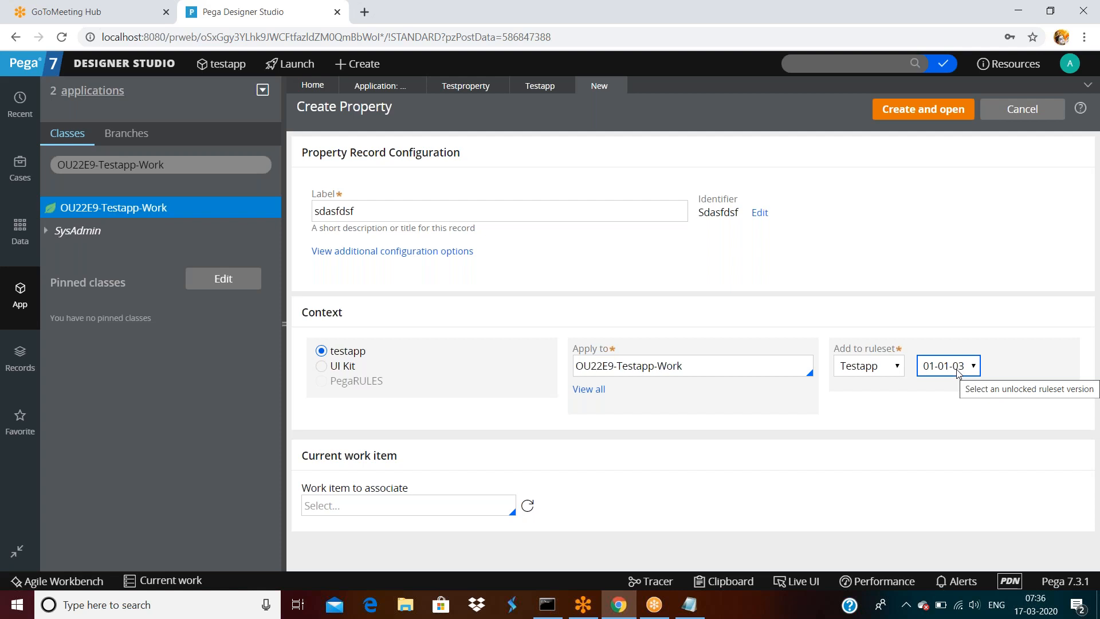
{"action": "left_click", "coordinate": [957, 370]}
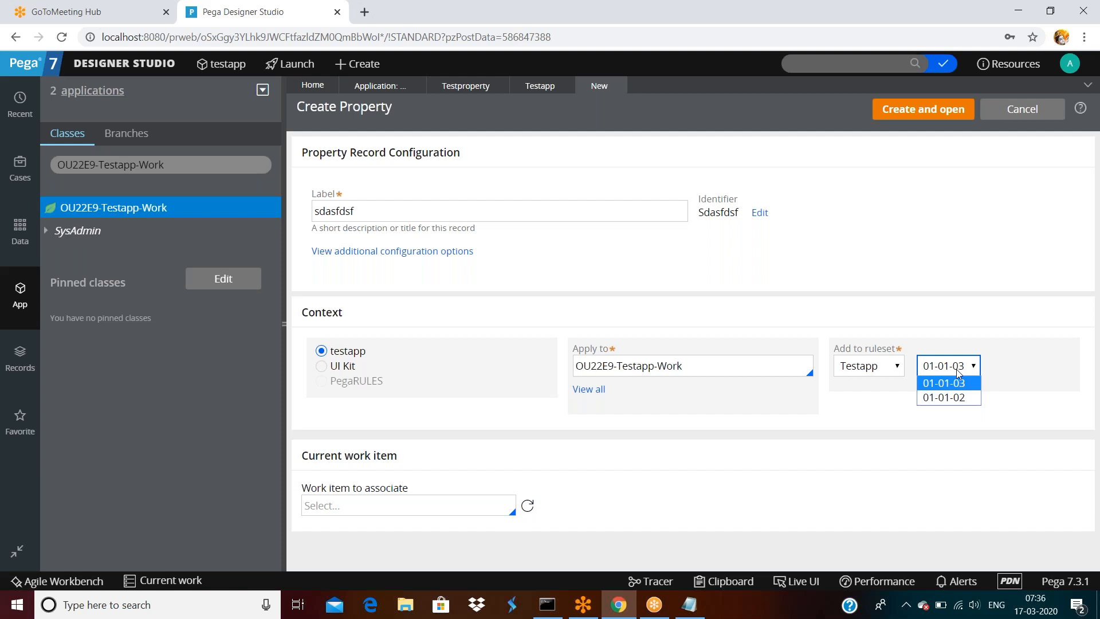
{"action": "left_click", "coordinate": [949, 275]}
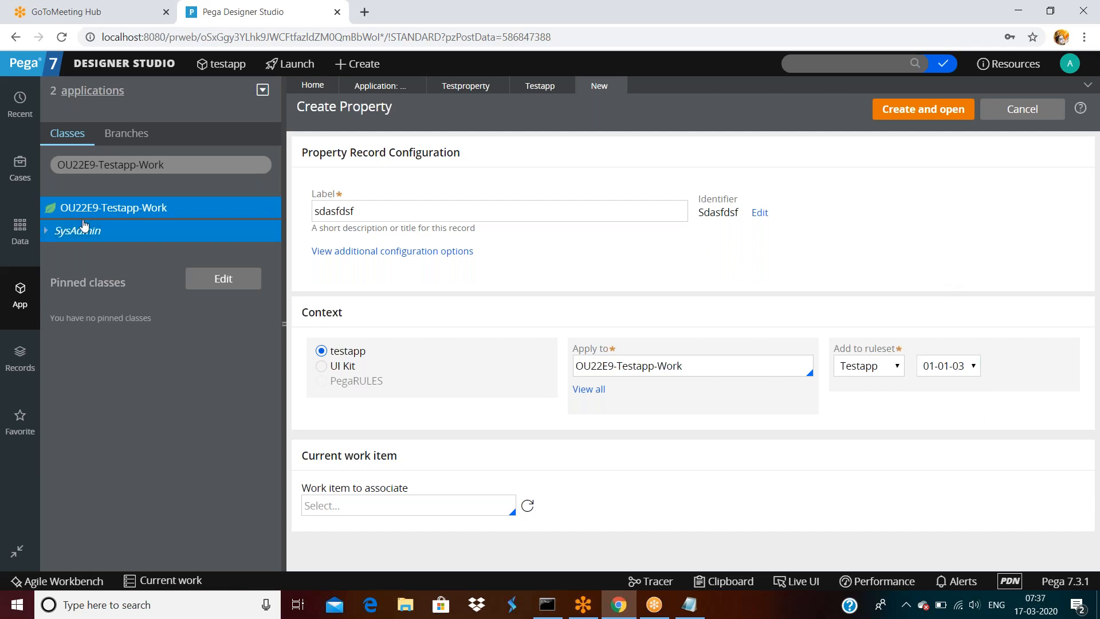
- Return to the Testapp ruleset record and scroll down to its versions
{"action": "left_click", "coordinate": [529, 88]}
{"action": "scroll", "coordinate": [544, 268], "scroll_direction": "down", "scroll_amount": 2}
{"action": "scroll", "coordinate": [543, 268], "scroll_direction": "down", "scroll_amount": 3}
- Add ruleset version 01-09-01 to Testapp
{"action": "left_click", "coordinate": [307, 543]}
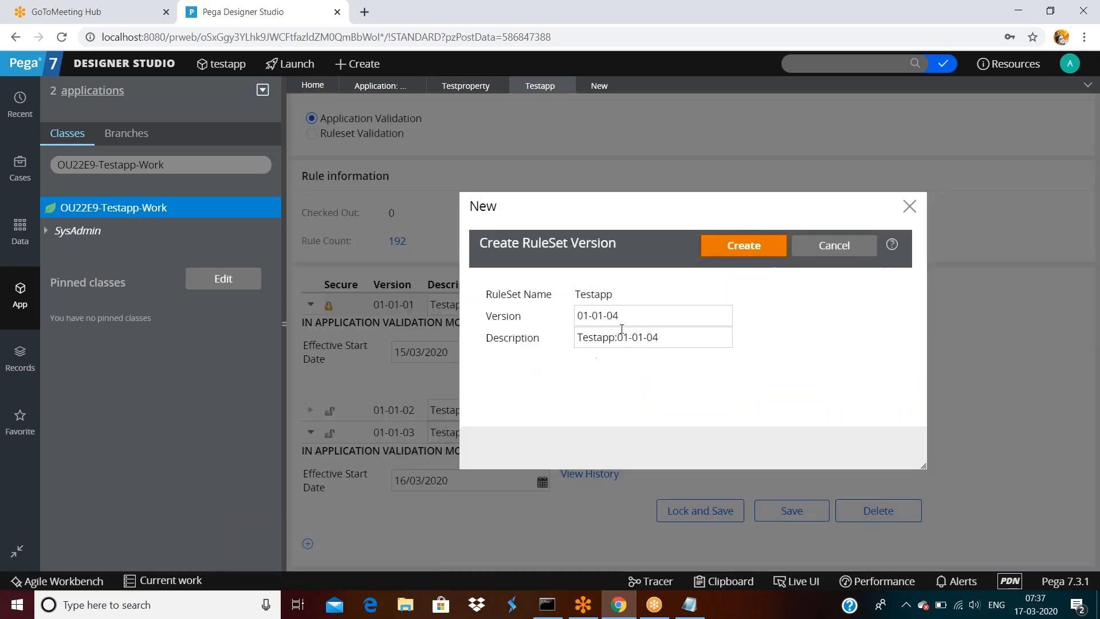
{"action": "double_click", "coordinate": [625, 317]}
{"action": "left_click", "coordinate": [639, 317]}
{"action": "key", "text": "BackSpace"}
{"action": "key", "text": "BackSpace"}
{"action": "key", "text": "BackSpace"}
{"action": "key", "text": "BackSpace"}
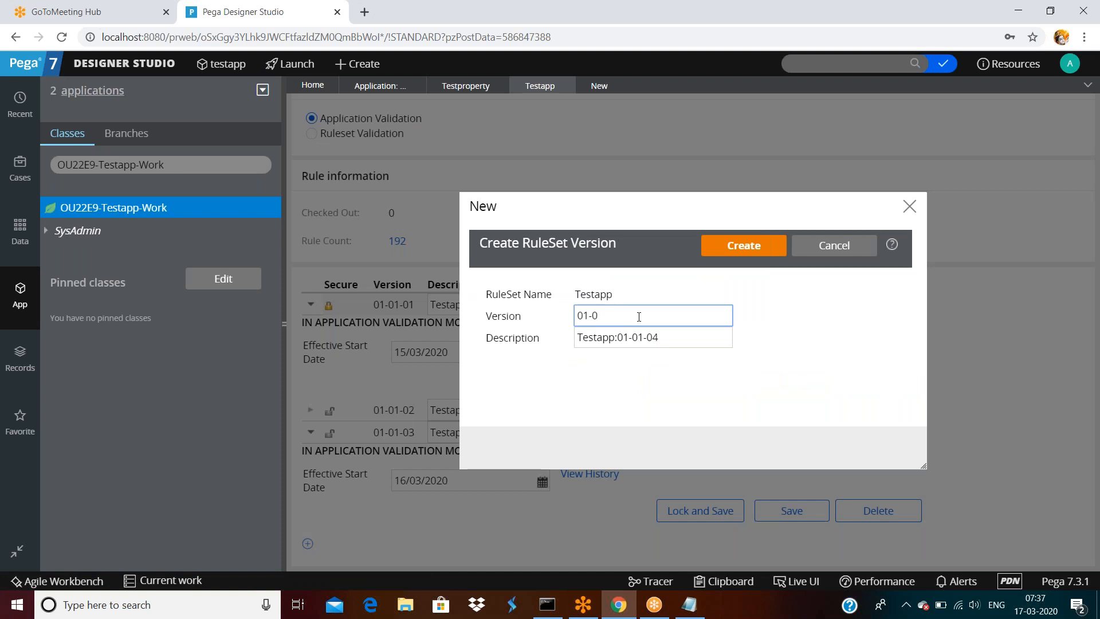
{"action": "type", "text": "9-01"}
{"action": "key", "text": "Tab"}
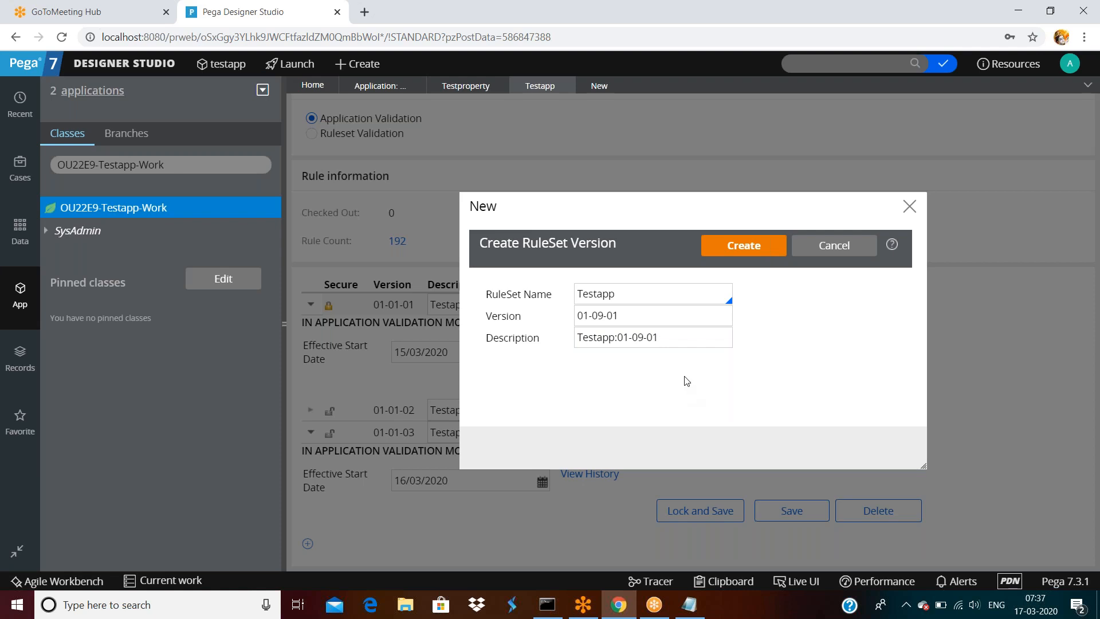
{"action": "left_click", "coordinate": [753, 246]}
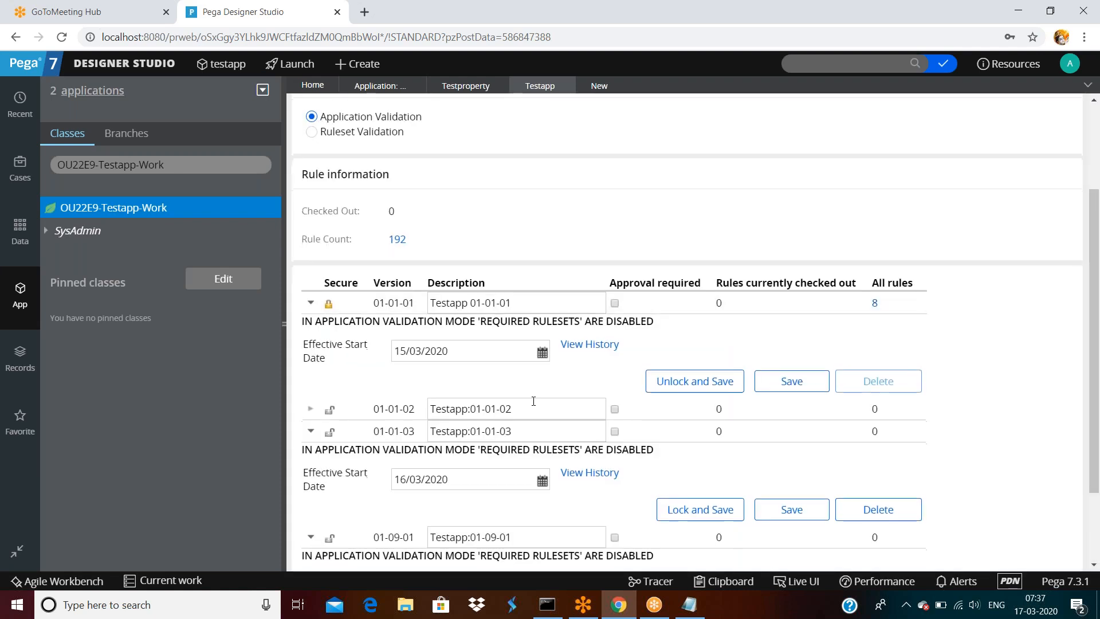
- Try saving the Testapp ruleset twice, then close it, discarding unsaved changes
{"action": "scroll", "coordinate": [533, 399], "scroll_direction": "down", "scroll_amount": 2}
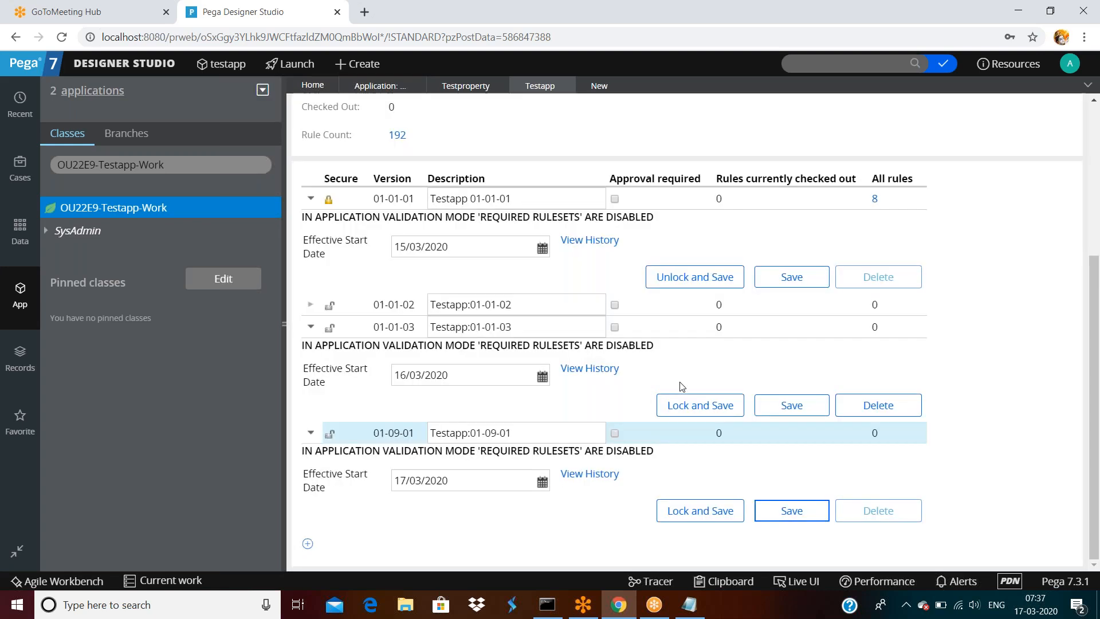
{"action": "scroll", "coordinate": [840, 349], "scroll_direction": "up", "scroll_amount": 4}
{"action": "left_click", "coordinate": [825, 116]}
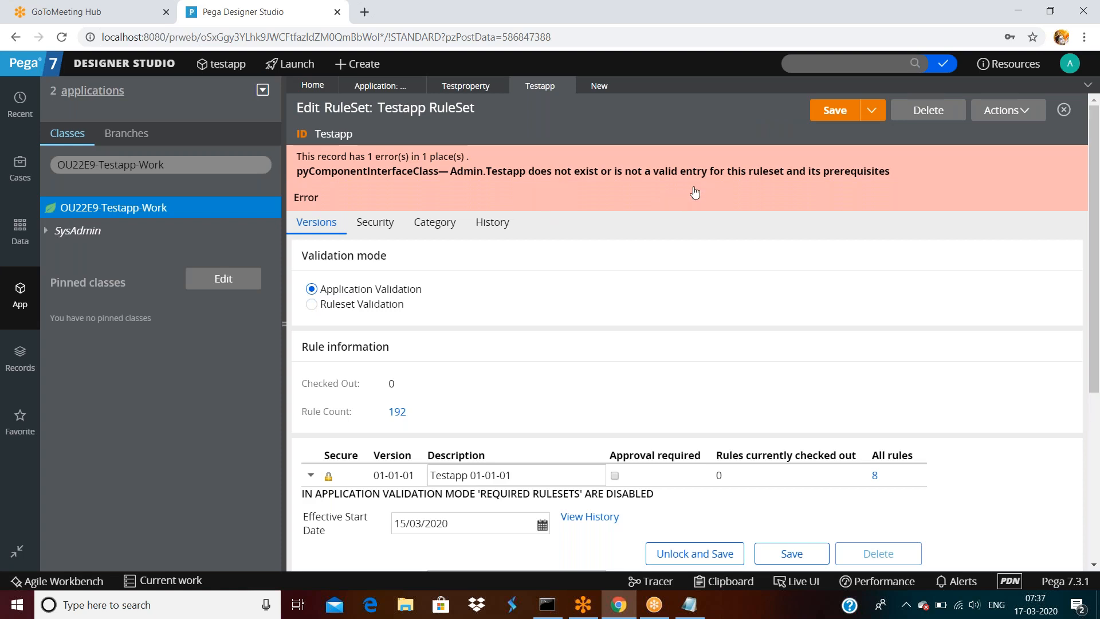
{"action": "scroll", "coordinate": [712, 248], "scroll_direction": "down", "scroll_amount": 3}
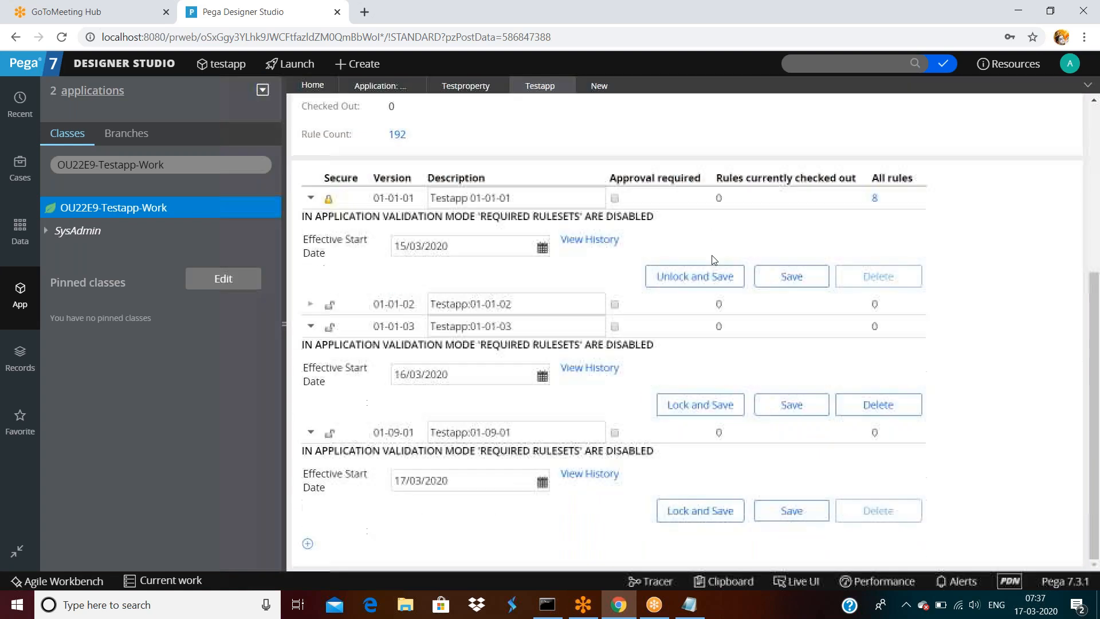
{"action": "scroll", "coordinate": [826, 133], "scroll_direction": "up", "scroll_amount": 1}
{"action": "left_click", "coordinate": [833, 109]}
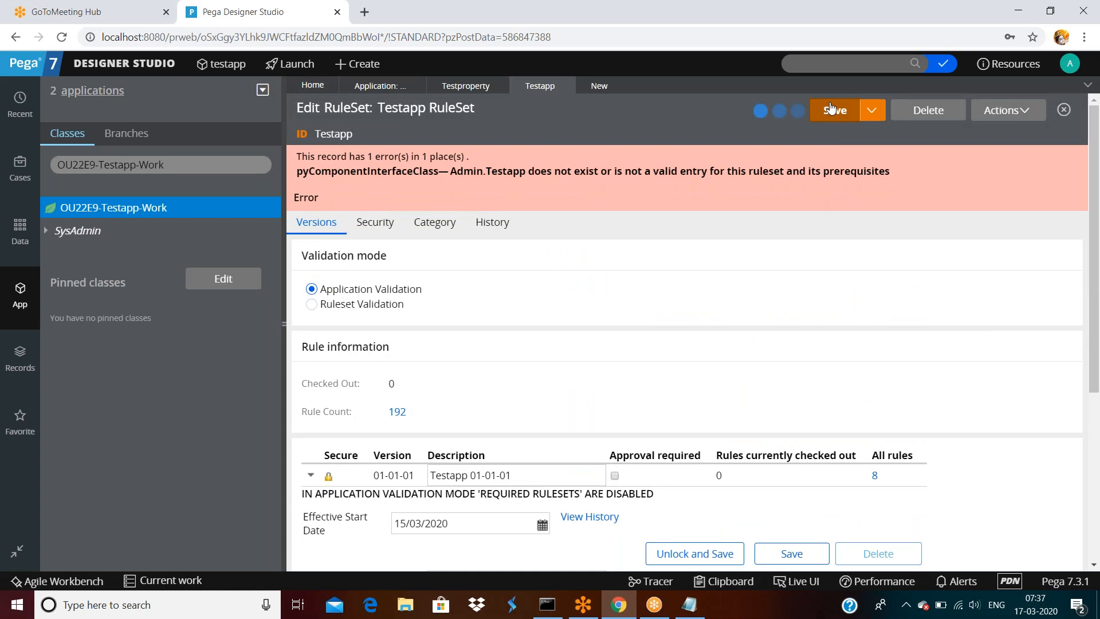
{"action": "mouse_move", "coordinate": [565, 88]}
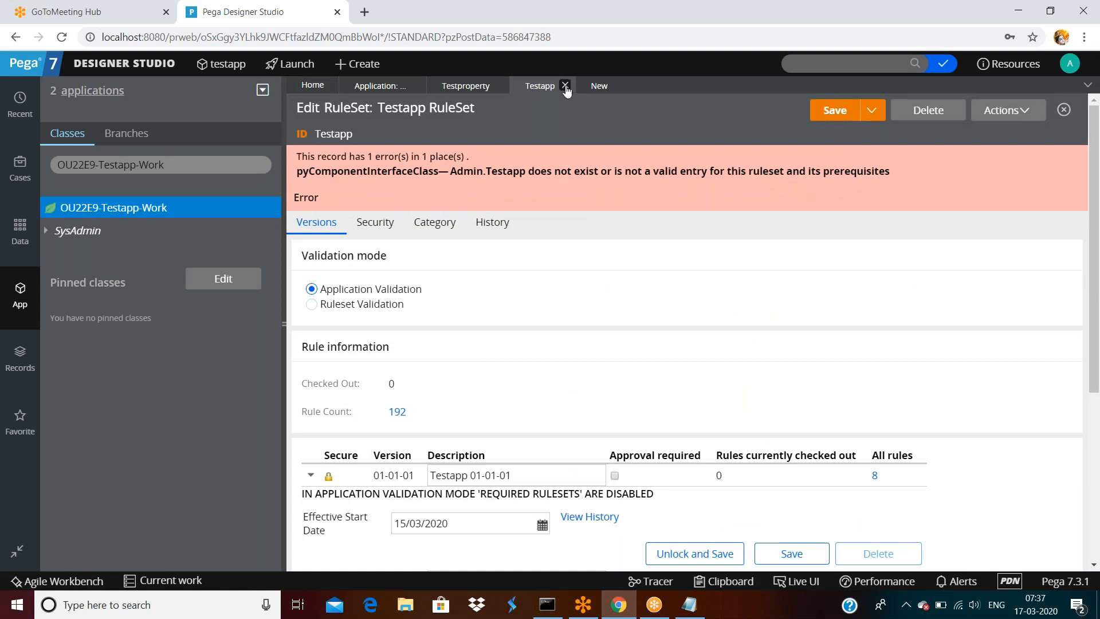
{"action": "left_click", "coordinate": [565, 86]}
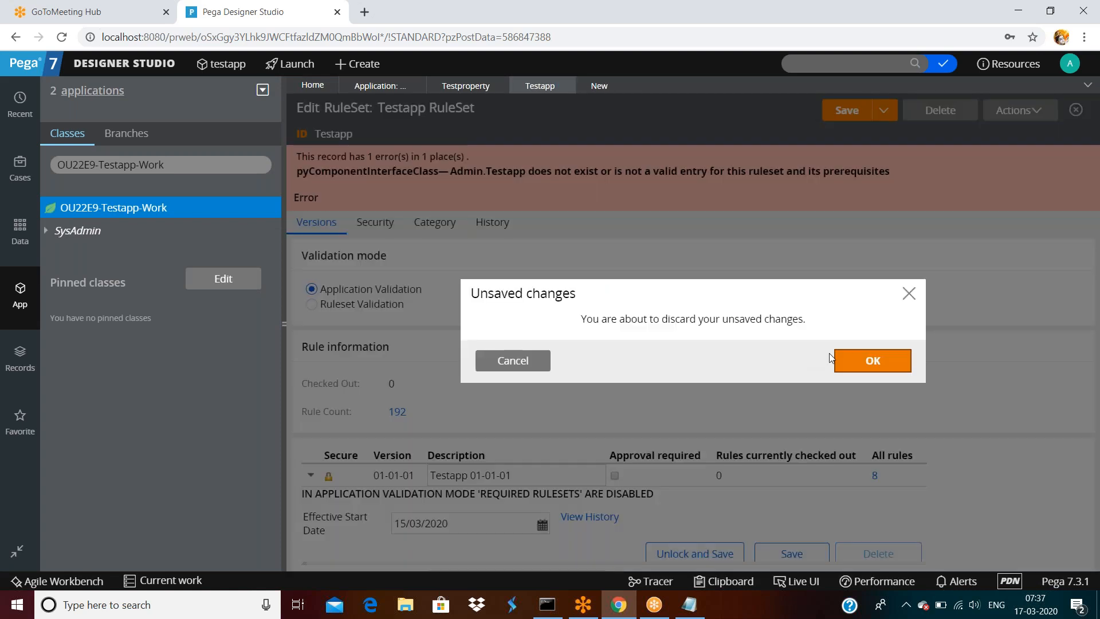
{"action": "left_click", "coordinate": [855, 364]}
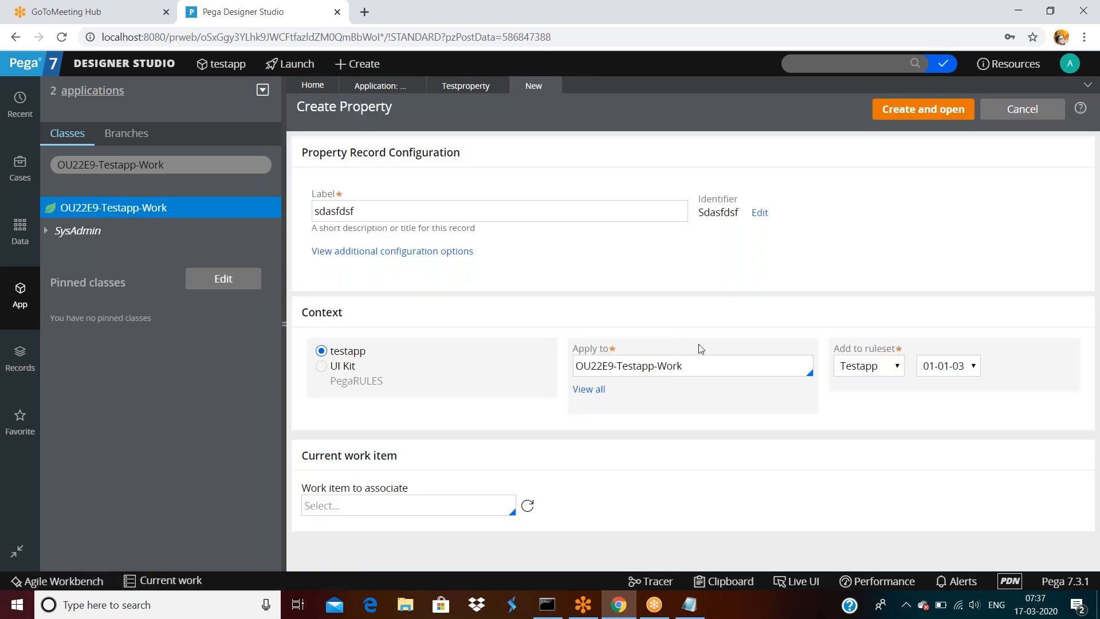
- Reopen the Testapp ruleset from Testproperty and inspect the 01-09-01 version row
{"action": "left_click", "coordinate": [458, 87]}
{"action": "left_click", "coordinate": [617, 128]}
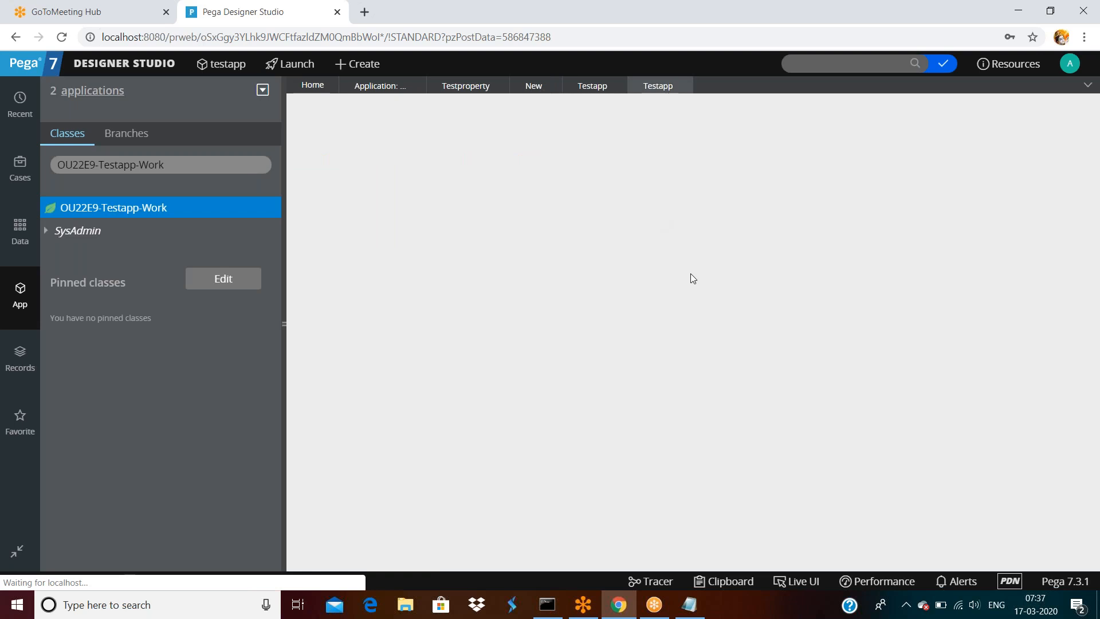
{"action": "scroll", "coordinate": [693, 278], "scroll_direction": "down", "scroll_amount": 2}
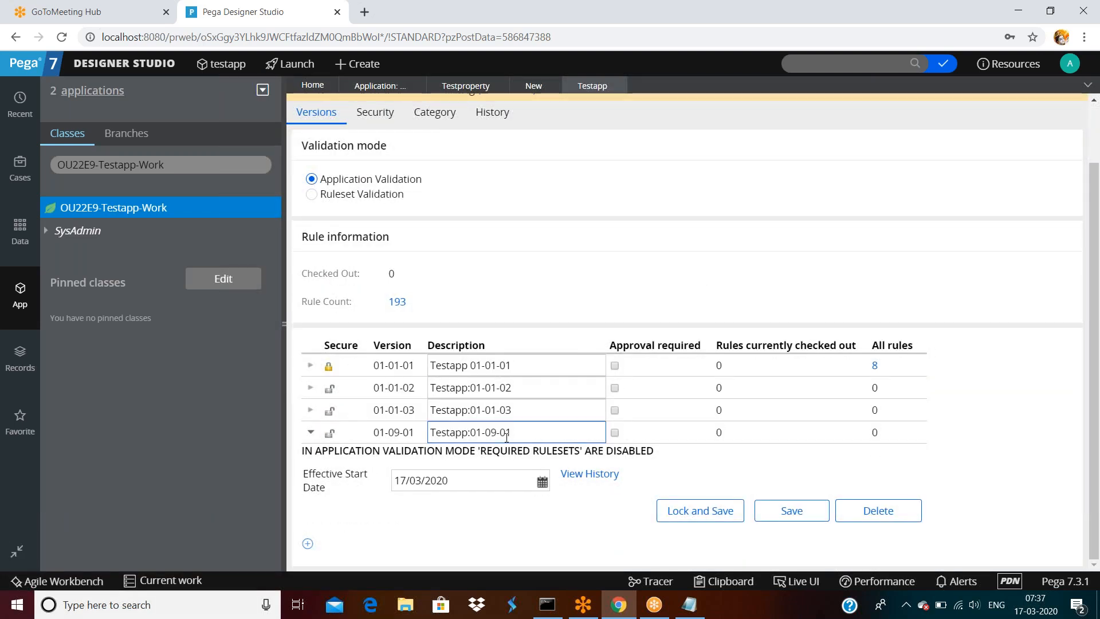
{"action": "left_click", "coordinate": [531, 438]}
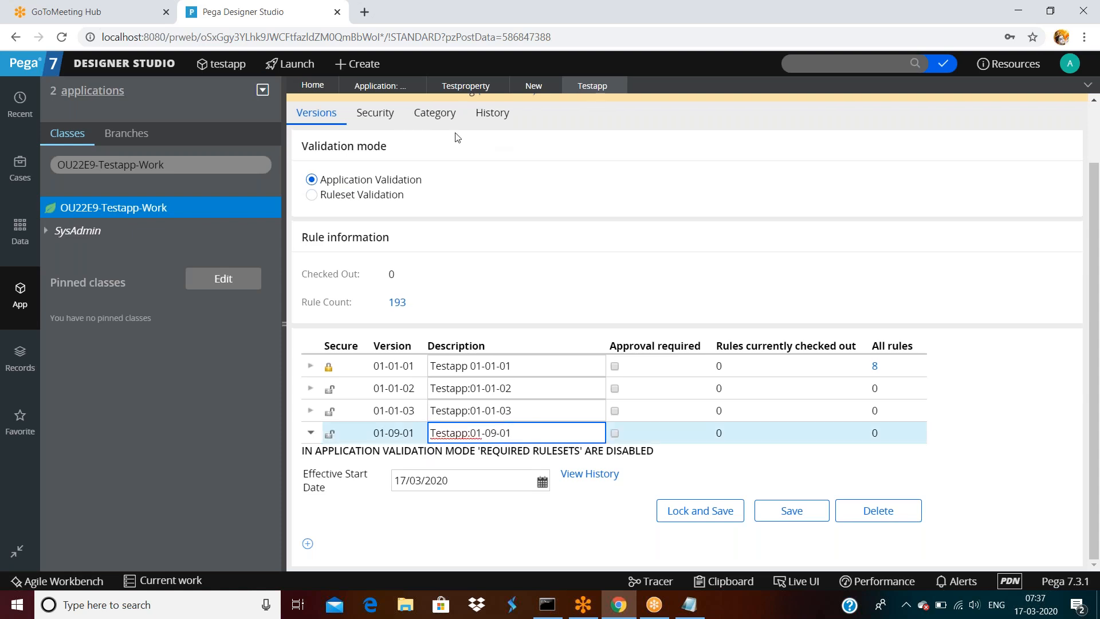
- Start property 'sdadfsaf' in OU22E9-Testapp-Work and check its offered ruleset versions
{"action": "right_click", "coordinate": [154, 213]}
{"action": "mouse_move", "coordinate": [250, 250]}
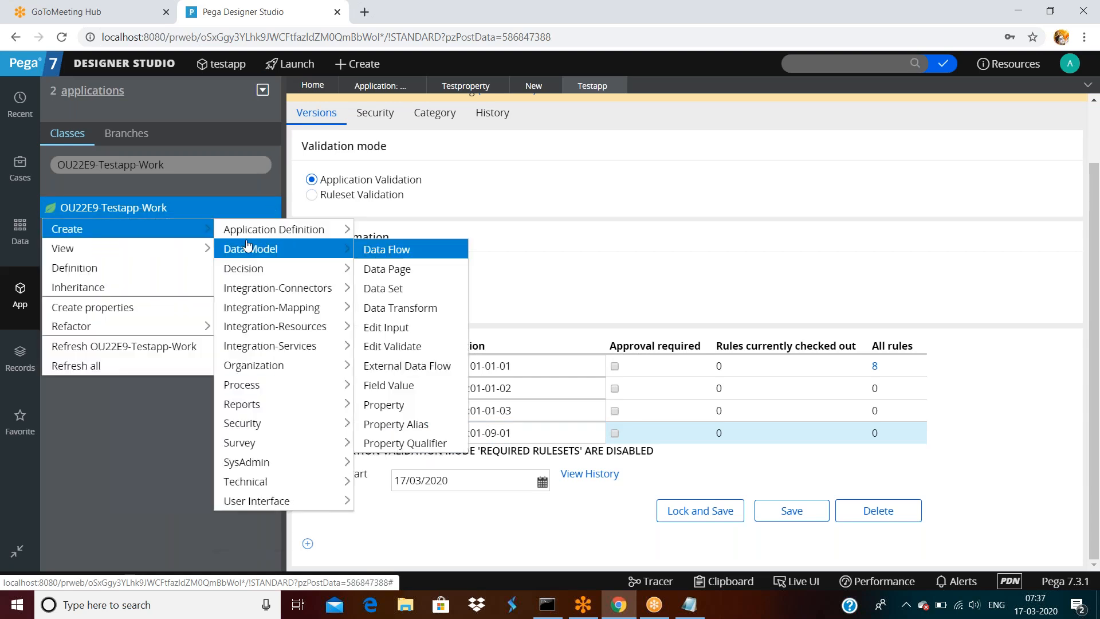
{"action": "left_click", "coordinate": [395, 404]}
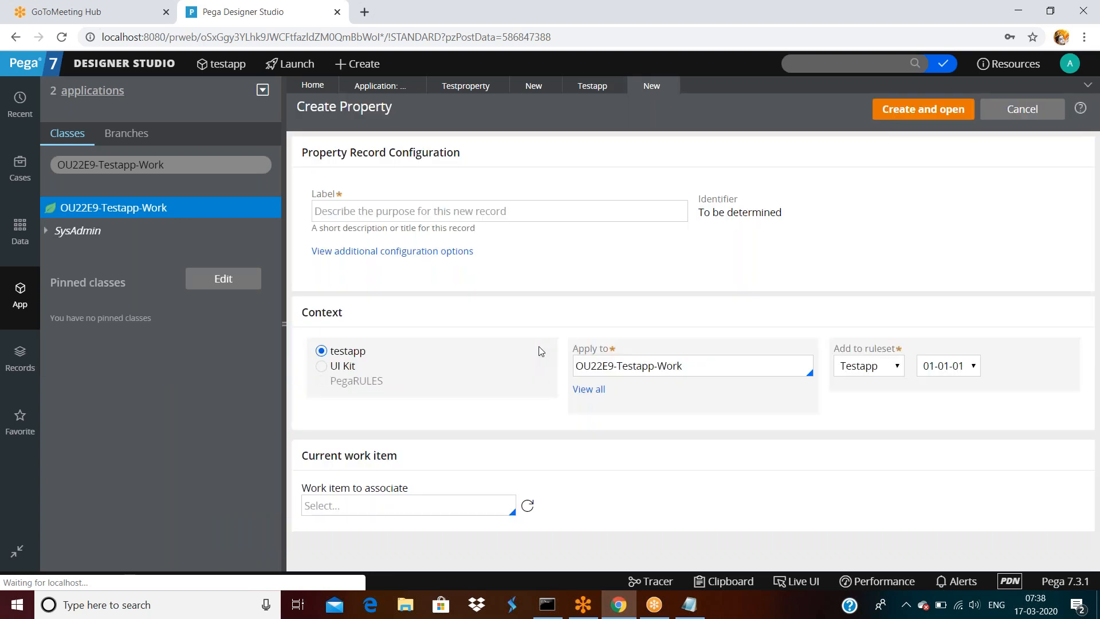
{"action": "left_click", "coordinate": [396, 211]}
{"action": "type", "text": "sdadfsaf"}
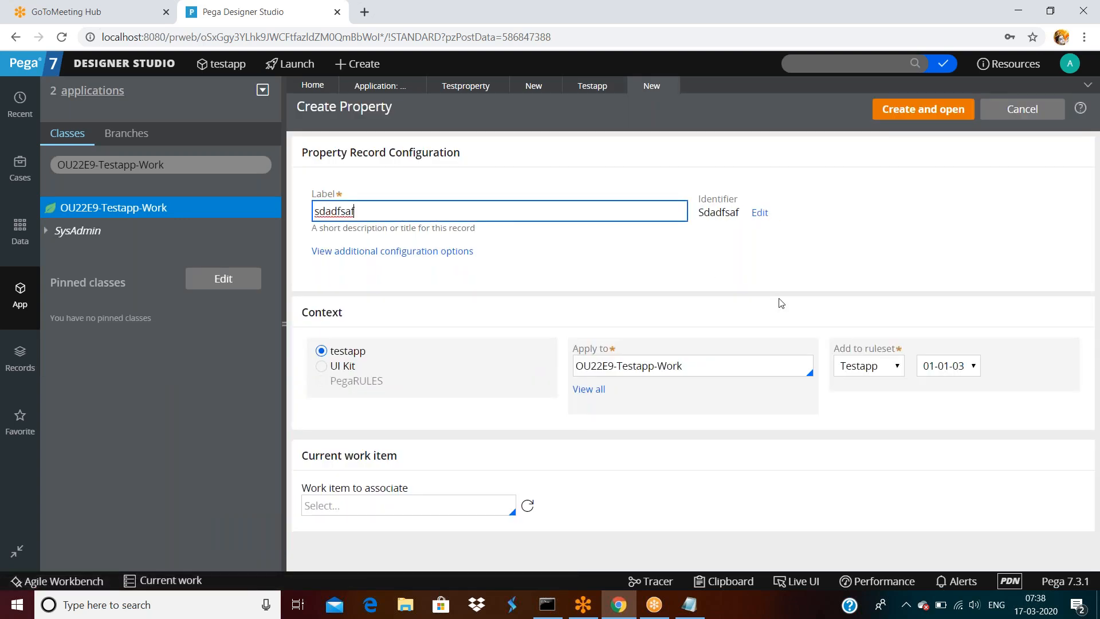
{"action": "left_click", "coordinate": [961, 368]}
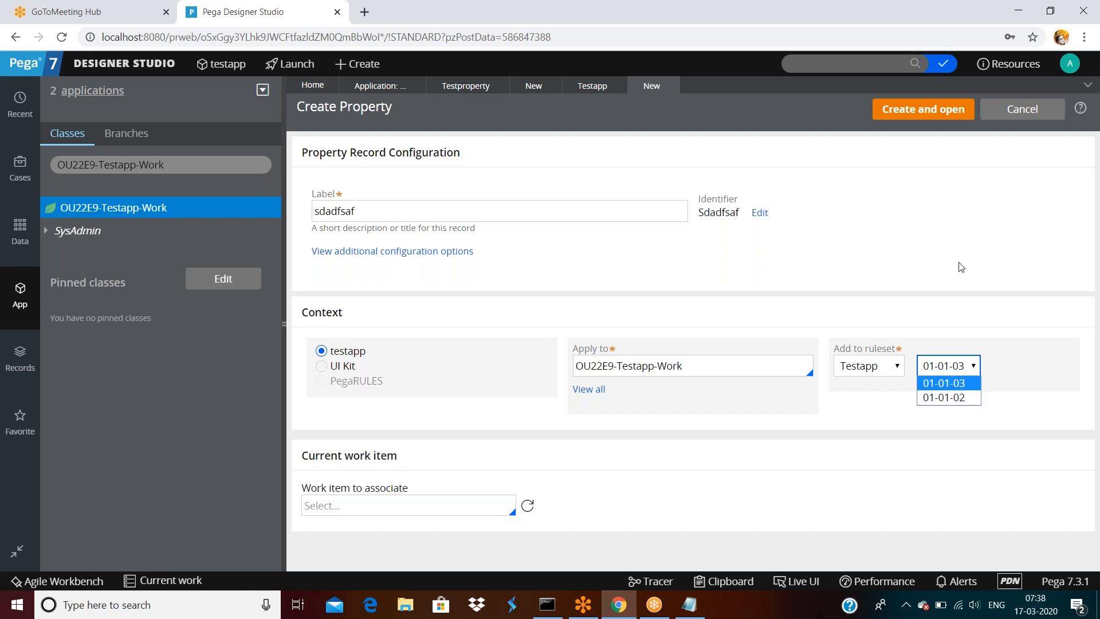
{"action": "left_click", "coordinate": [1070, 63]}
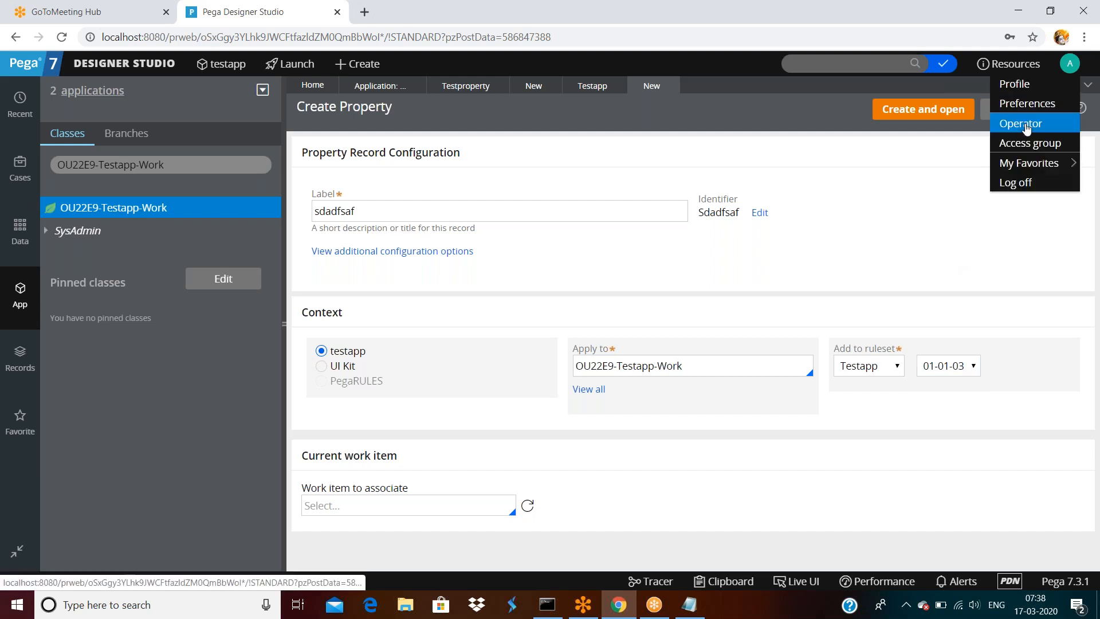
- Change the testapp application's first ruleset from Testapp:01-01 to Testapp:01-09 and save
{"action": "left_click", "coordinate": [1021, 123]}
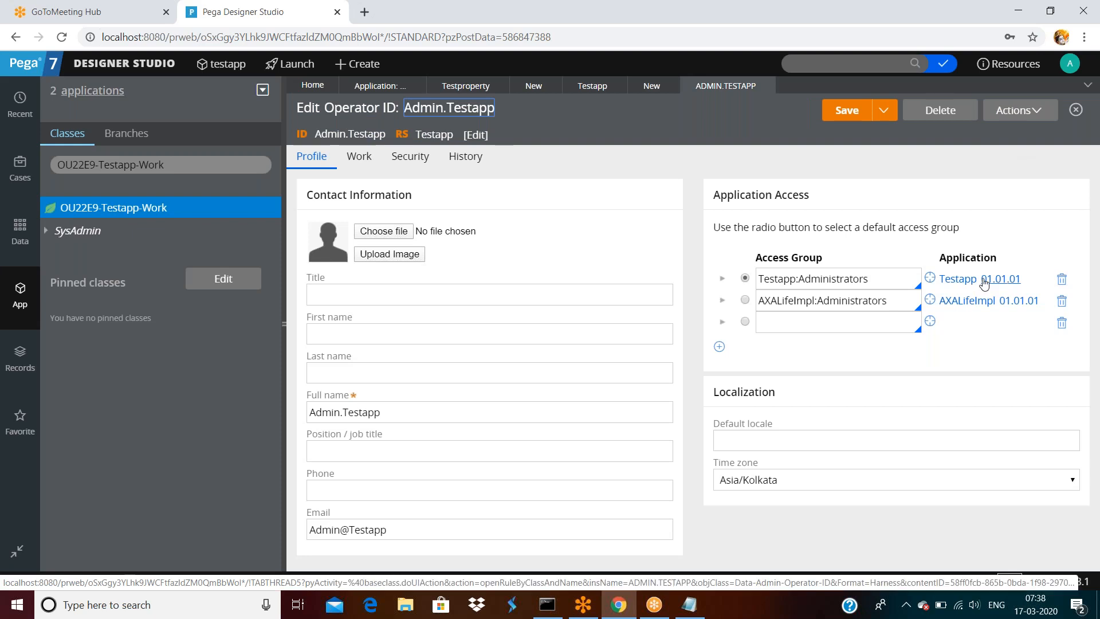
{"action": "left_click", "coordinate": [959, 281]}
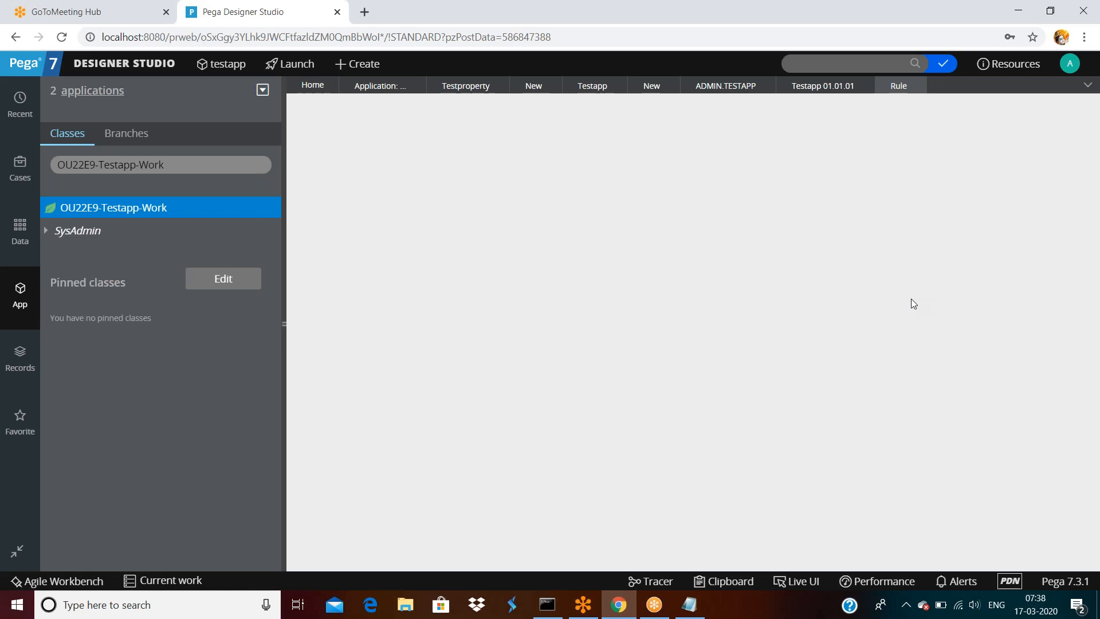
{"action": "scroll", "coordinate": [743, 364], "scroll_direction": "down", "scroll_amount": 1}
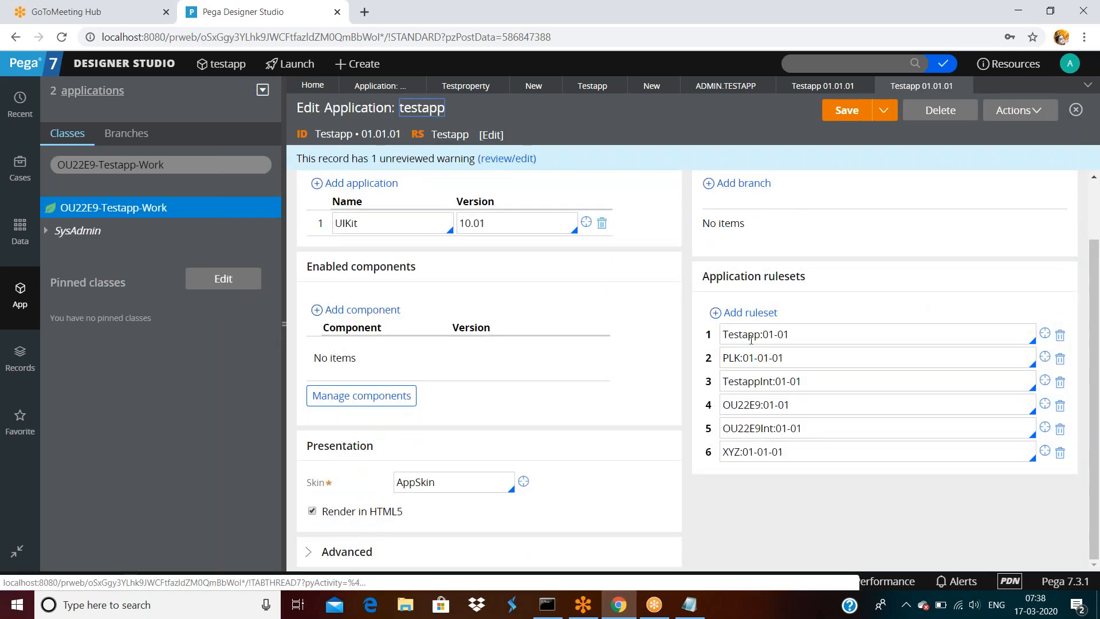
{"action": "left_click", "coordinate": [799, 336]}
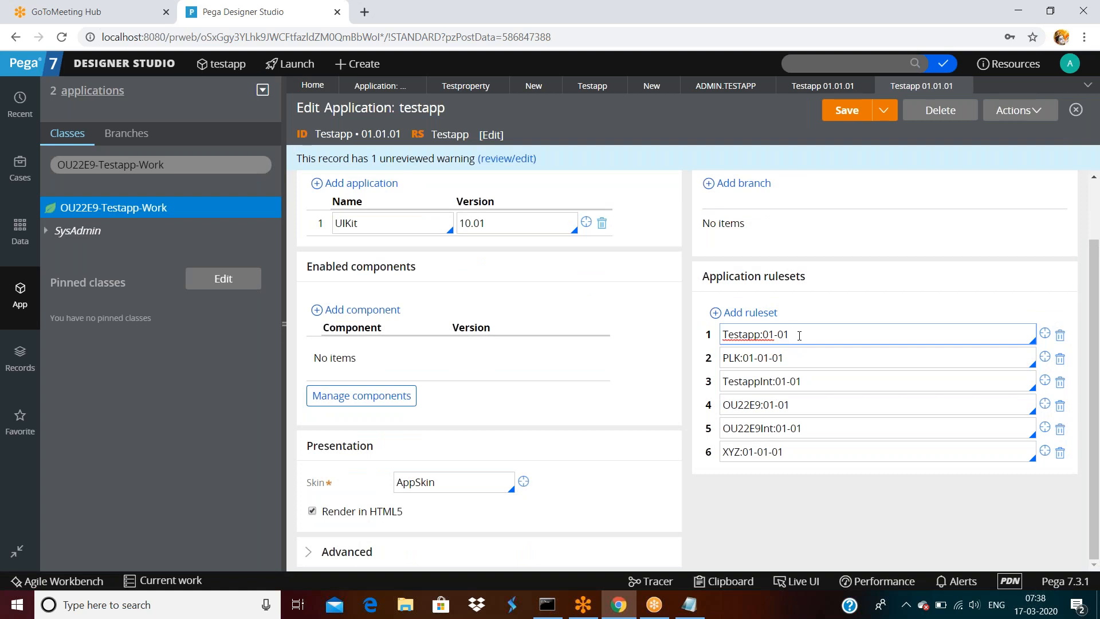
{"action": "type", "text": "9"}
{"action": "left_click", "coordinate": [847, 118]}
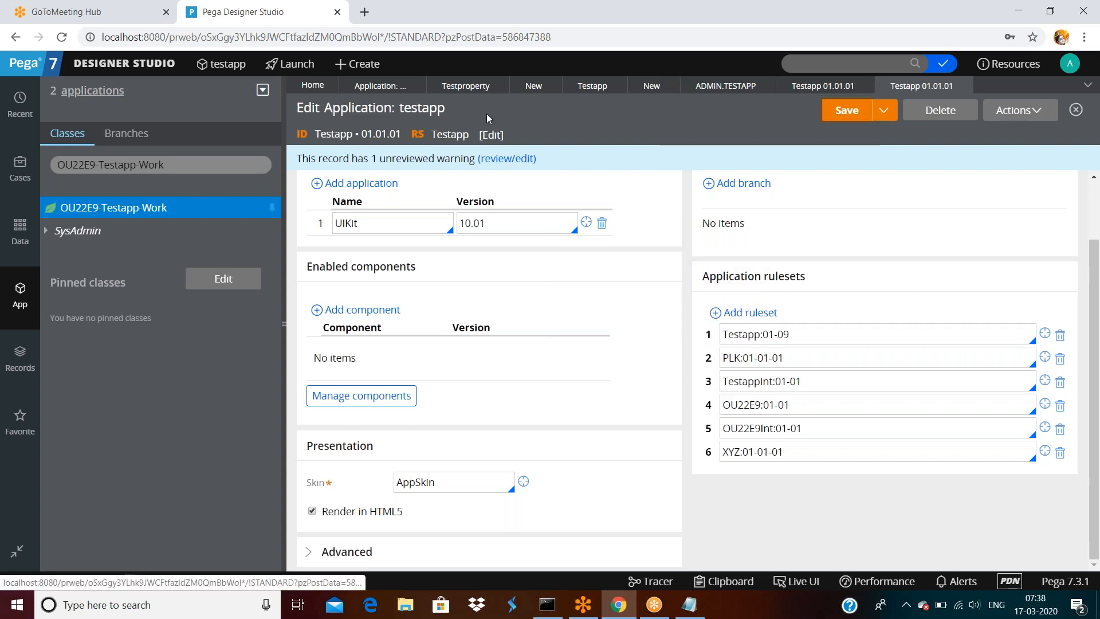
- Bring up the work class's Create > Data Model options
{"action": "right_click", "coordinate": [148, 209]}
{"action": "mouse_move", "coordinate": [160, 229]}
{"action": "mouse_move", "coordinate": [275, 249]}
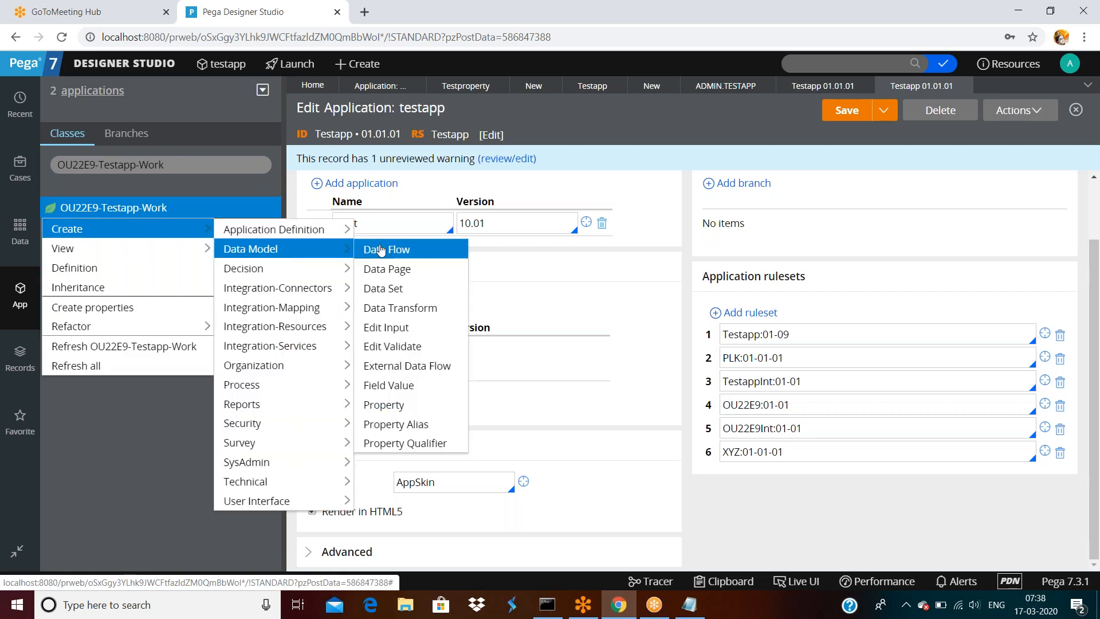
- Start a new property and confirm Testapp 01-09-01 is offered and kept as its version
{"action": "left_click", "coordinate": [384, 405]}
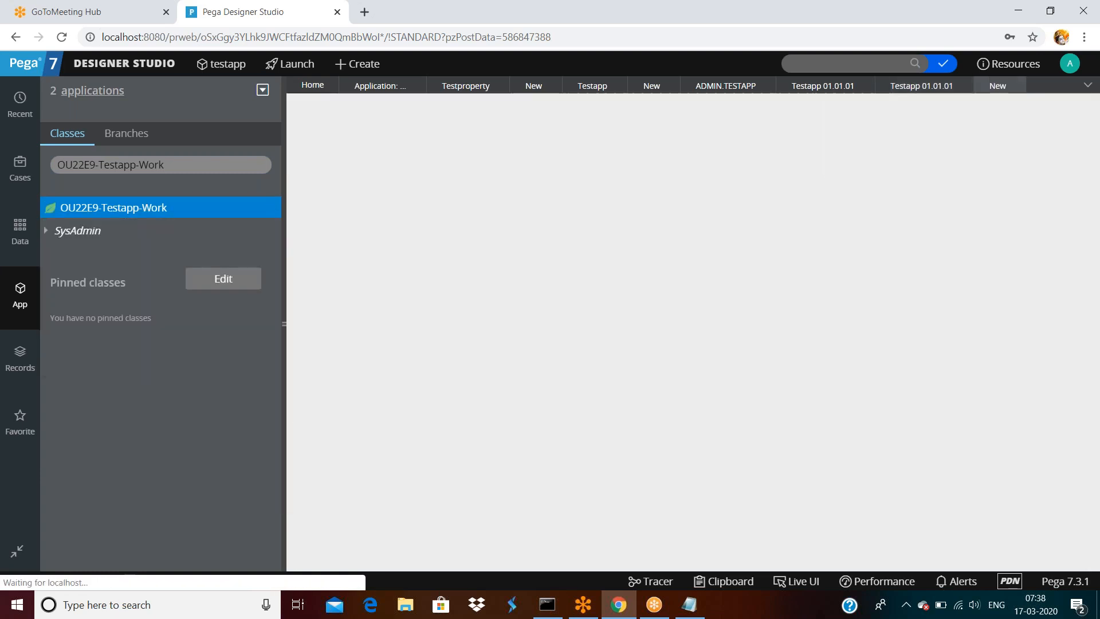
{"action": "left_click", "coordinate": [961, 161]}
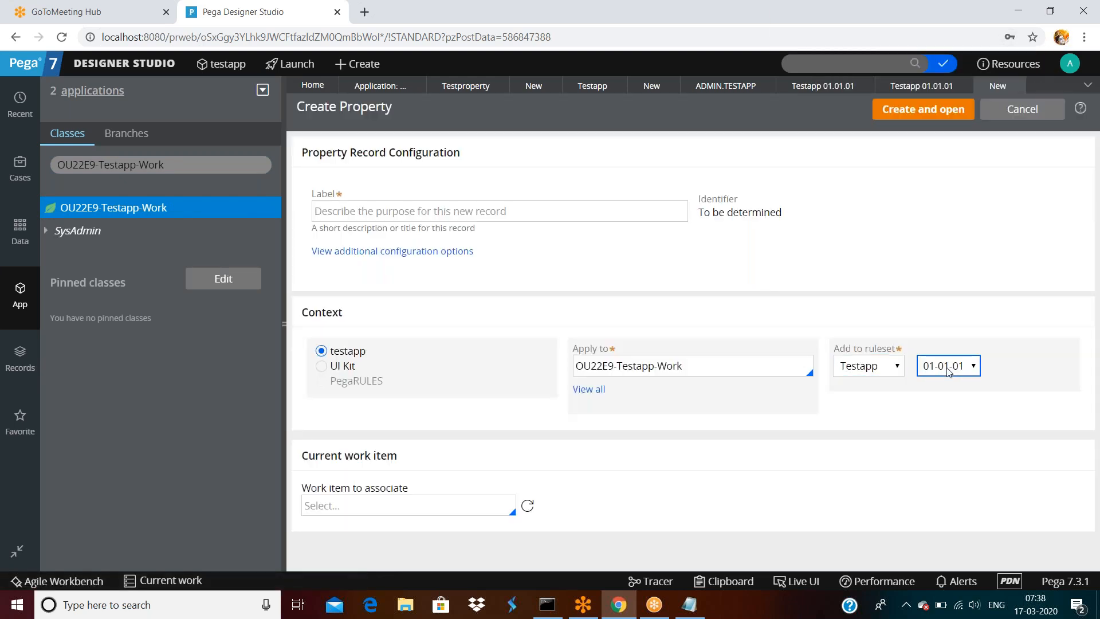
{"action": "left_click", "coordinate": [946, 367]}
{"action": "left_click", "coordinate": [944, 367]}
{"action": "left_click", "coordinate": [866, 369]}
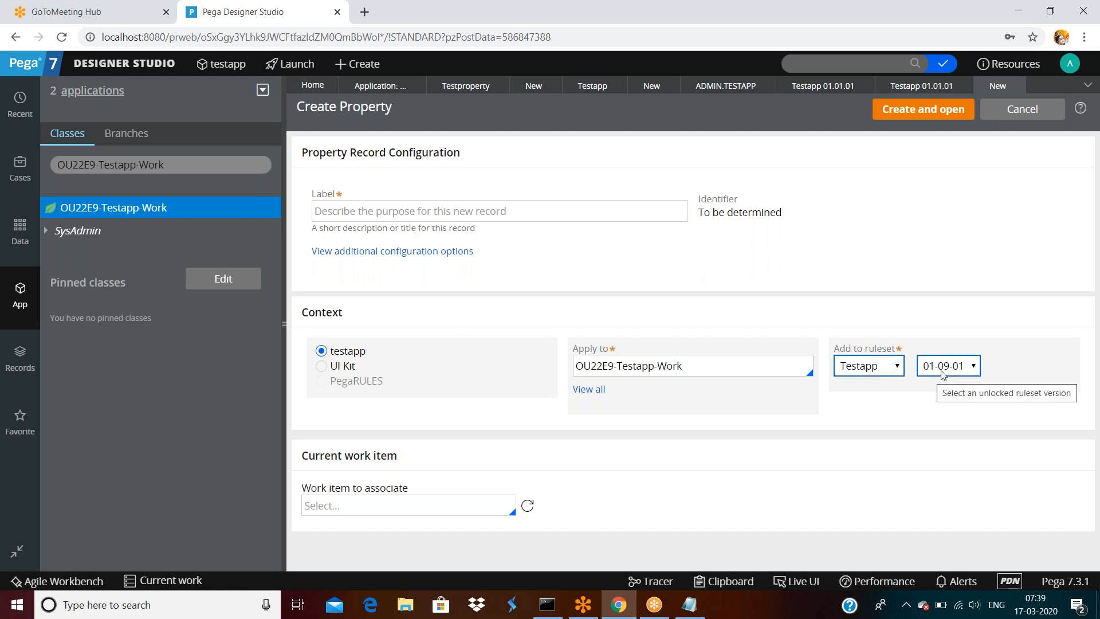
{"action": "left_click", "coordinate": [943, 374]}
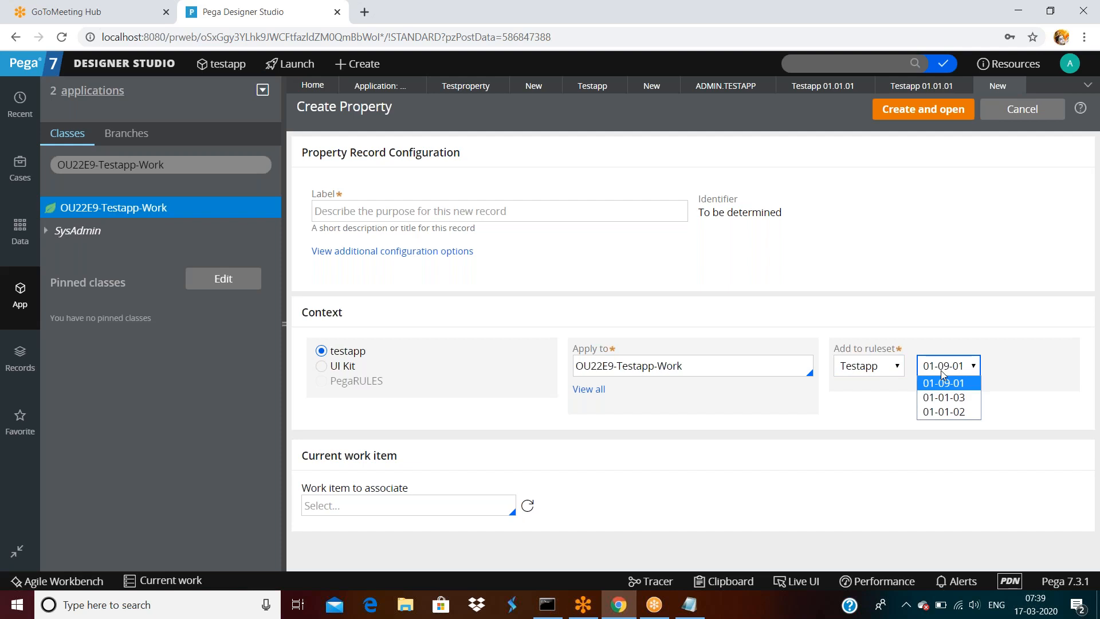
{"action": "left_click", "coordinate": [939, 280]}
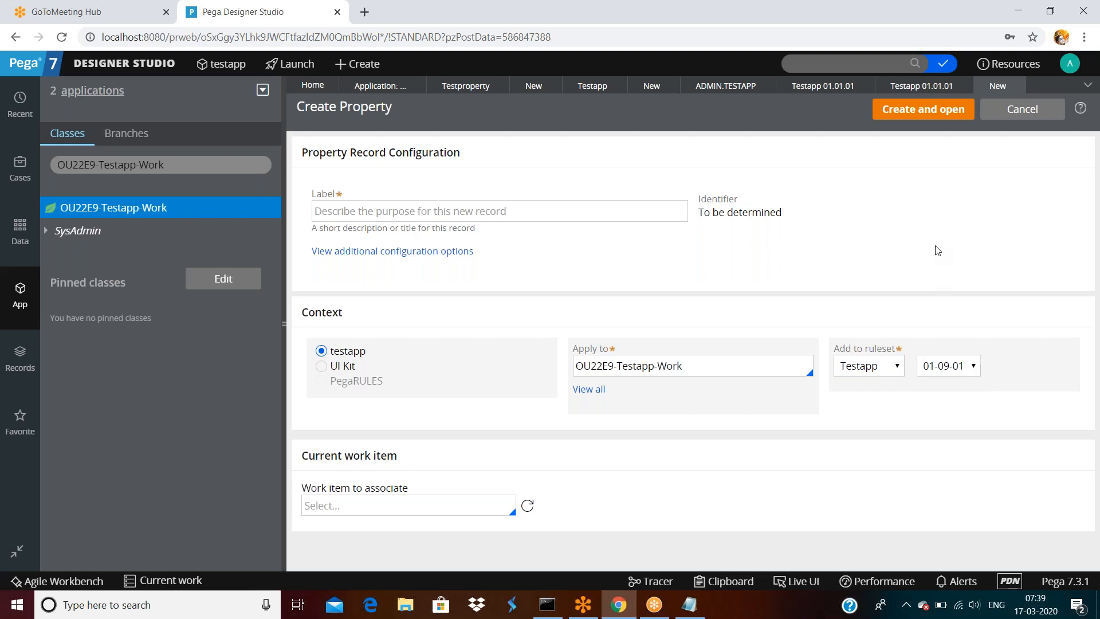
- Return to the testapp application record and close the components dialog
{"action": "left_click", "coordinate": [920, 115]}
{"action": "left_click", "coordinate": [921, 90]}
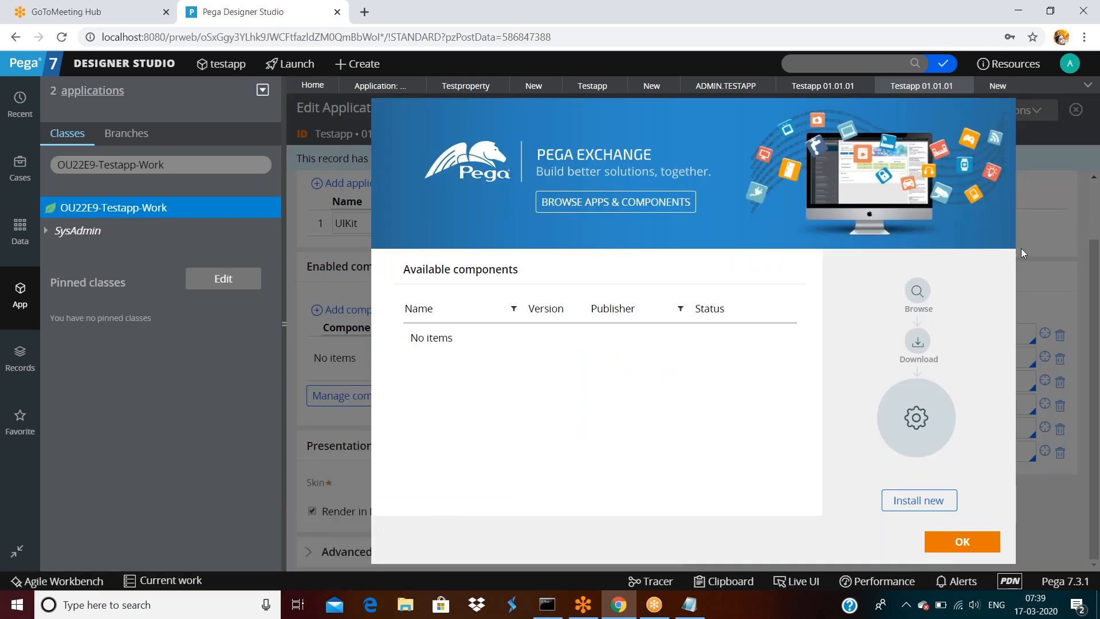
{"action": "left_click", "coordinate": [969, 540]}
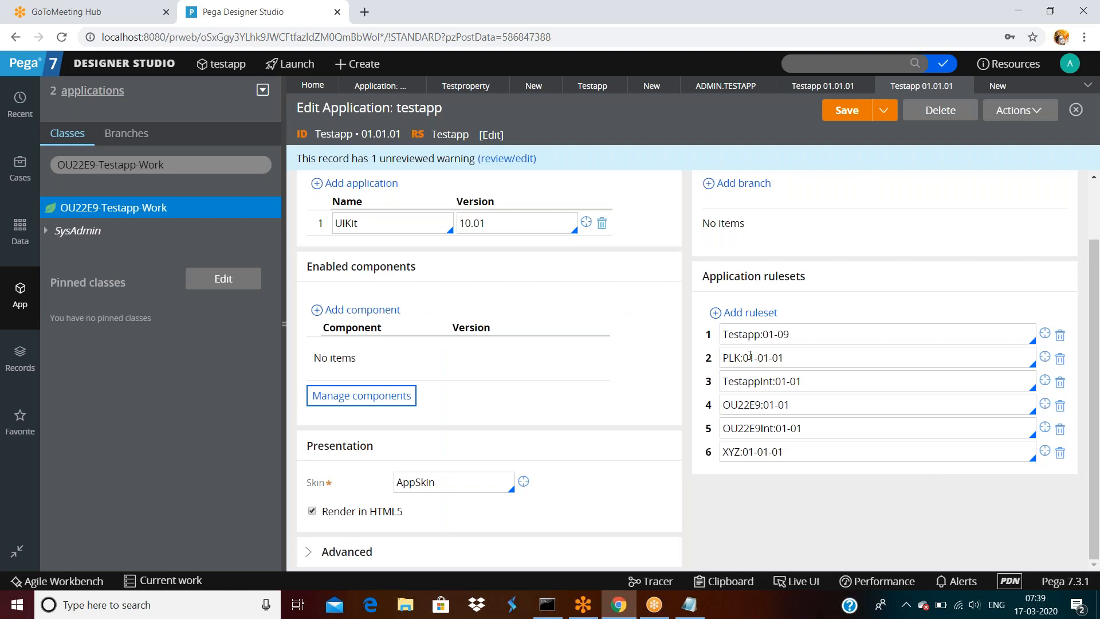
- Inspect the Testapp:01-09 application ruleset entry, leaving it unchanged
{"action": "double_click", "coordinate": [804, 338]}
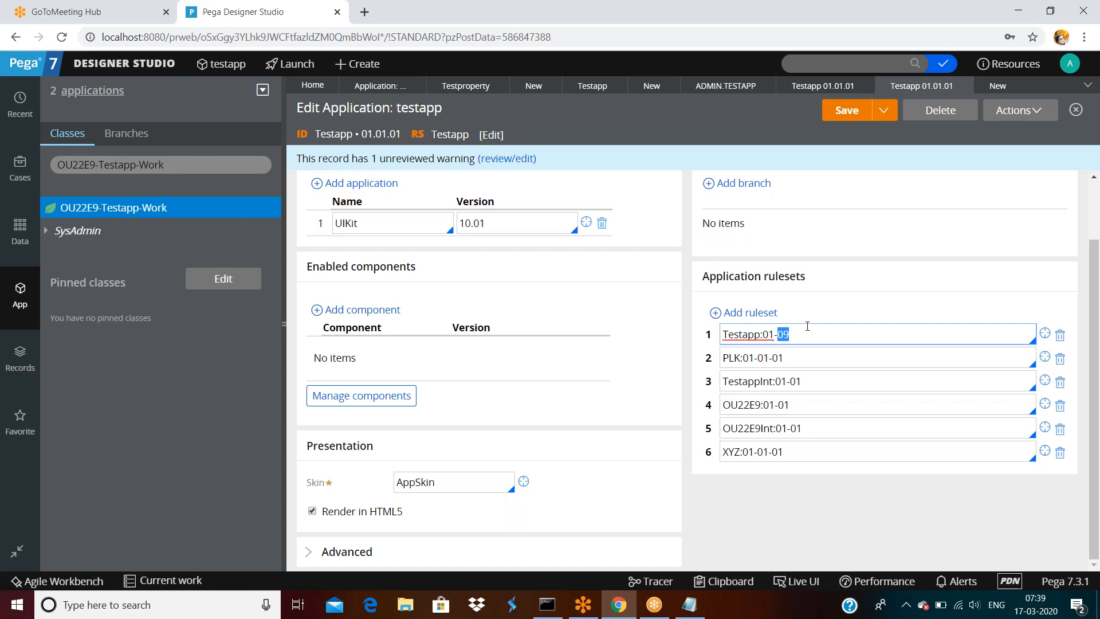
{"action": "left_click", "coordinate": [812, 337]}
{"action": "left_click", "coordinate": [822, 300]}
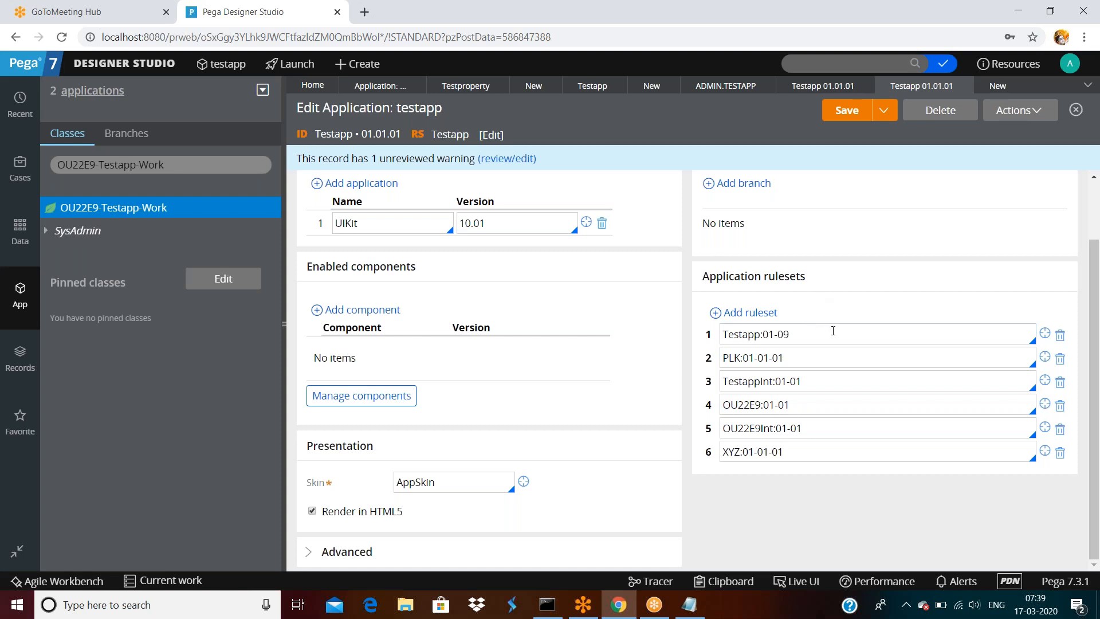
- Open the Testapp ruleset record from the application showing Testapp:01-09 and view its versions
{"action": "left_click", "coordinate": [823, 86]}
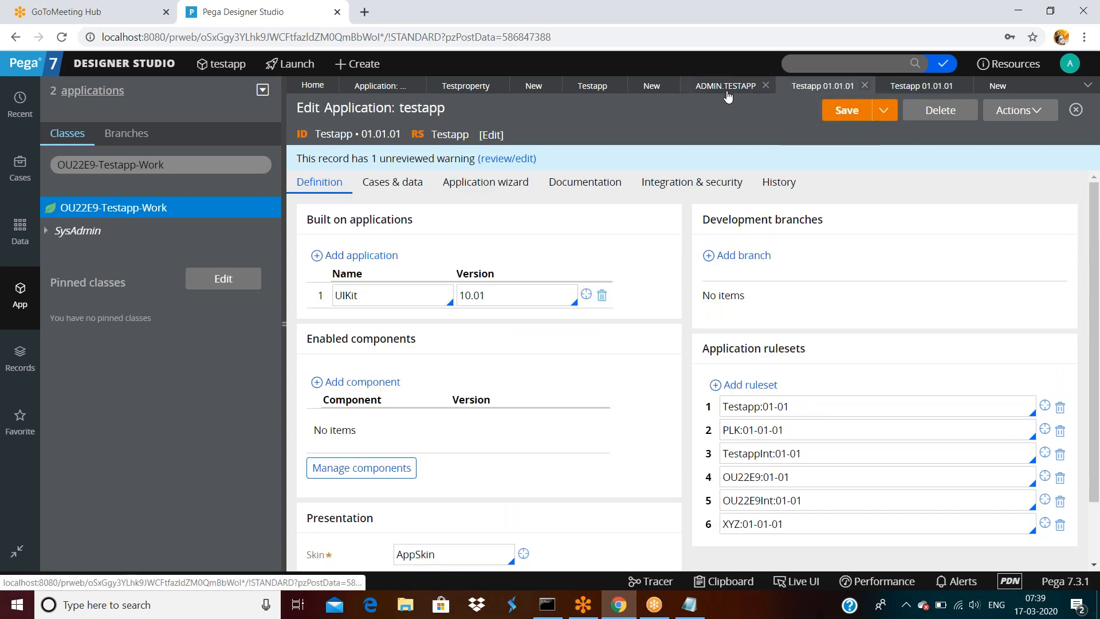
{"action": "left_click", "coordinate": [910, 86]}
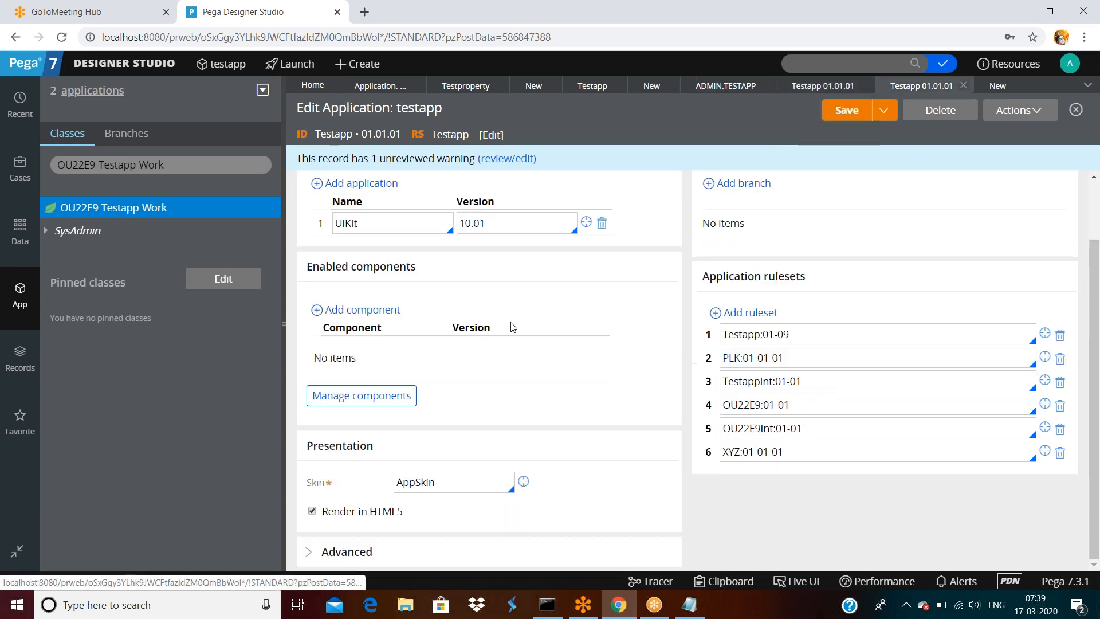
{"action": "left_click", "coordinate": [1045, 333]}
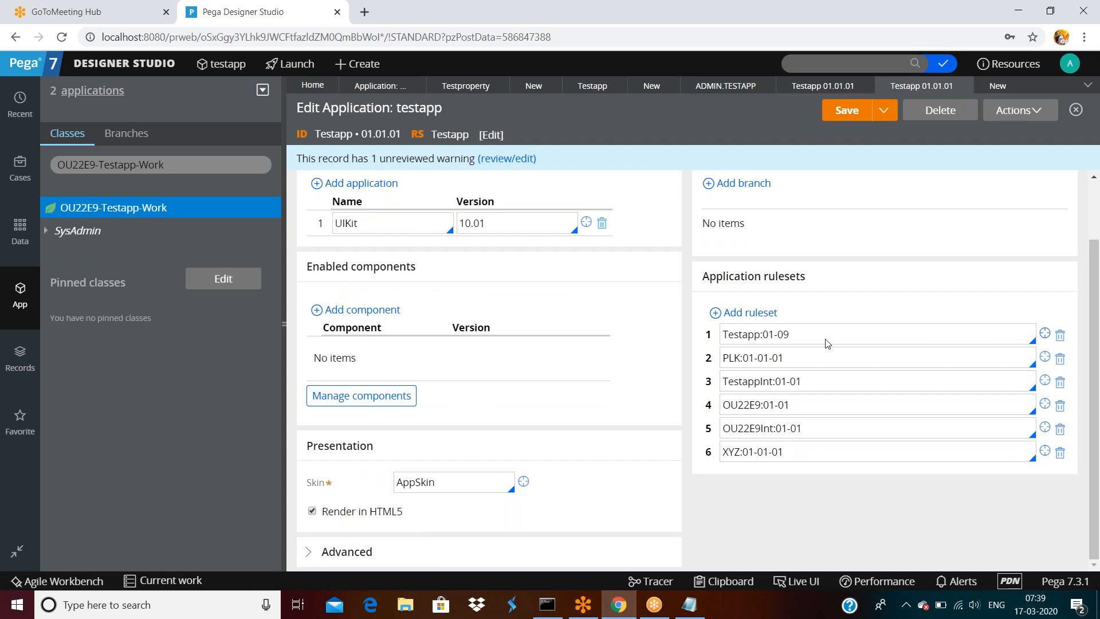
{"action": "scroll", "coordinate": [785, 344], "scroll_direction": "down", "scroll_amount": 1}
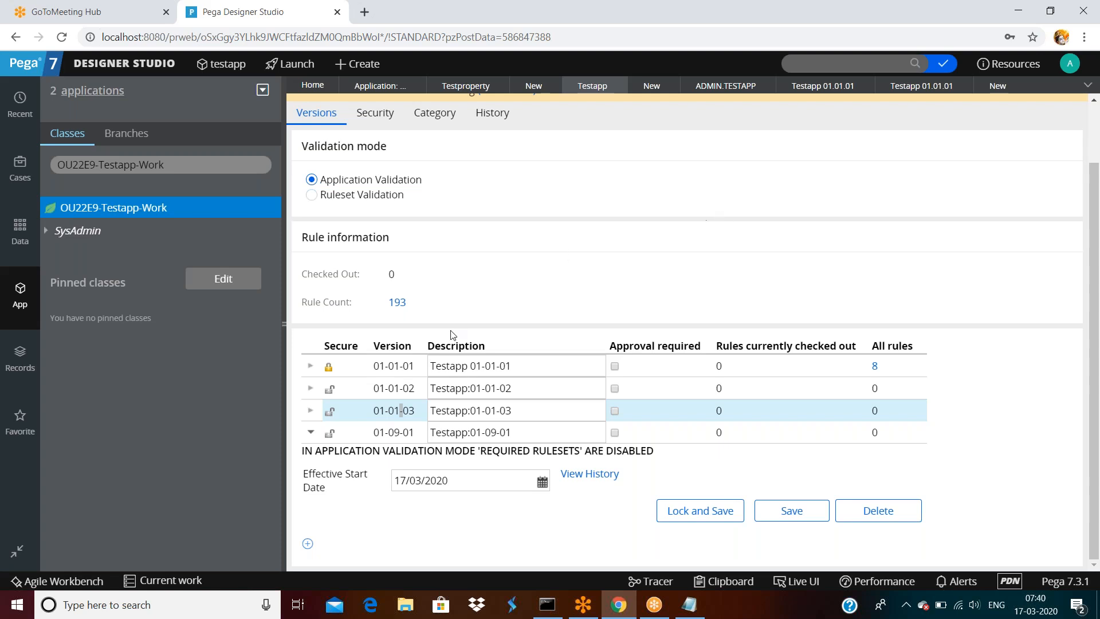
- Unlock Testapp version 01-01-01 with the ruleset password and save the ruleset
{"action": "left_click", "coordinate": [311, 366]}
{"action": "left_click", "coordinate": [682, 444]}
{"action": "left_click", "coordinate": [638, 324]}
{"action": "type", "text": "test"}
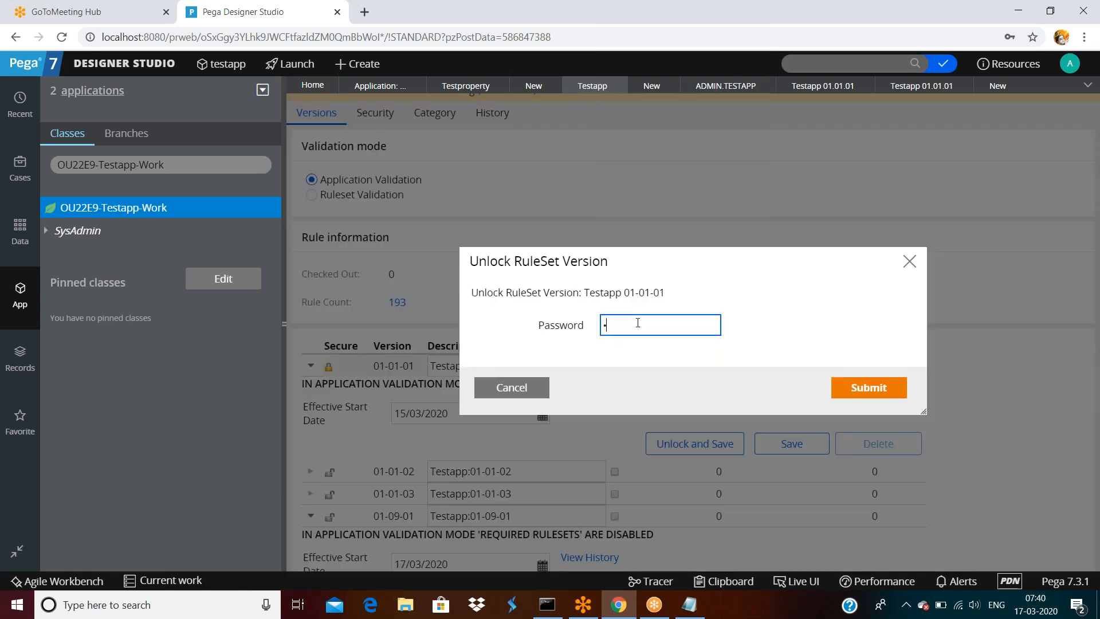
{"action": "left_click", "coordinate": [906, 385]}
{"action": "left_click", "coordinate": [885, 386]}
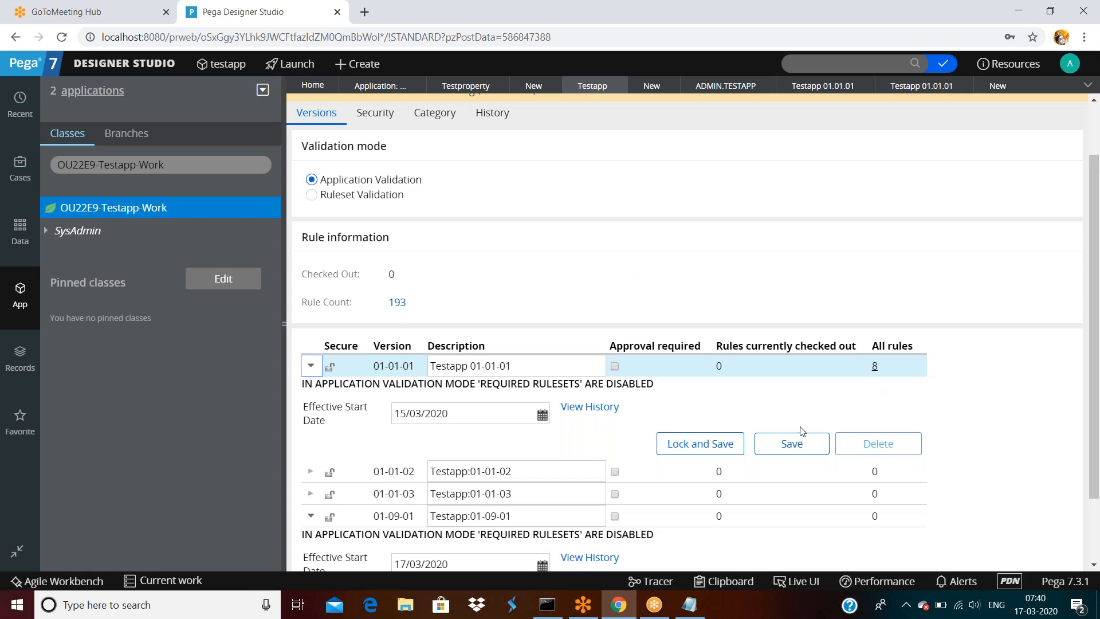
{"action": "left_click", "coordinate": [797, 444]}
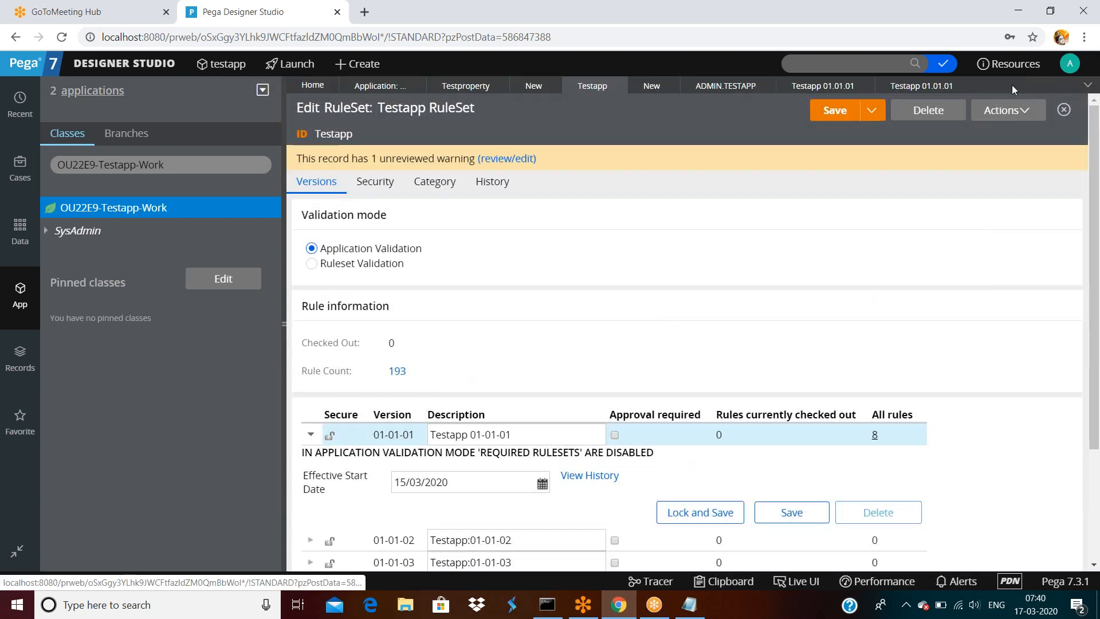
- Start a new data transform on the work class and confirm it targets 01-01-01
{"action": "right_click", "coordinate": [95, 208]}
{"action": "mouse_move", "coordinate": [90, 225]}
{"action": "mouse_move", "coordinate": [315, 248]}
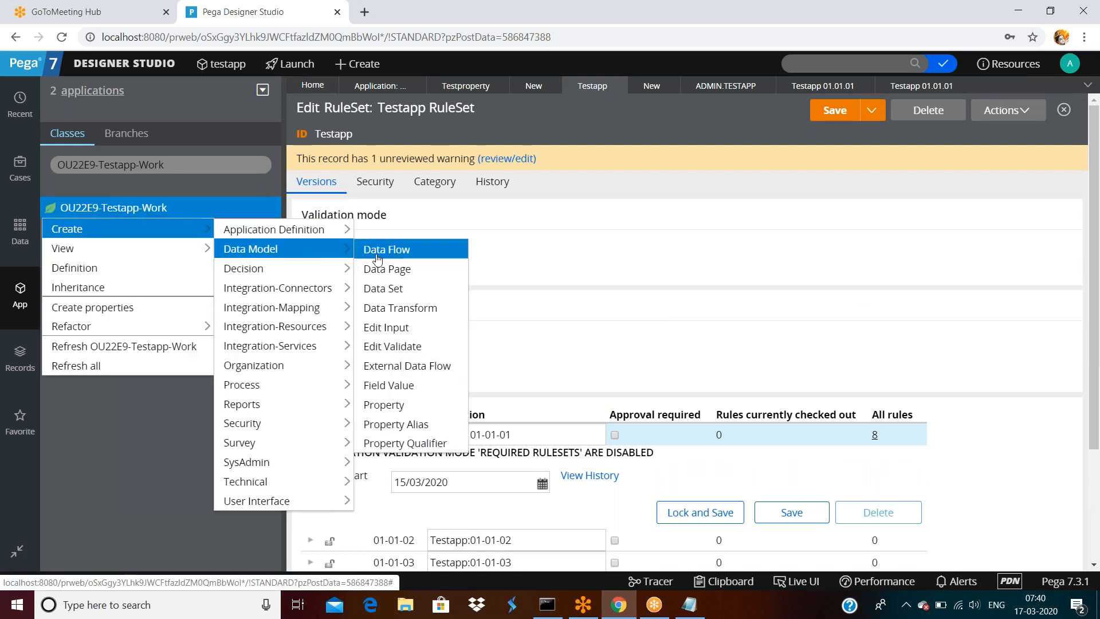
{"action": "left_click", "coordinate": [387, 309]}
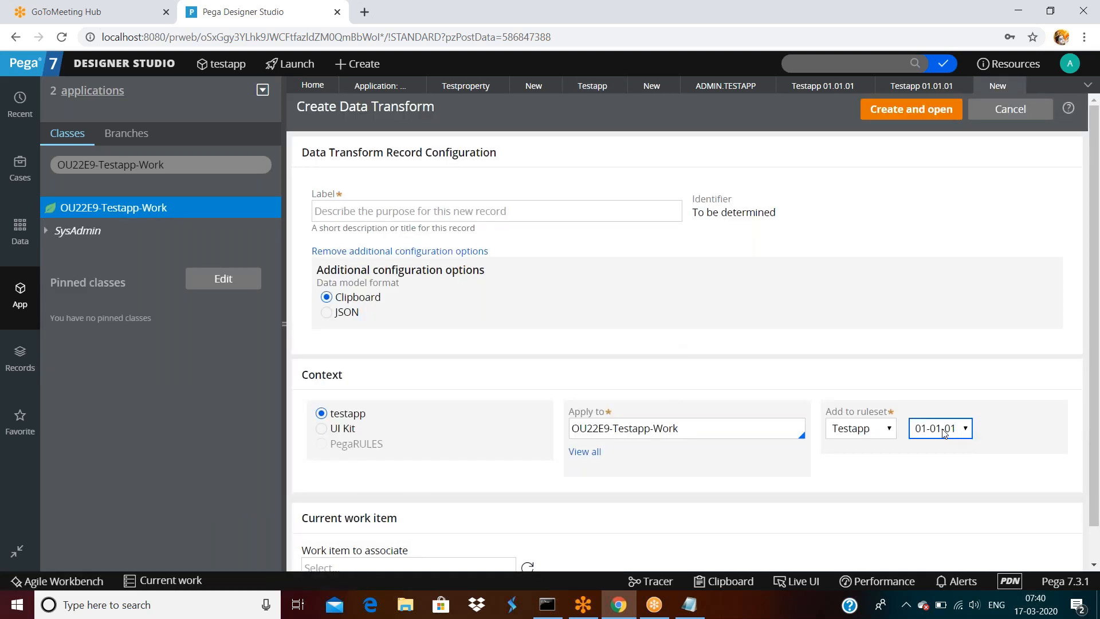
{"action": "left_click", "coordinate": [943, 433]}
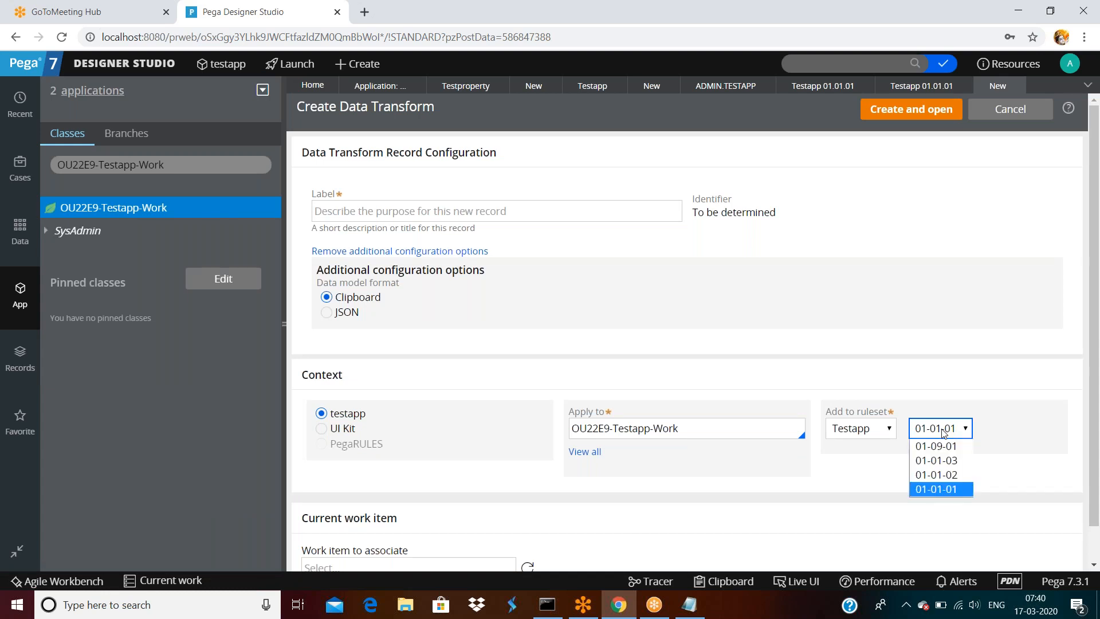
{"action": "left_click", "coordinate": [927, 338]}
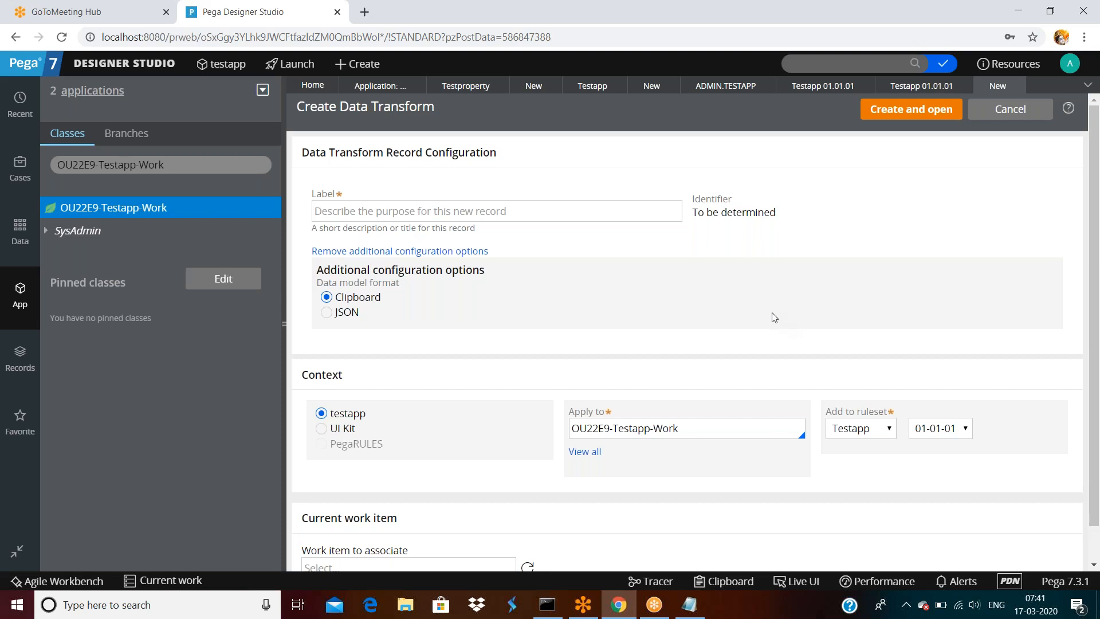
- Open the Testapp ruleset record from the testapp application definition
{"action": "scroll", "coordinate": [772, 312], "scroll_direction": "down", "scroll_amount": 1}
{"action": "scroll", "coordinate": [773, 317], "scroll_direction": "down", "scroll_amount": 1}
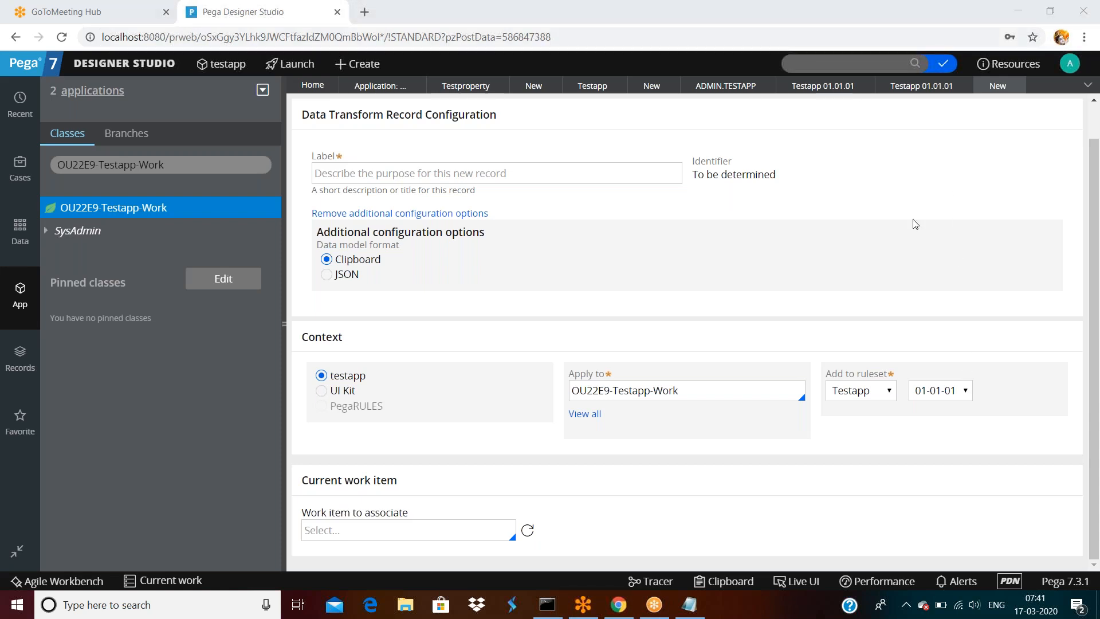
{"action": "left_click", "coordinate": [748, 255]}
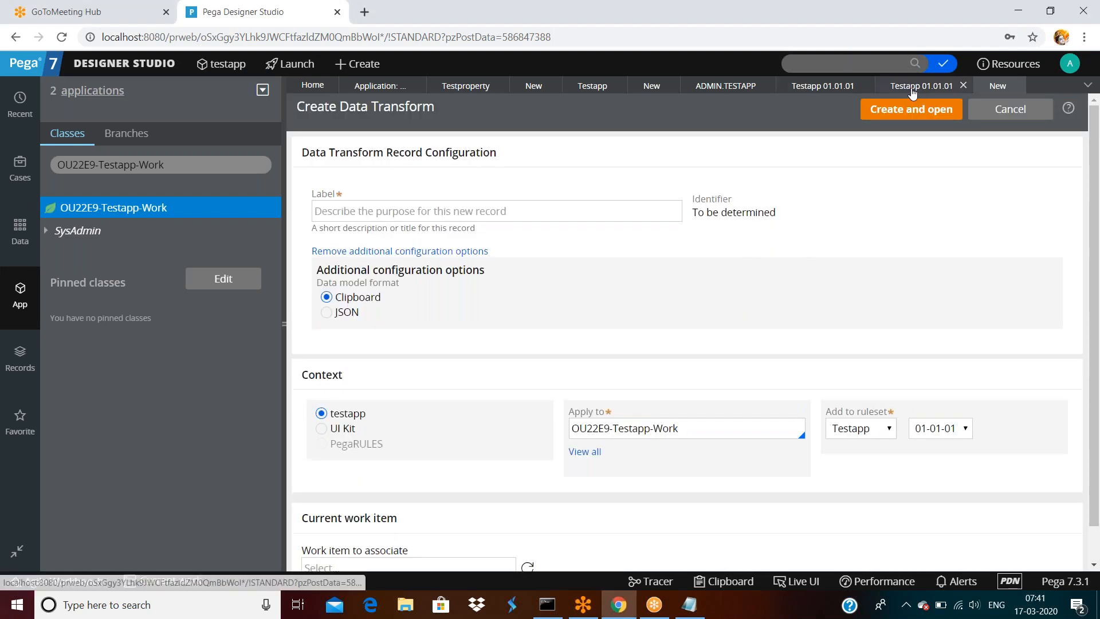
{"action": "left_click", "coordinate": [917, 87]}
{"action": "left_click", "coordinate": [1045, 334]}
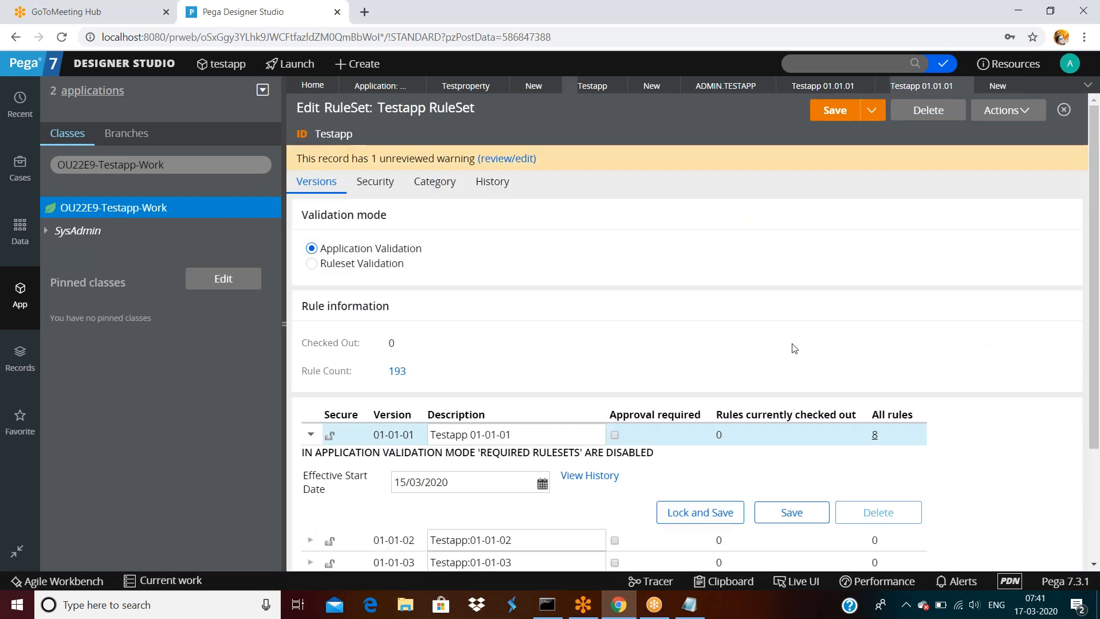
- Delete ruleset version 01-09-01, then expand 01-01-03 to review the remaining versions
{"action": "scroll", "coordinate": [745, 366], "scroll_direction": "down", "scroll_amount": 3}
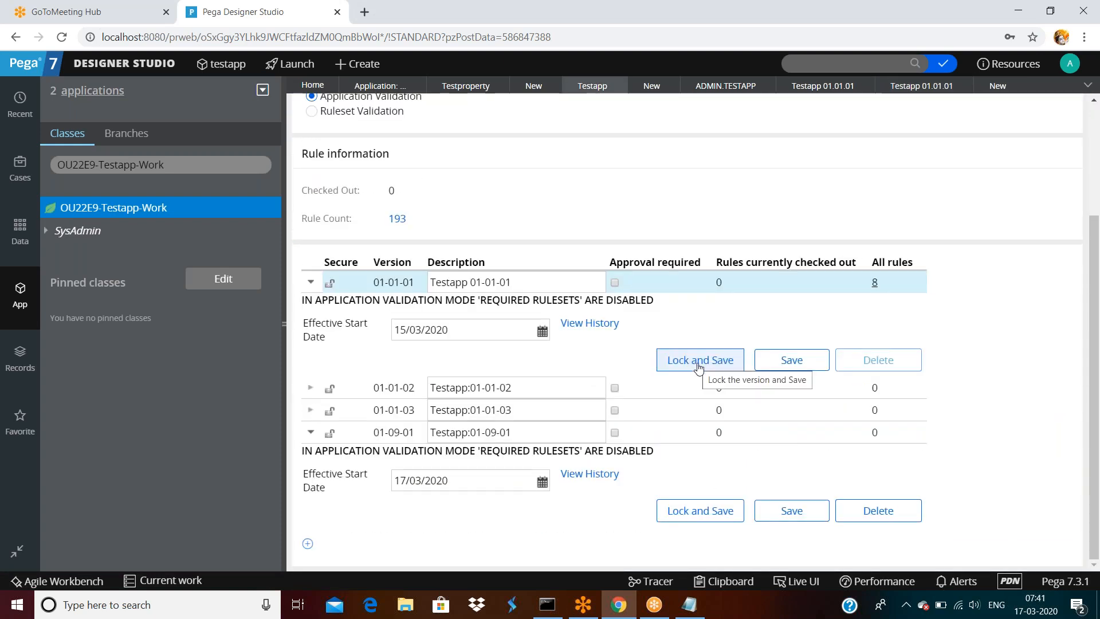
{"action": "left_click", "coordinate": [880, 519]}
{"action": "left_click", "coordinate": [872, 390]}
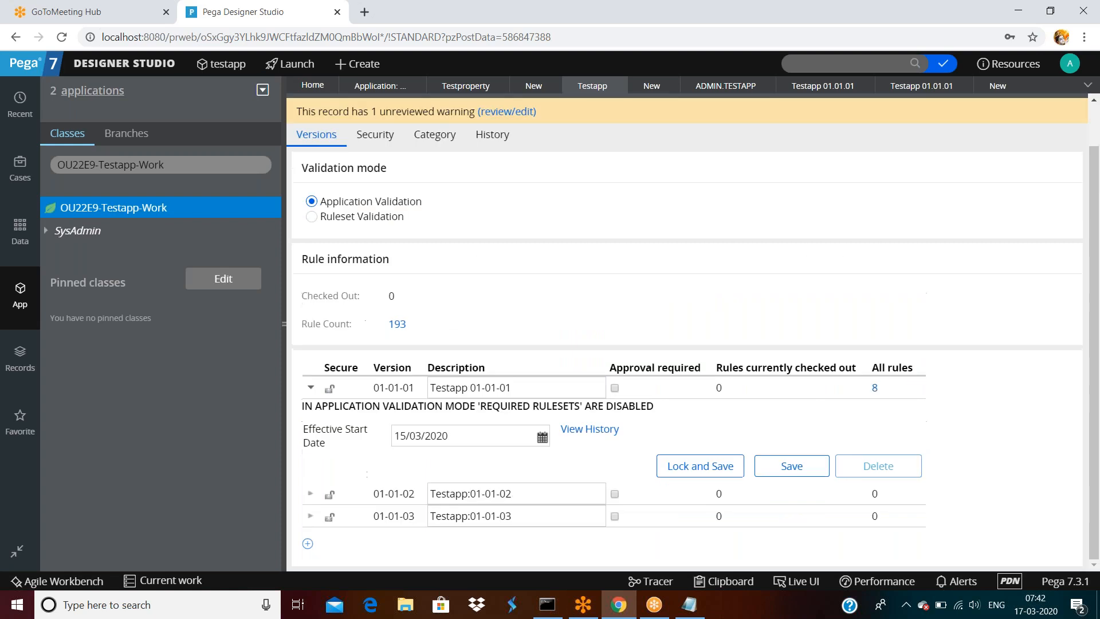
{"action": "left_click", "coordinate": [310, 516]}
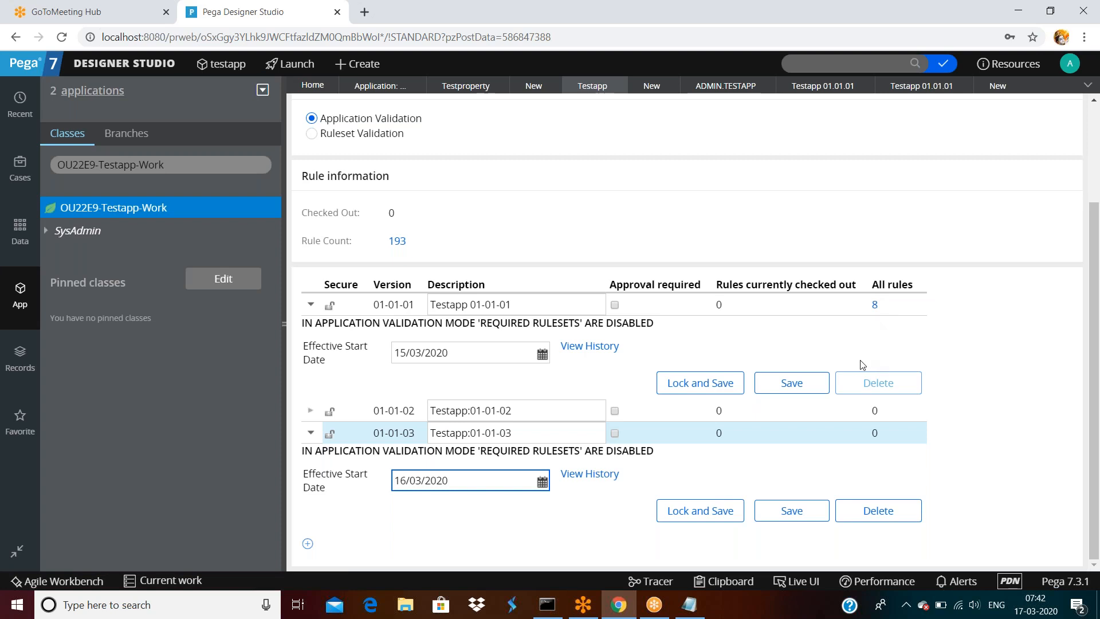
{"action": "triple_click", "coordinate": [542, 305]}
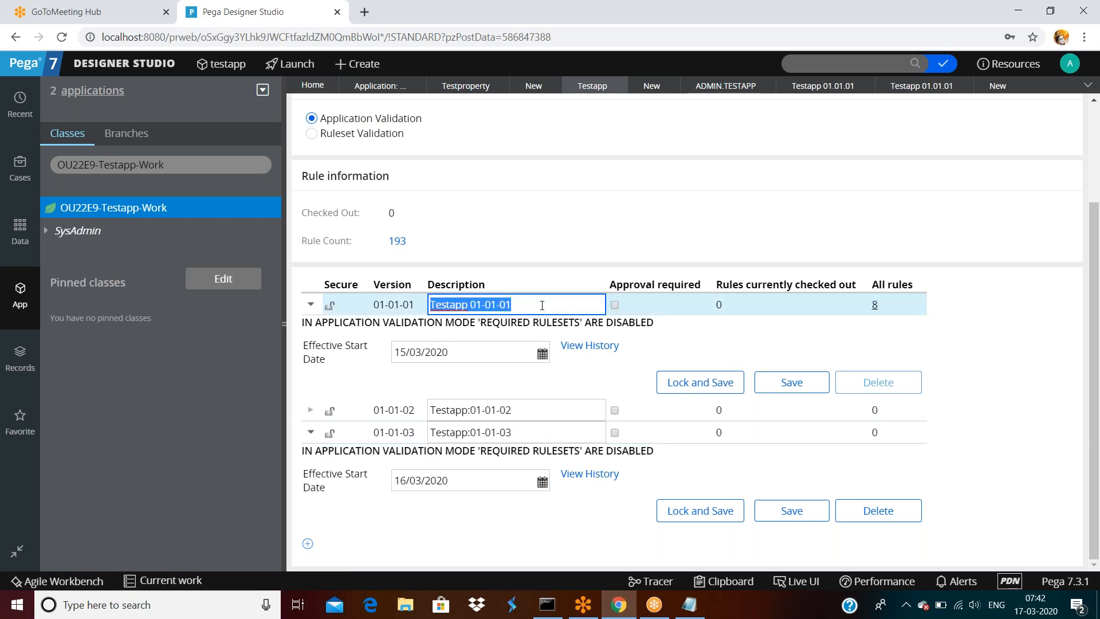
{"action": "left_click", "coordinate": [124, 64]}
{"action": "mouse_move", "coordinate": [110, 105]}
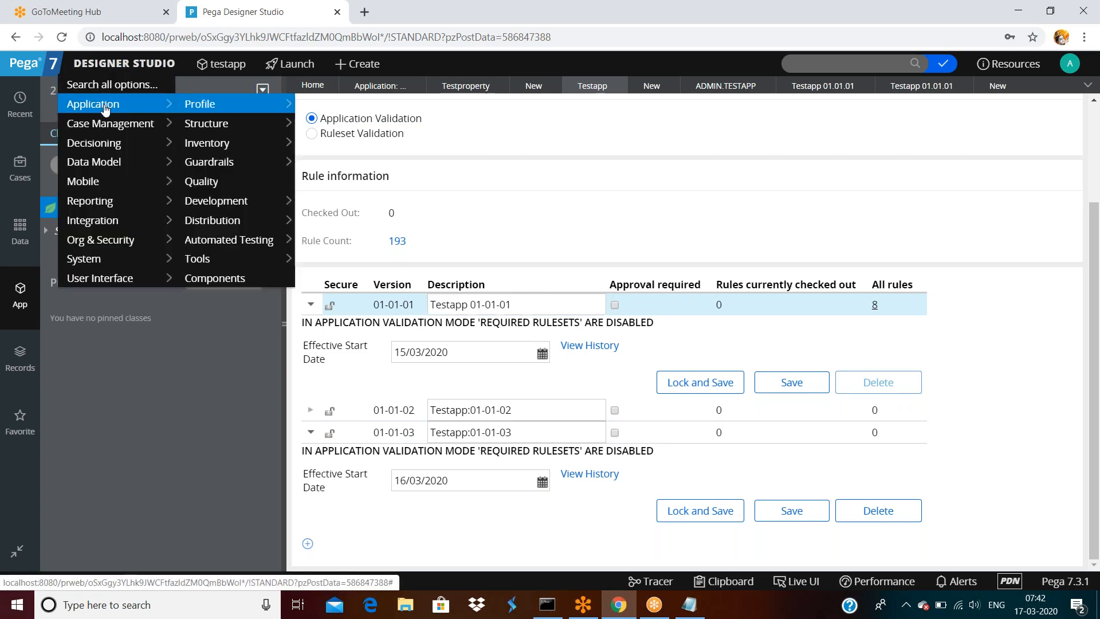
{"action": "mouse_move", "coordinate": [221, 201]}
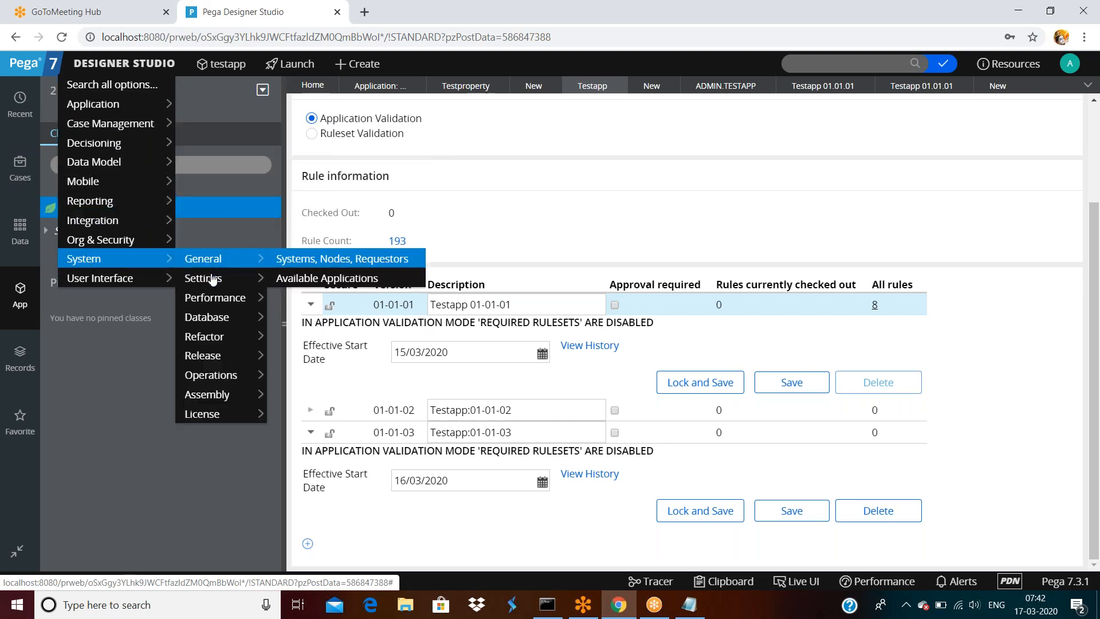
{"action": "mouse_move", "coordinate": [212, 310]}
{"action": "mouse_move", "coordinate": [211, 361]}
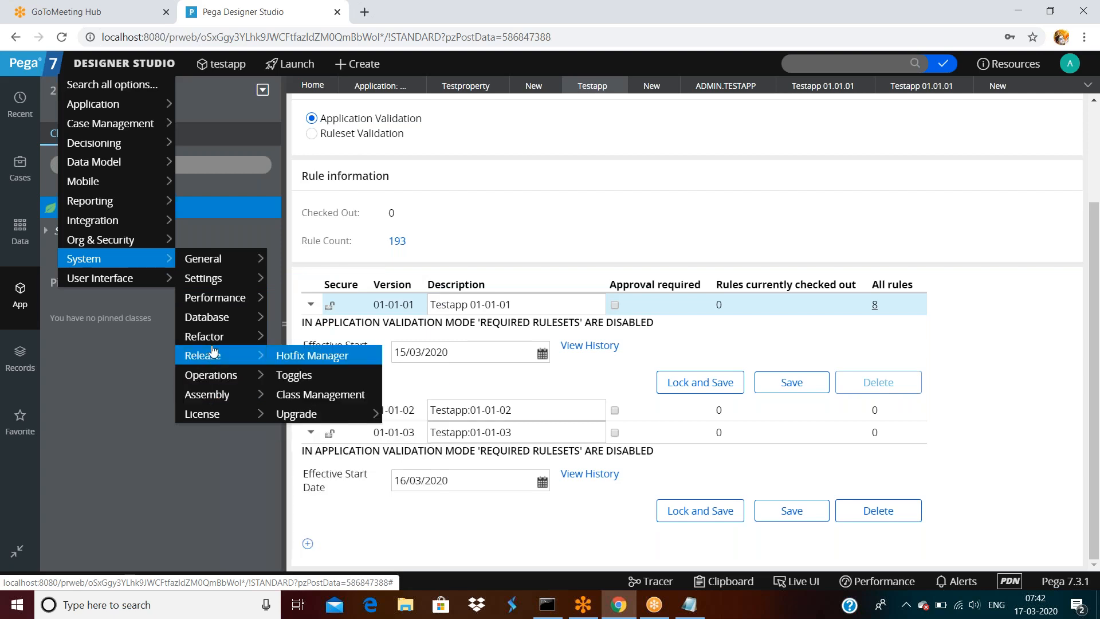
{"action": "mouse_move", "coordinate": [210, 340]}
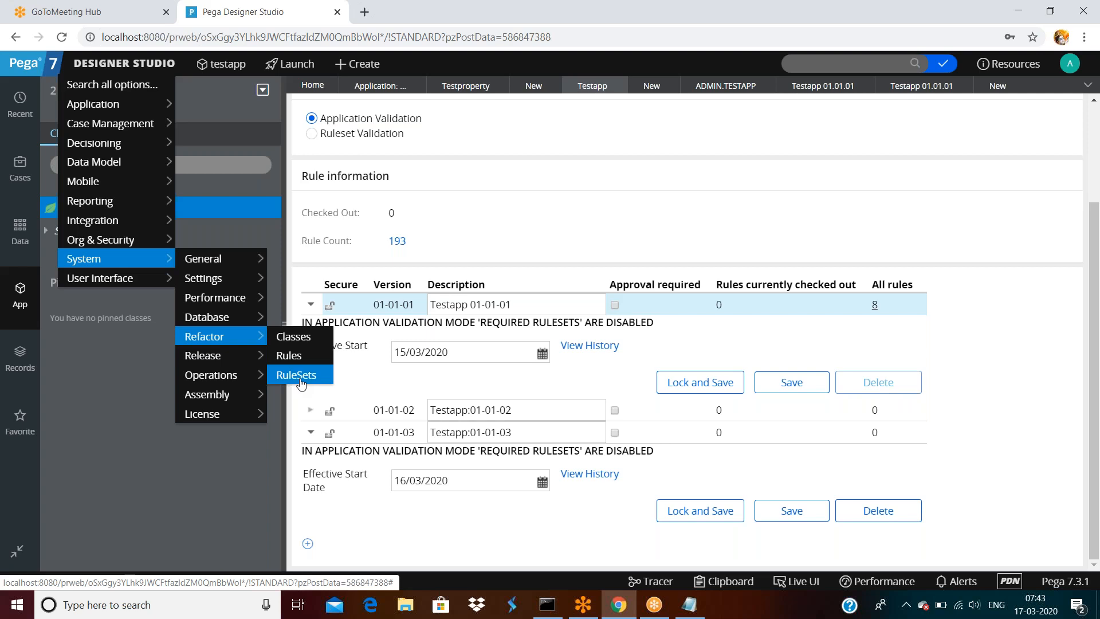
{"action": "scroll", "coordinate": [745, 226], "scroll_direction": "up", "scroll_amount": 1}
{"action": "scroll", "coordinate": [802, 263], "scroll_direction": "down", "scroll_amount": 1}
- Open the HTML rule Myrule from the 8 rules listed in Testapp 01-01-01
{"action": "left_click", "coordinate": [875, 304]}
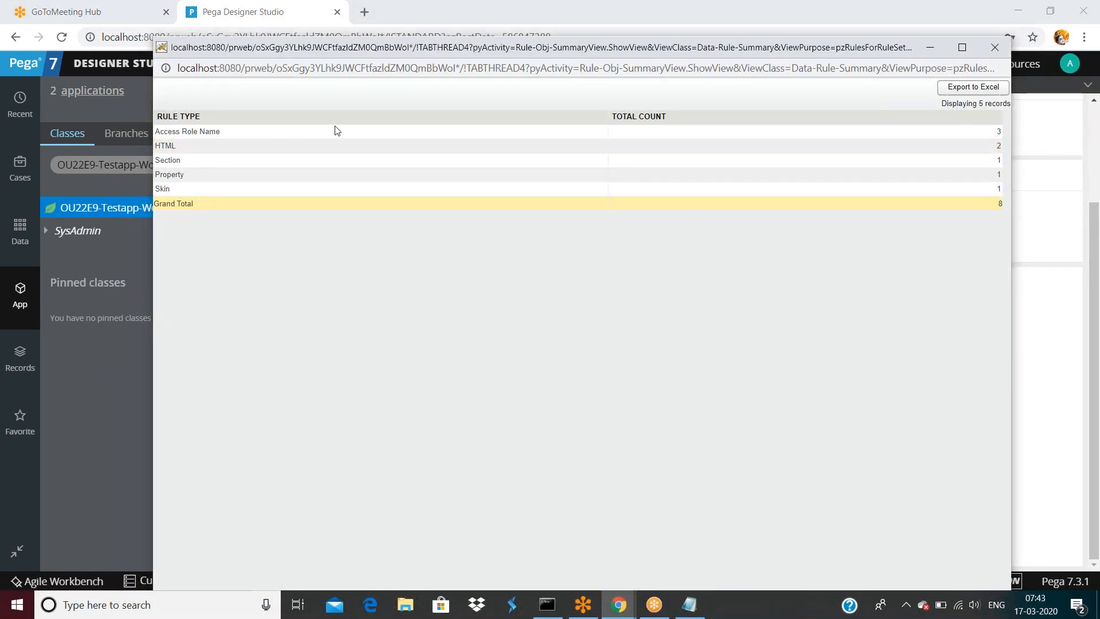
{"action": "left_click", "coordinate": [166, 161]}
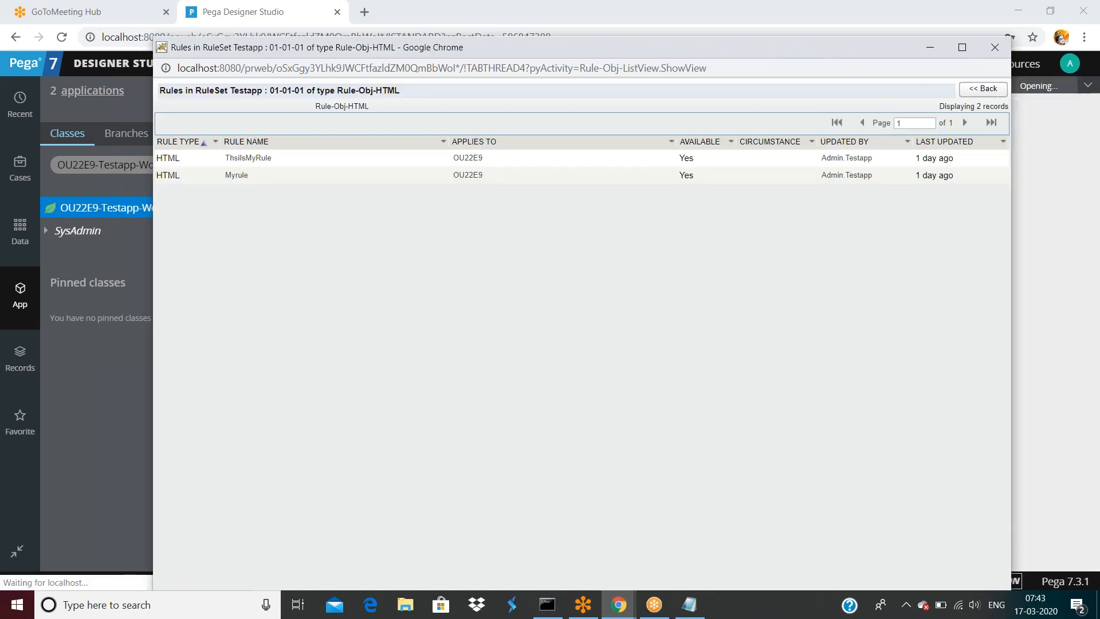
{"action": "double_click", "coordinate": [741, 49]}
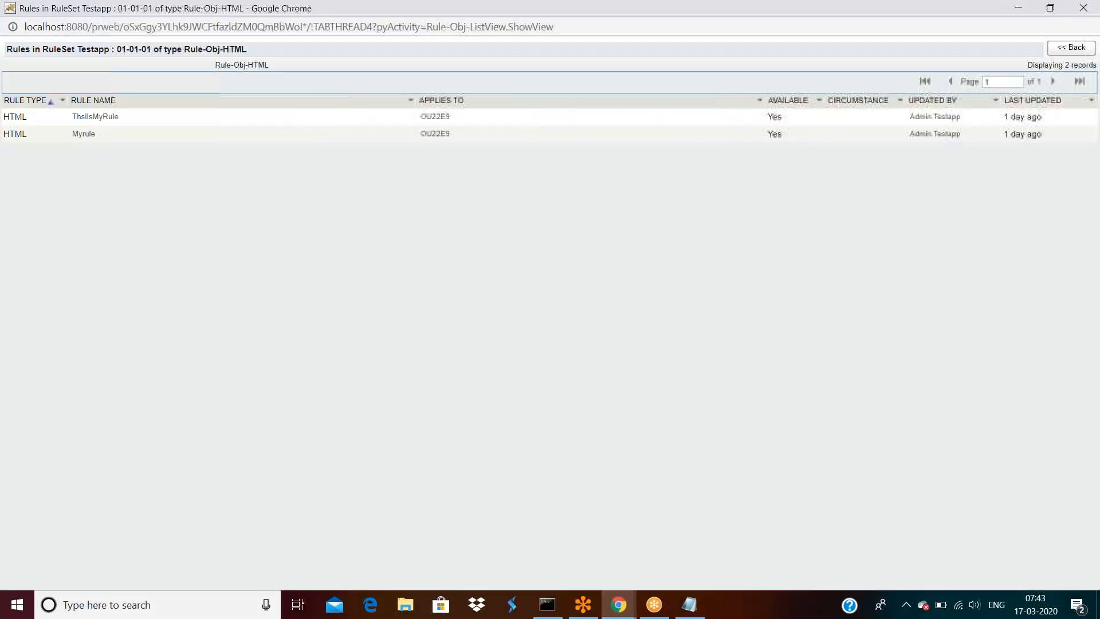
{"action": "double_click", "coordinate": [760, 12]}
{"action": "left_click", "coordinate": [992, 50]}
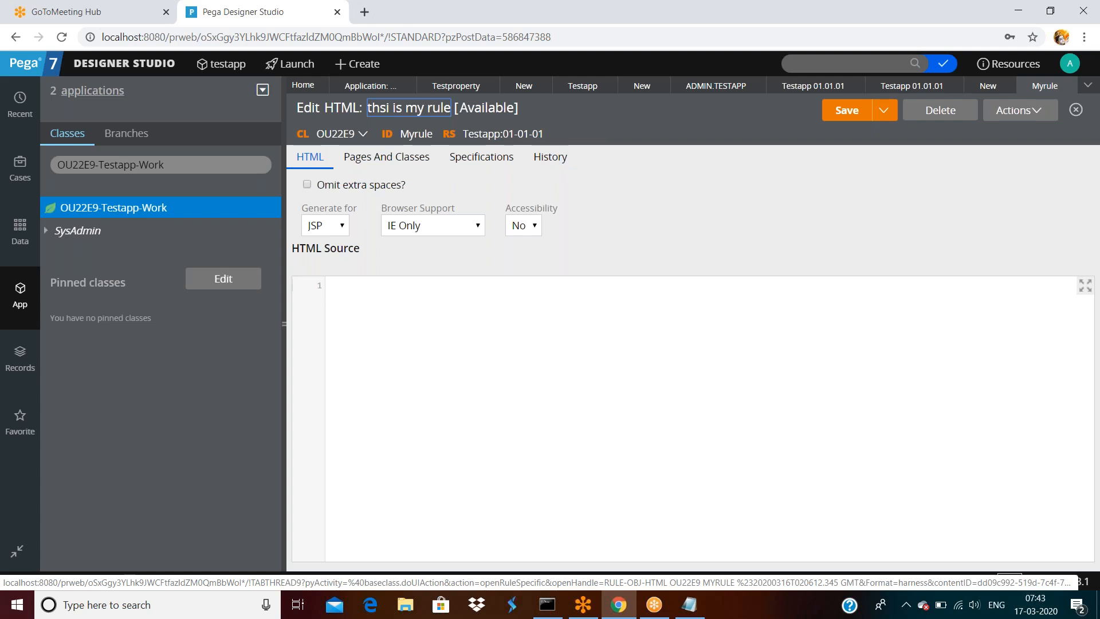
- Look over Myrule's extra save options and dismiss them
{"action": "left_click", "coordinate": [885, 111]}
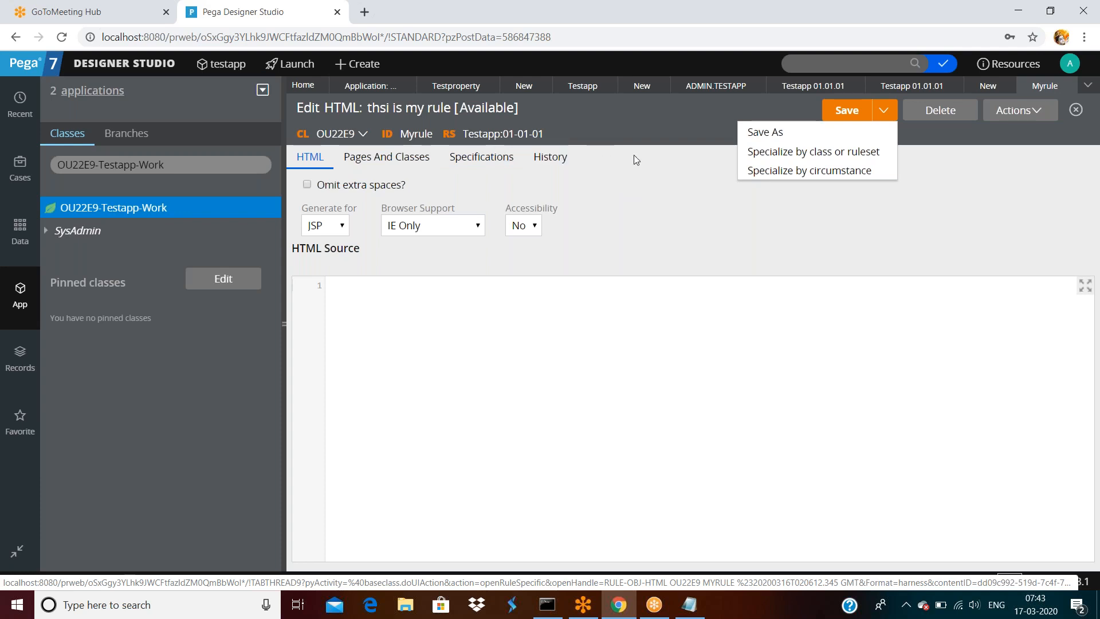
{"action": "left_click", "coordinate": [641, 173]}
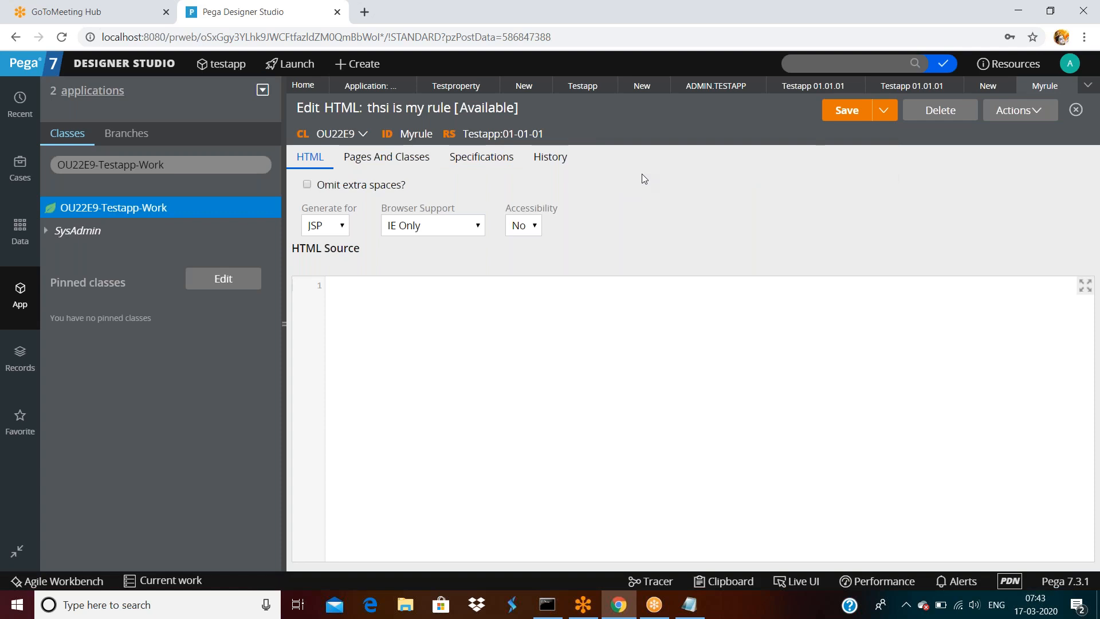
{"action": "left_click", "coordinate": [149, 65]}
- Go to Designer Studio > System > Refactor > RuleSets to reach the Copy/Merge utilities
{"action": "mouse_move", "coordinate": [83, 244]}
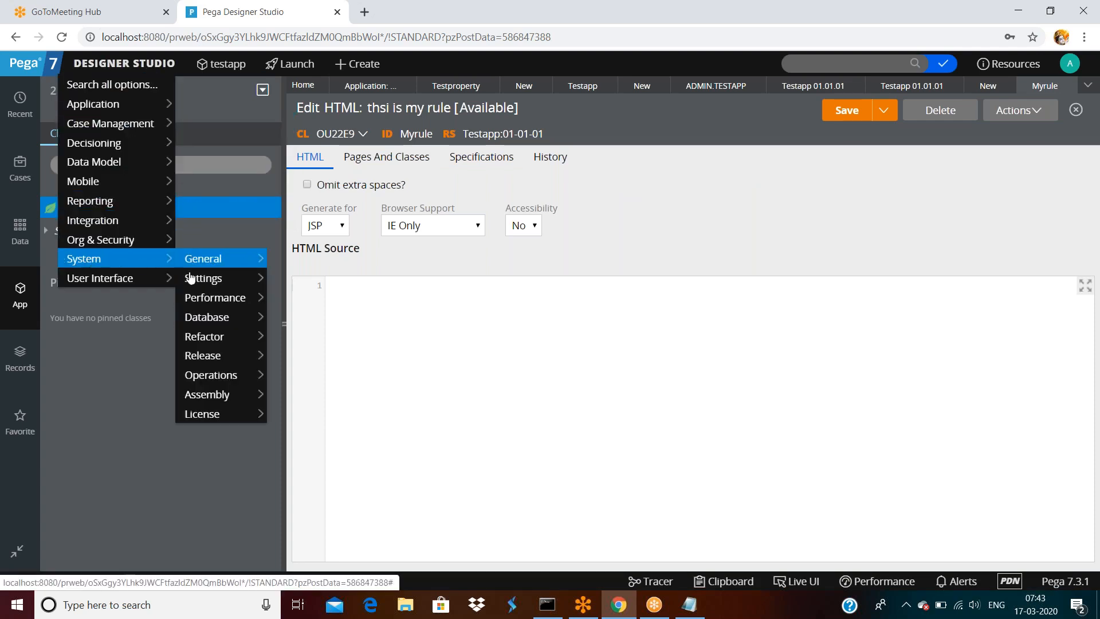
{"action": "mouse_move", "coordinate": [203, 284]}
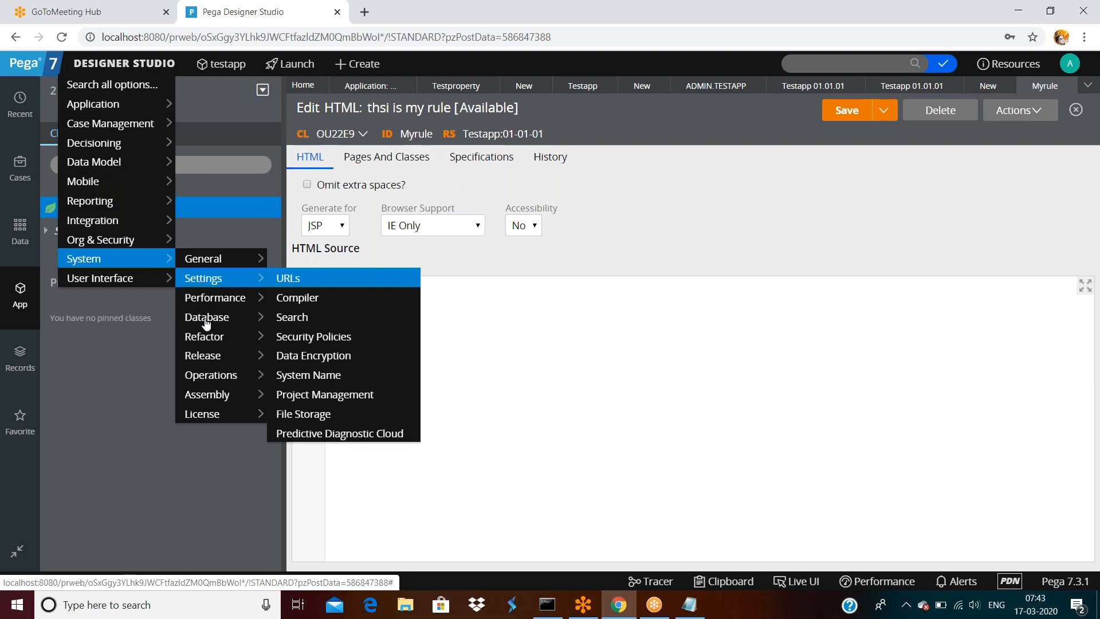
{"action": "mouse_move", "coordinate": [207, 351]}
{"action": "mouse_move", "coordinate": [217, 383]}
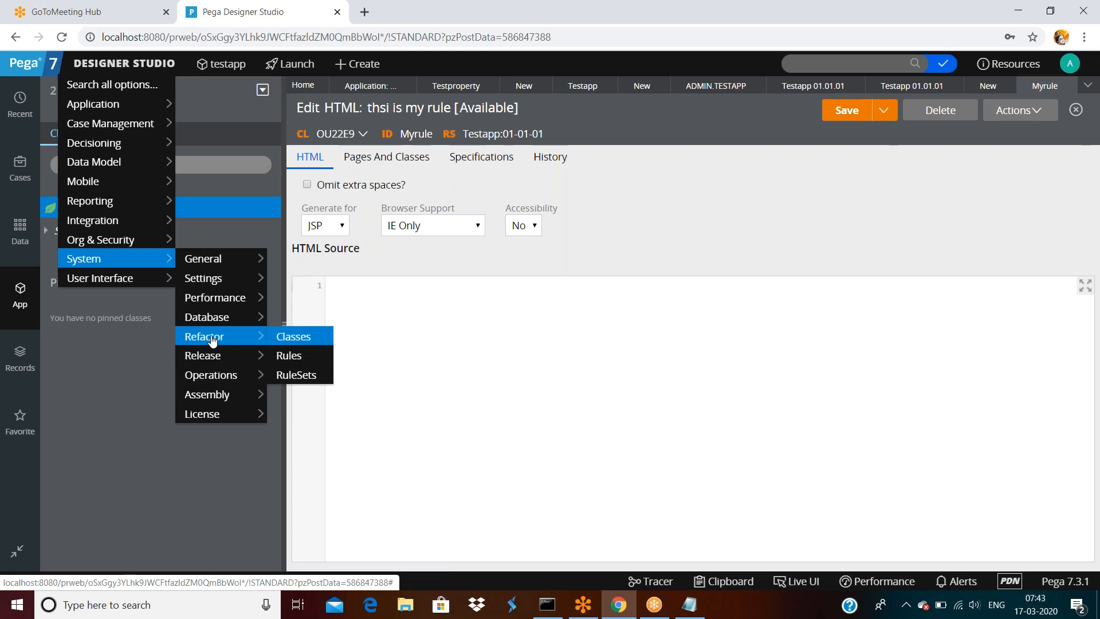
{"action": "left_click", "coordinate": [292, 375]}
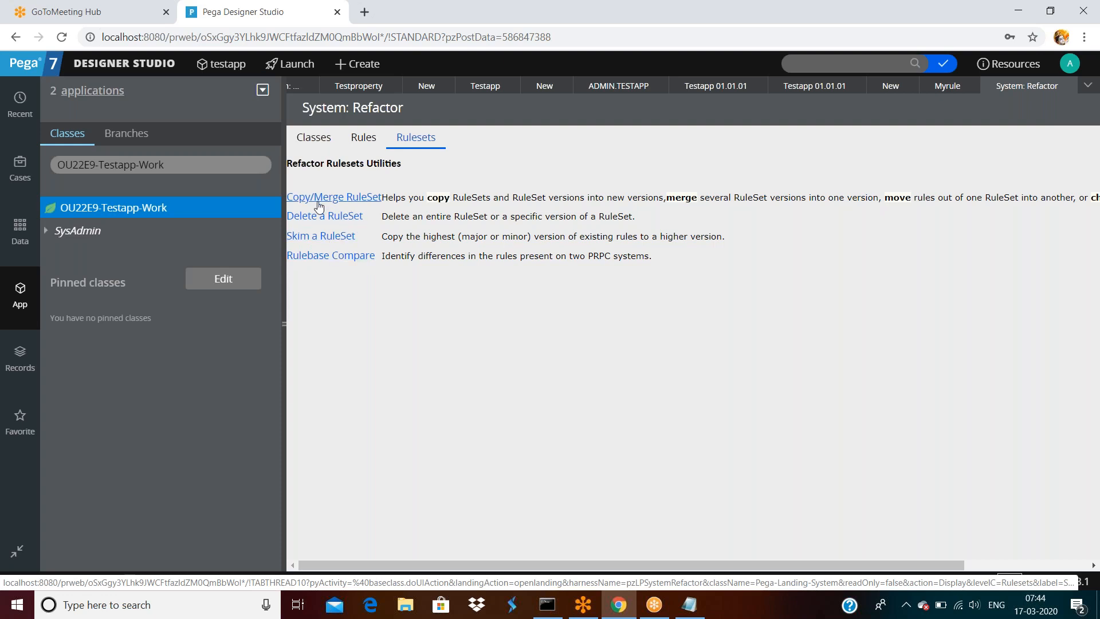
- Start a Copy/Merge of ruleset versions with Testapp:01-01-01 as the source
{"action": "left_click", "coordinate": [359, 198]}
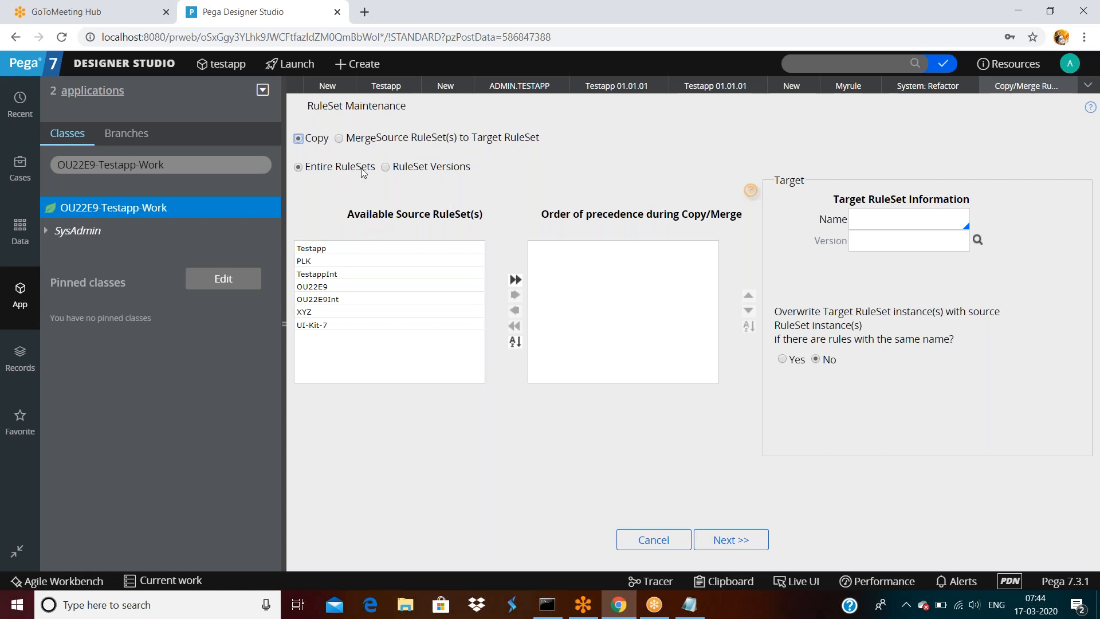
{"action": "left_click", "coordinate": [385, 166]}
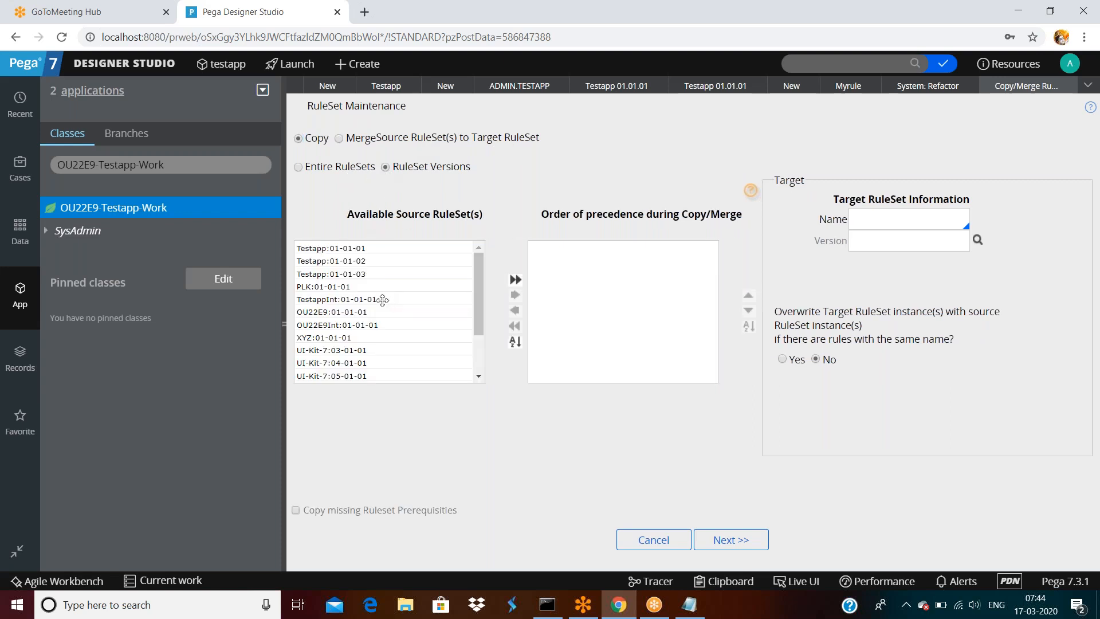
{"action": "left_click", "coordinate": [338, 249]}
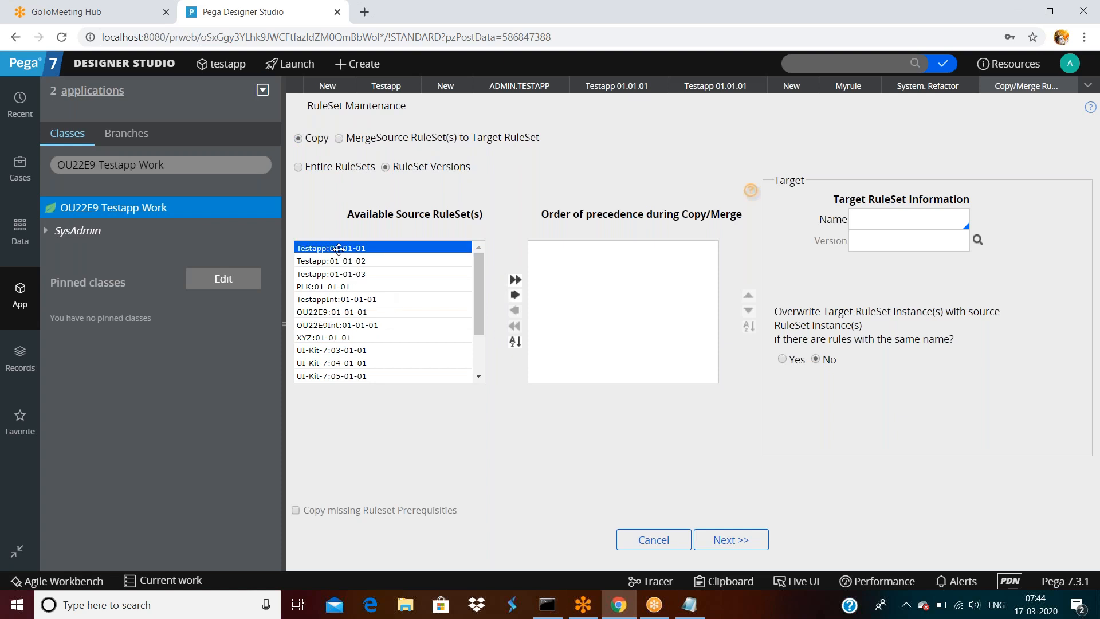
{"action": "double_click", "coordinate": [338, 249]}
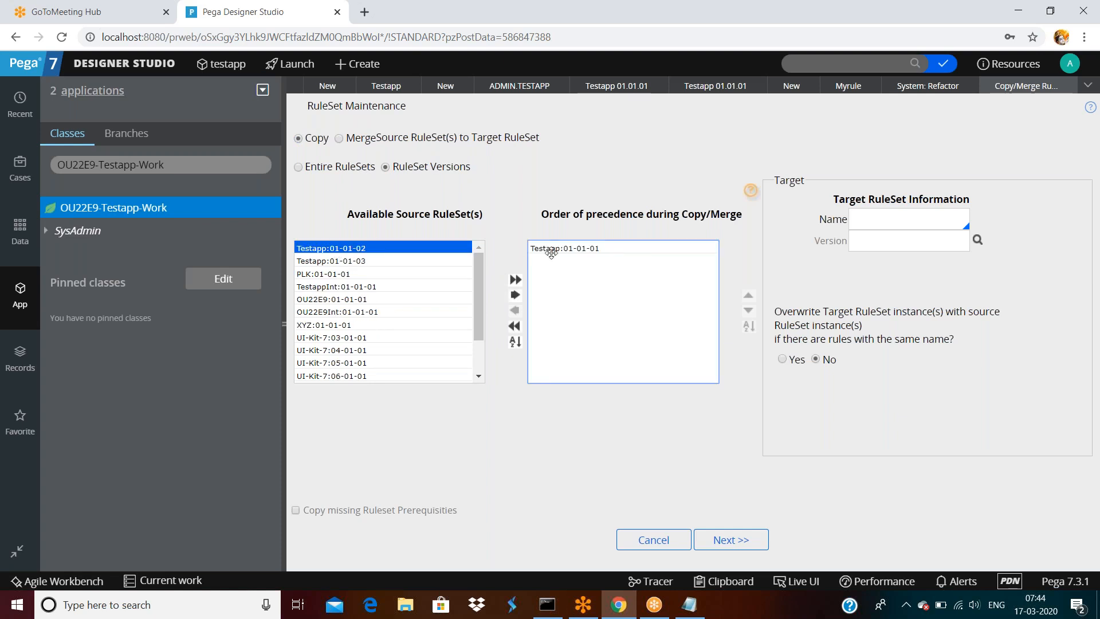
- Set the target ruleset to Testapp and bring up its available target versions
{"action": "left_click", "coordinate": [864, 213]}
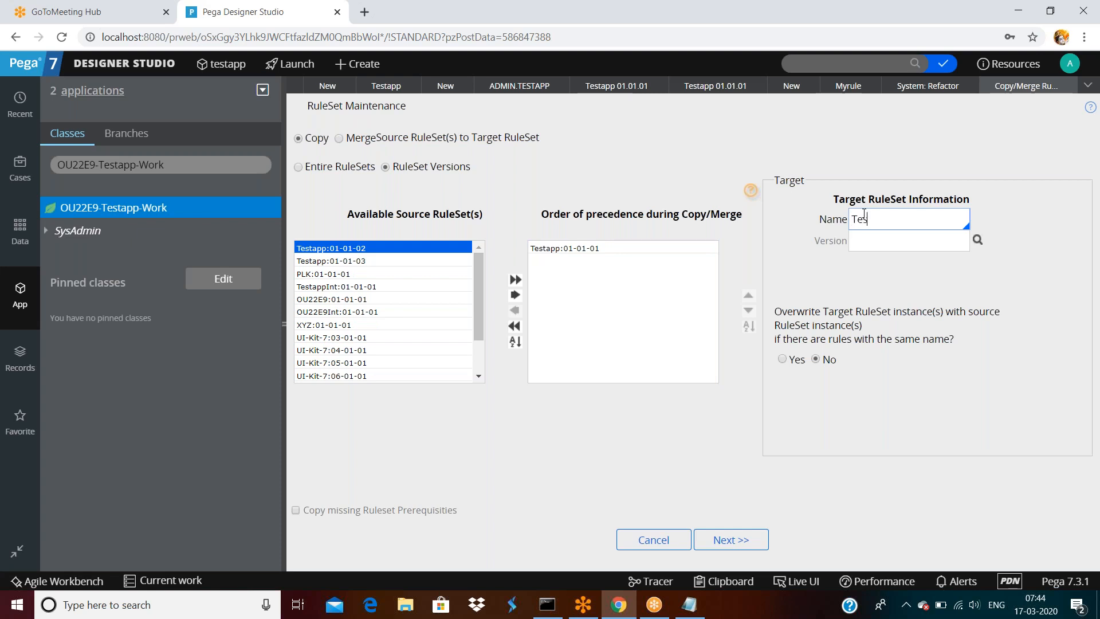
{"action": "type", "text": "Test"}
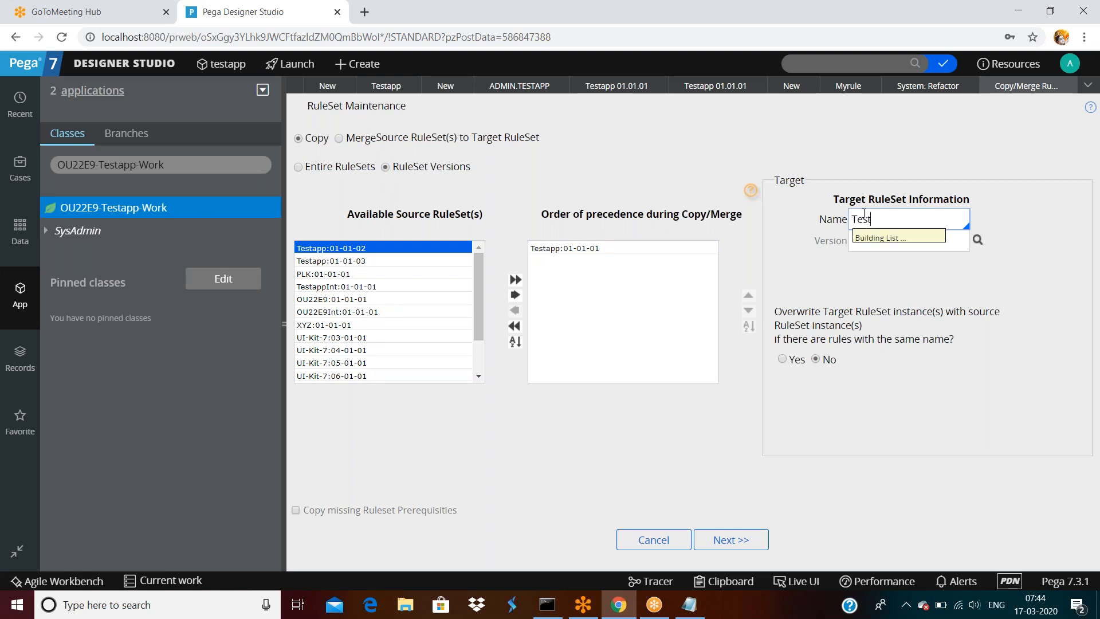
{"action": "left_click", "coordinate": [877, 458]}
{"action": "left_click", "coordinate": [866, 238]}
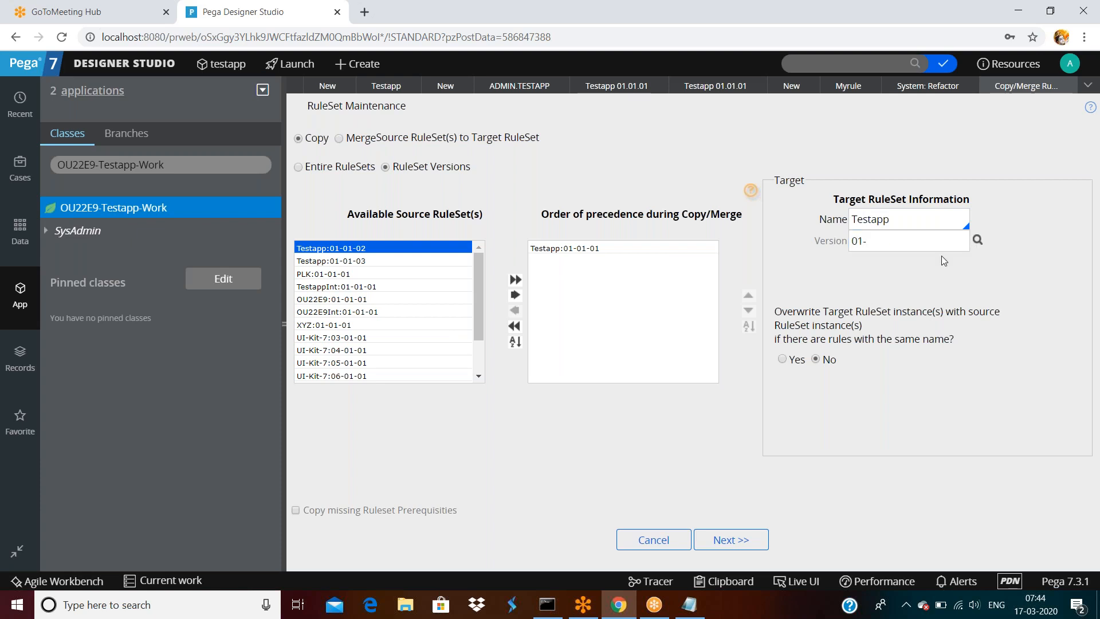
{"action": "left_click", "coordinate": [977, 241]}
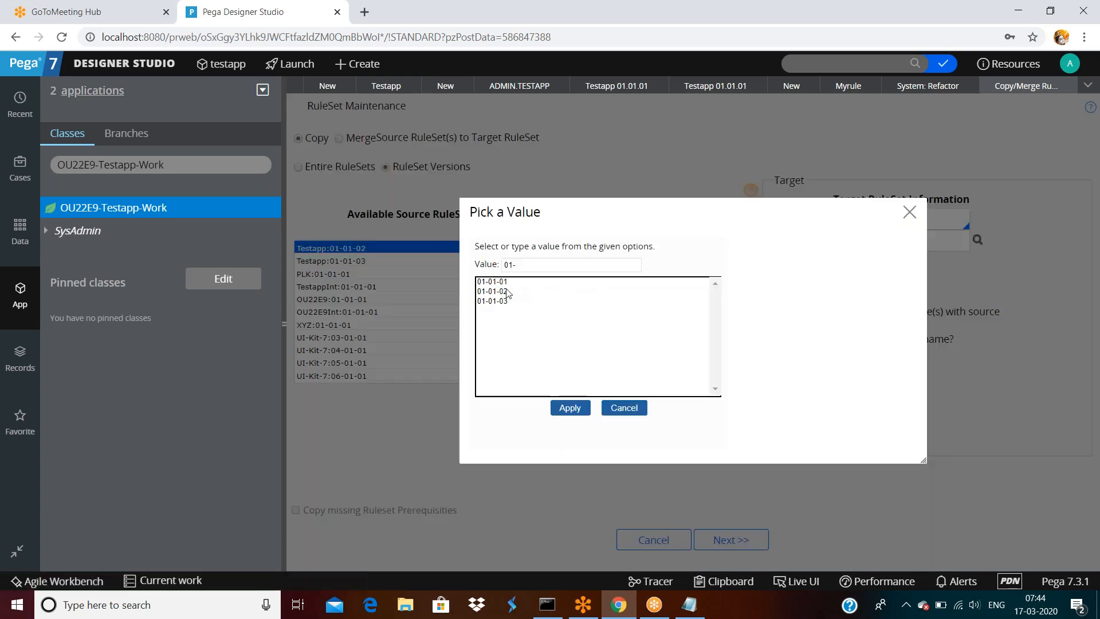
- Pick 01-01-03 as the target version and advance to the confirmation page showing 8 rules
{"action": "double_click", "coordinate": [495, 302]}
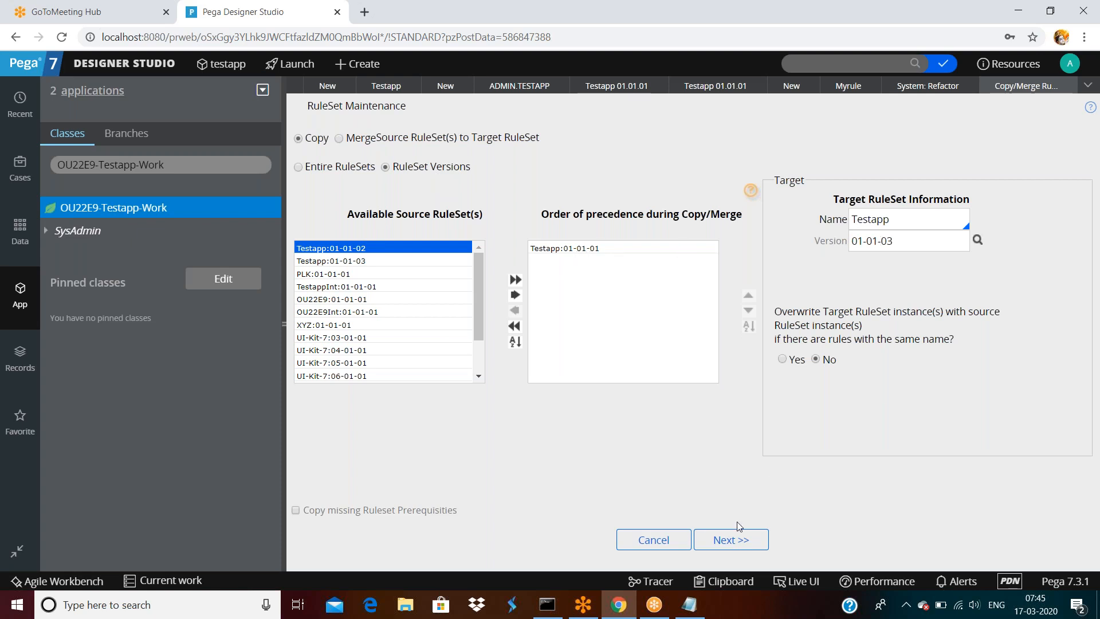
{"action": "left_click", "coordinate": [727, 539]}
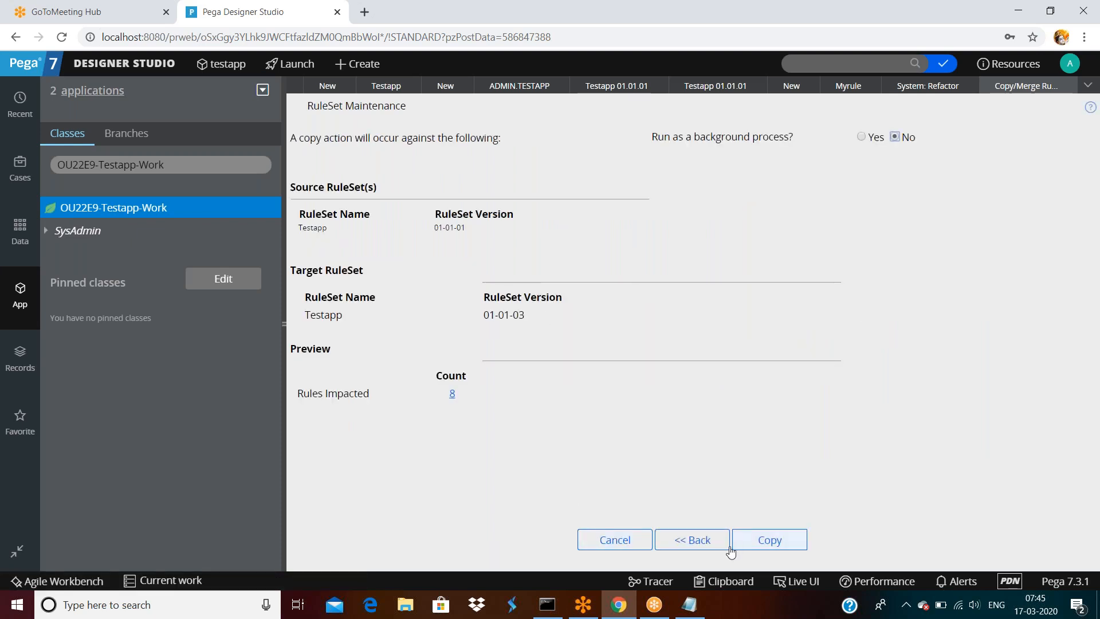
- Run the copy of 8 rules into Testapp 01-01-03 and review the processed rules list
{"action": "left_click", "coordinate": [769, 539]}
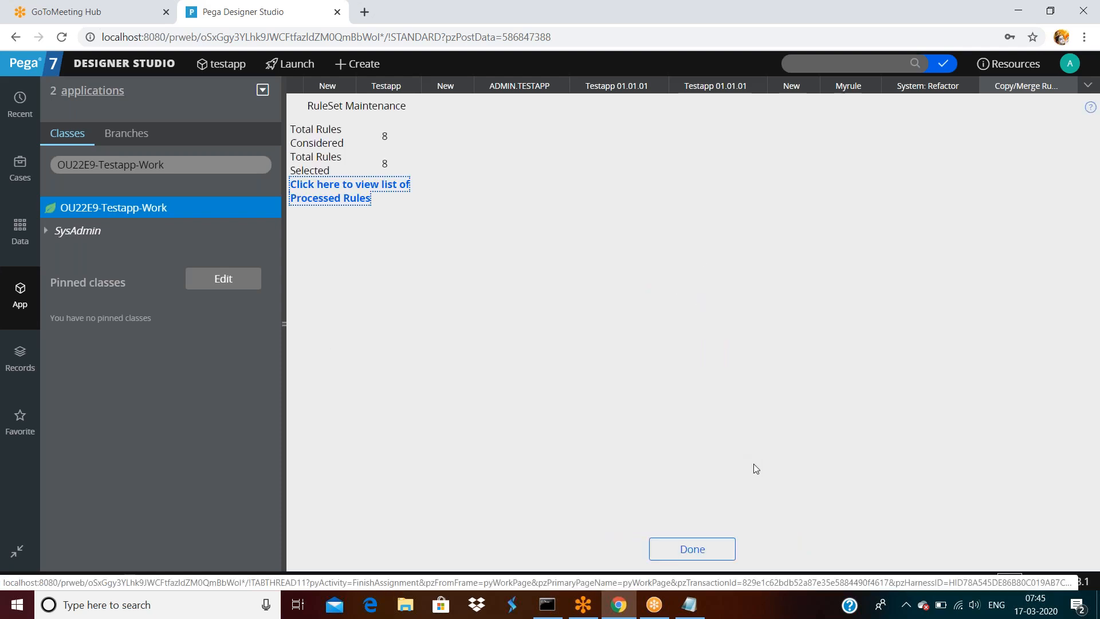
{"action": "left_click", "coordinate": [361, 198]}
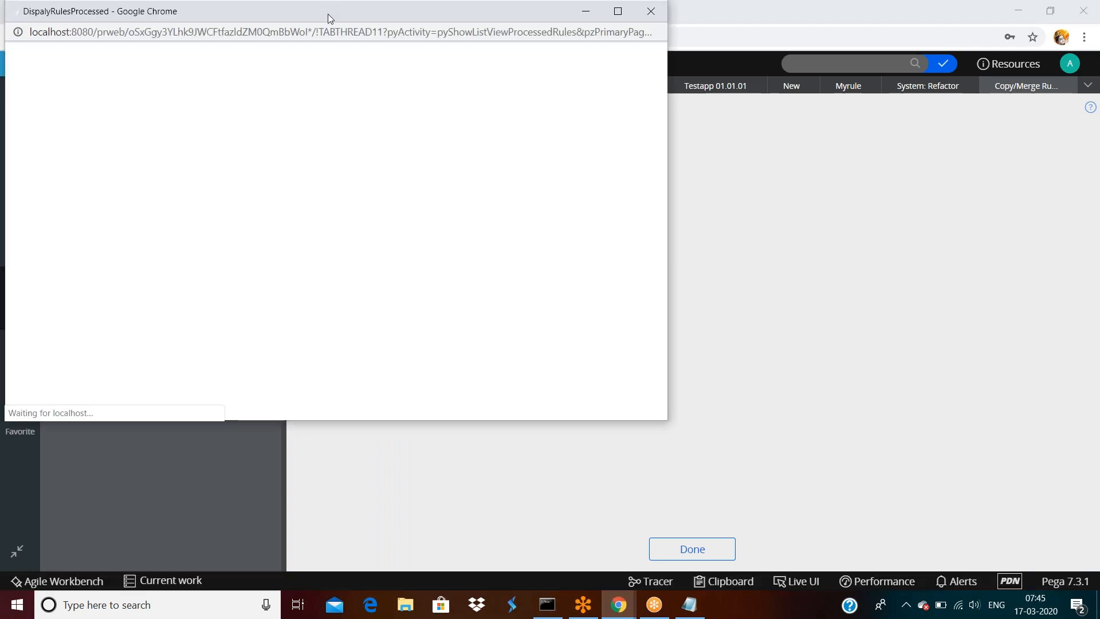
{"action": "left_click_drag", "start_coordinate": [328, 14], "coordinate": [328, 103]}
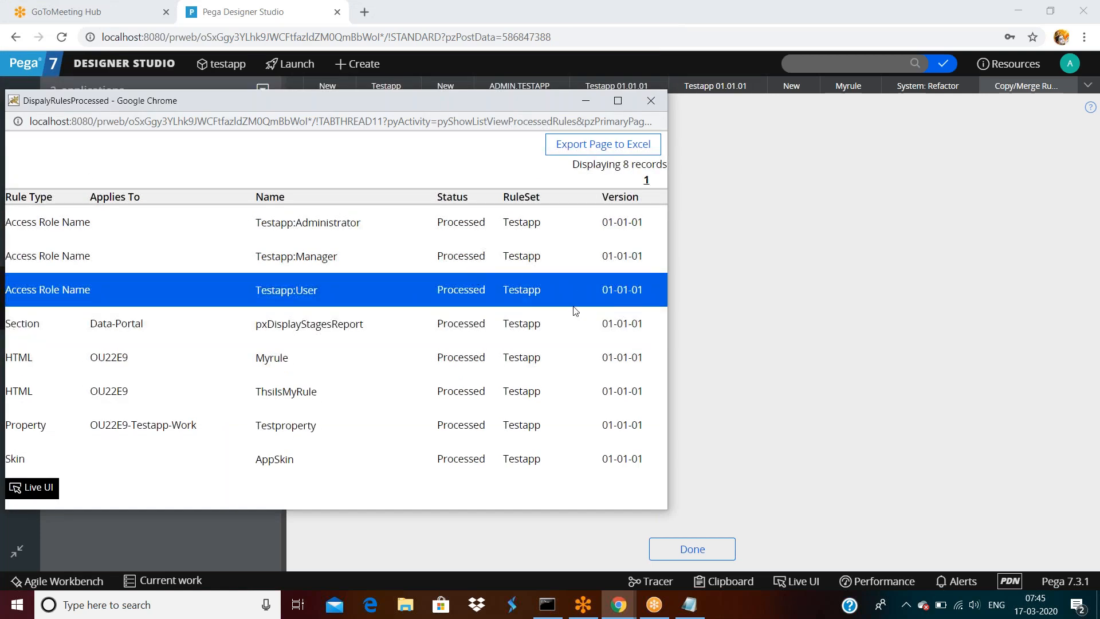
{"action": "left_click", "coordinate": [652, 102]}
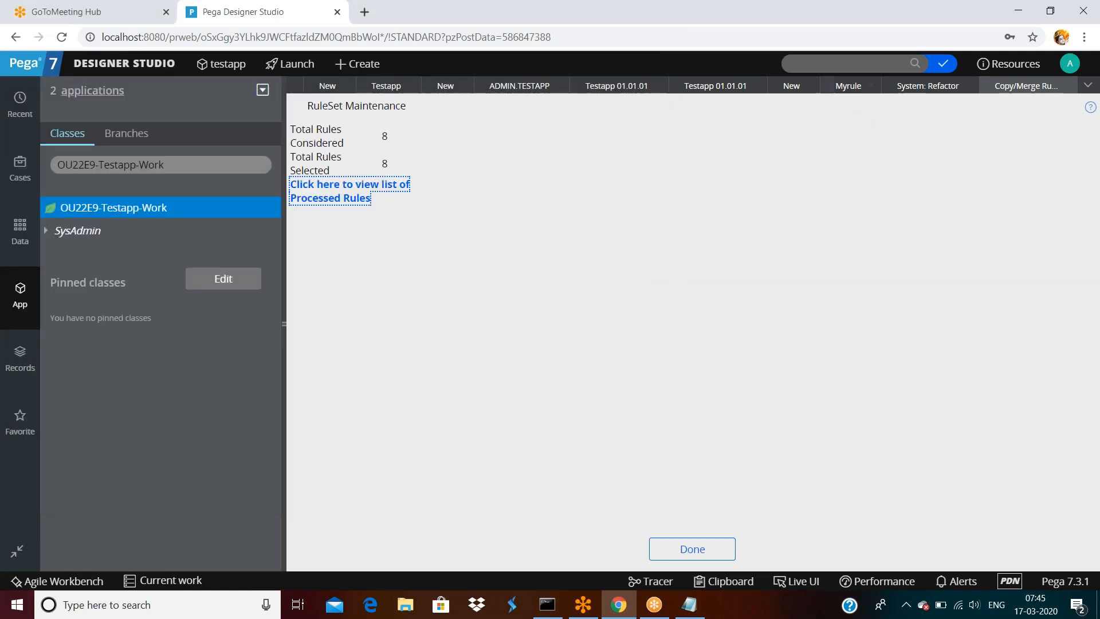
- Refresh the Testapp ruleset record to confirm 01-01-03 now holds 8 rules
{"action": "left_click", "coordinate": [726, 91]}
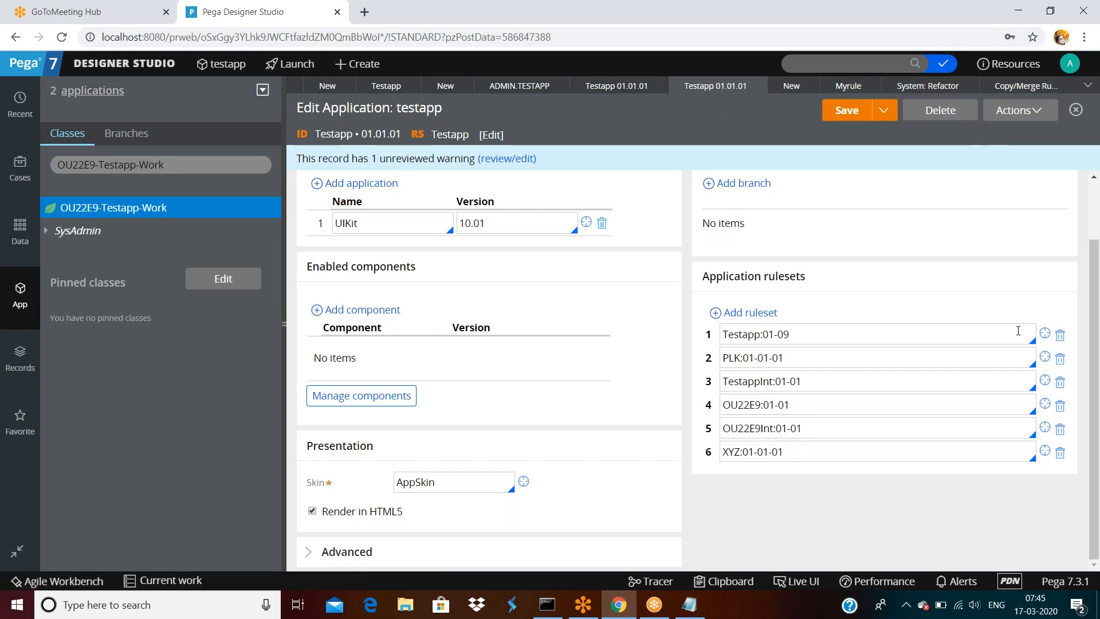
{"action": "left_click", "coordinate": [1045, 334]}
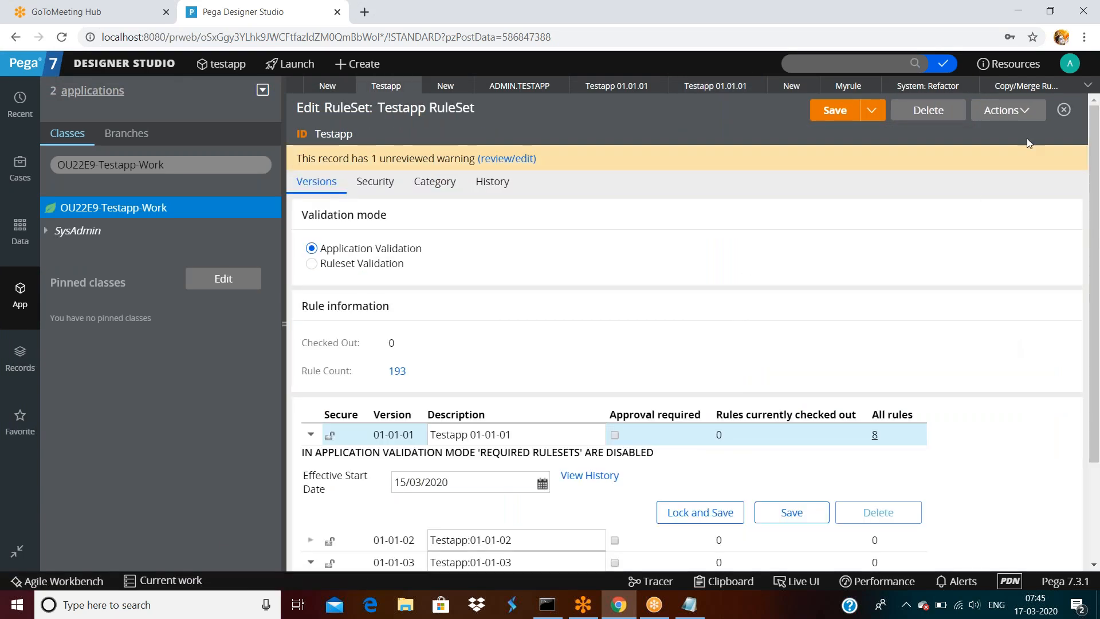
{"action": "left_click", "coordinate": [1007, 110]}
{"action": "left_click", "coordinate": [979, 139]}
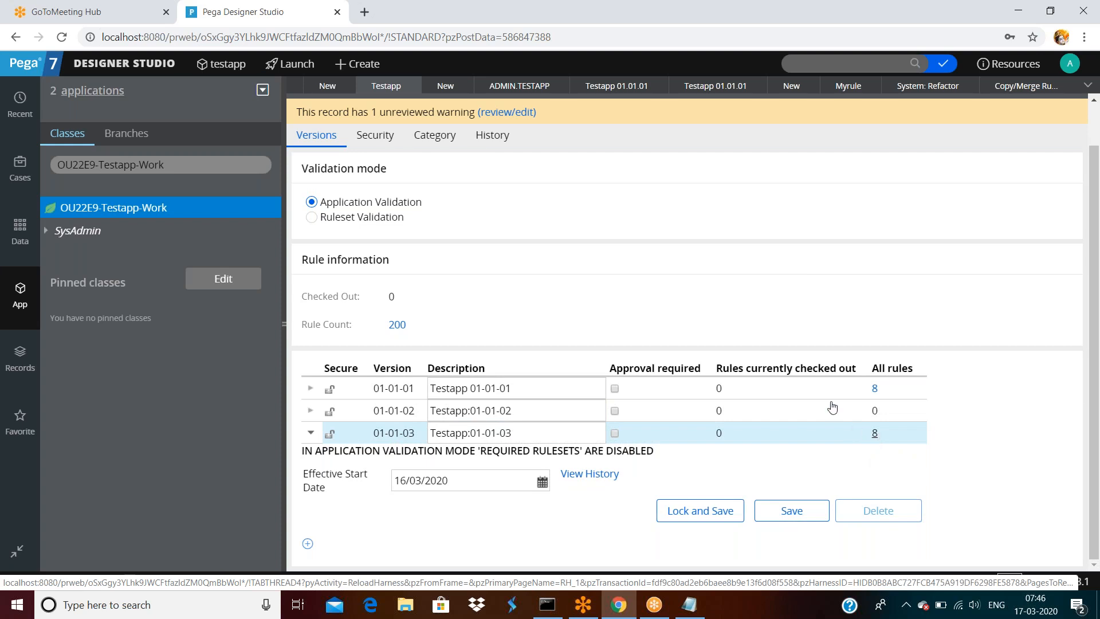
- Close the unsaved New tabs, discarding their changes, and return to the copy summary
{"action": "left_click", "coordinate": [558, 86]}
{"action": "left_click", "coordinate": [851, 358]}
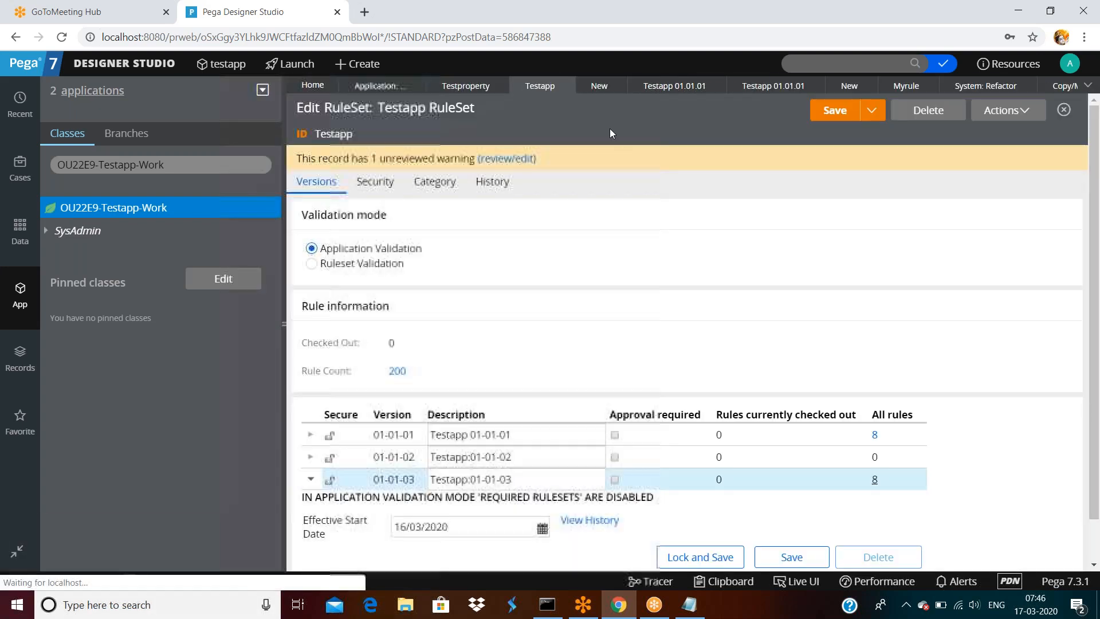
{"action": "left_click", "coordinate": [617, 85]}
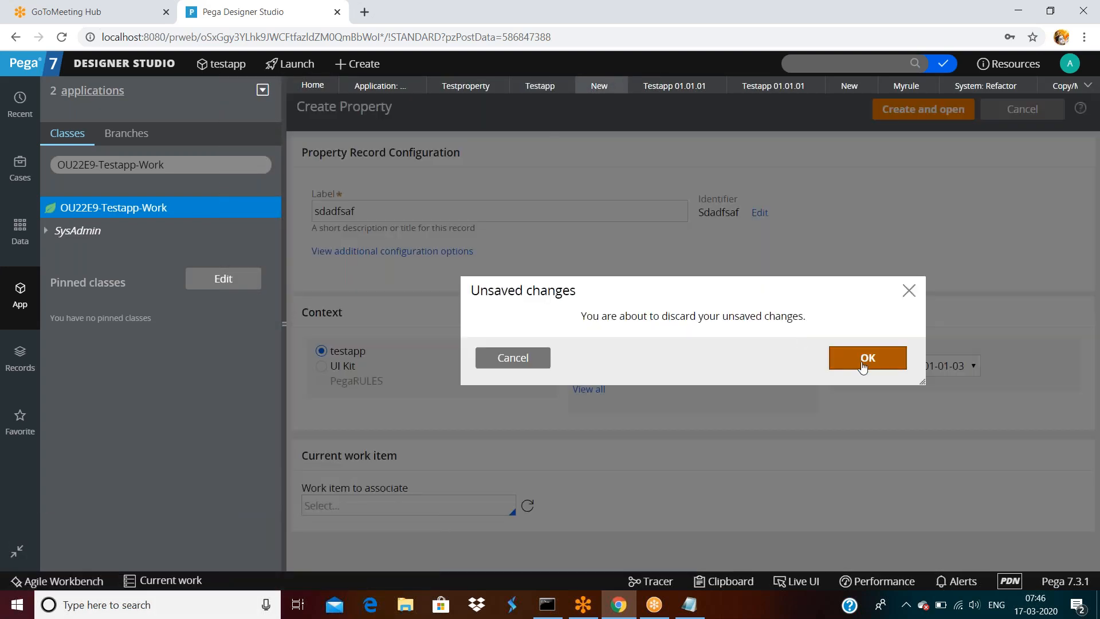
{"action": "left_click", "coordinate": [868, 358]}
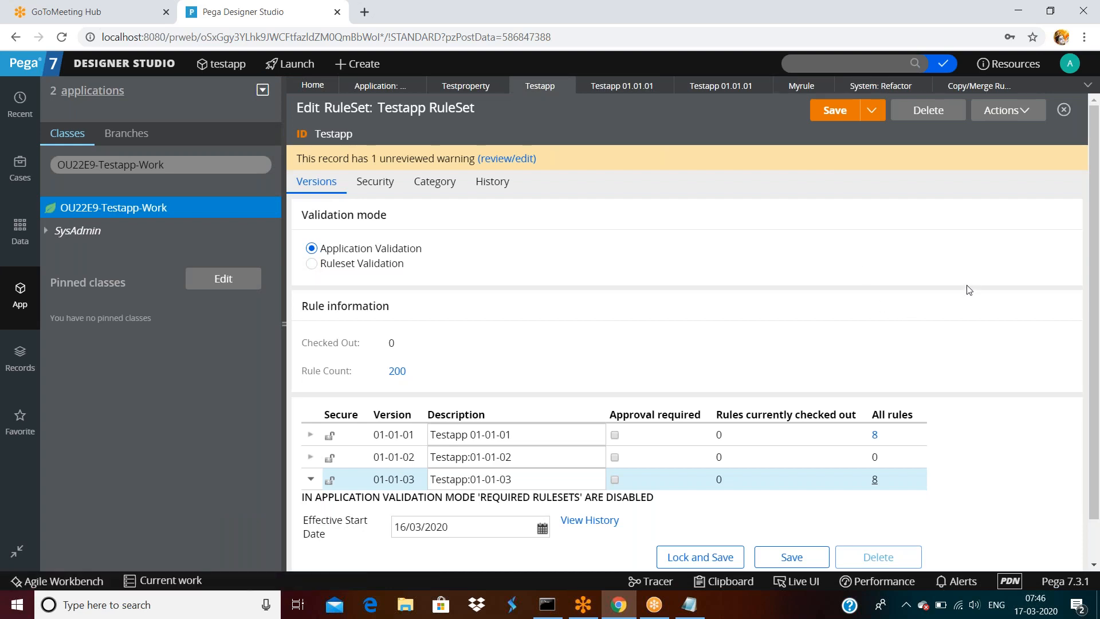
{"action": "left_click", "coordinate": [1020, 85]}
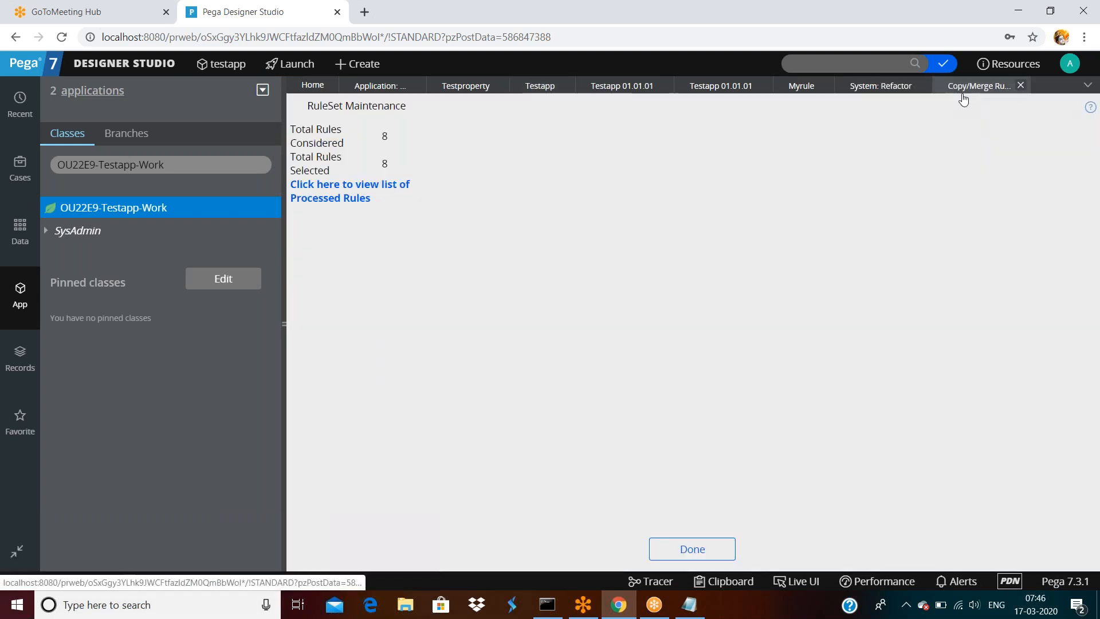
- Restart Copy/Merge in Merge mode with ruleset version Testapp:01-01-01 as the source
{"action": "left_click", "coordinate": [883, 86]}
{"action": "left_click", "coordinate": [348, 201]}
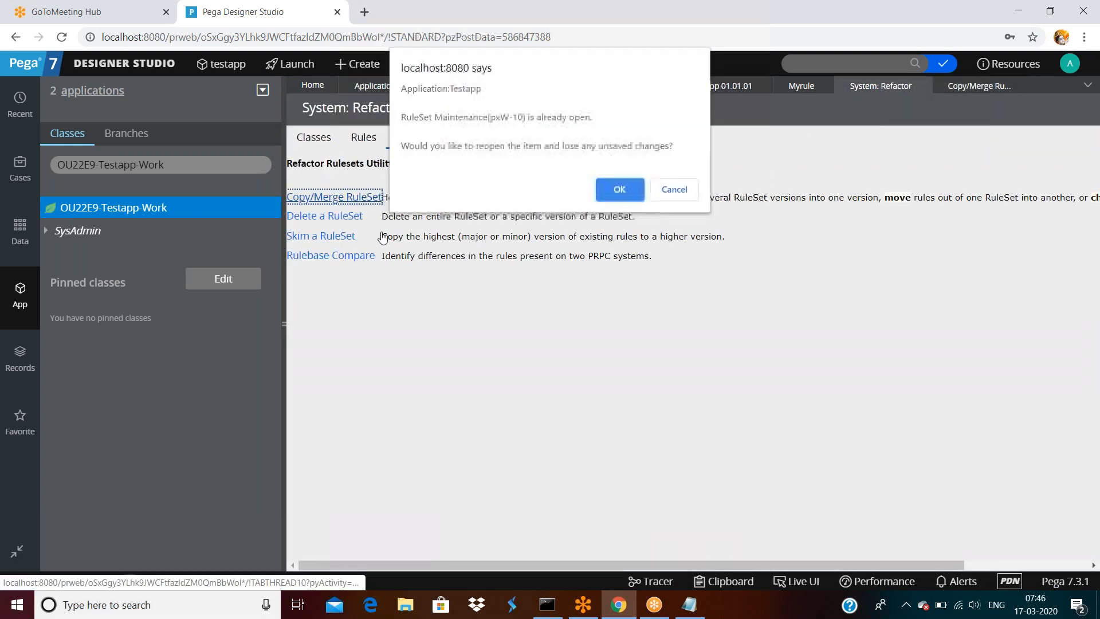
{"action": "left_click", "coordinate": [616, 188]}
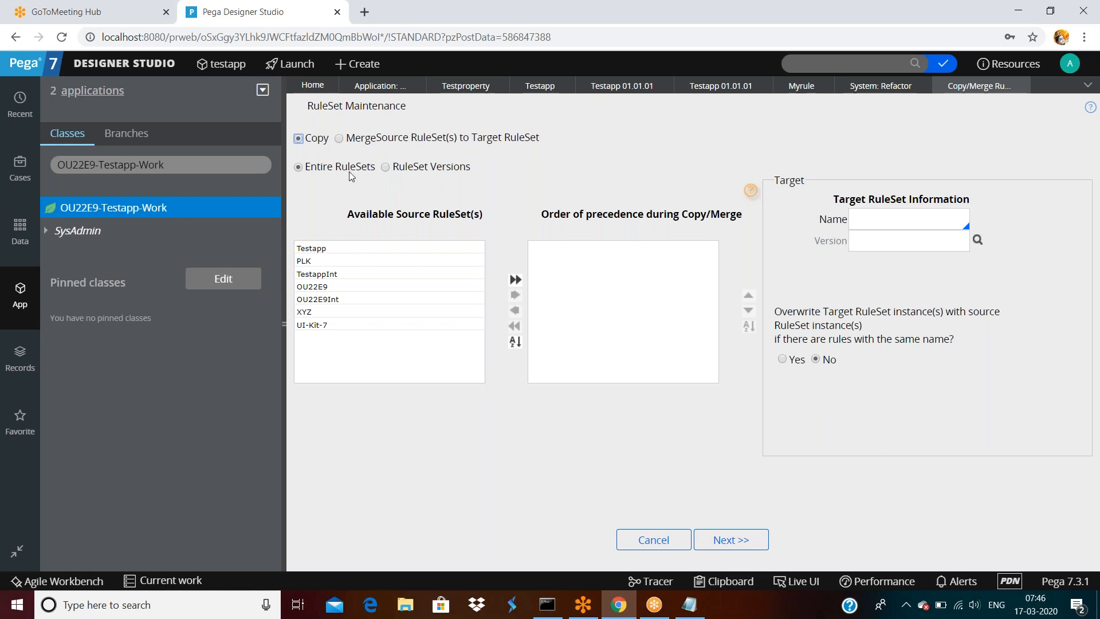
{"action": "left_click", "coordinate": [339, 138]}
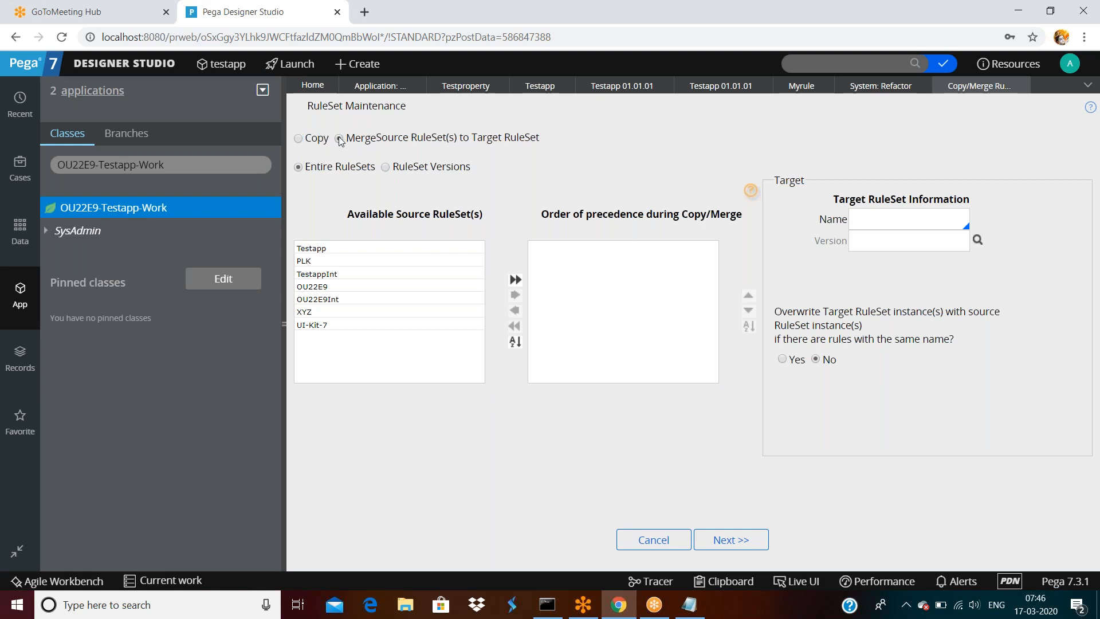
{"action": "left_click", "coordinate": [385, 168]}
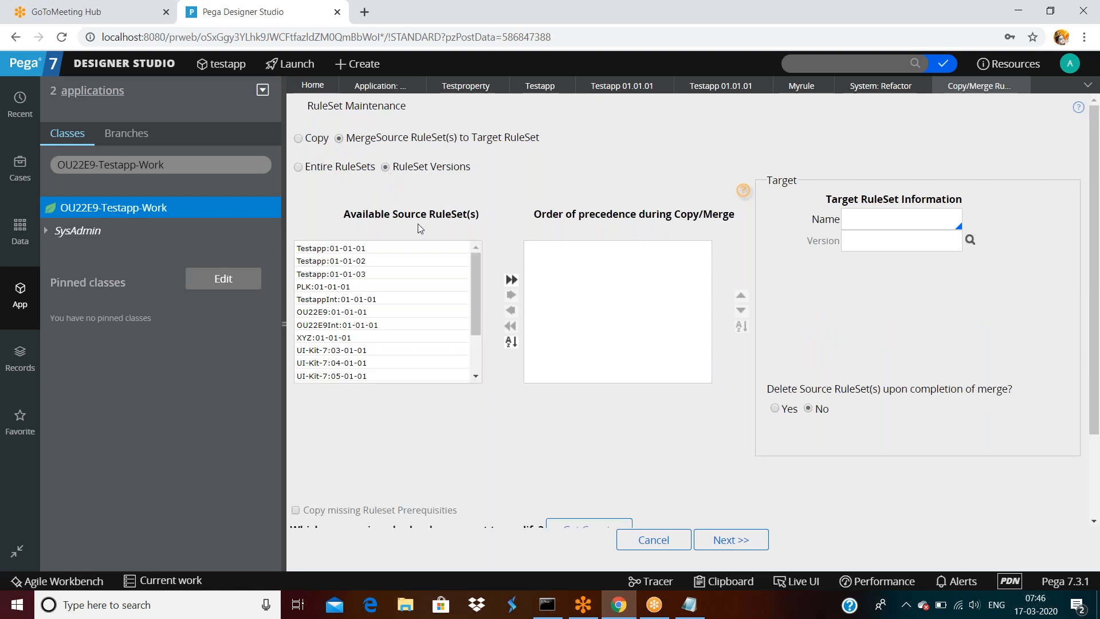
{"action": "left_click", "coordinate": [342, 248]}
{"action": "double_click", "coordinate": [342, 248]}
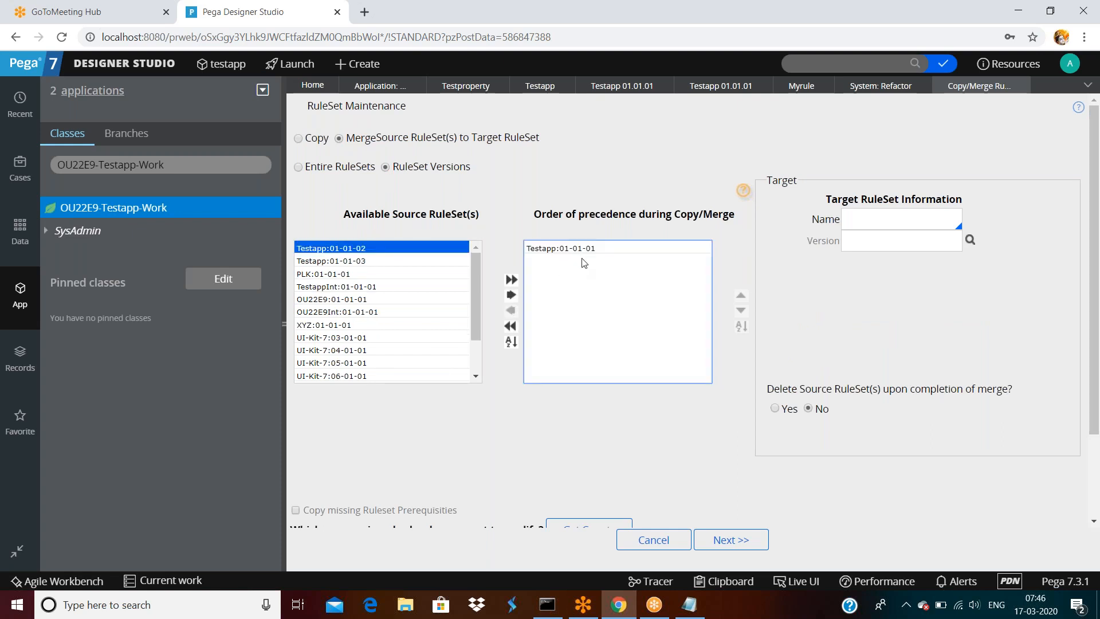
- Set the merge target to ruleset Testapp, version 01-01-02
{"action": "left_click", "coordinate": [901, 221]}
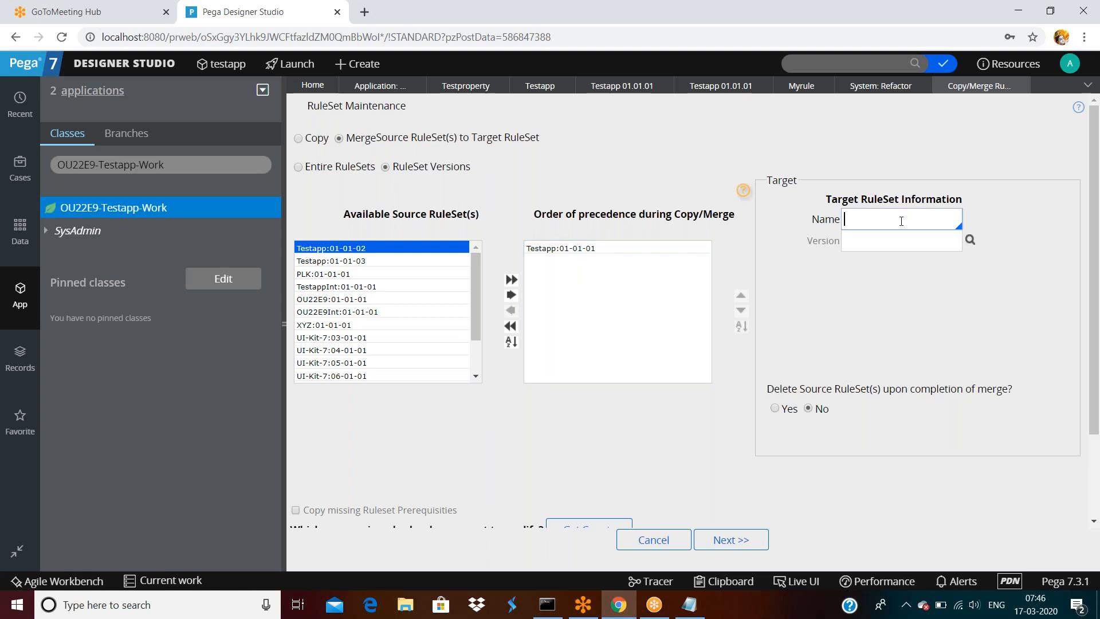
{"action": "type", "text": "Test"}
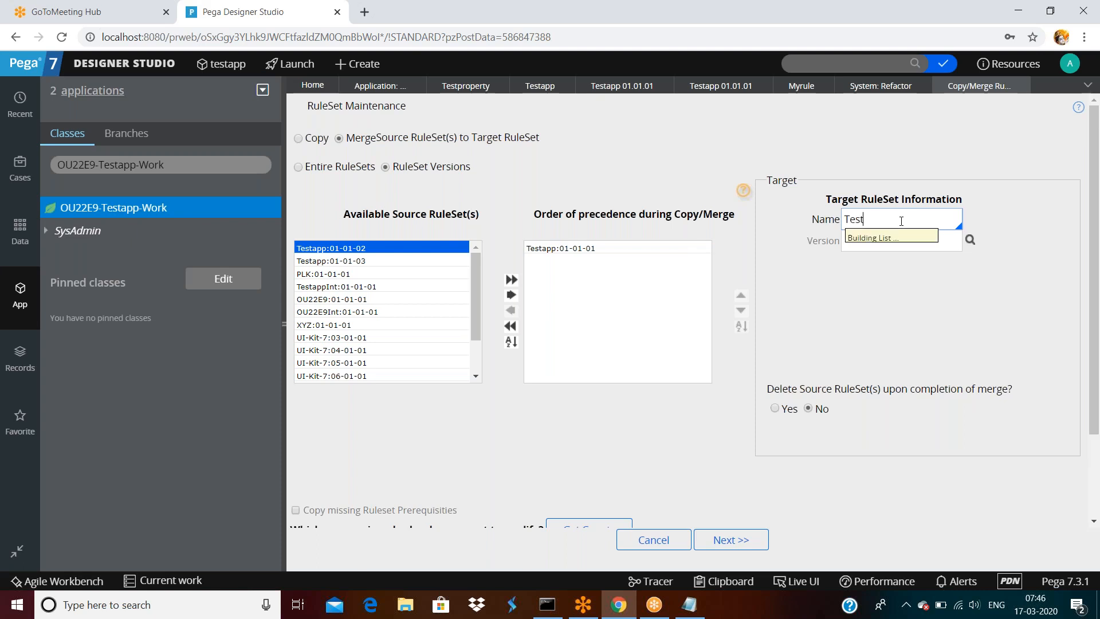
{"action": "left_click", "coordinate": [882, 454]}
{"action": "left_click", "coordinate": [863, 243]}
{"action": "type", "text": "01-01-"}
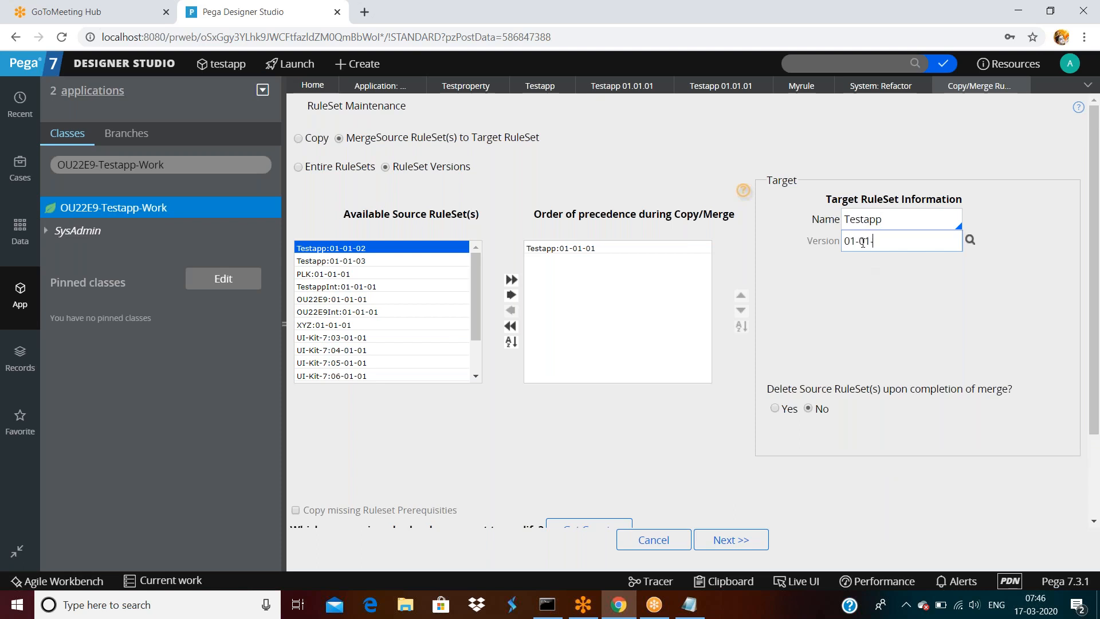
{"action": "type", "text": "02"}
{"action": "left_click", "coordinate": [897, 256]}
{"action": "scroll", "coordinate": [696, 404], "scroll_direction": "down", "scroll_amount": 2}
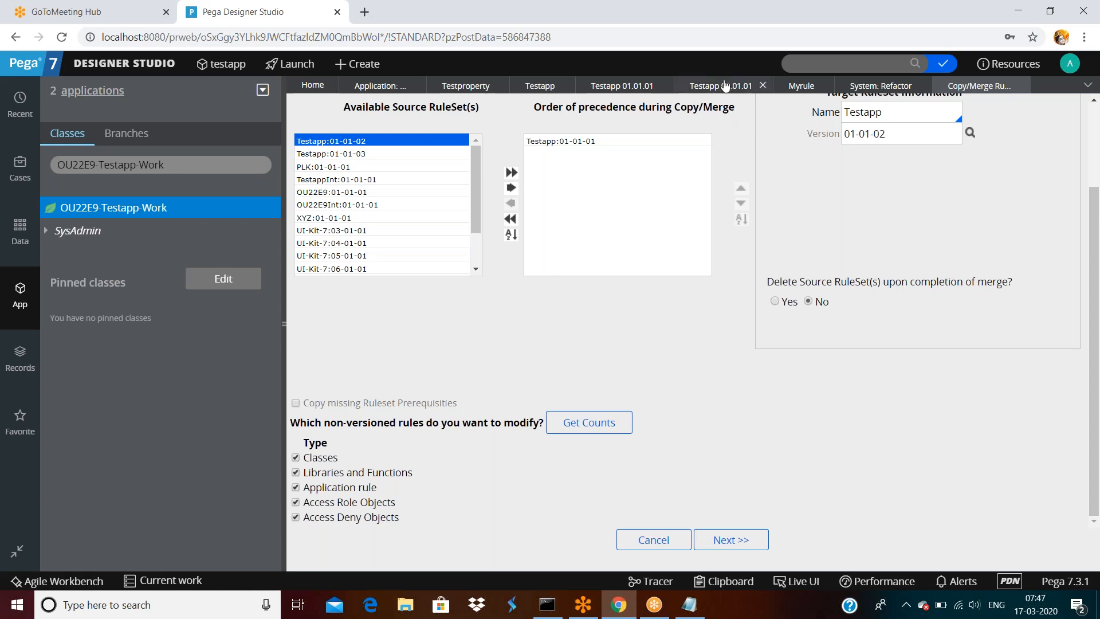
{"action": "left_click", "coordinate": [626, 89]}
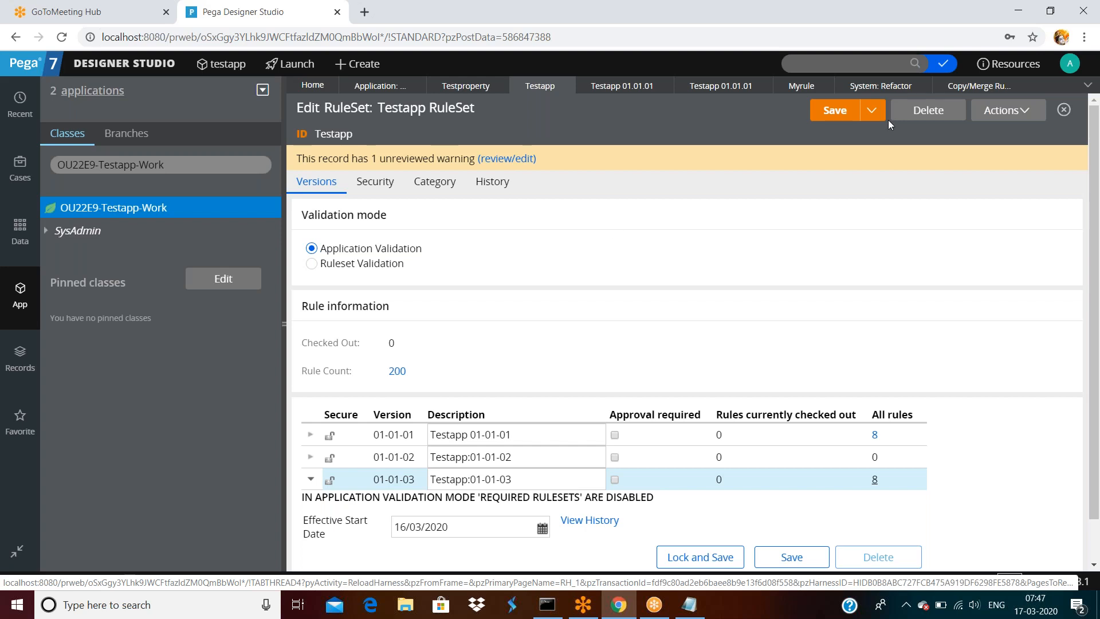
{"action": "left_click", "coordinate": [975, 85]}
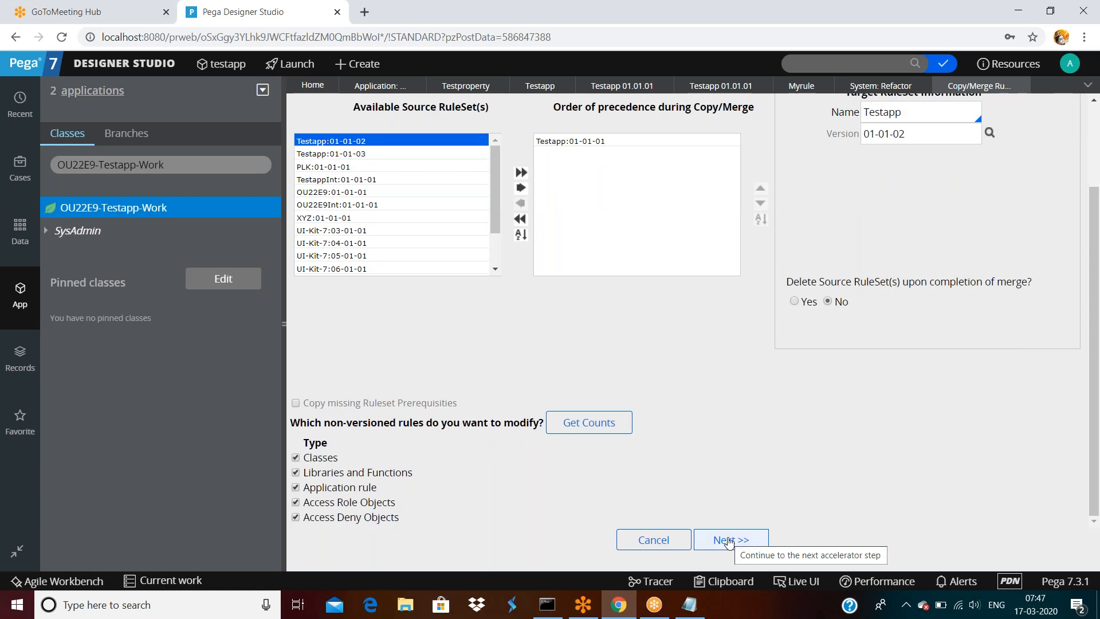
- Review the merge summary and run the merge of 188 rules into Testapp 01-01-02
{"action": "left_click", "coordinate": [729, 541]}
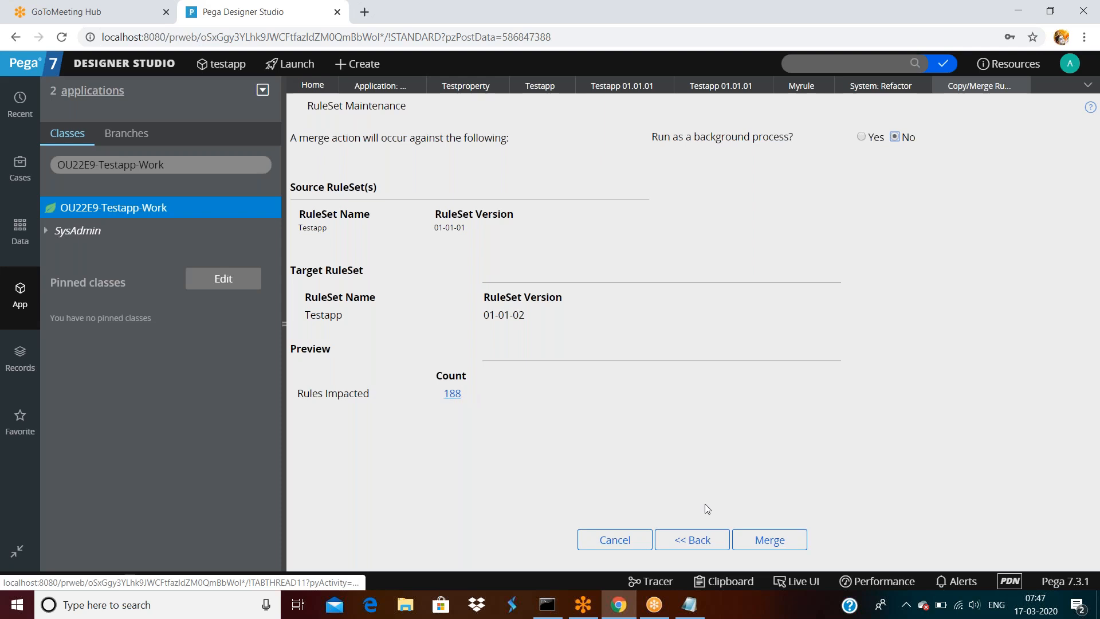
{"action": "left_click", "coordinate": [766, 539]}
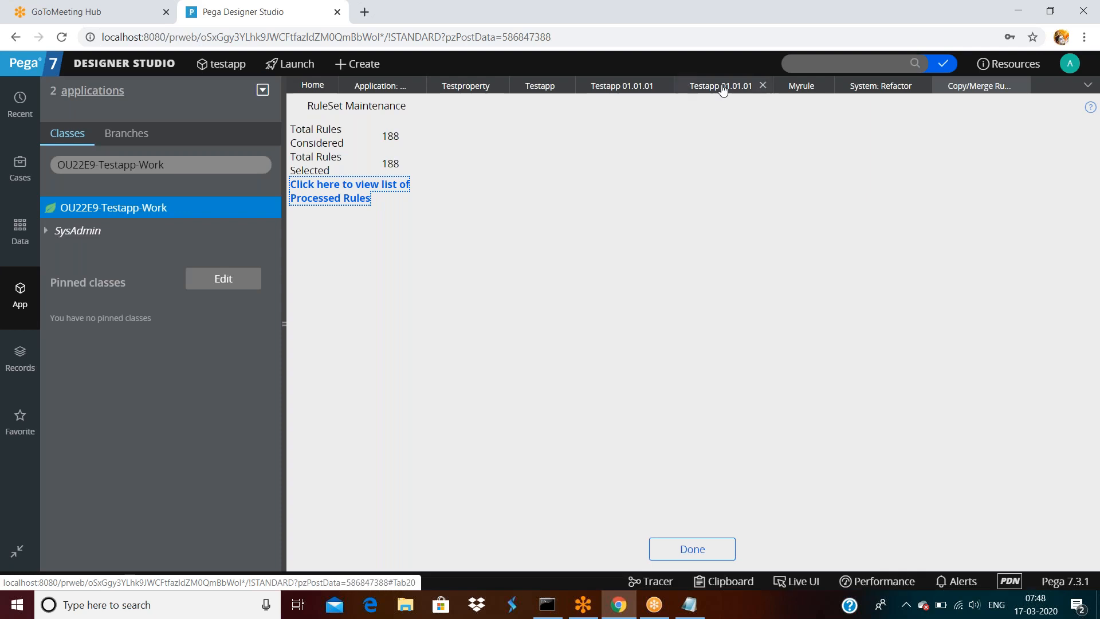
{"action": "left_click", "coordinate": [712, 87]}
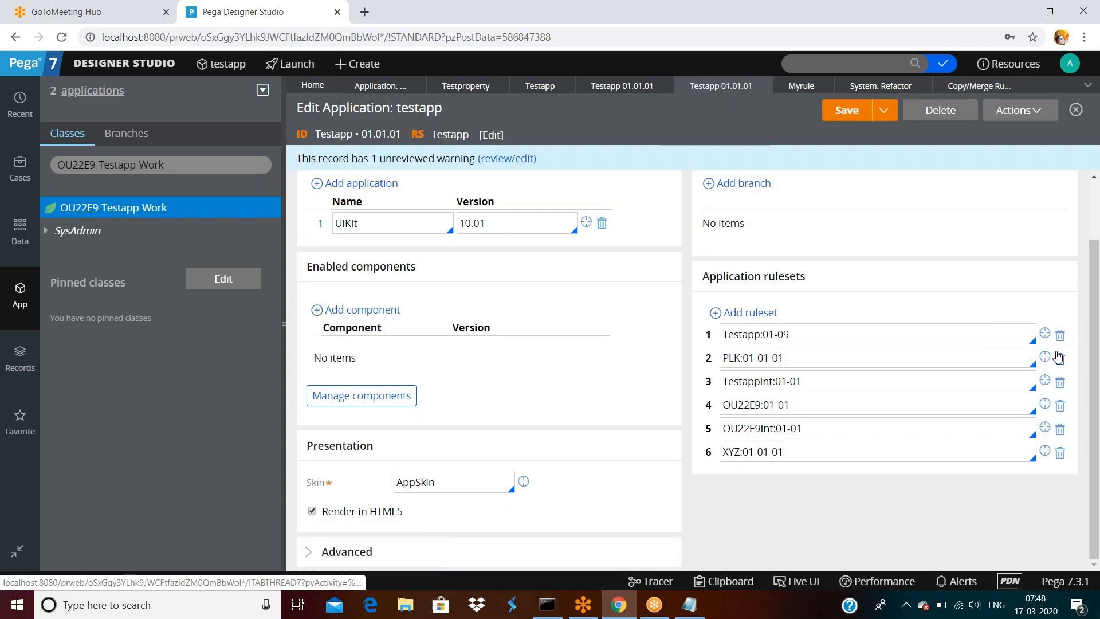
{"action": "left_click", "coordinate": [1045, 337]}
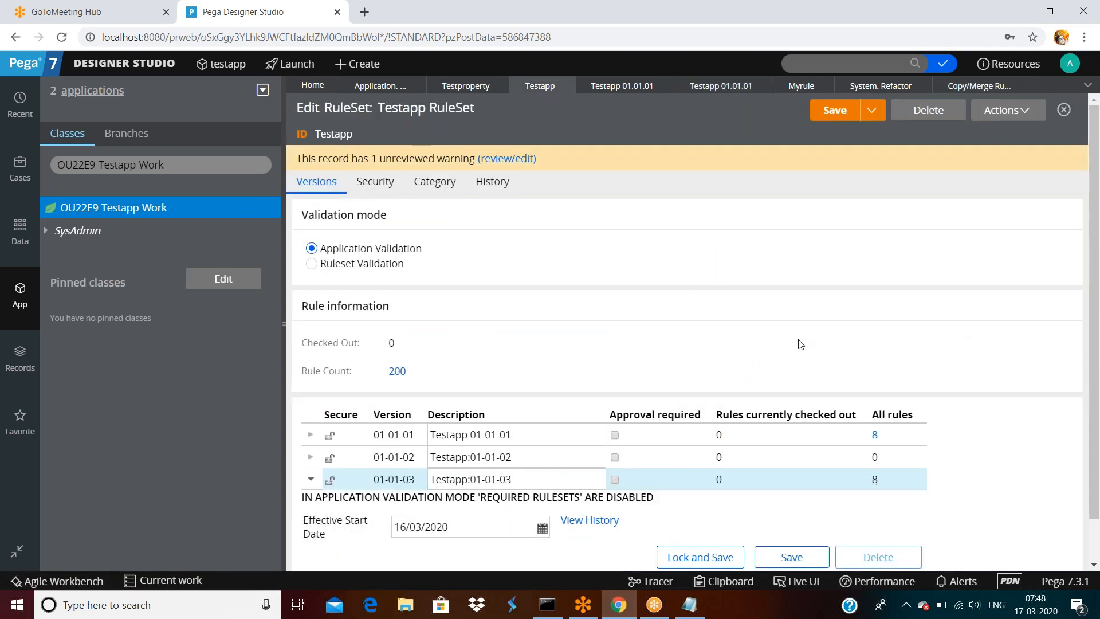
{"action": "left_click", "coordinate": [1009, 111]}
{"action": "left_click", "coordinate": [980, 134]}
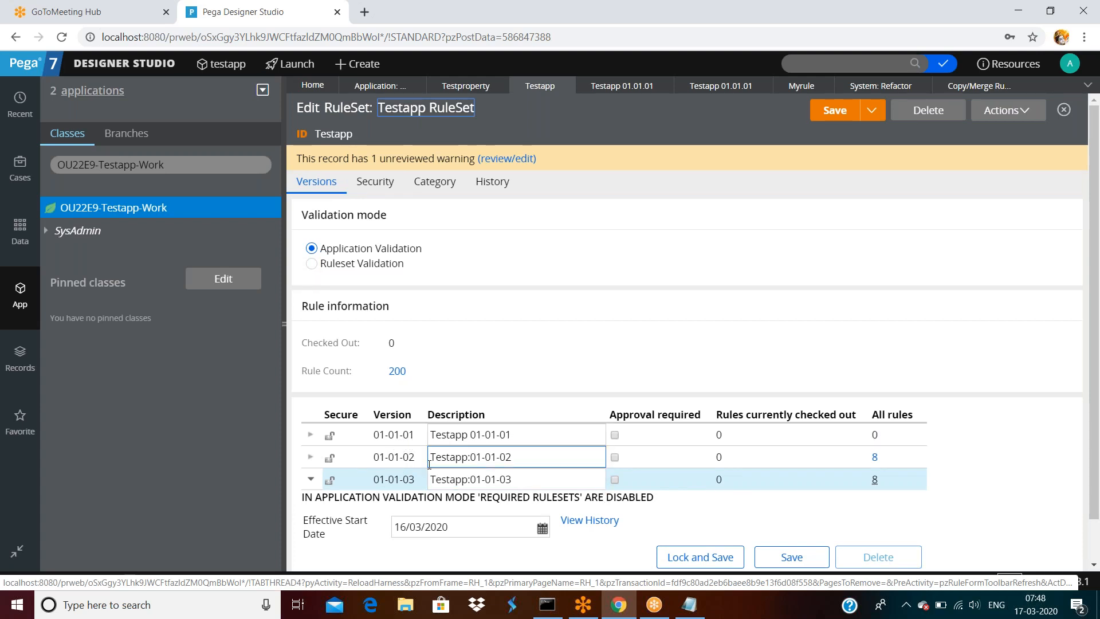
{"action": "left_click", "coordinate": [496, 462]}
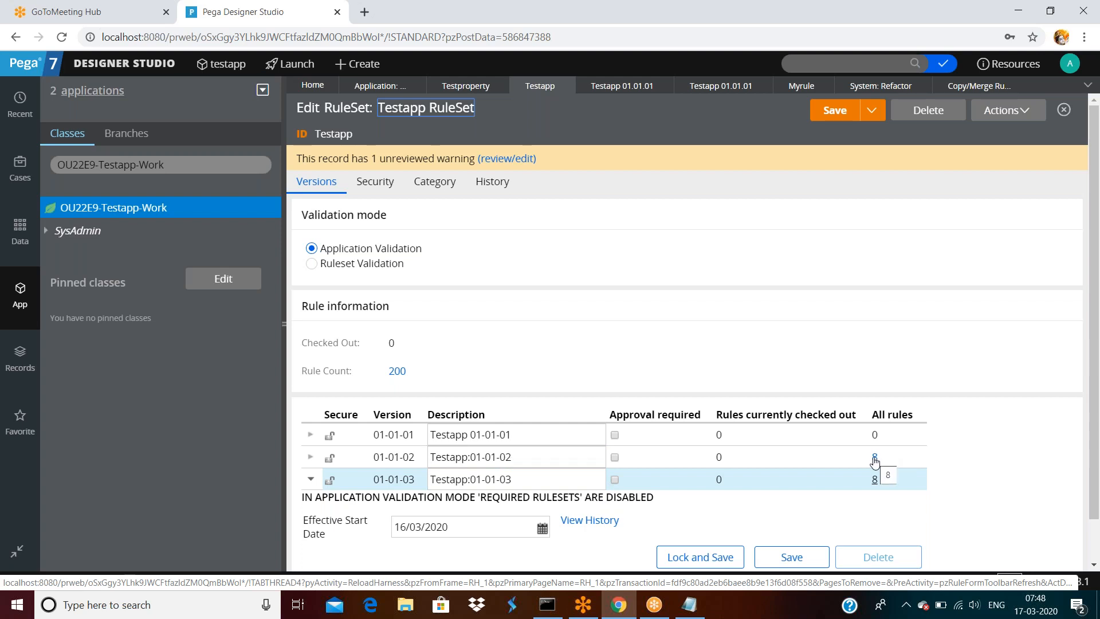
{"action": "scroll", "coordinate": [1013, 365], "scroll_direction": "down", "scroll_amount": 1}
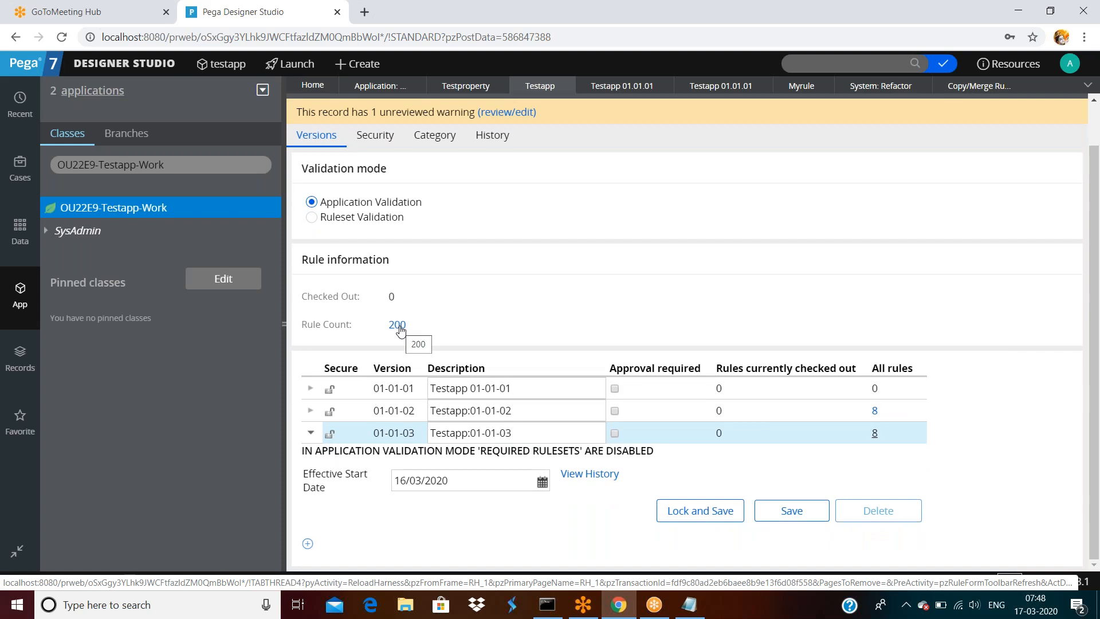
{"action": "left_click", "coordinate": [533, 393]}
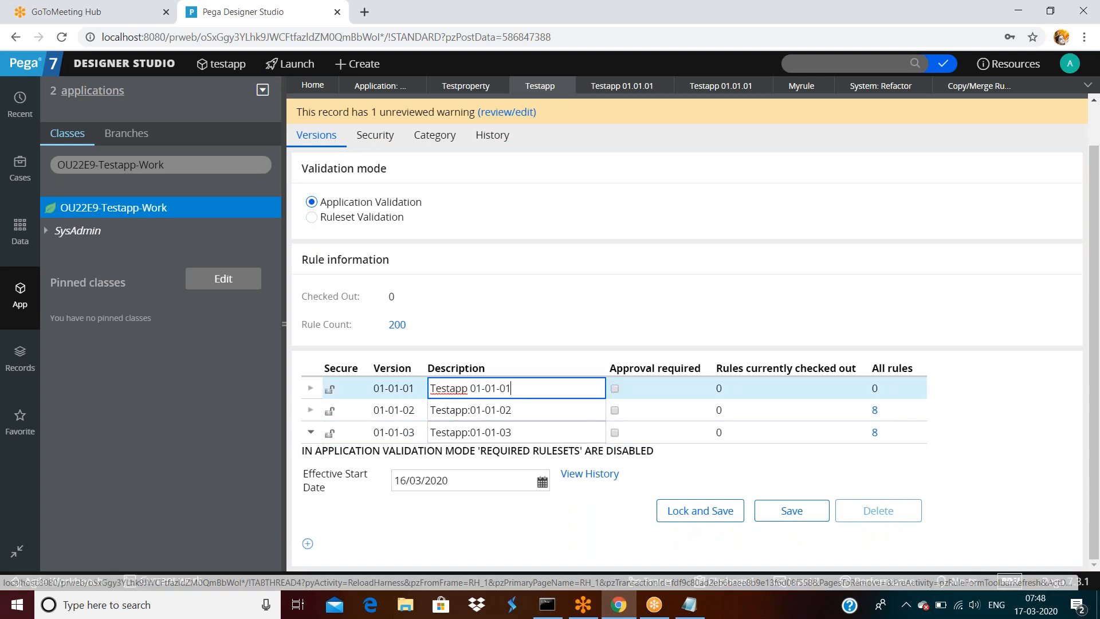
{"action": "left_click", "coordinate": [535, 411]}
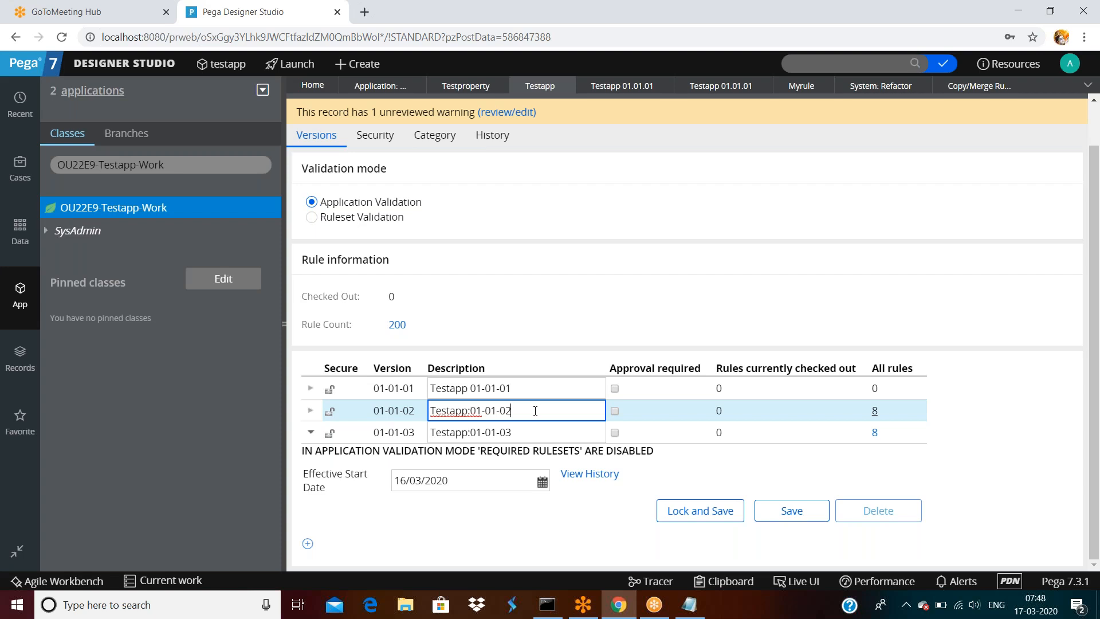
{"action": "left_click", "coordinate": [560, 390]}
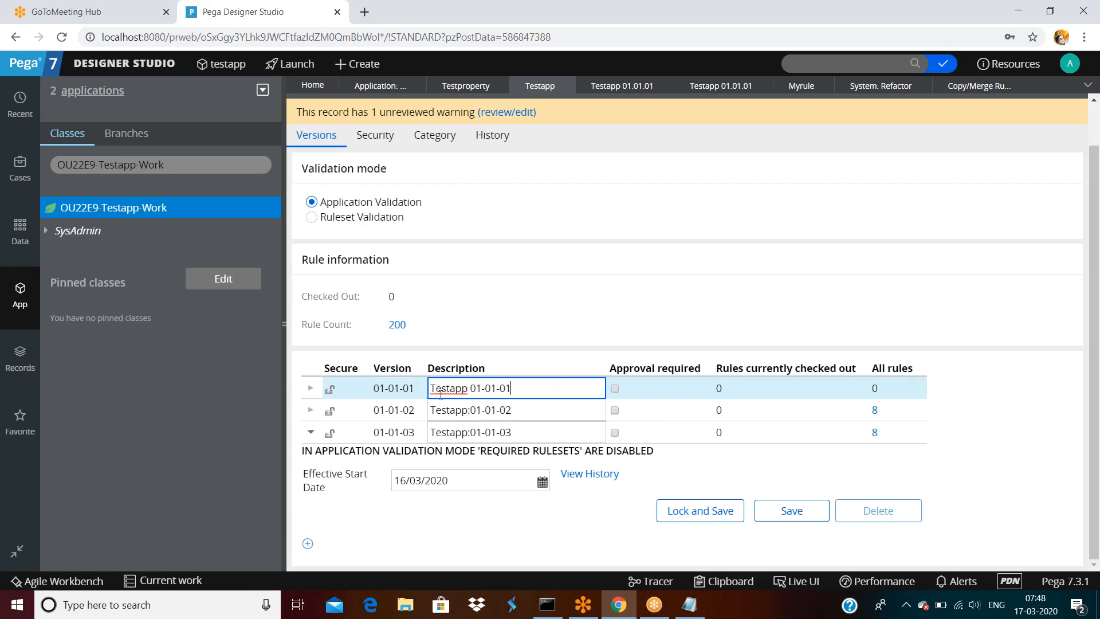
- Finish the merge results and start a fresh Copy/Merge RuleSet wizard
{"action": "left_click", "coordinate": [961, 93]}
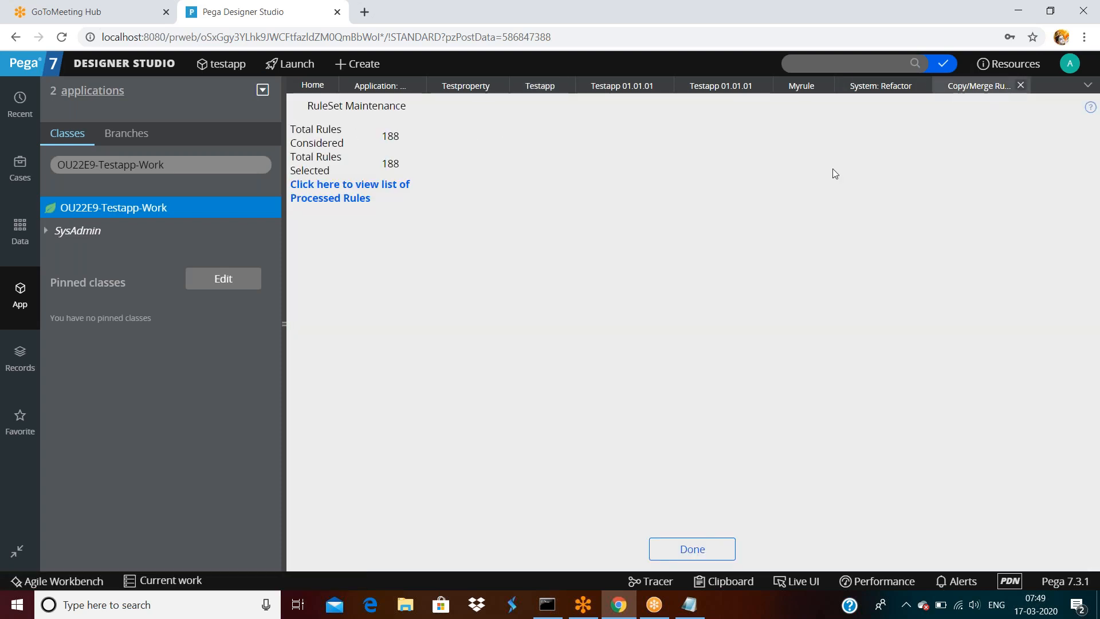
{"action": "left_click", "coordinate": [699, 550]}
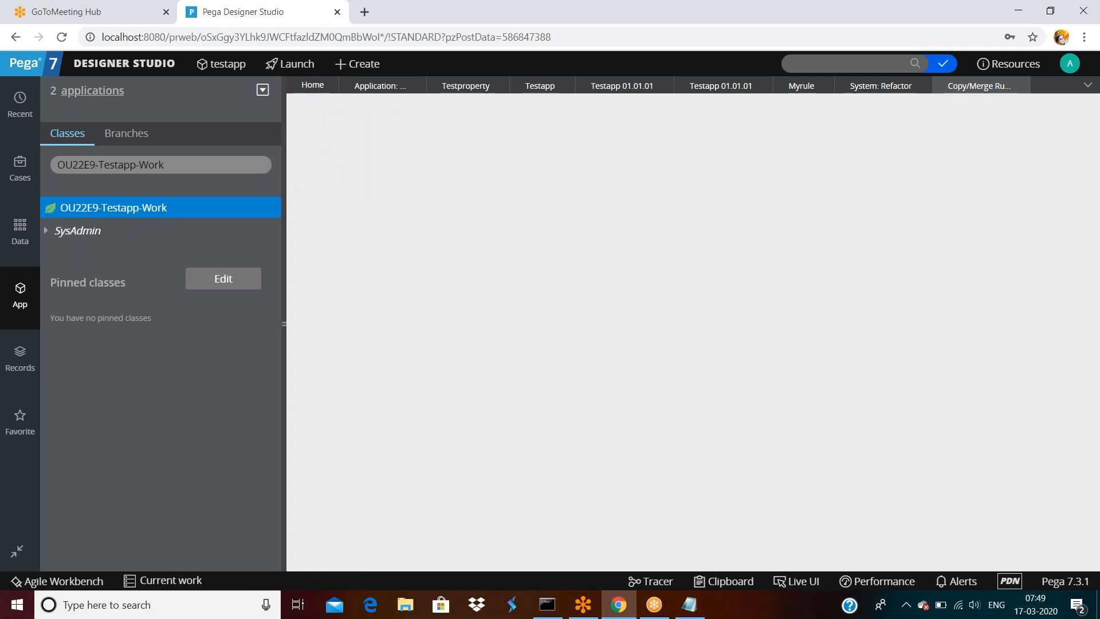
{"action": "left_click", "coordinate": [876, 87]}
{"action": "left_click", "coordinate": [333, 193]}
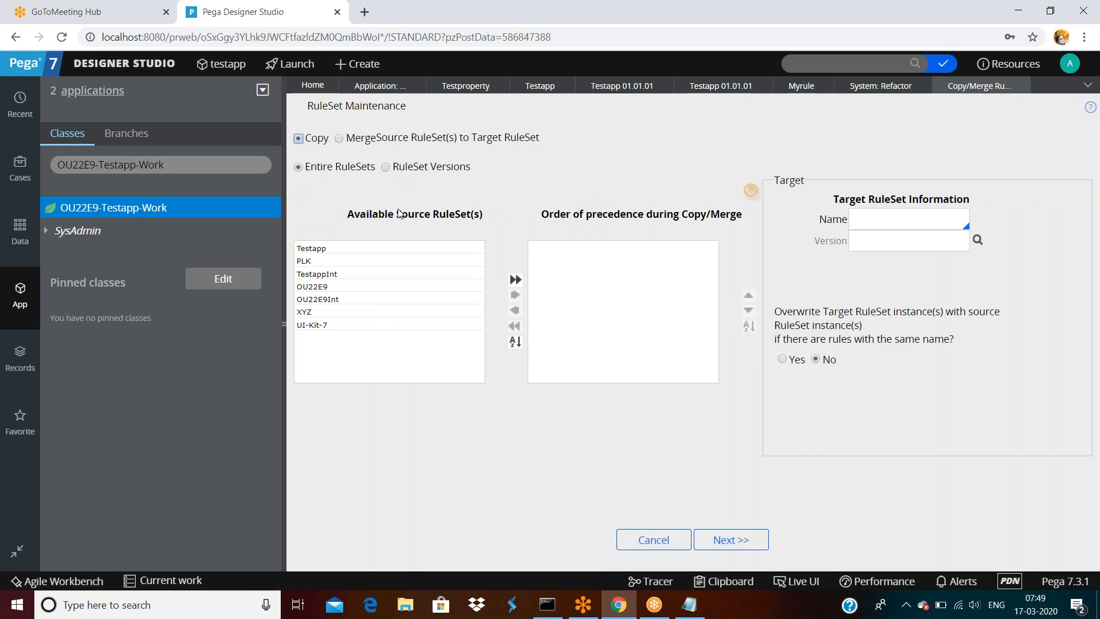
- Add the whole Testapp ruleset to the precedence list and set XYZ as the target ruleset
{"action": "left_click", "coordinate": [318, 249]}
{"action": "left_click_drag", "start_coordinate": [319, 249], "coordinate": [569, 253]}
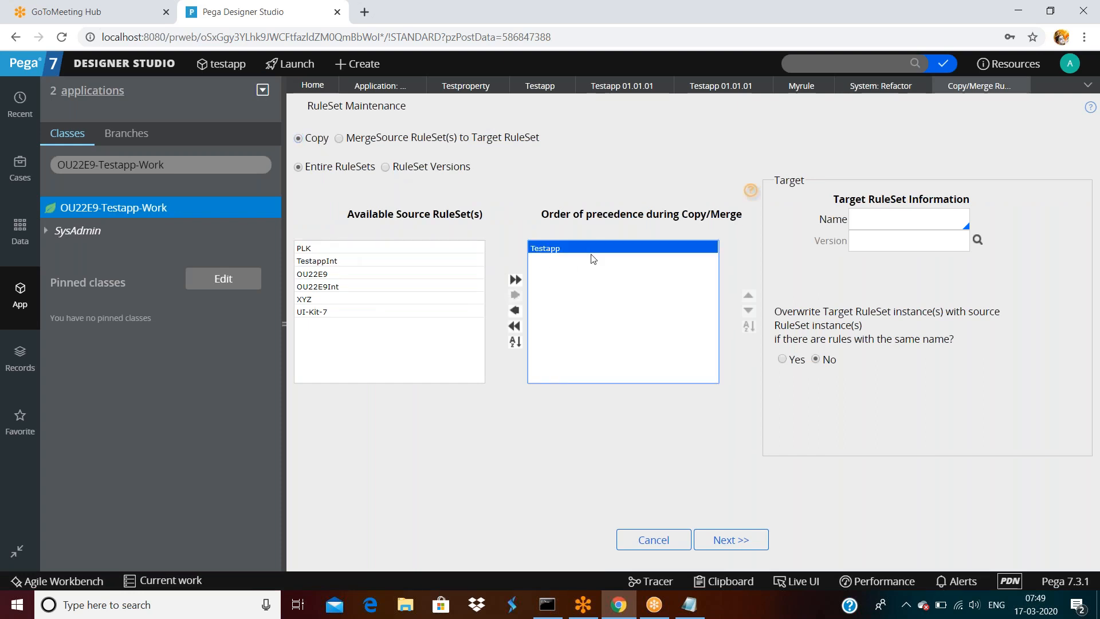
{"action": "left_click", "coordinate": [871, 218]}
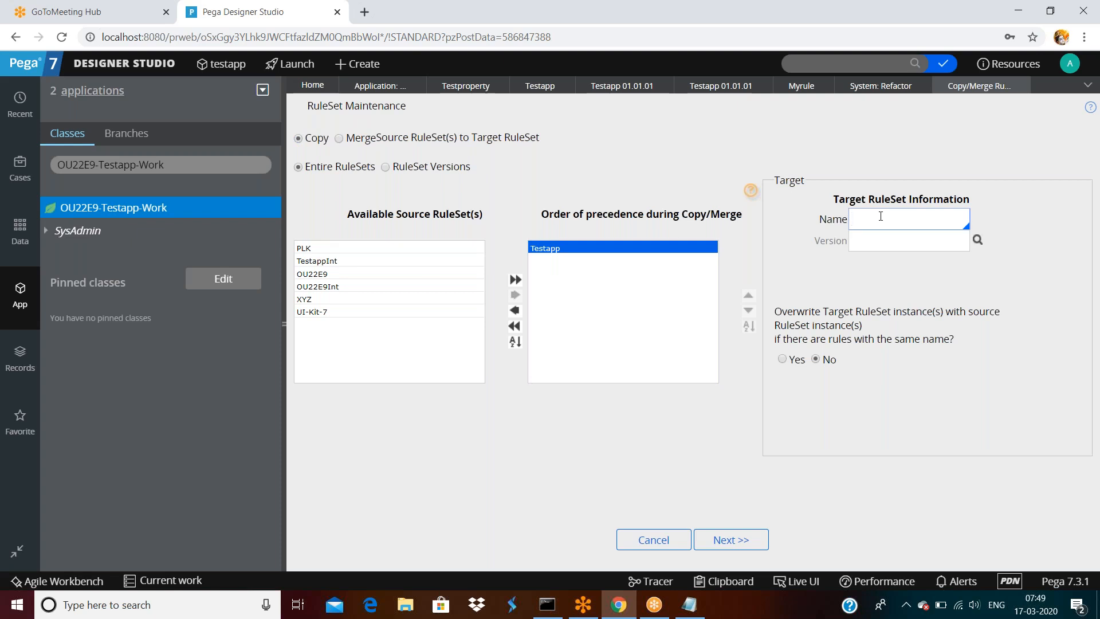
{"action": "type", "text": "XYZ"}
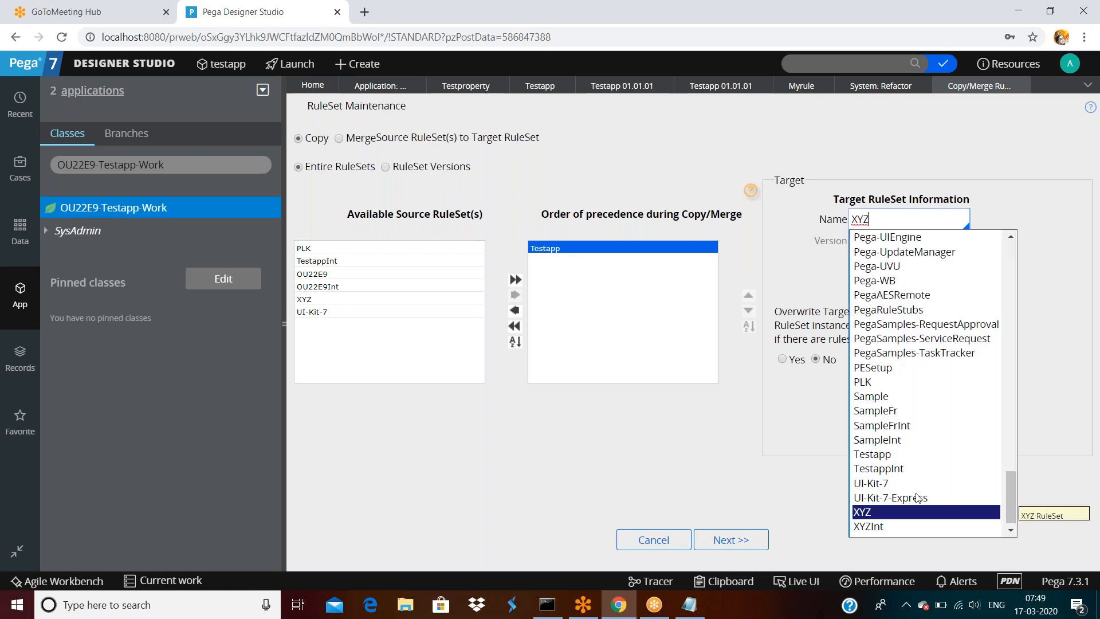
{"action": "left_click", "coordinate": [866, 508]}
{"action": "left_click", "coordinate": [943, 437]}
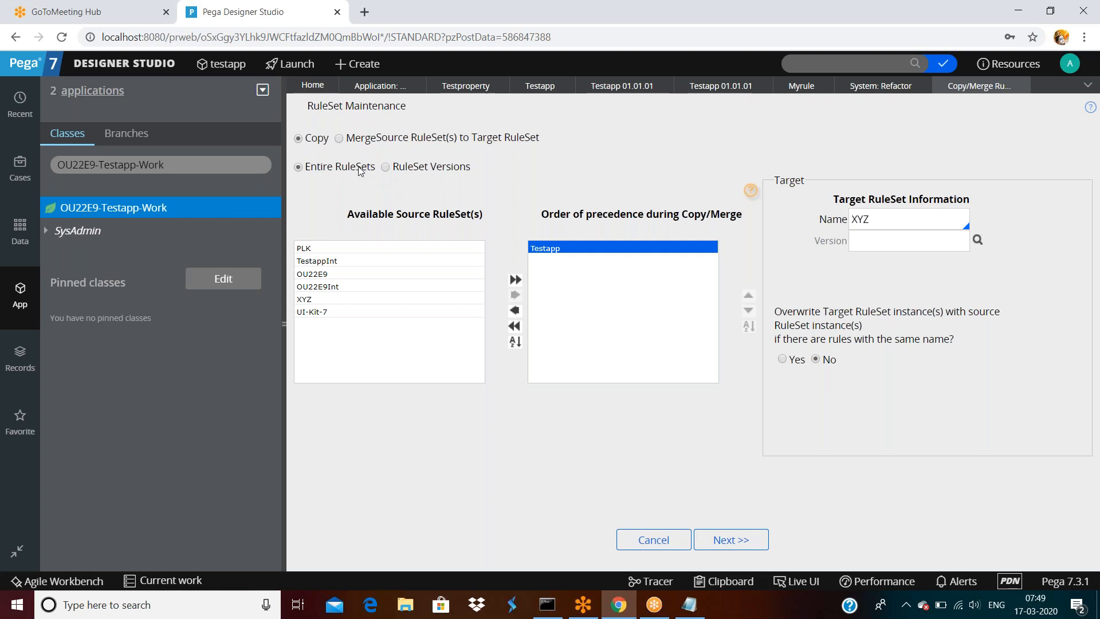
{"action": "left_click", "coordinate": [912, 220]}
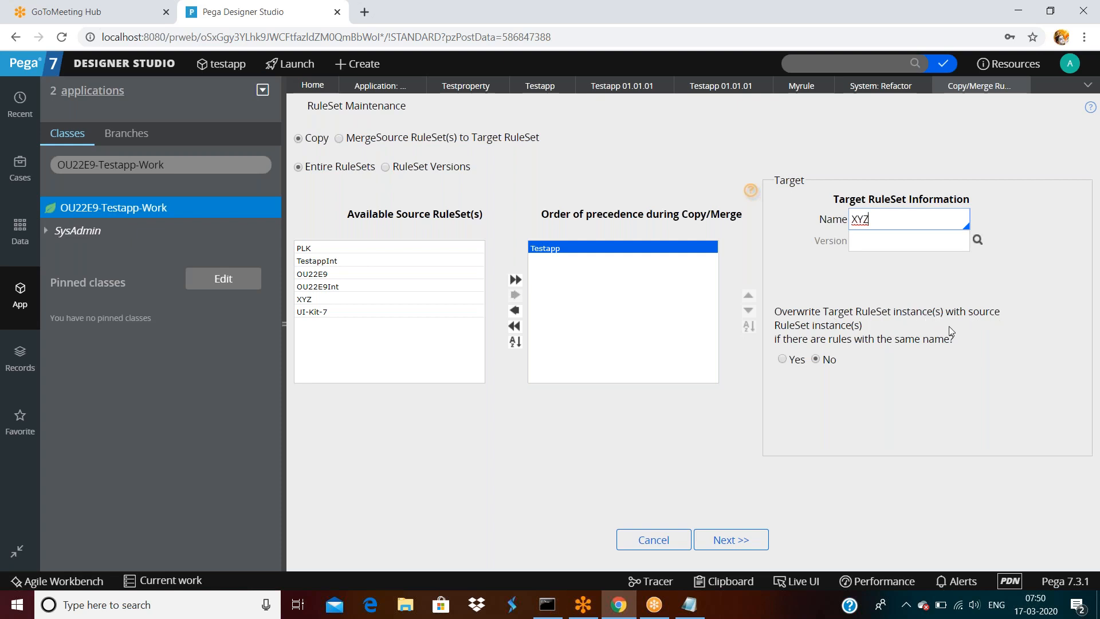
- Switch the operation to merge Testapp into XYZ and run it, processing all 200 rules
{"action": "left_click", "coordinate": [734, 542]}
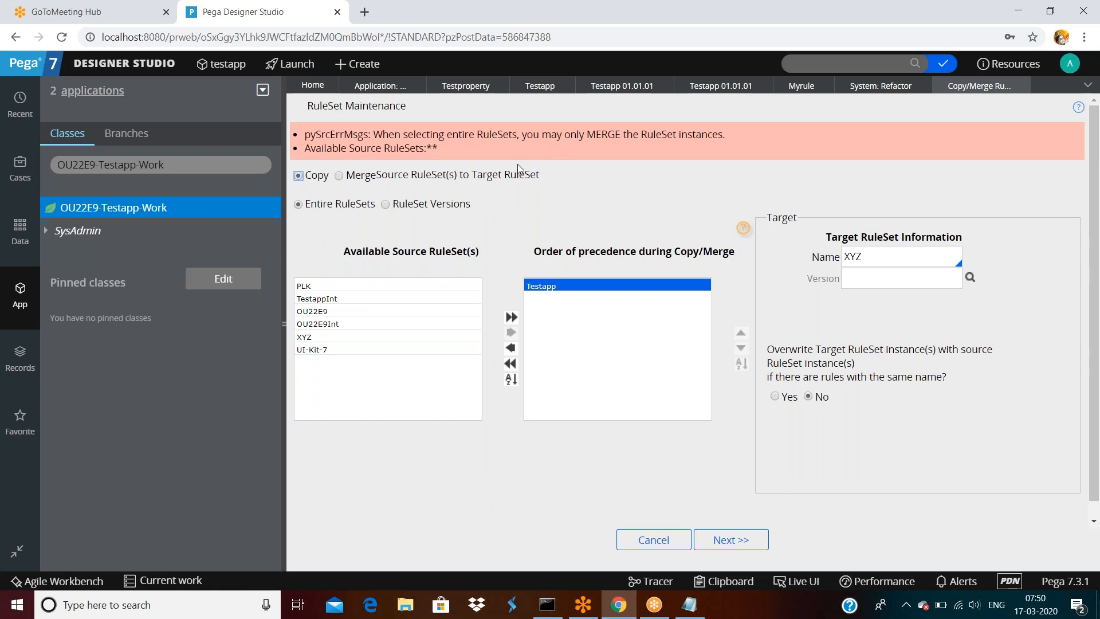
{"action": "left_click", "coordinate": [339, 176]}
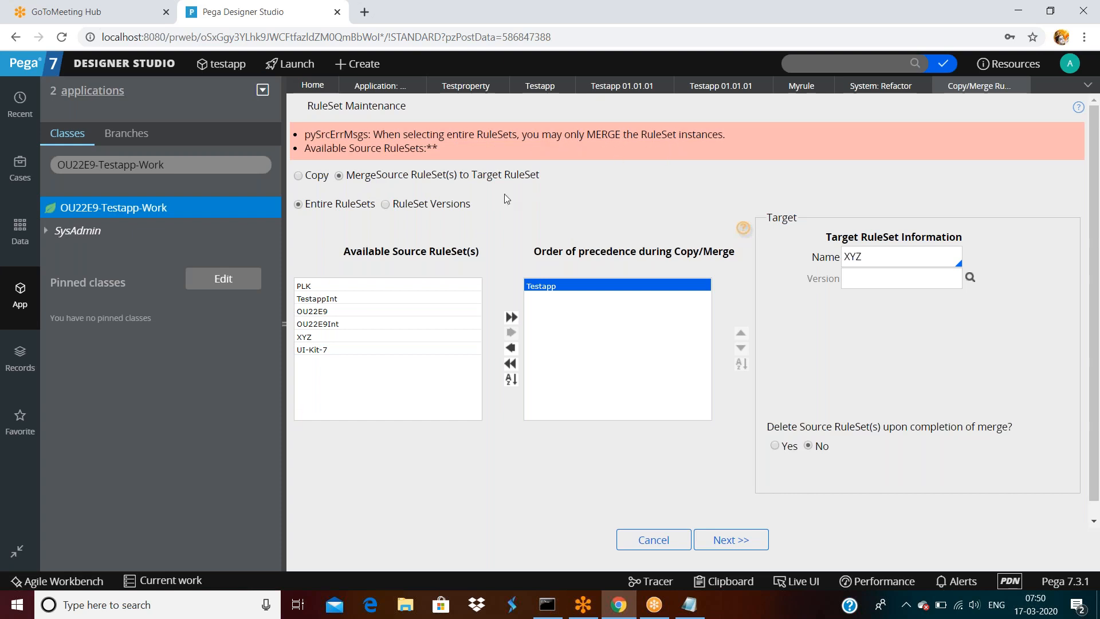
{"action": "left_click", "coordinate": [729, 541]}
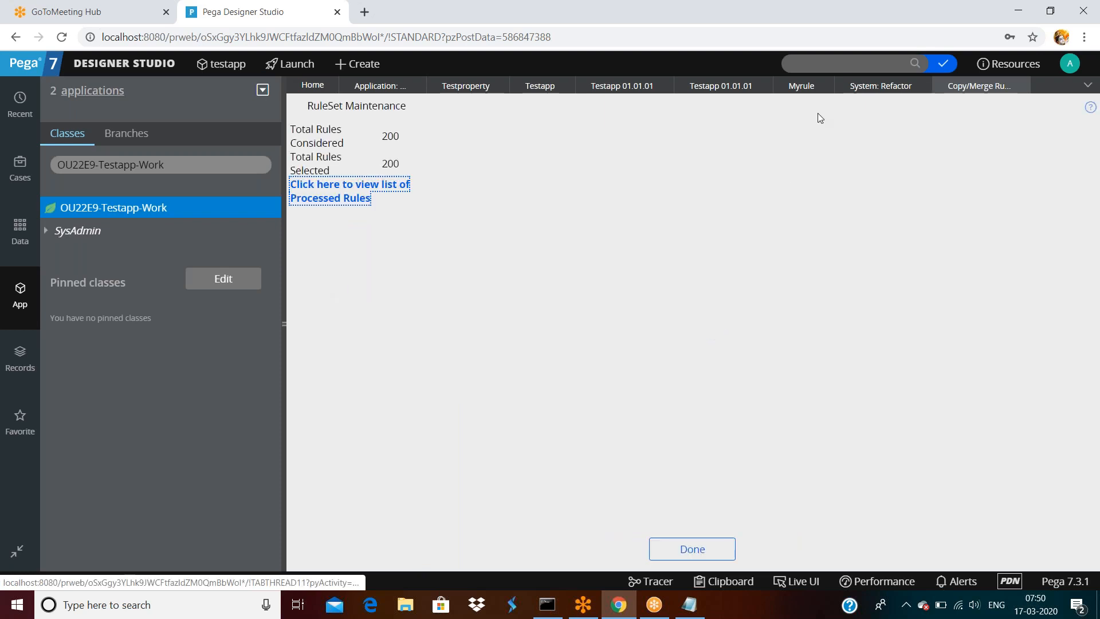
- Open the Testapp ruleset from the Testapp 01.01.01 application and refresh it
{"action": "left_click", "coordinate": [710, 90]}
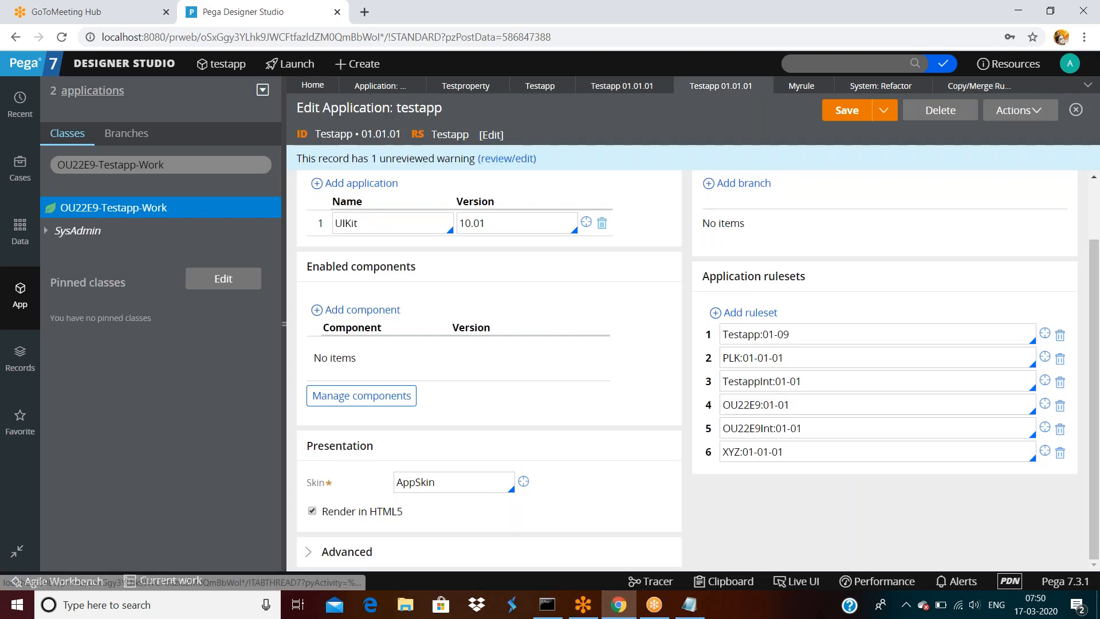
{"action": "left_click", "coordinate": [1045, 333]}
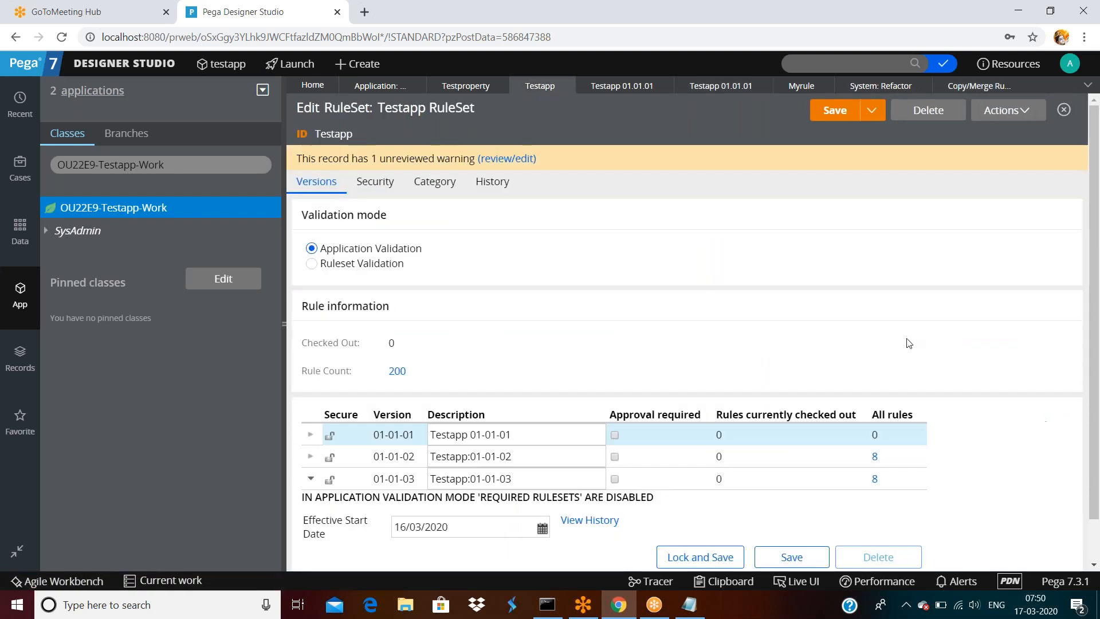
{"action": "left_click", "coordinate": [1001, 114]}
{"action": "left_click", "coordinate": [982, 134]}
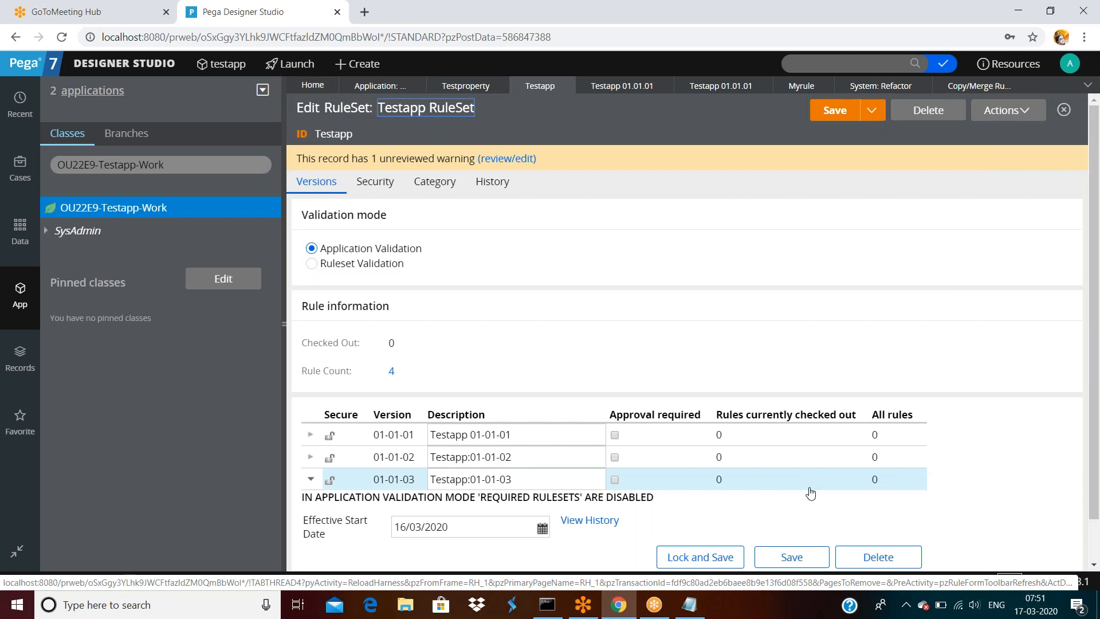
- Check that all three Testapp ruleset versions now show 0 rules
{"action": "left_click", "coordinate": [519, 434]}
{"action": "left_click", "coordinate": [513, 457]}
{"action": "left_click", "coordinate": [515, 479]}
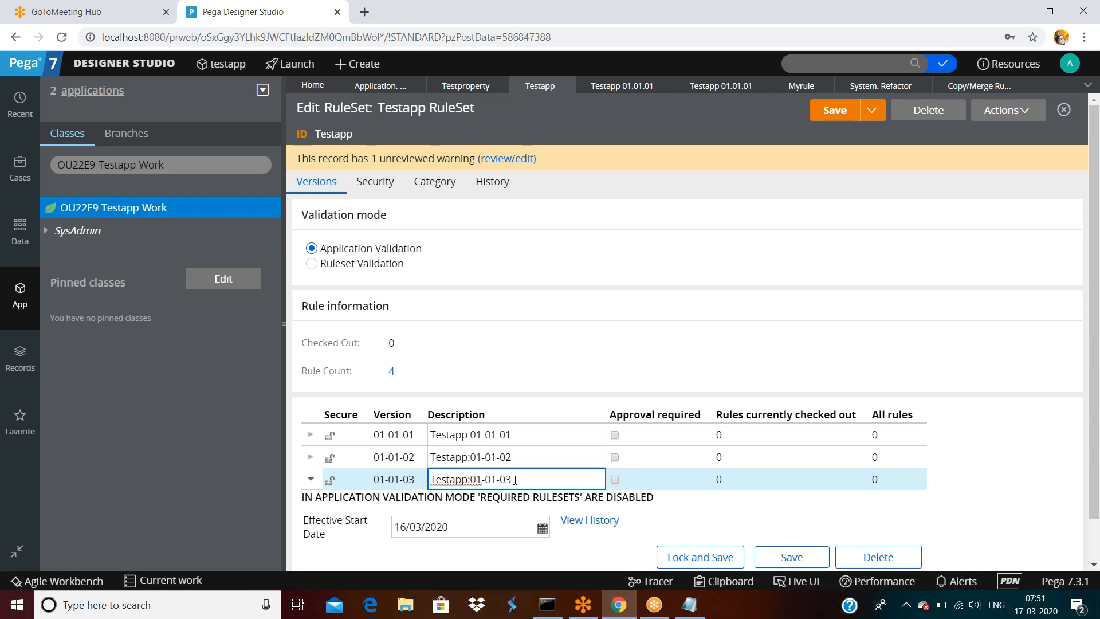
{"action": "left_click", "coordinate": [628, 265]}
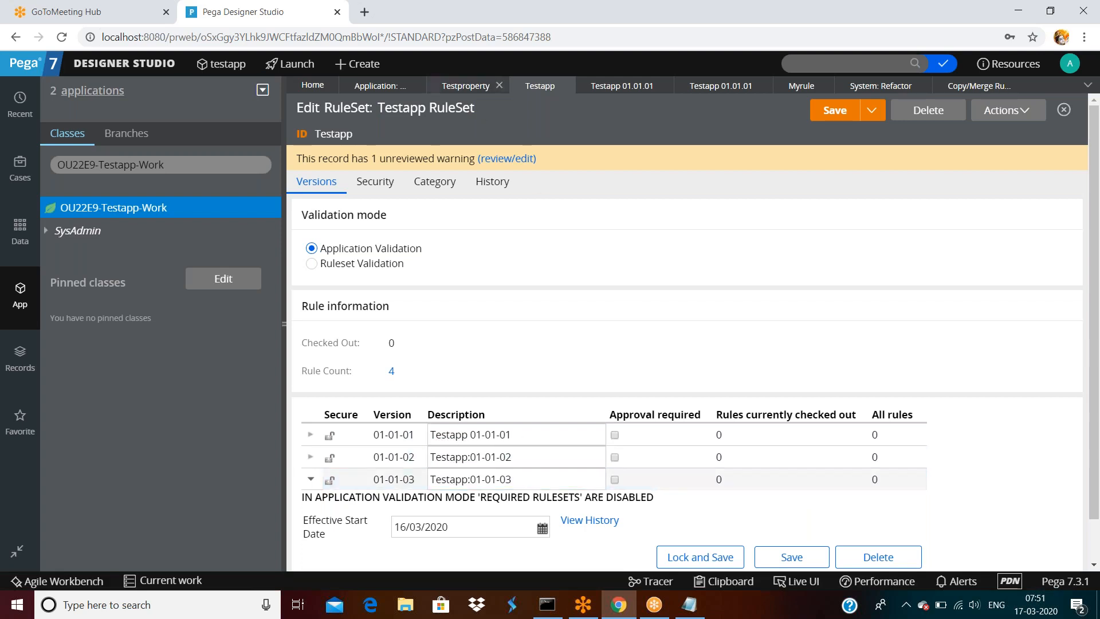
- List all RuleSet records from SysAdmin in the Records explorer, including XYZ and XYZInt
{"action": "left_click", "coordinate": [365, 88]}
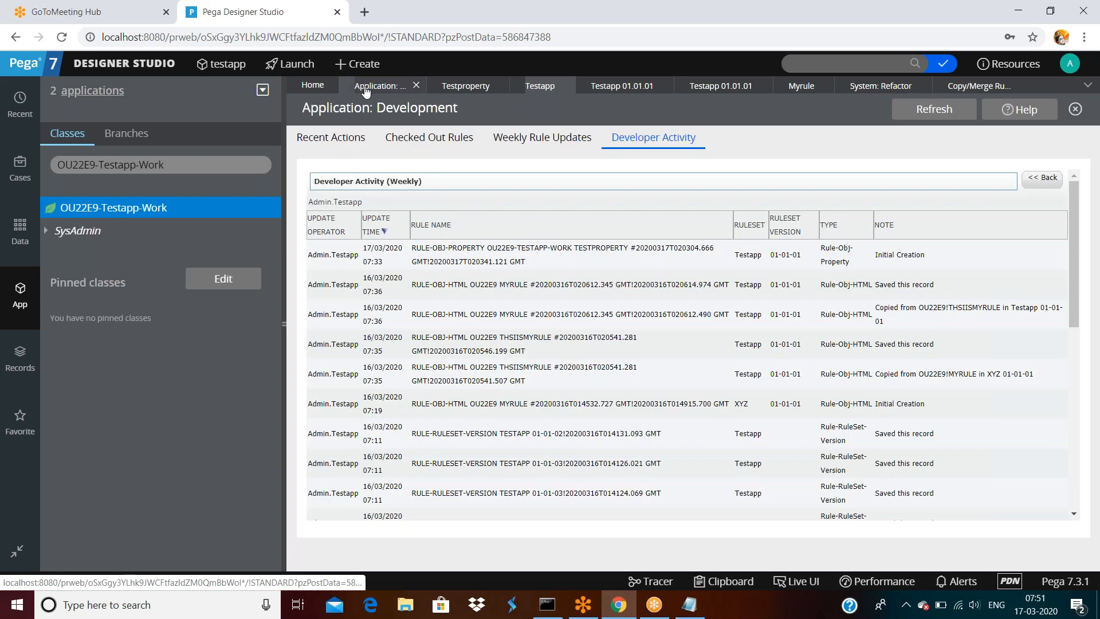
{"action": "left_click", "coordinate": [31, 358]}
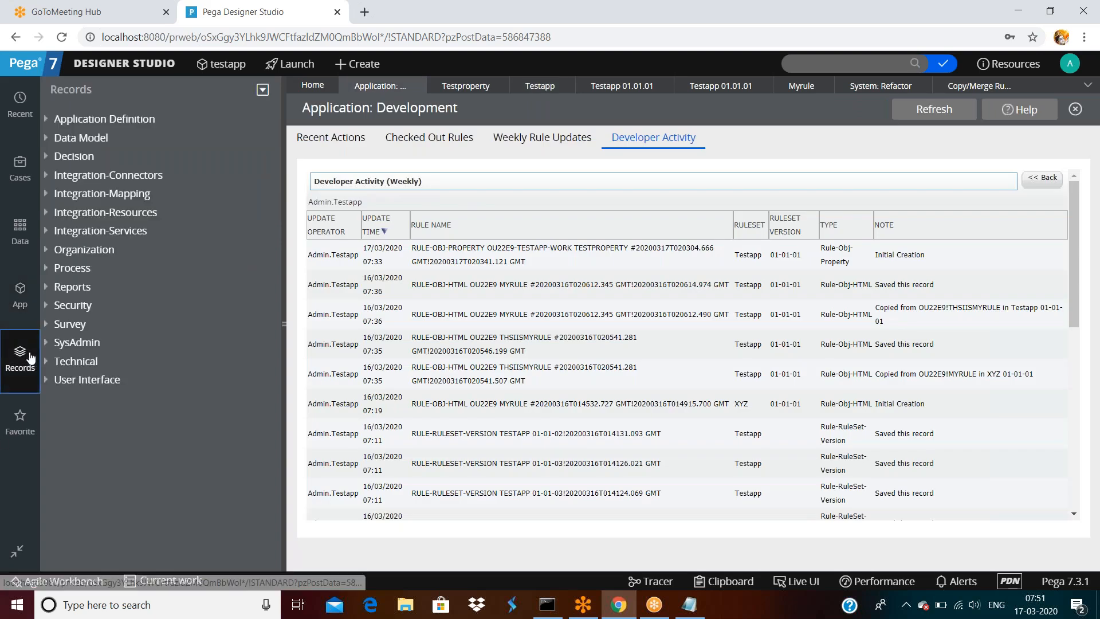
{"action": "left_click", "coordinate": [46, 343]}
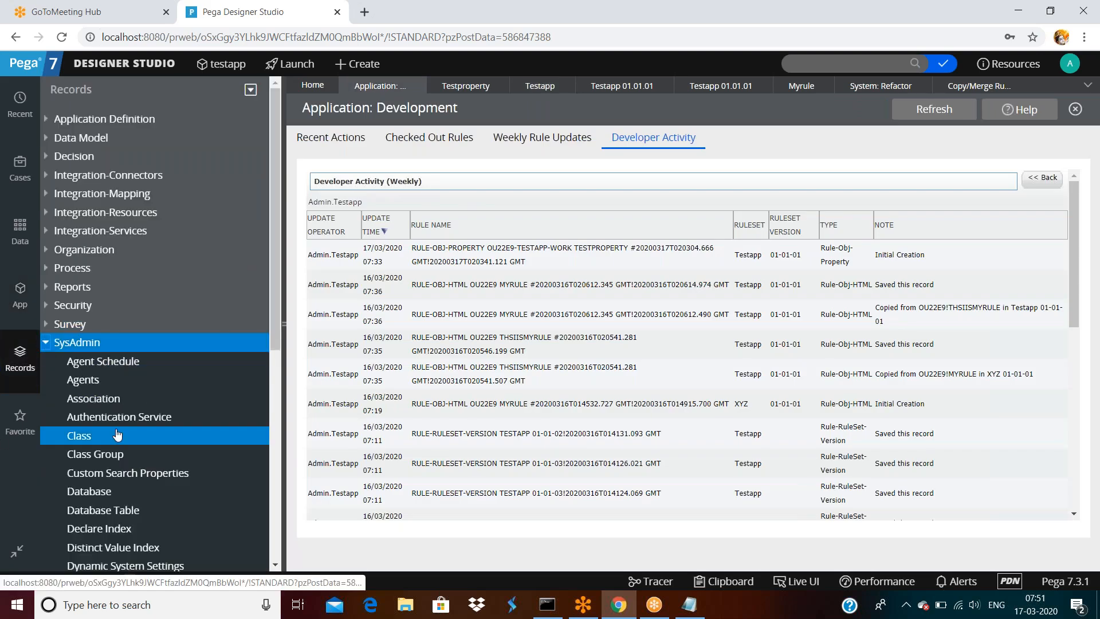
{"action": "scroll", "coordinate": [118, 436], "scroll_direction": "down", "scroll_amount": 5}
{"action": "scroll", "coordinate": [118, 510], "scroll_direction": "down", "scroll_amount": 3}
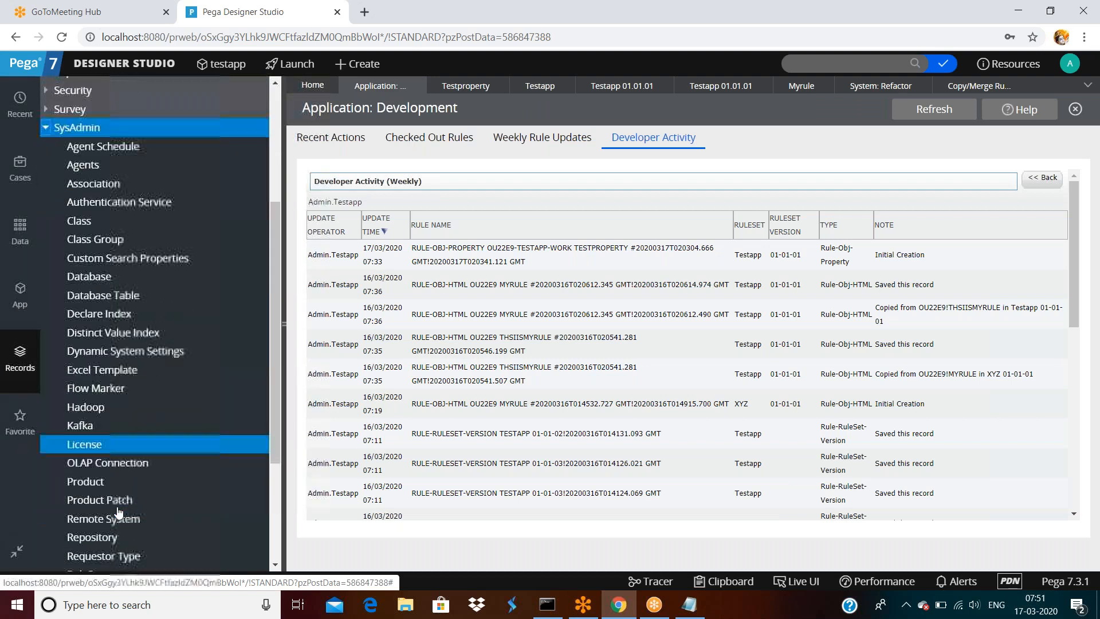
{"action": "scroll", "coordinate": [121, 493], "scroll_direction": "down", "scroll_amount": 4}
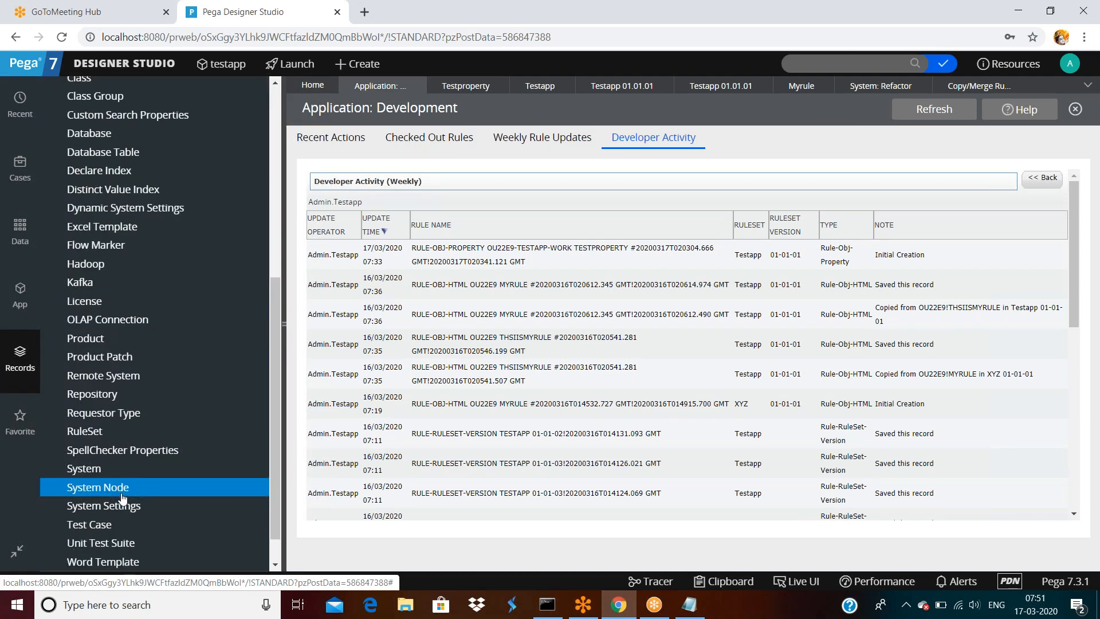
{"action": "scroll", "coordinate": [121, 494], "scroll_direction": "down", "scroll_amount": 1}
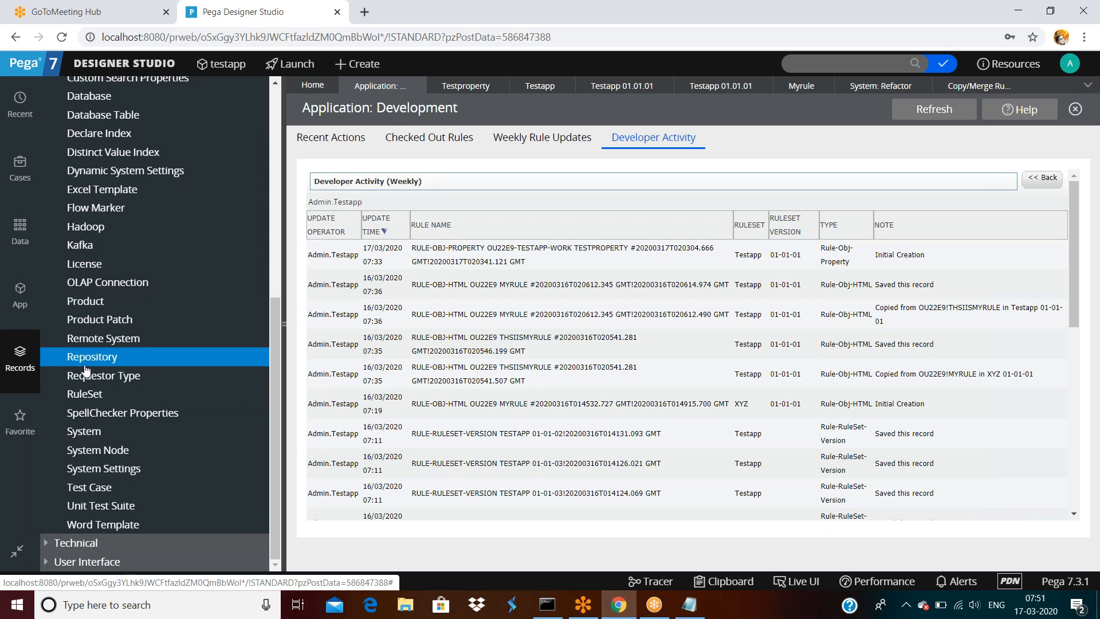
{"action": "left_click", "coordinate": [87, 398]}
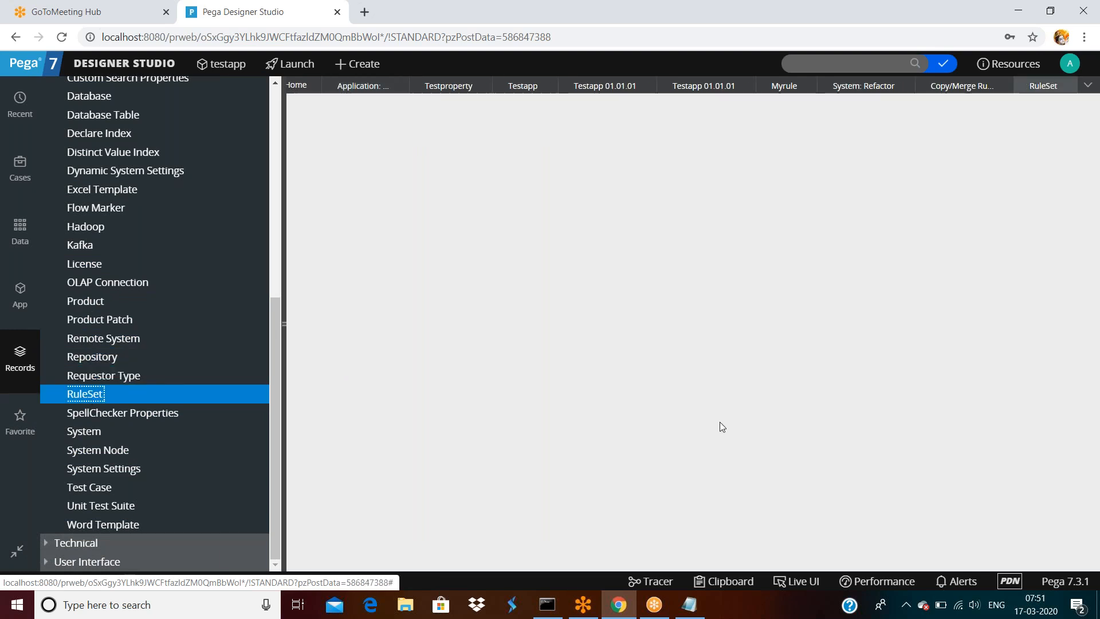
{"action": "scroll", "coordinate": [353, 391], "scroll_direction": "down", "scroll_amount": 5}
{"action": "scroll", "coordinate": [352, 390], "scroll_direction": "down", "scroll_amount": 3}
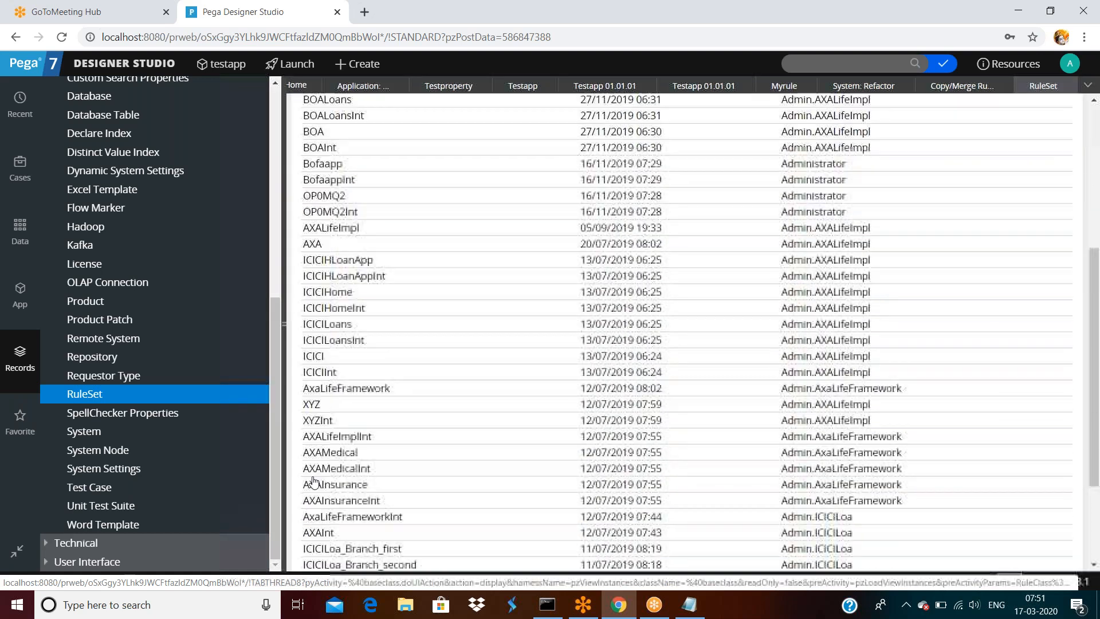
- Open the XYZ ruleset record and check its rule count of 385 across versions 01-01-01 to 01-01-03
{"action": "left_click", "coordinate": [314, 404]}
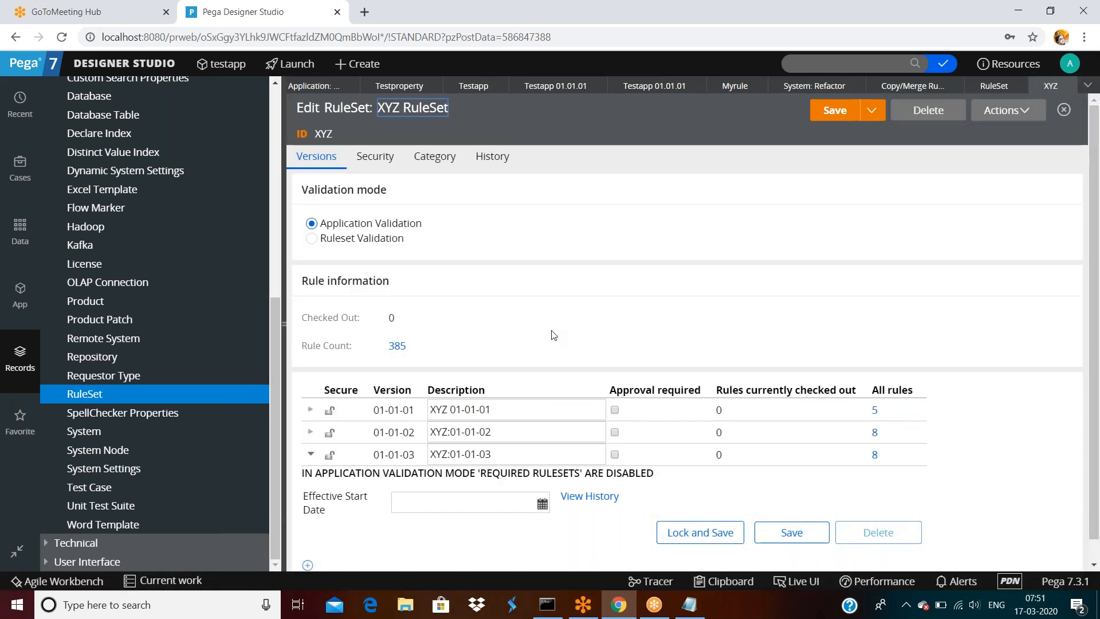
{"action": "scroll", "coordinate": [894, 424], "scroll_direction": "down", "scroll_amount": 1}
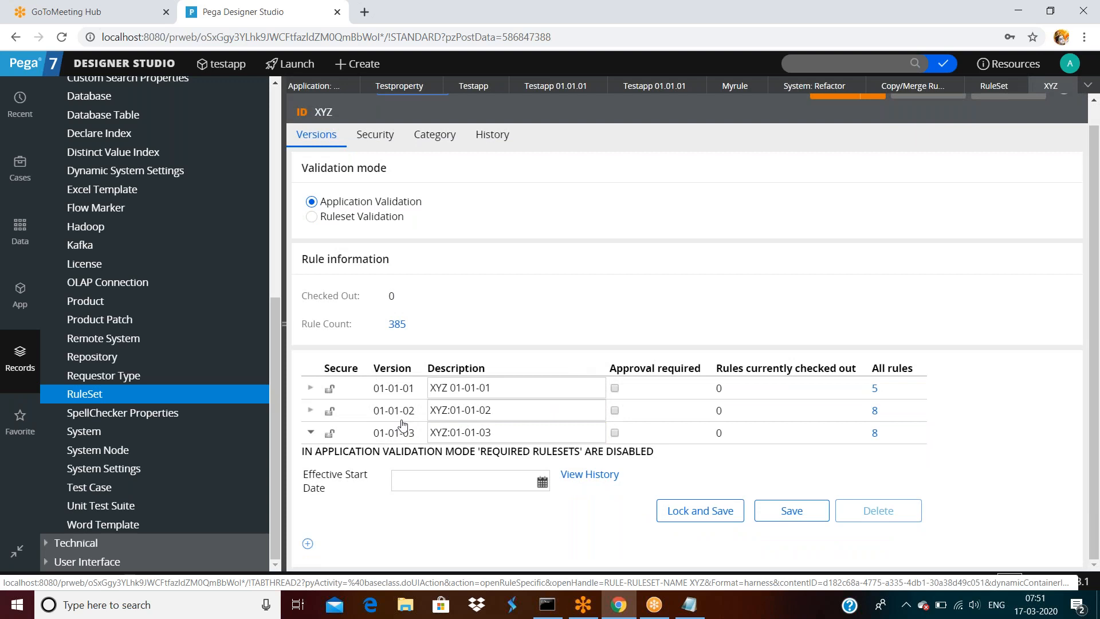
{"action": "left_click", "coordinate": [583, 421]}
{"action": "scroll", "coordinate": [365, 285], "scroll_direction": "up", "scroll_amount": 1}
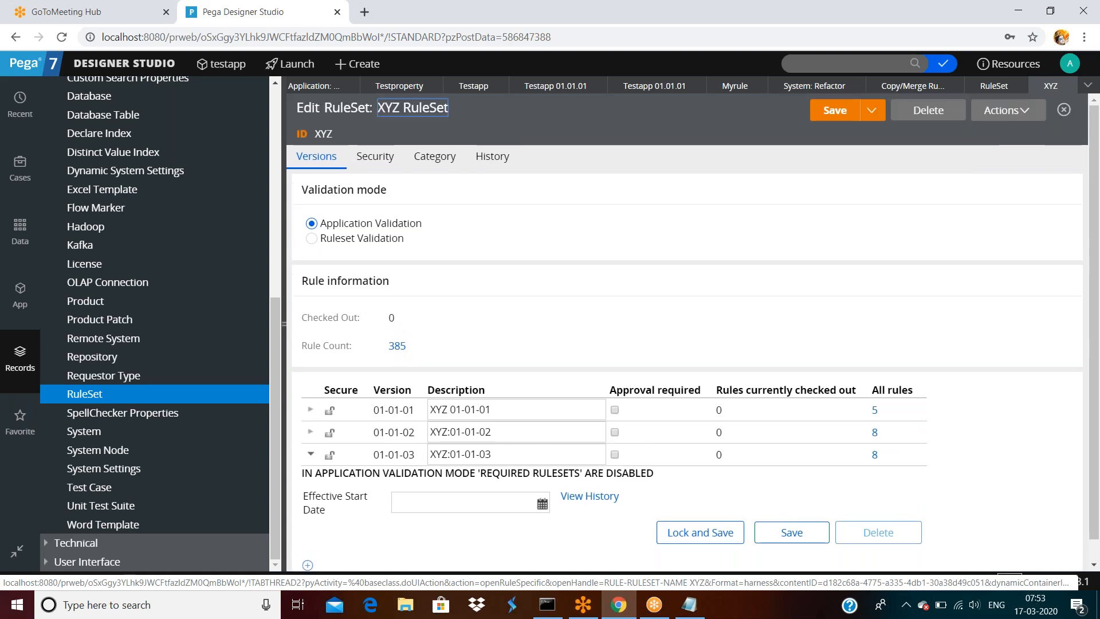